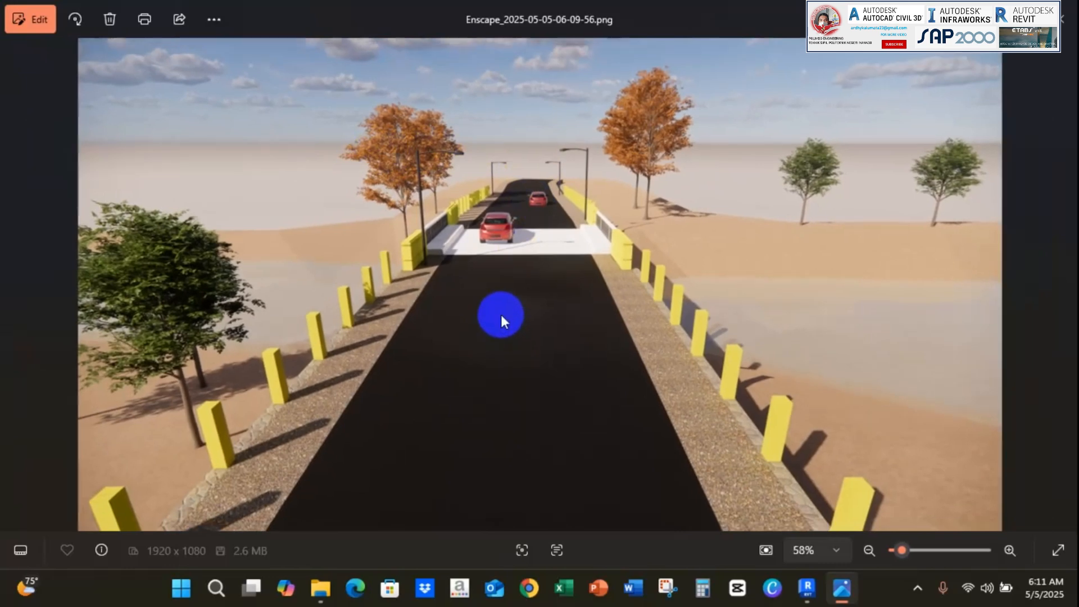
Close the rendered bridge image and switch to the Enscape window of the JEMBATAN BOX CULVERT project
click(1062, 19)
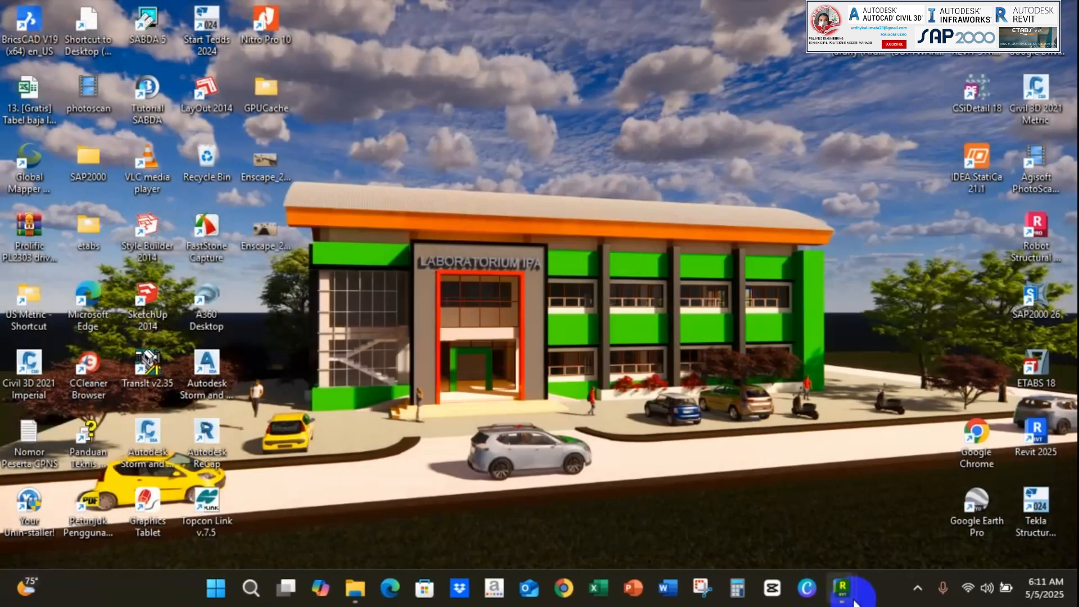
click(843, 590)
click(948, 516)
Examine the rendered box culvert bridge from the river, along the road and from above
right_drag(545, 316, 804, 244)
right_drag(517, 311, 688, 250)
right_drag(584, 308, 684, 263)
right_drag(510, 272, 787, 306)
scroll(776, 294, up, 3)
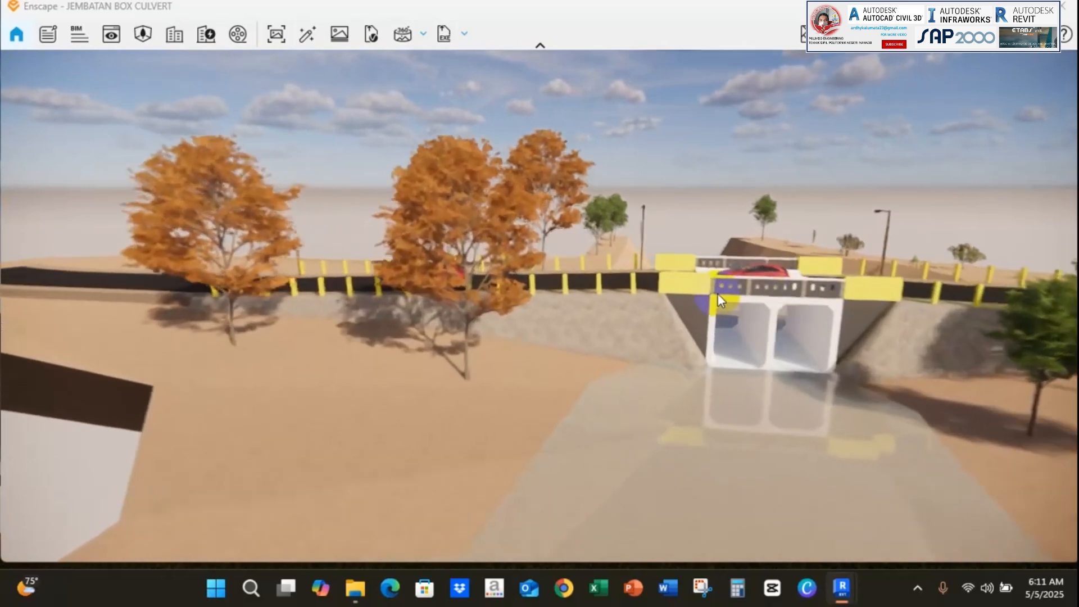
mouse_move(598, 315)
right_down()
mouse_move(742, 320)
mouse_move(831, 301)
right_up()
right_drag(422, 296, 217, 213)
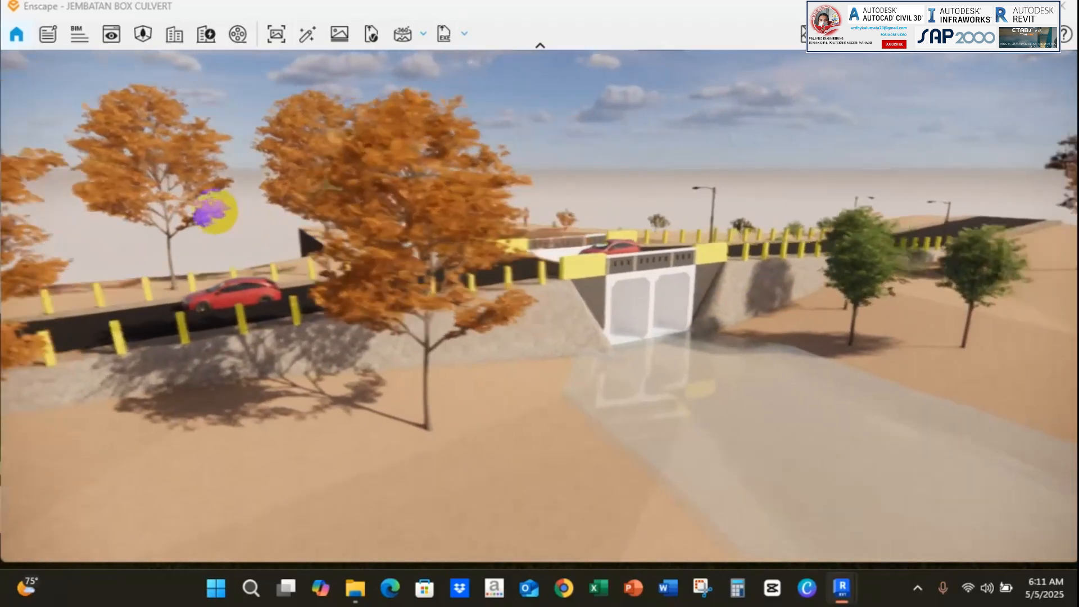
mouse_move(522, 292)
right_down()
mouse_move(479, 284)
mouse_move(332, 305)
right_up()
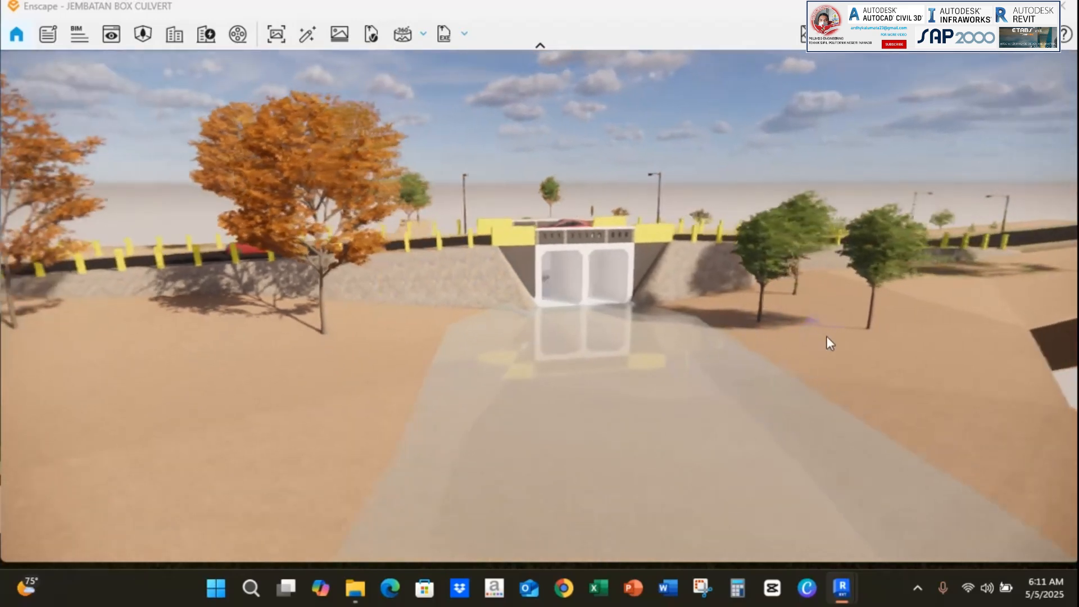
mouse_move(809, 322)
right_down()
mouse_move(511, 330)
mouse_move(439, 405)
mouse_move(818, 282)
mouse_move(371, 318)
right_up()
scroll(888, 204, up, 2)
mouse_move(888, 203)
right_down()
mouse_move(896, 234)
mouse_move(289, 493)
mouse_move(879, 208)
mouse_move(715, 243)
mouse_move(556, 301)
mouse_move(463, 292)
mouse_move(359, 323)
right_up()
right_drag(729, 213, 534, 370)
mouse_move(709, 169)
right_down()
mouse_move(522, 390)
mouse_move(518, 444)
mouse_move(568, 567)
mouse_move(703, 174)
mouse_move(517, 301)
mouse_move(481, 297)
mouse_move(631, 169)
right_up()
mouse_move(605, 268)
right_down()
mouse_move(549, 296)
mouse_move(579, 306)
mouse_move(625, 251)
right_up()
mouse_move(572, 326)
right_down()
mouse_move(622, 258)
mouse_move(498, 301)
mouse_move(344, 307)
mouse_move(309, 351)
mouse_move(208, 357)
right_up()
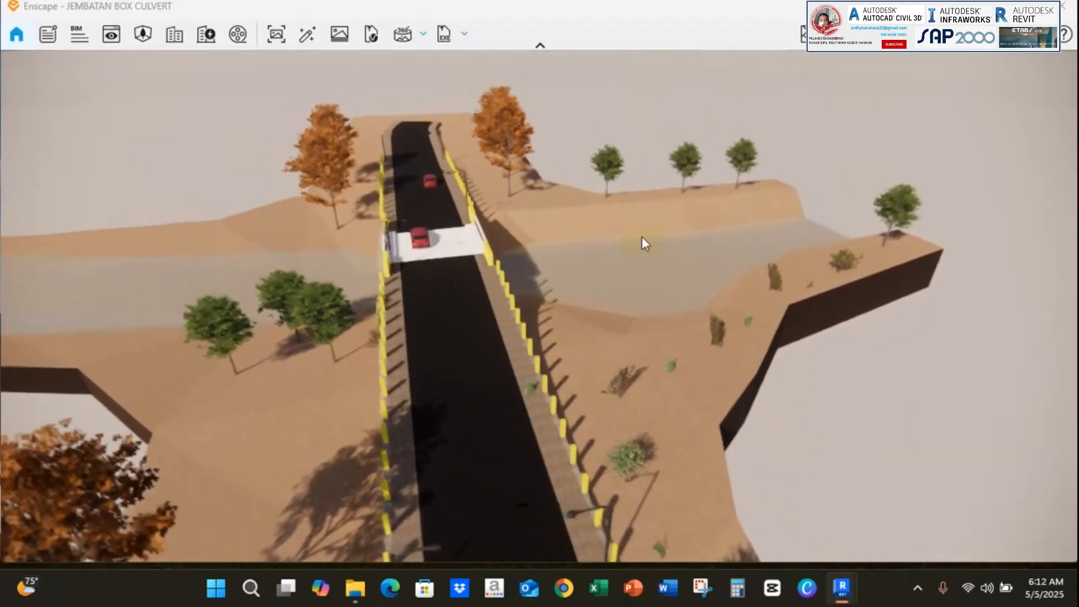
mouse_move(445, 298)
right_down()
mouse_move(433, 282)
mouse_move(453, 234)
mouse_move(489, 229)
mouse_move(542, 198)
mouse_move(551, 203)
right_up()
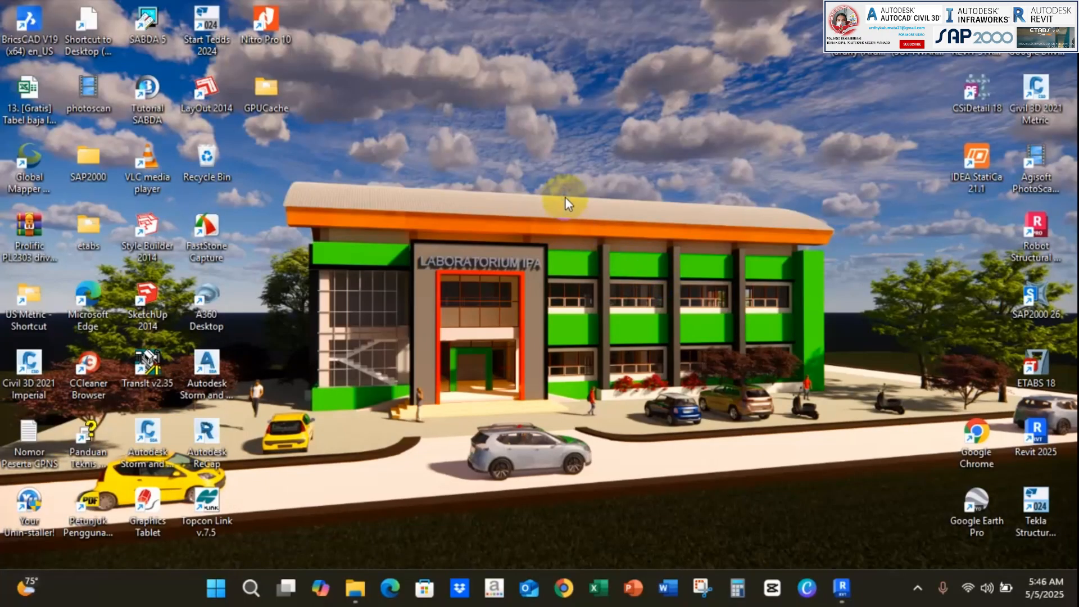
right_click(566, 198)
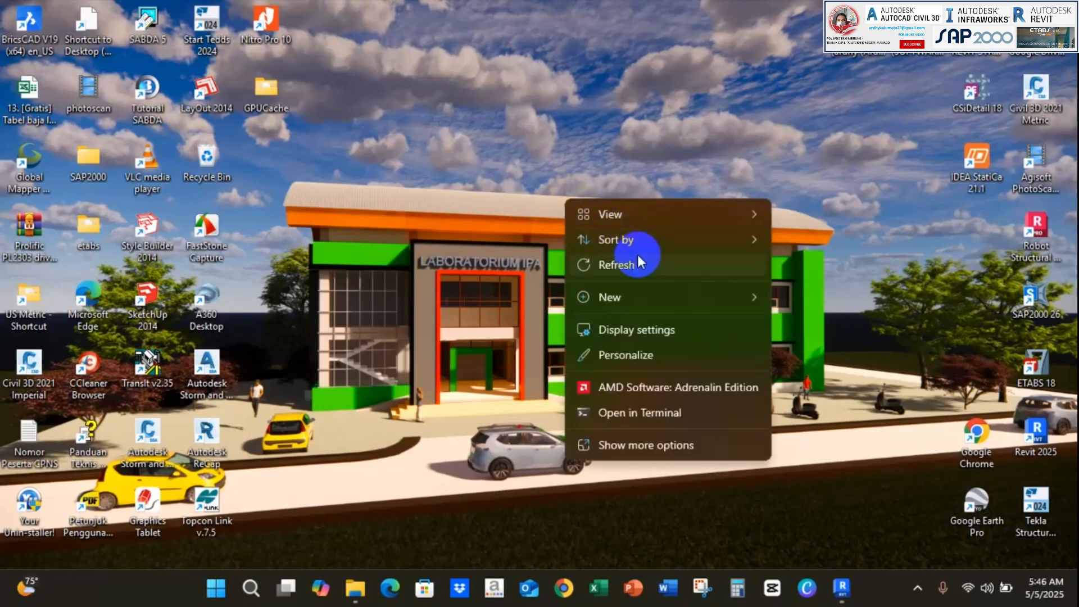
click(638, 255)
right_click(442, 212)
click(509, 283)
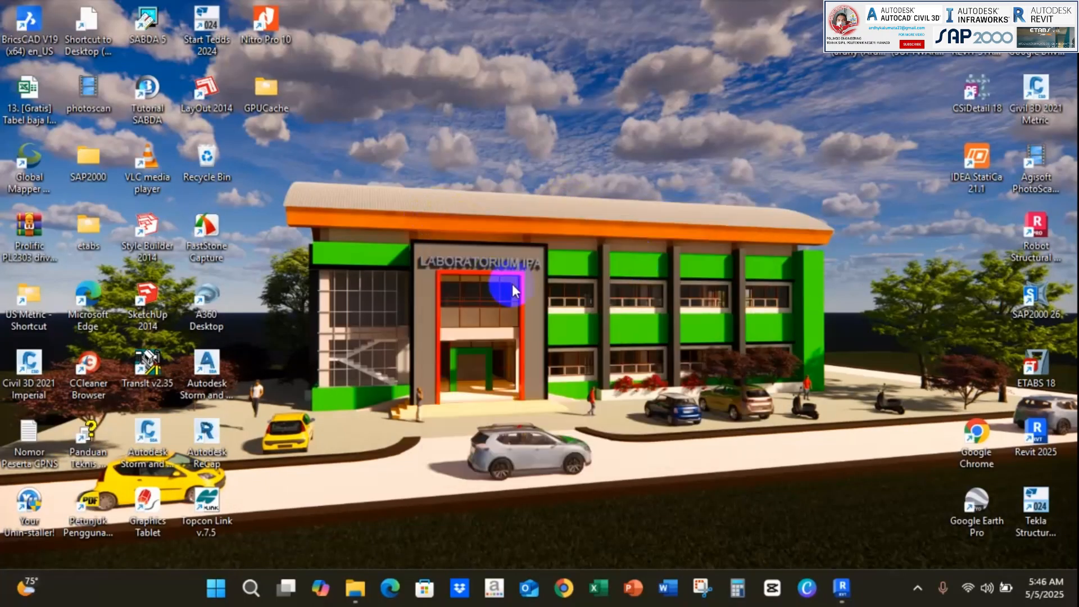
Switch to Revit and examine the box culvert, parapets, guide posts and surrounding terrain in the 3D view
click(849, 591)
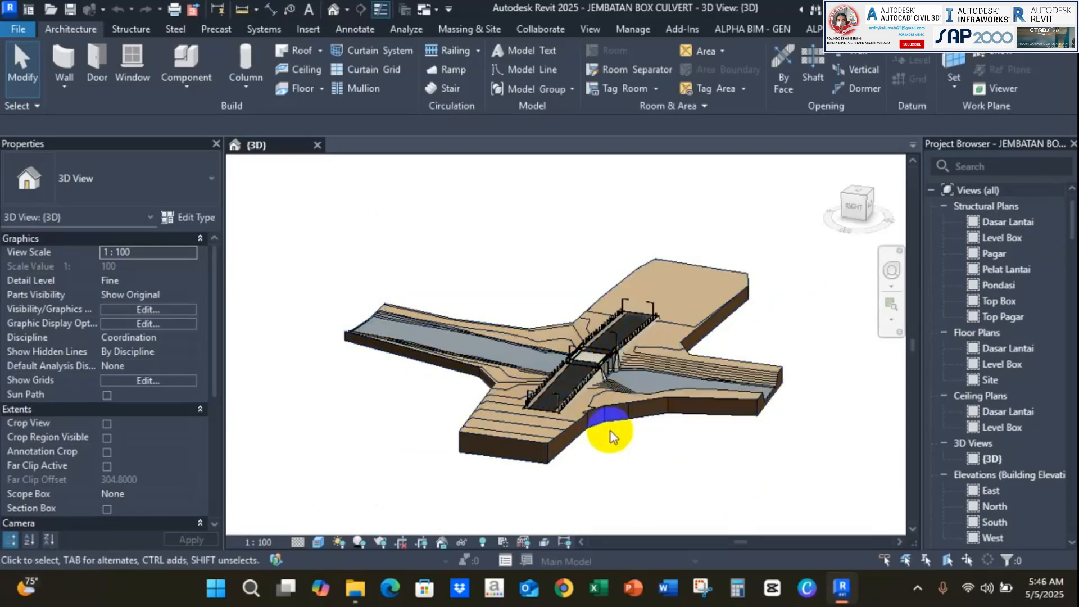
shift+middle_drag(643, 456, 581, 415)
scroll(528, 375, up, 5)
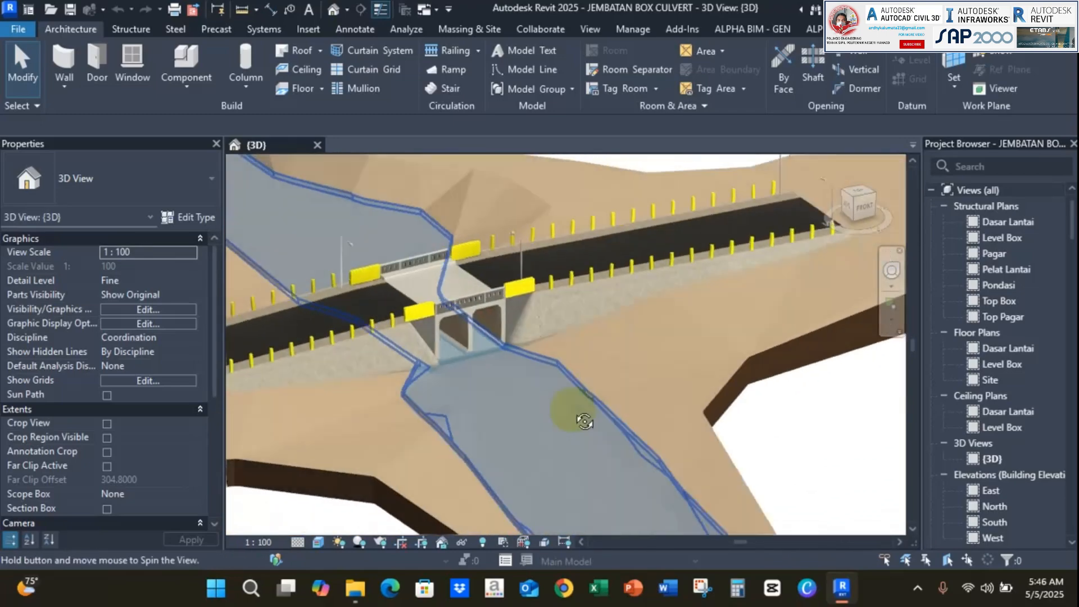
middle_drag(849, 414, 971, 447)
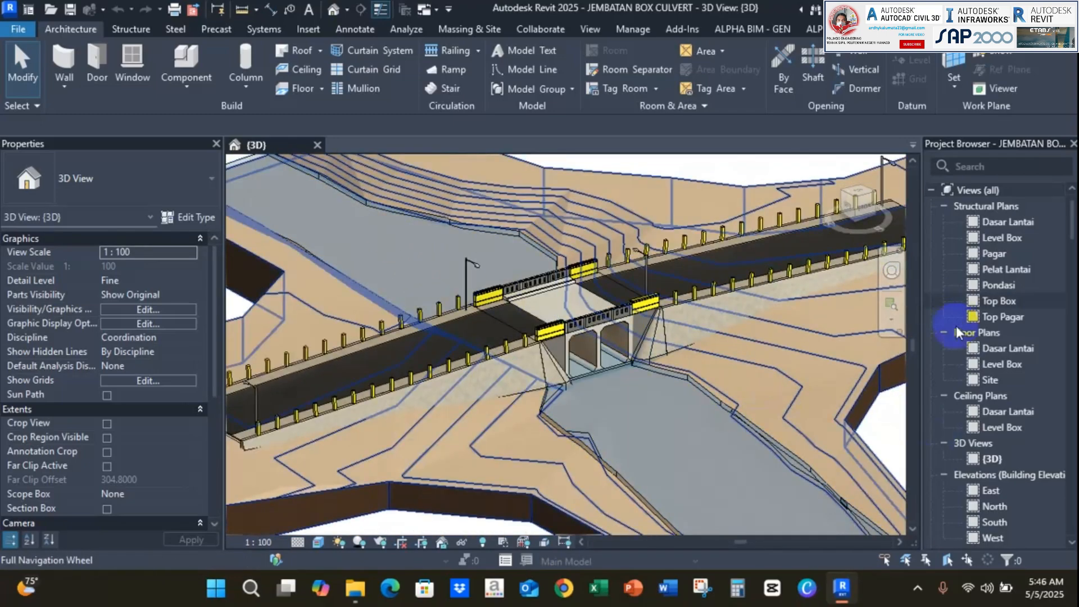
scroll(606, 304, up, 10)
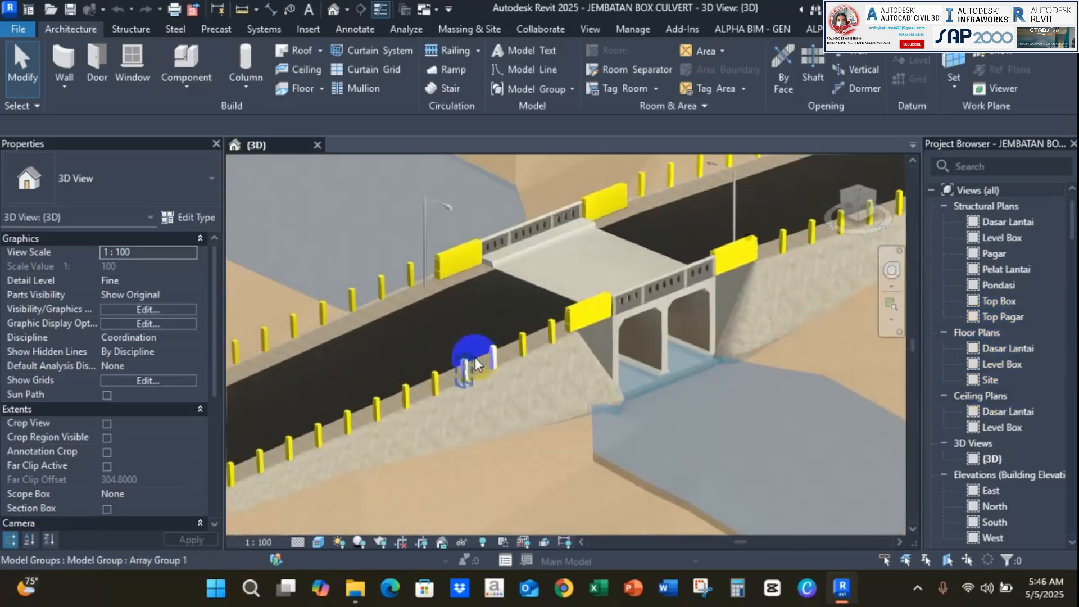
scroll(606, 304, down, 10)
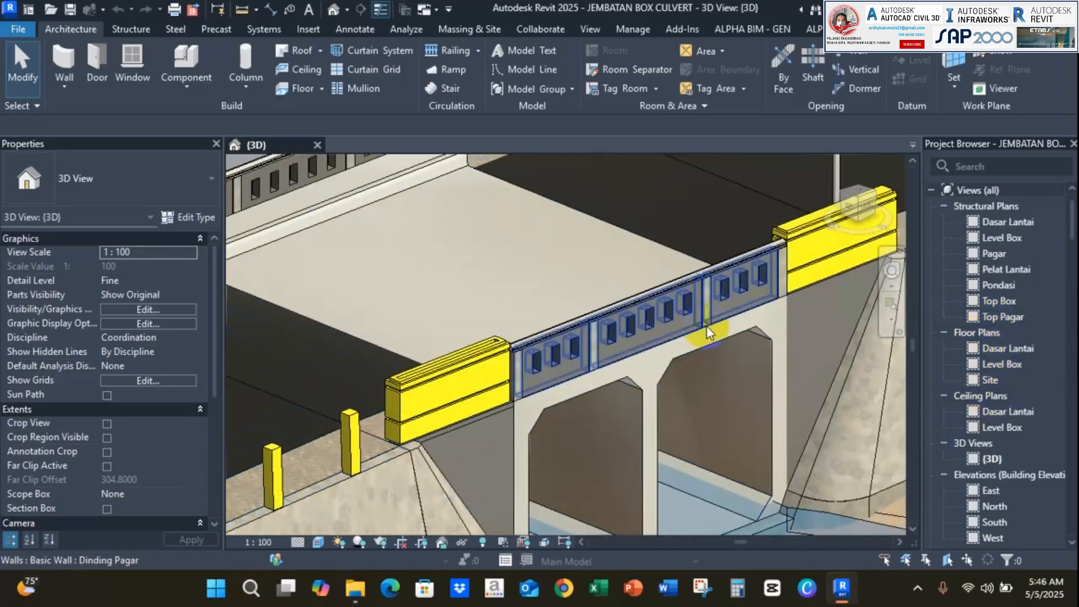
middle_drag(611, 299, 625, 325)
scroll(625, 325, down, 5)
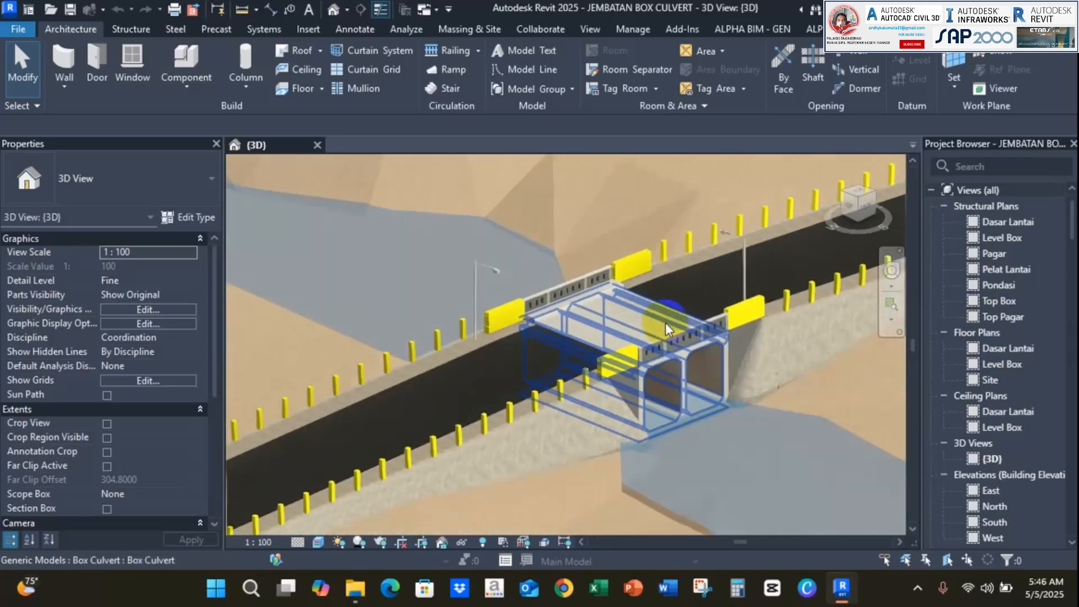
shift+middle_drag(465, 359, 928, 387)
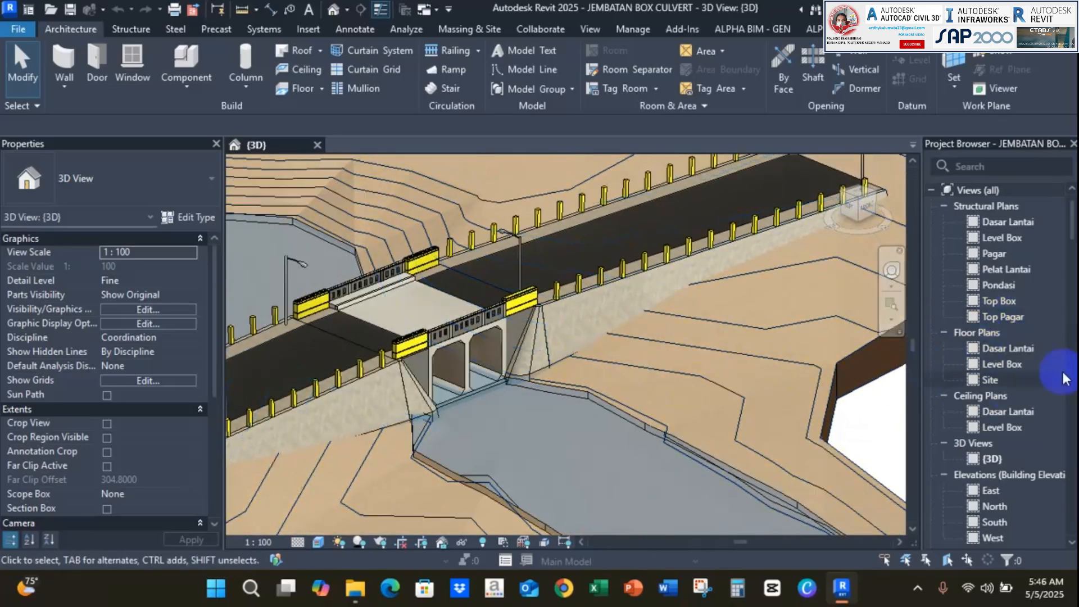
Open the Site floor plan and set its visual style to Textures
double_click(991, 381)
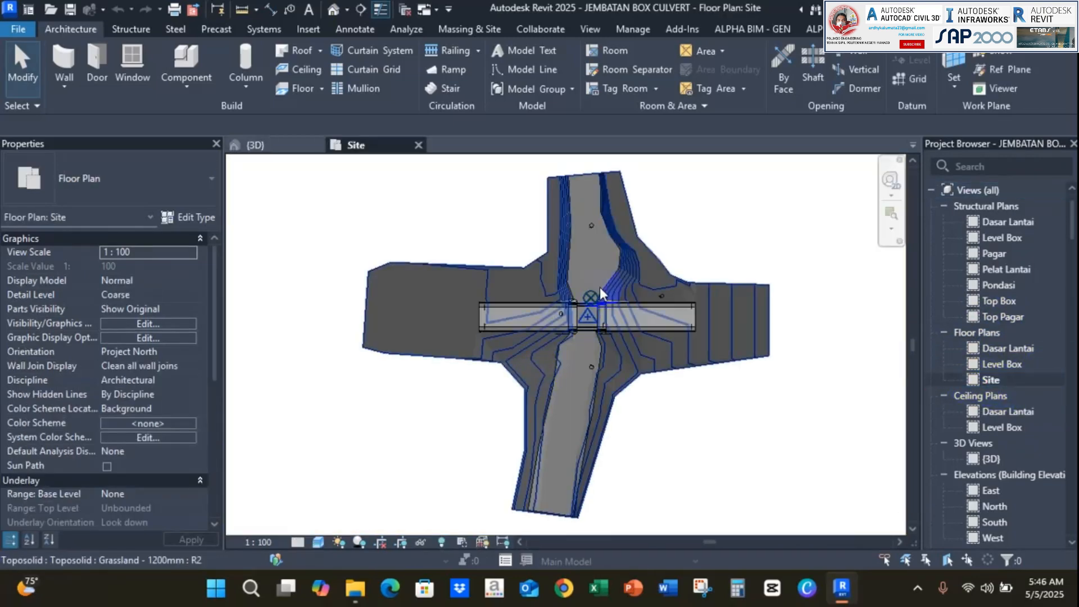
scroll(600, 292, up, 3)
click(319, 542)
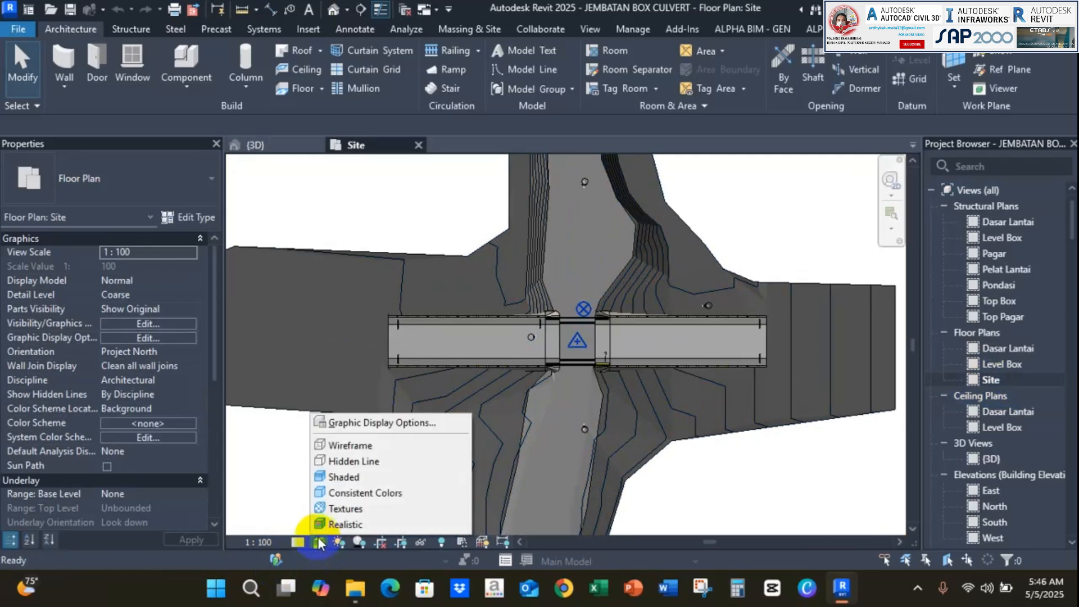
click(345, 509)
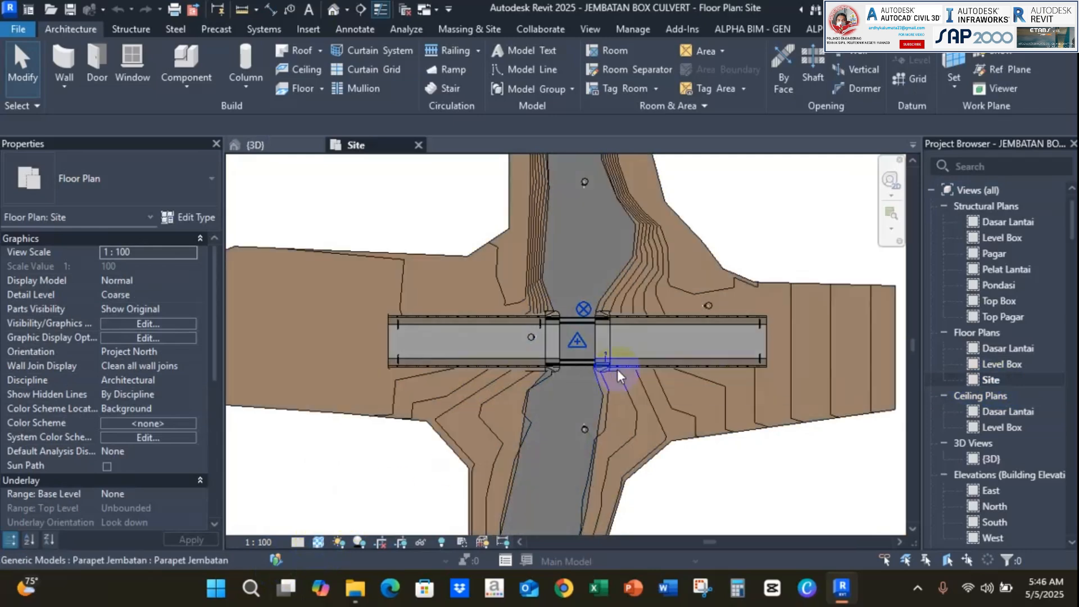
Examine the river, the terrain contours and the bridge deck area in the Site plan
middle_drag(730, 232, 703, 336)
scroll(620, 372, up, 3)
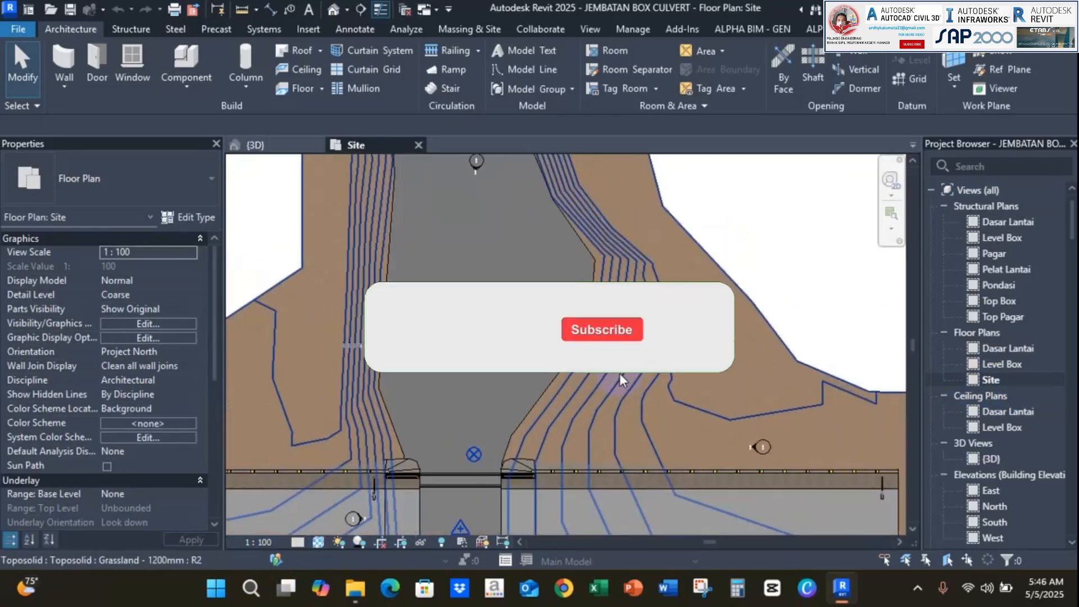
scroll(621, 372, up, 2)
scroll(574, 399, down, 3)
middle_drag(532, 291, 459, 383)
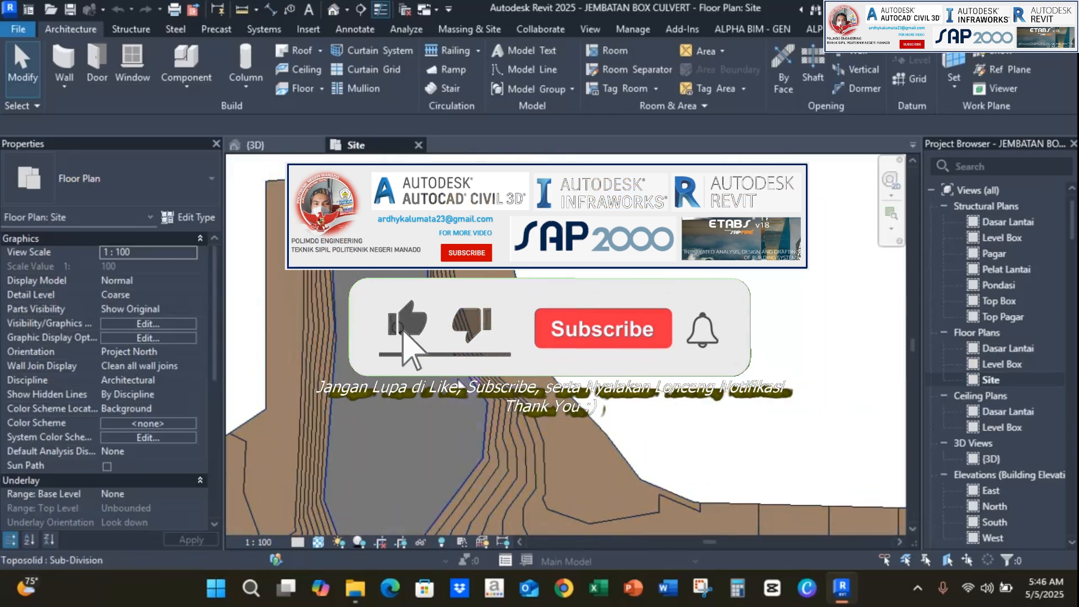
scroll(458, 382, up, 2)
scroll(554, 376, down, 3)
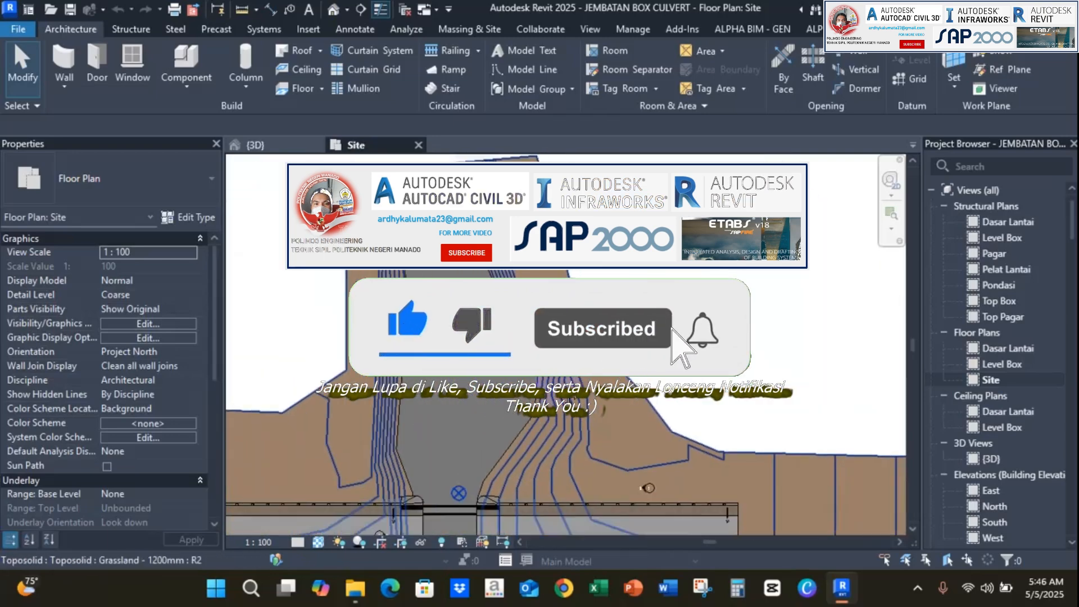
middle_drag(554, 375, 571, 266)
middle_drag(628, 420, 628, 269)
scroll(410, 256, up, 9)
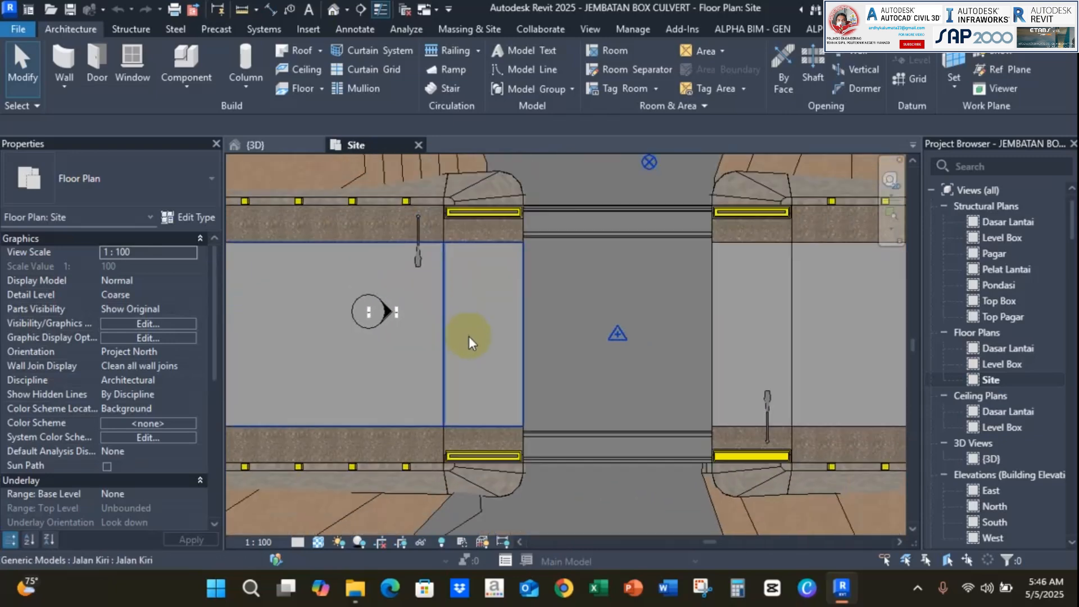
scroll(506, 292, down, 6)
scroll(462, 349, down, 2)
middle_drag(476, 364, 530, 409)
scroll(566, 372, down, 2)
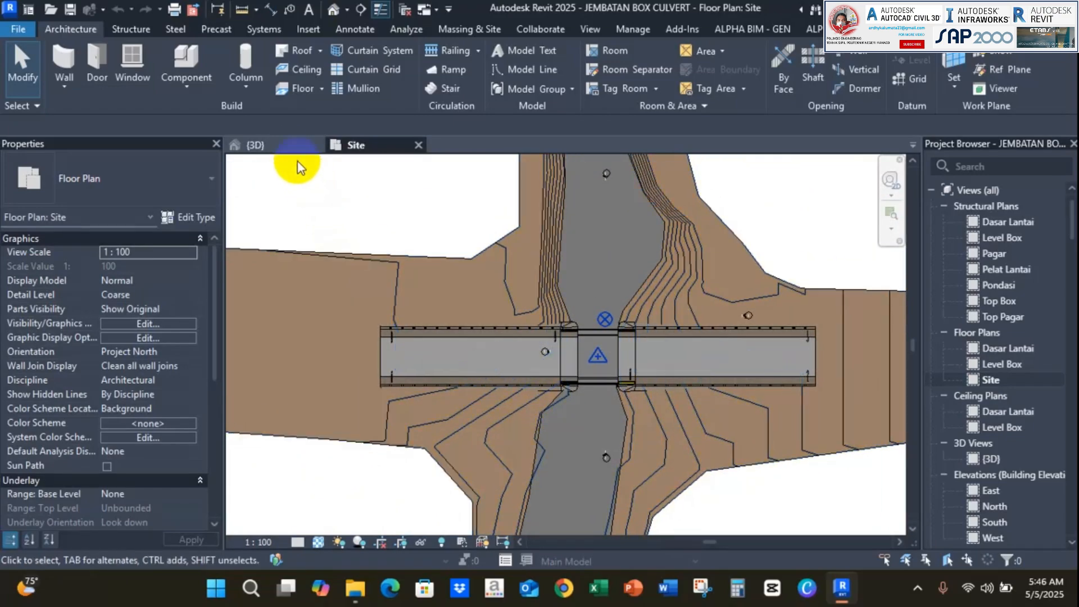
Return to the 3D view and examine the culvert openings, stone retaining walls and the end of the approach road
click(295, 148)
shift+middle_drag(475, 349, 502, 327)
middle_drag(659, 337, 463, 203)
scroll(400, 325, up, 3)
scroll(400, 324, up, 2)
scroll(472, 281, down, 4)
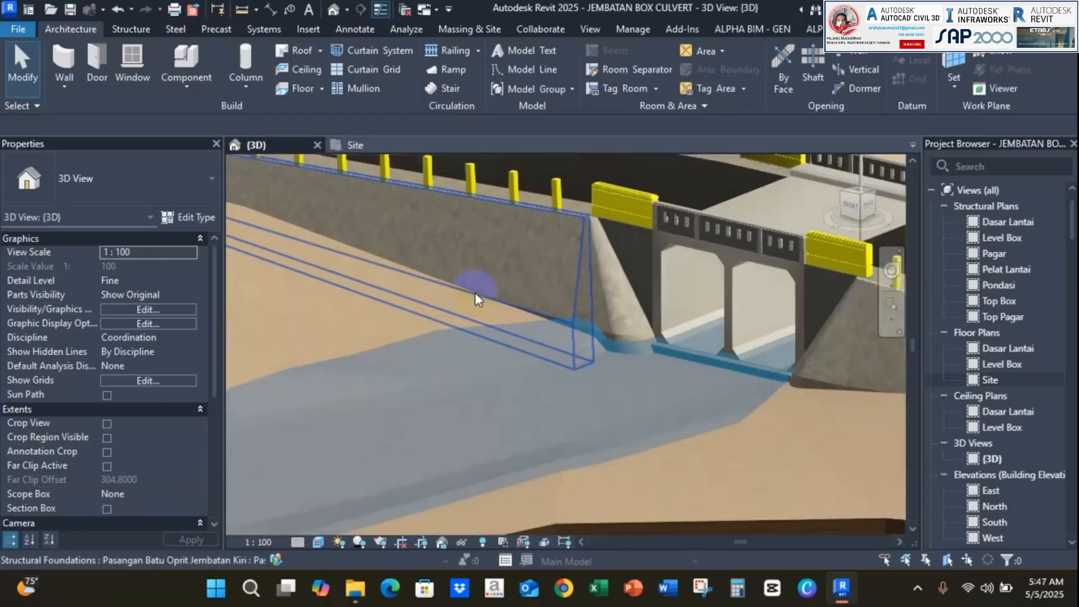
middle_drag(725, 356, 526, 361)
shift+middle_drag(785, 371, 697, 368)
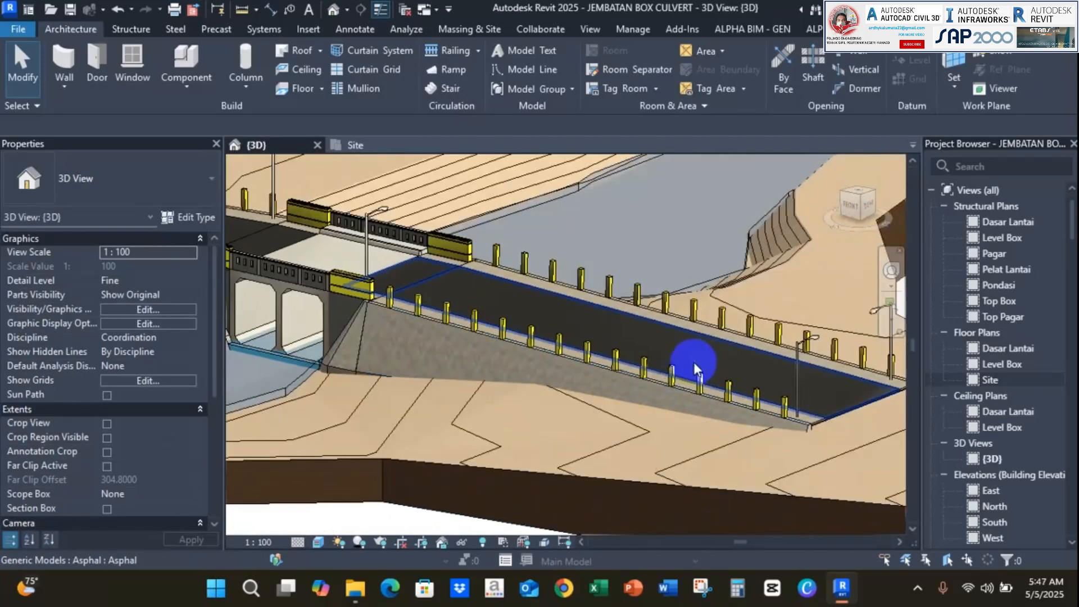
scroll(639, 390, down, 2)
middle_drag(785, 420, 624, 403)
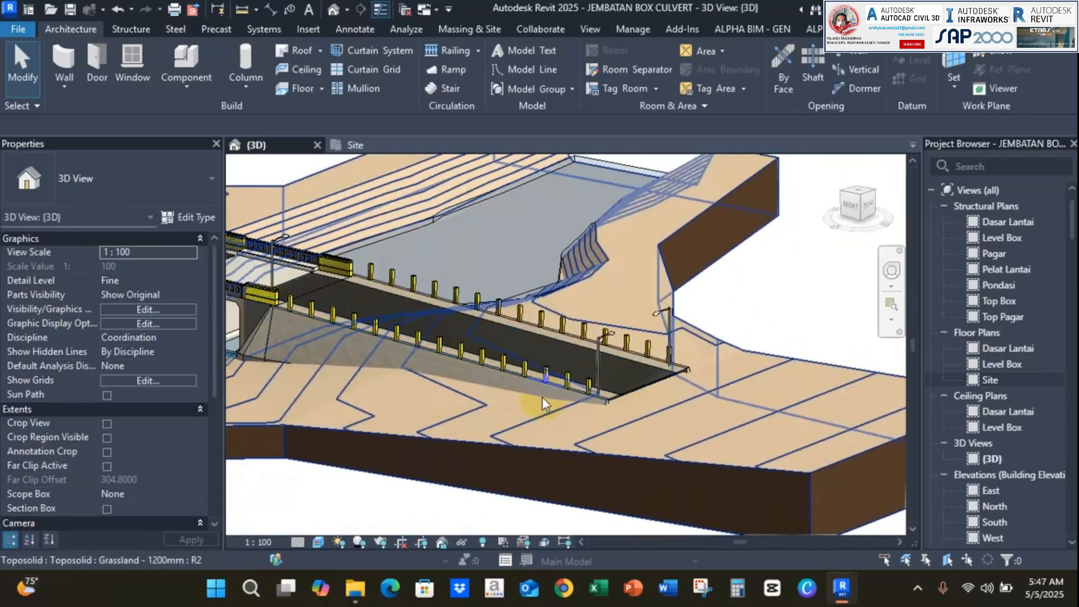
Go back to the Site plan and examine the terrain around both ends of the road
click(353, 153)
scroll(599, 371, down, 2)
scroll(549, 380, up, 5)
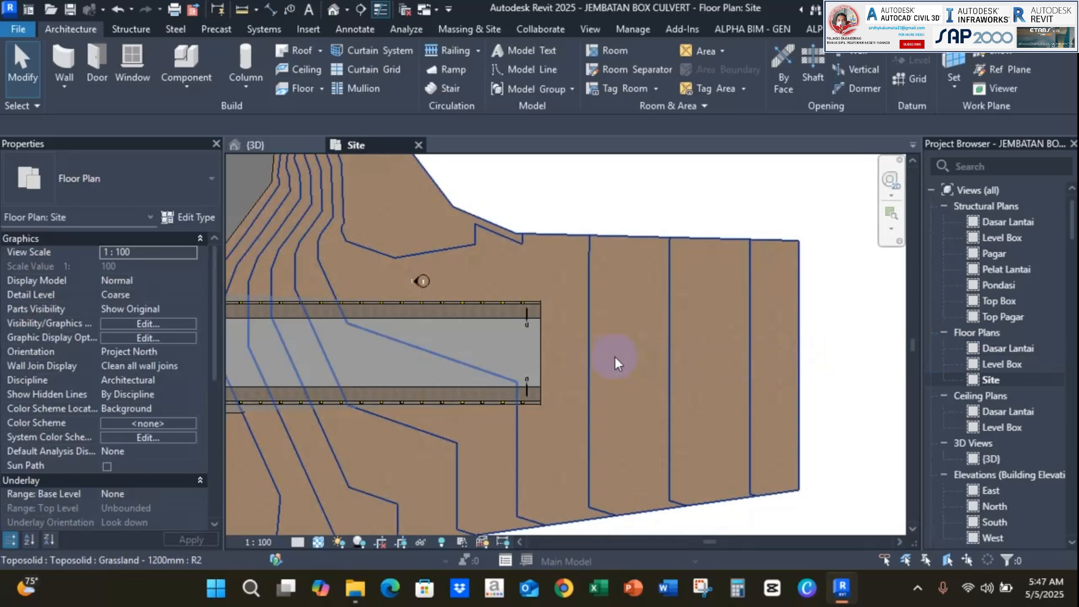
scroll(615, 362, down, 3)
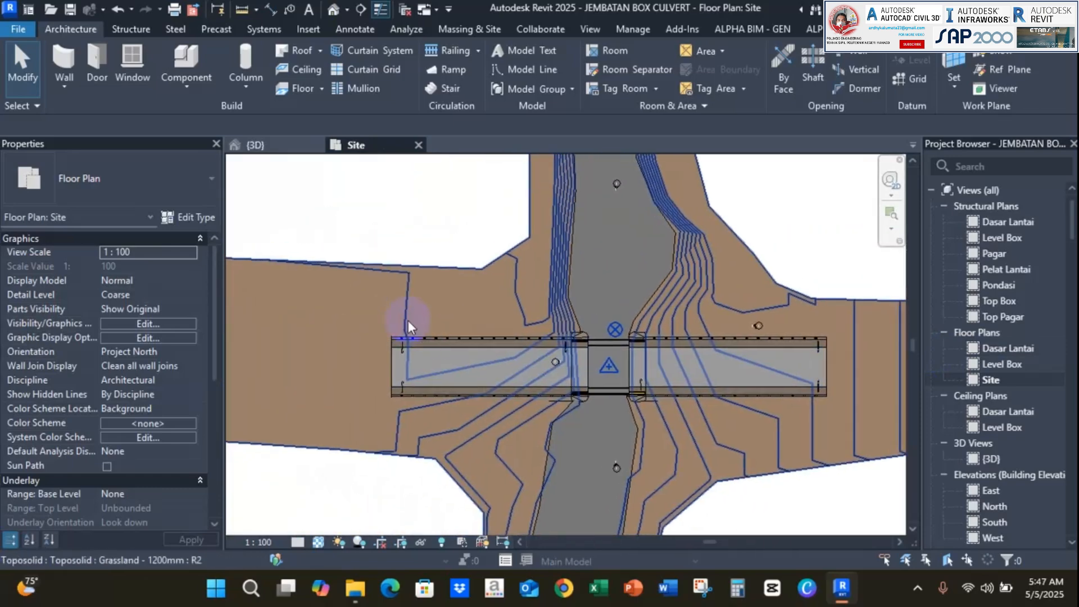
scroll(525, 294, up, 2)
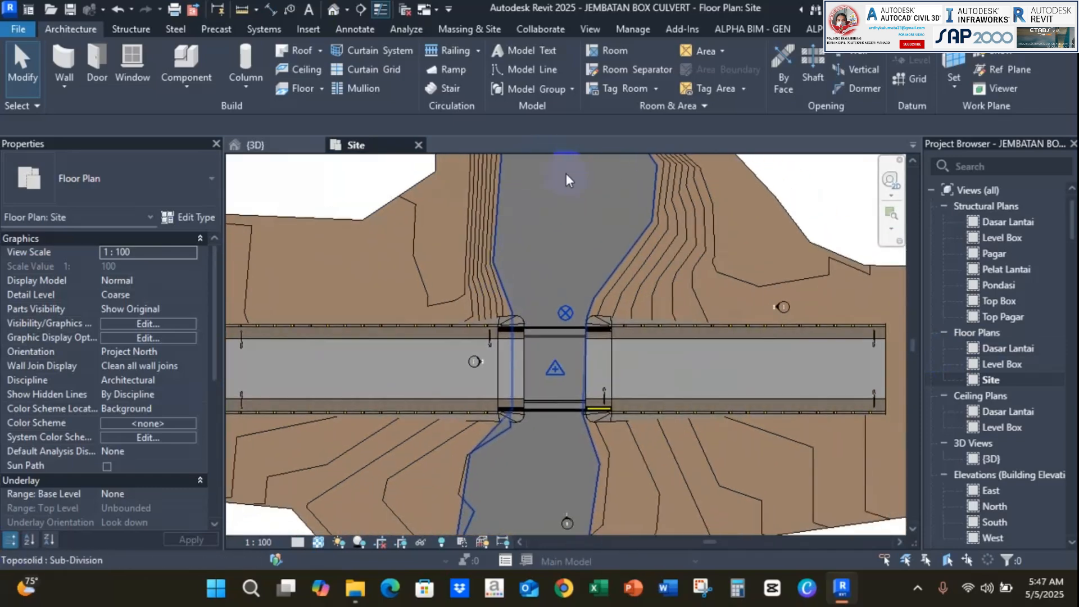
Start a sub-division on the grassland toposolid and sketch its upper boundary line, about 26.12 m, from the road end's upper shoulder corner to the terrain edge
click(731, 242)
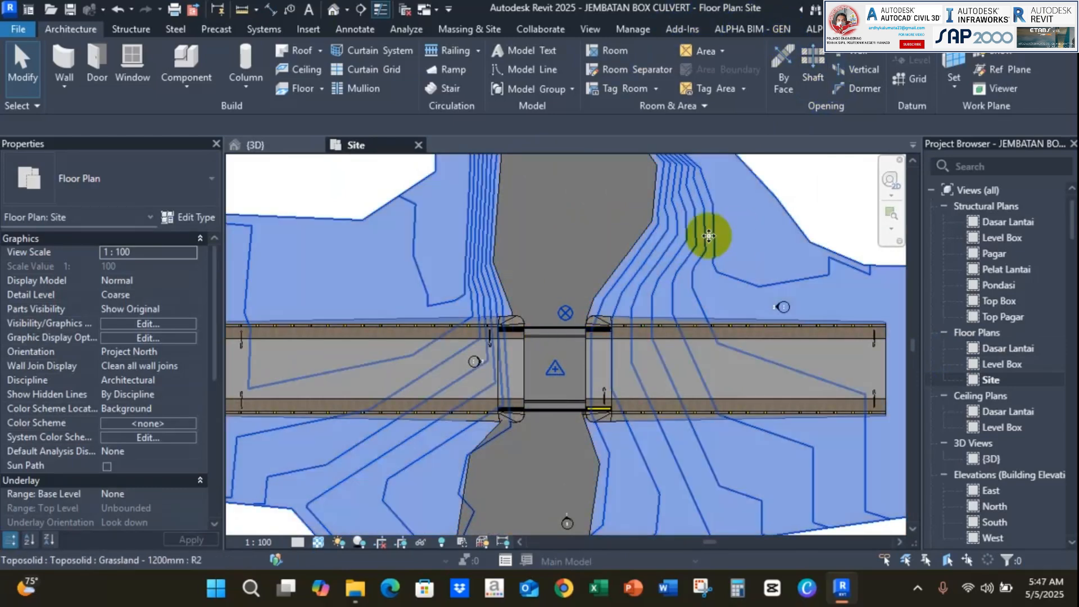
middle_drag(847, 289, 621, 273)
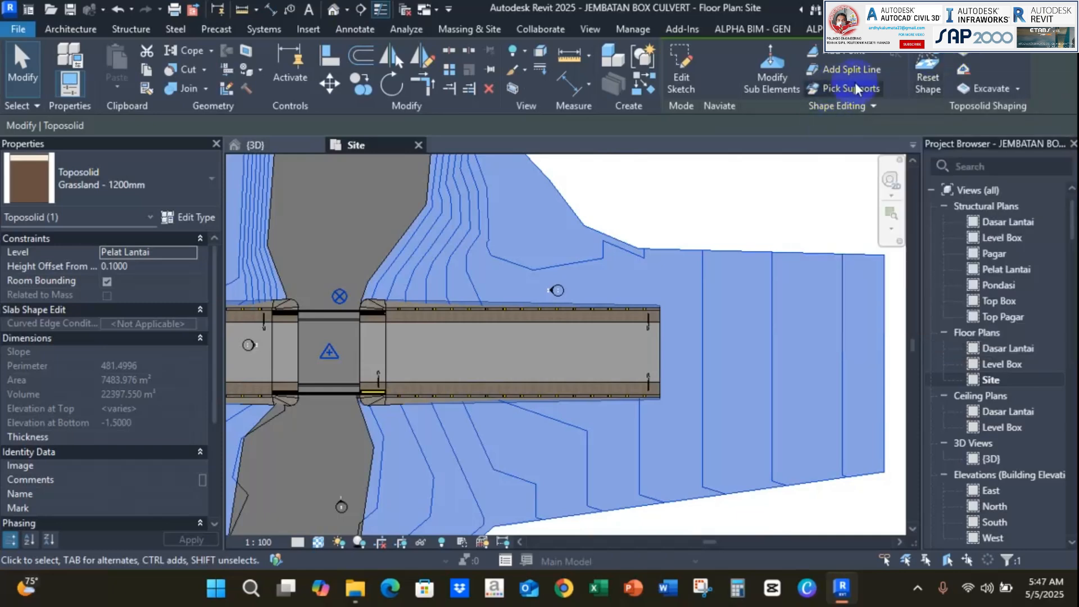
click(964, 58)
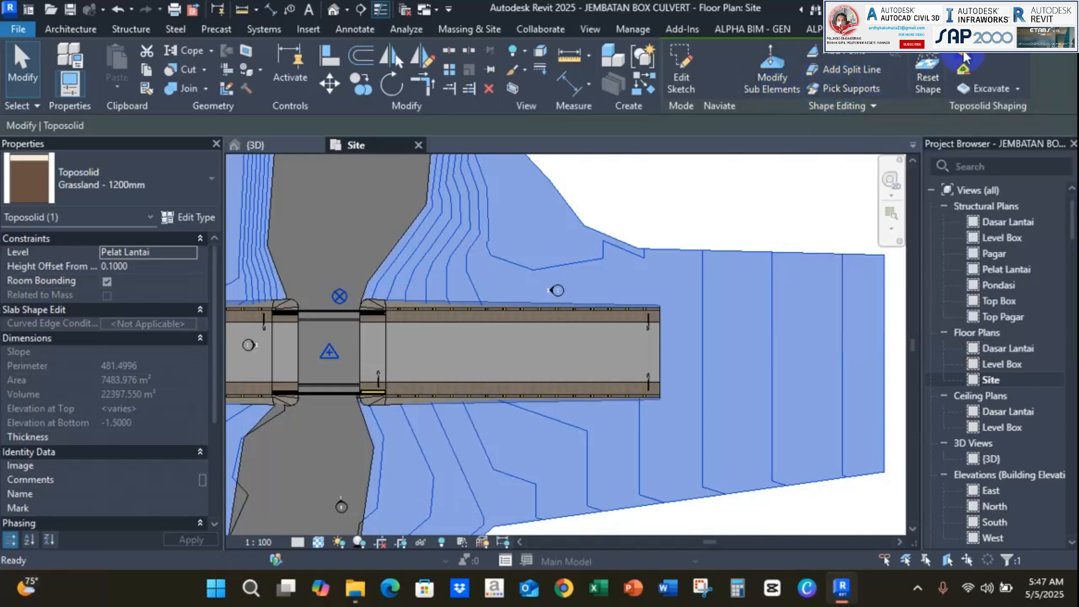
scroll(660, 321, up, 6)
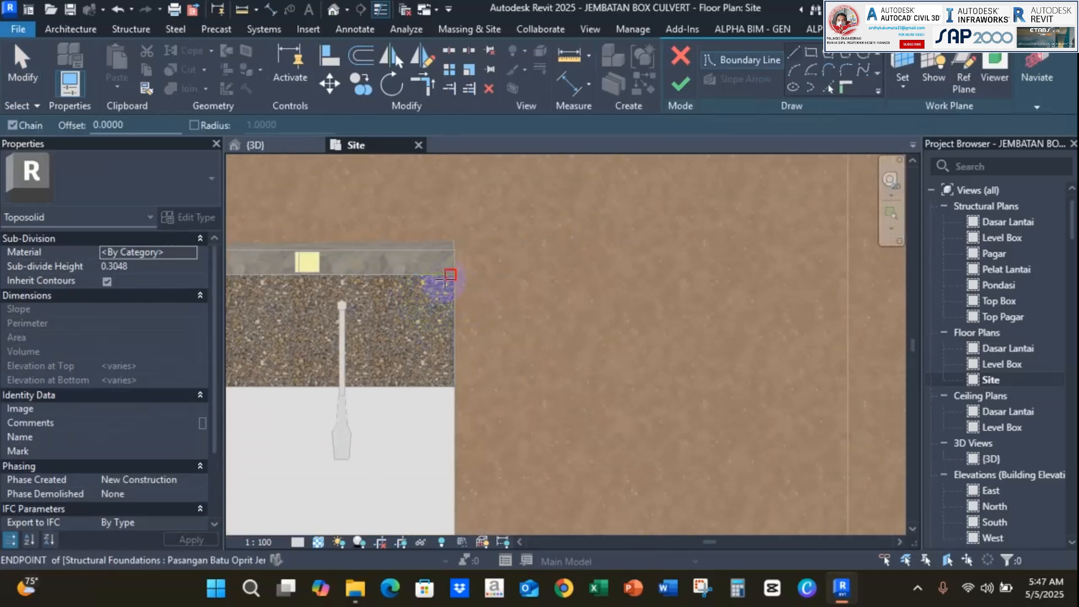
scroll(453, 276, up, 2)
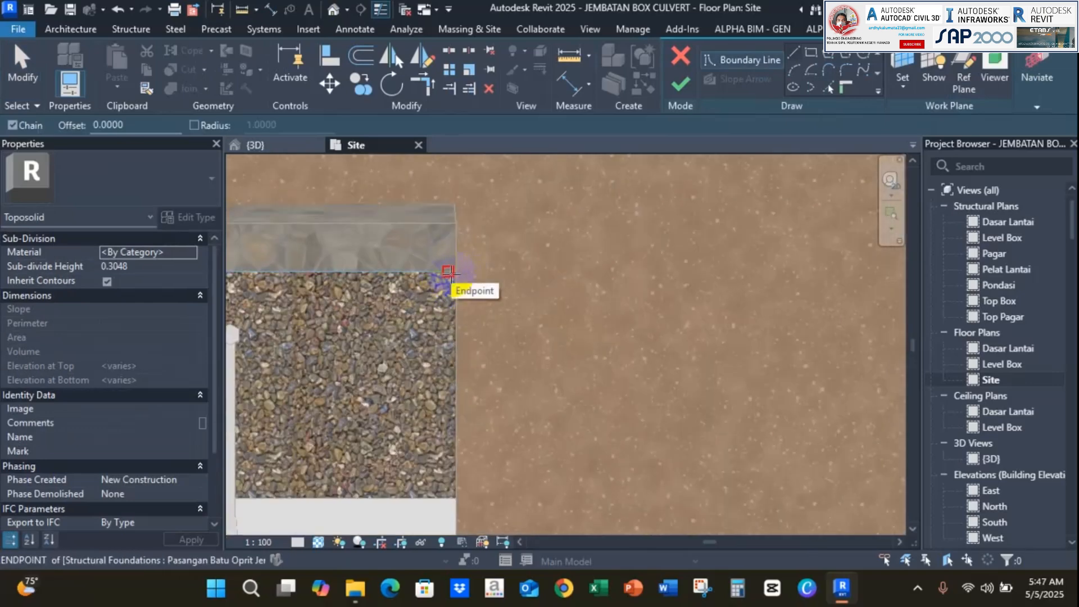
click(458, 273)
scroll(686, 281, down, 4)
middle_drag(680, 279, 320, 280)
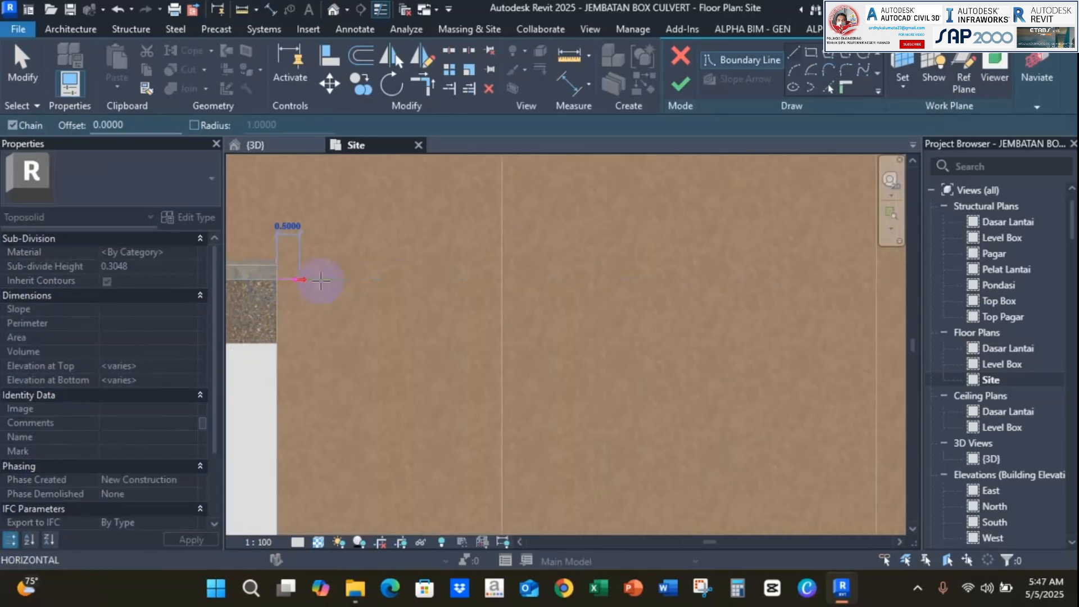
scroll(506, 279, down, 3)
middle_drag(515, 280, 303, 273)
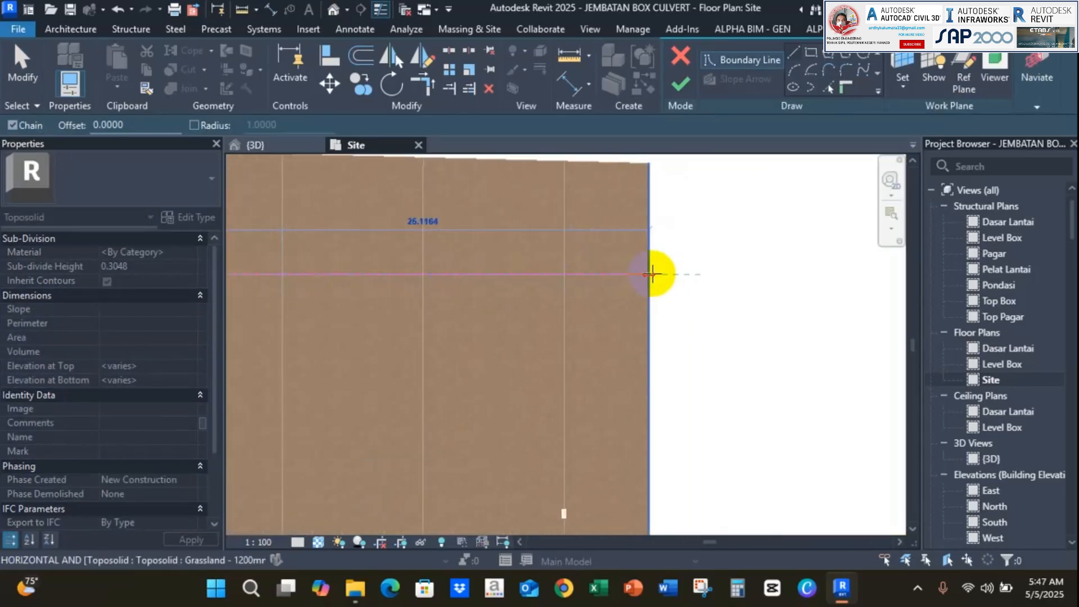
click(651, 275)
Sketch the lower boundary line horizontally from the road end's lower shoulder corner to the terrain edge
scroll(698, 300, down, 4)
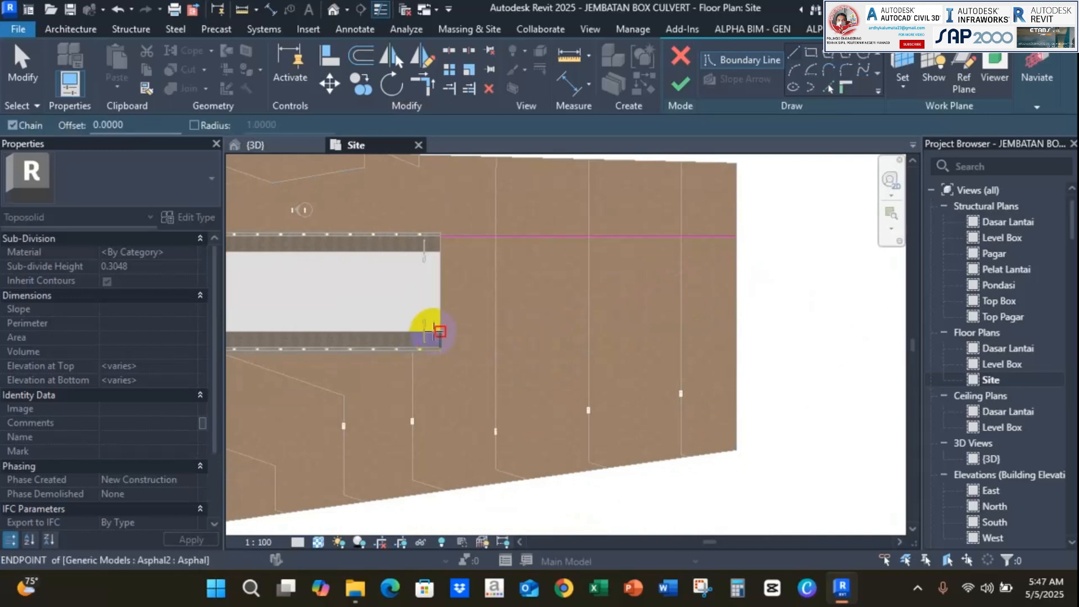
scroll(439, 349, up, 6)
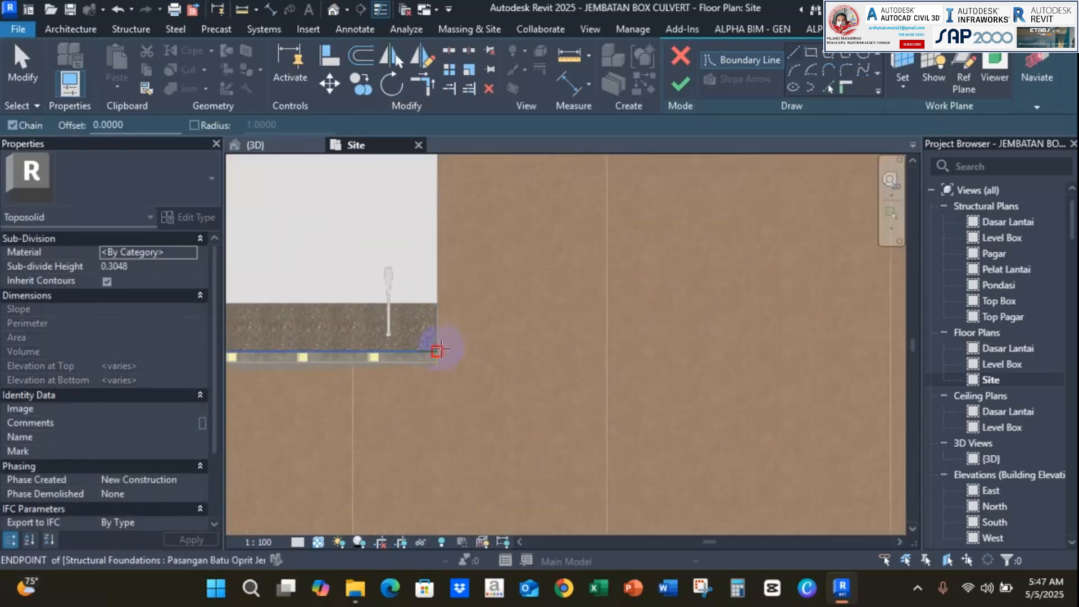
click(440, 350)
middle_drag(630, 353, 345, 353)
scroll(573, 352, down, 2)
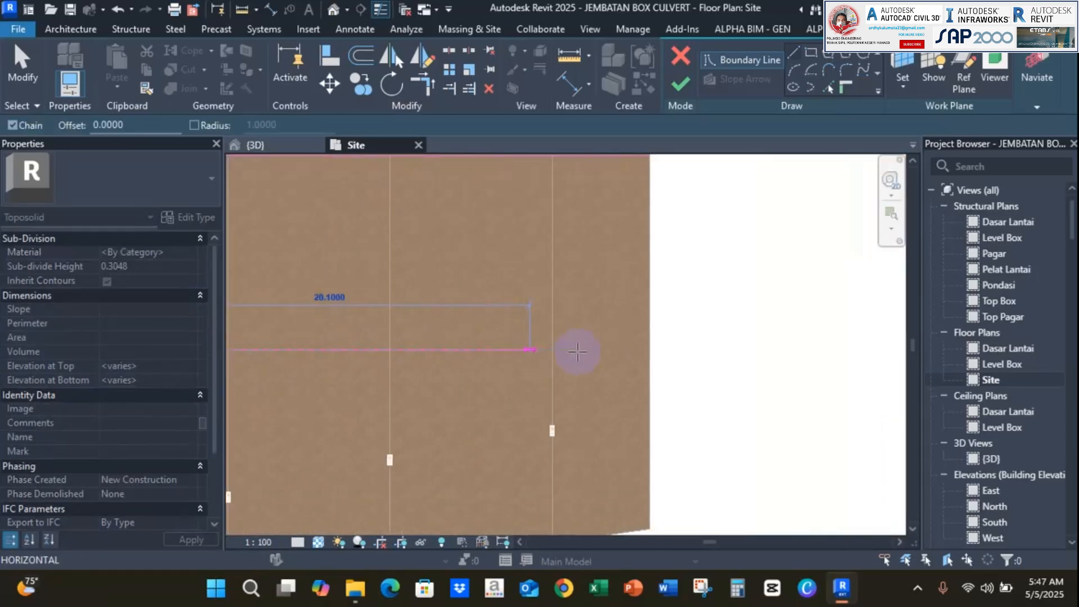
click(656, 351)
Close the sub-division boundary with vertical lines along the terrain edge and along the end of the road
scroll(671, 428, down, 1)
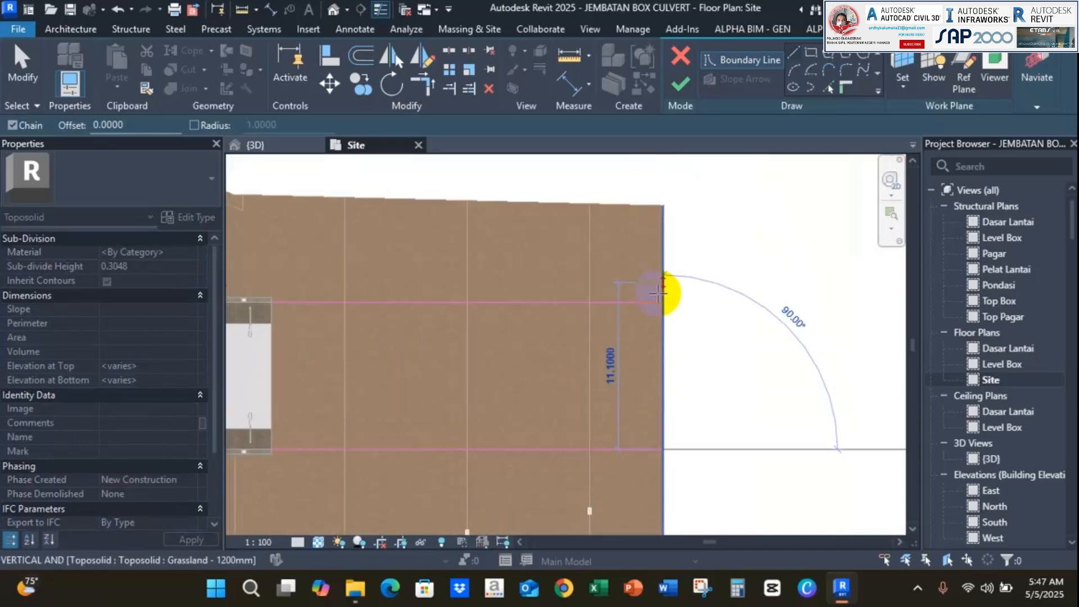
click(663, 302)
scroll(433, 242, up, 5)
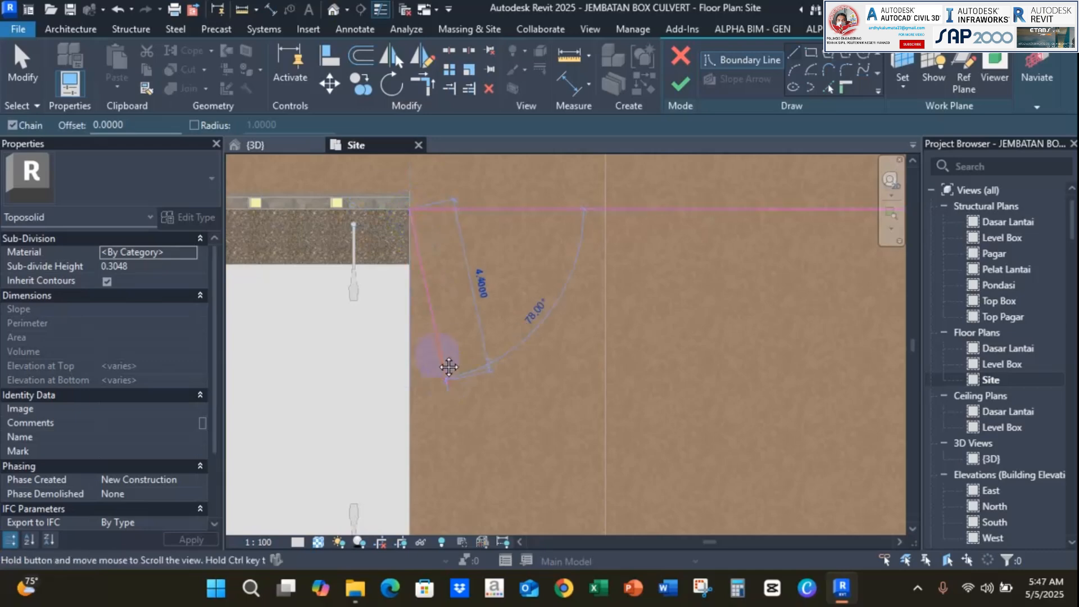
middle_drag(449, 367, 454, 199)
click(416, 434)
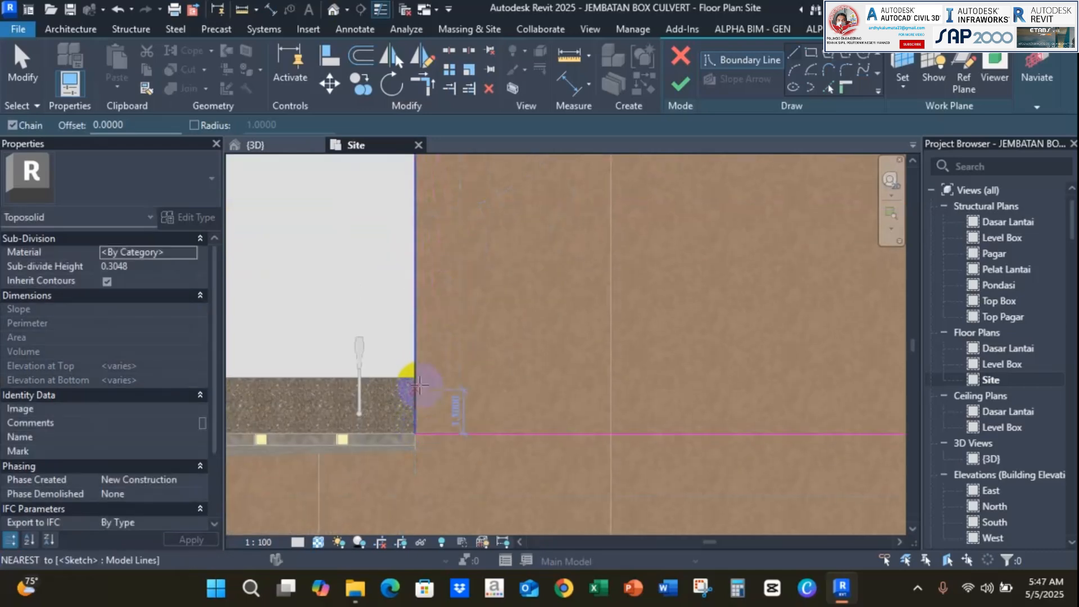
scroll(615, 344, down, 2)
middle_drag(610, 344, 443, 364)
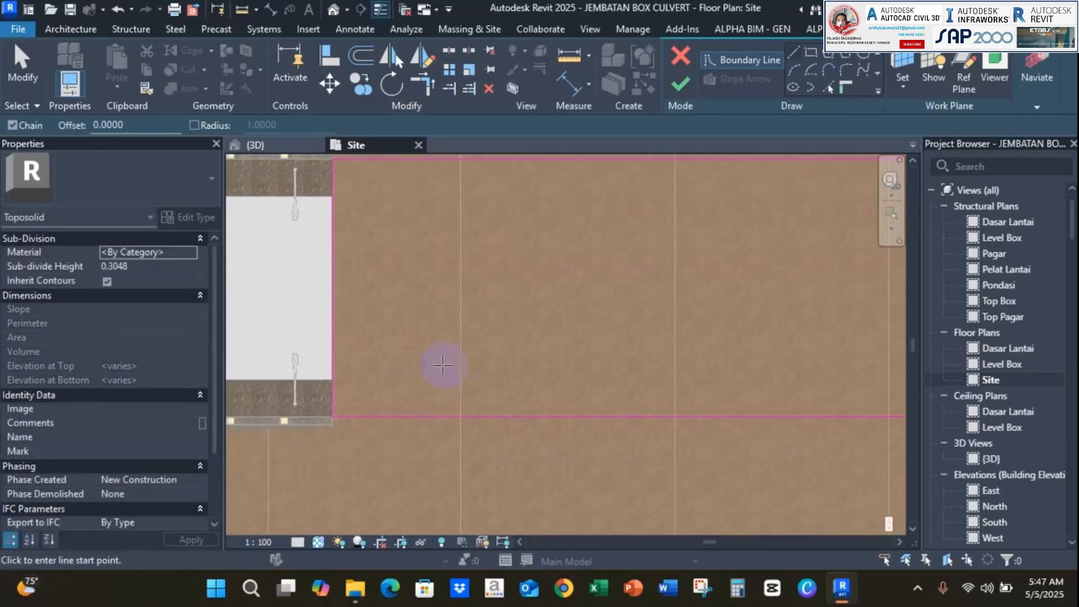
Move the lower boundary line up to the upper shoulder's inner edge, leaving a strip about 1.4 m wide, and finish the sub-division
scroll(444, 363, down, 2)
key(Escape)
click(518, 400)
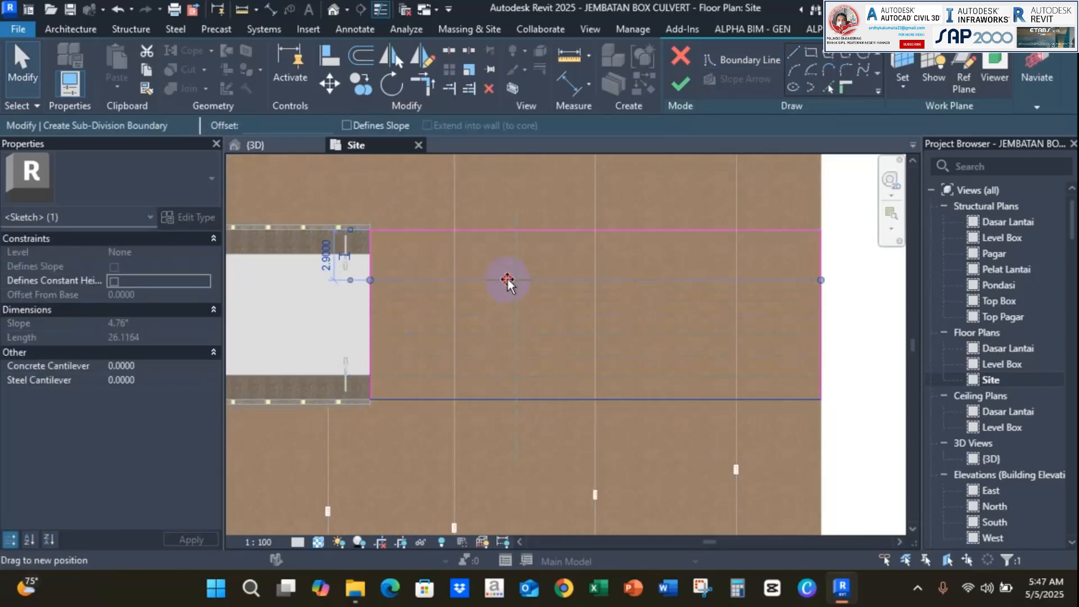
drag(507, 281, 504, 258)
scroll(366, 260, up, 3)
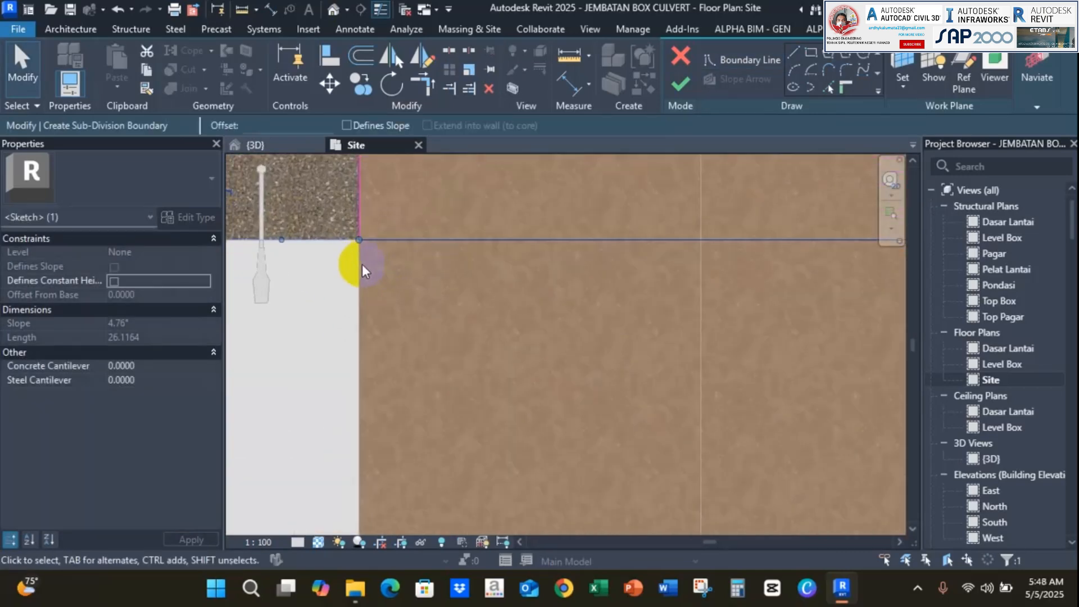
scroll(364, 271, up, 2)
scroll(472, 304, down, 5)
middle_drag(582, 321, 275, 318)
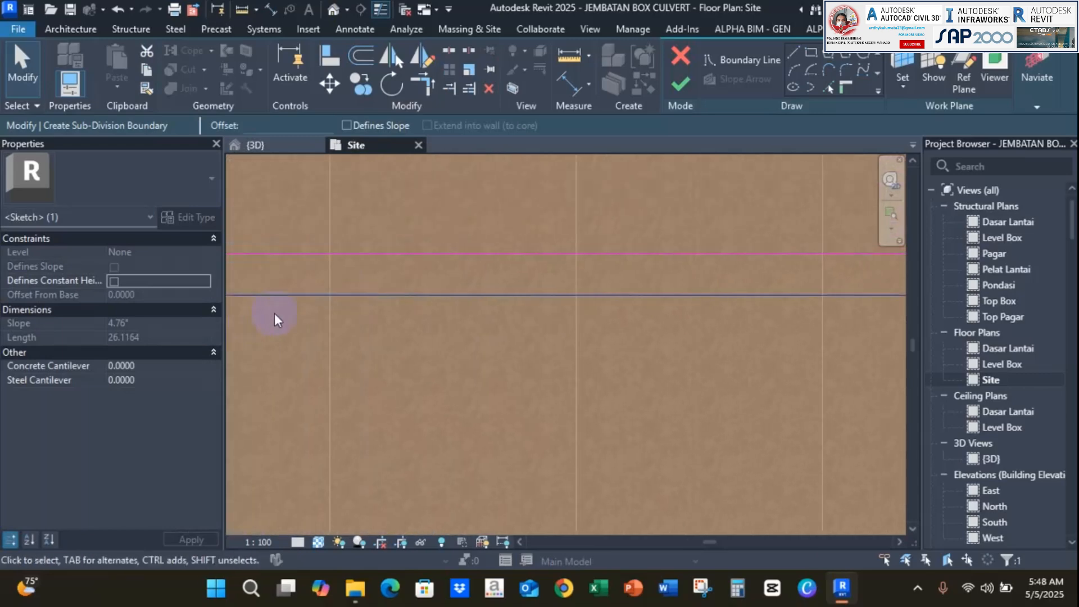
scroll(288, 319, down, 2)
key(Escape)
scroll(460, 316, down, 1)
scroll(472, 330, down, 1)
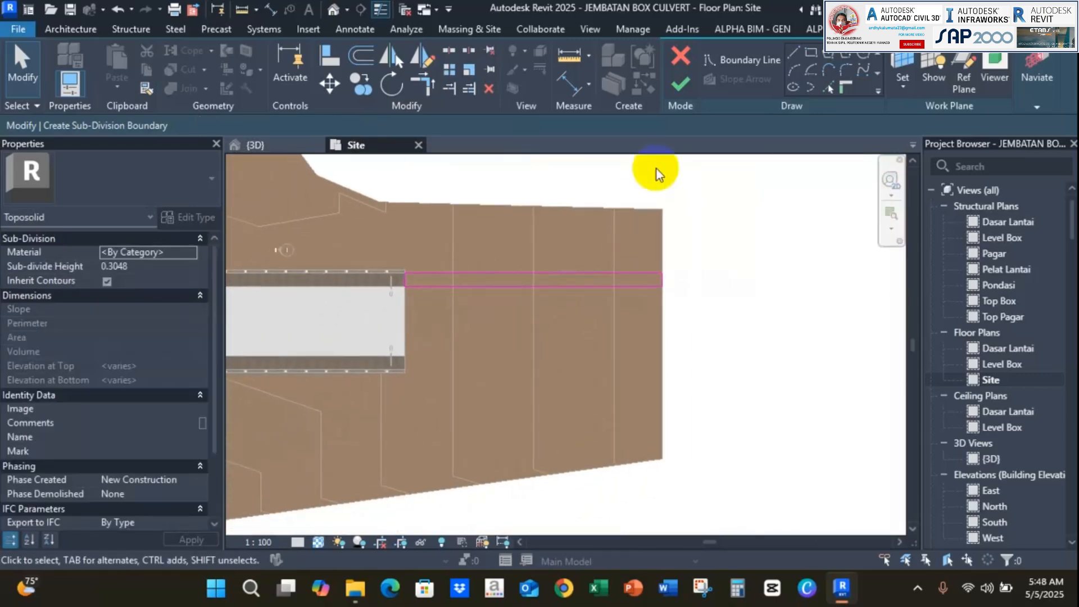
click(680, 84)
key(Escape)
Copy the narrow shoulder sub-division directly below itself, aligned with the end of the asphalt road
scroll(436, 305, up, 5)
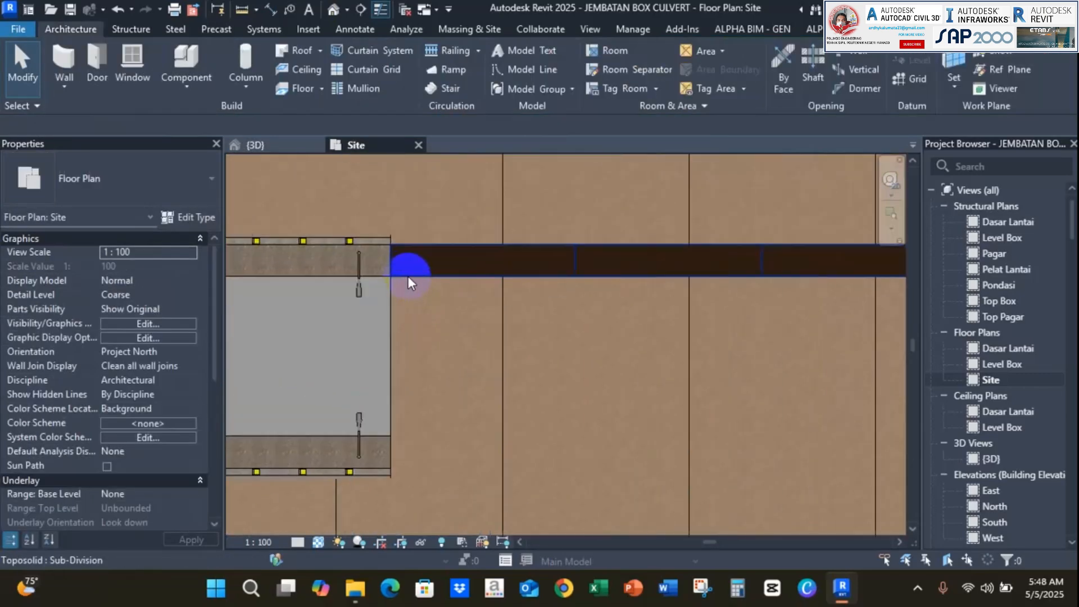
click(398, 280)
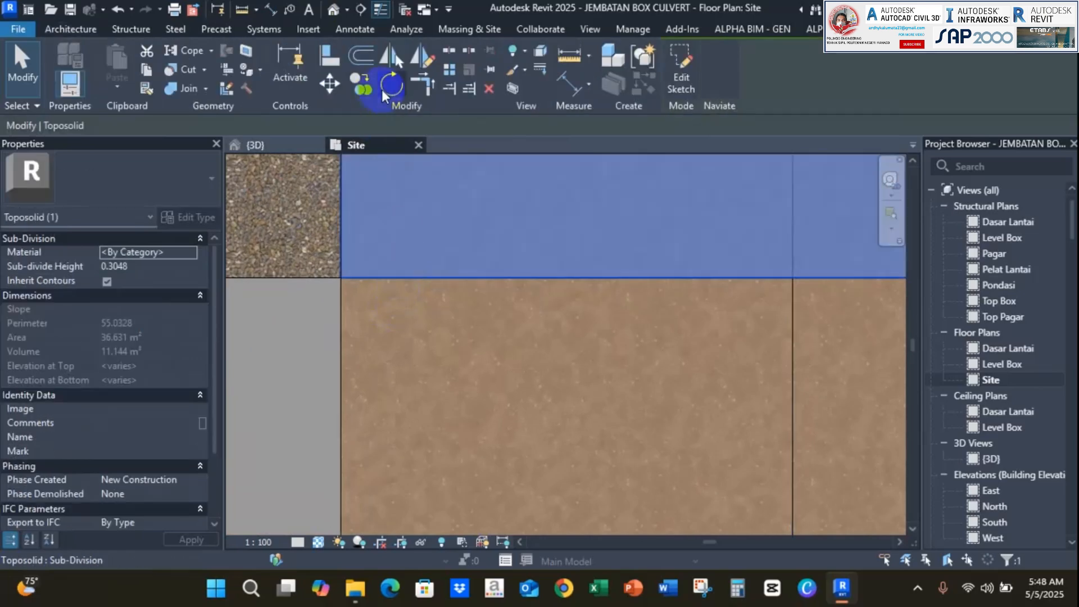
click(360, 87)
middle_drag(438, 318, 481, 409)
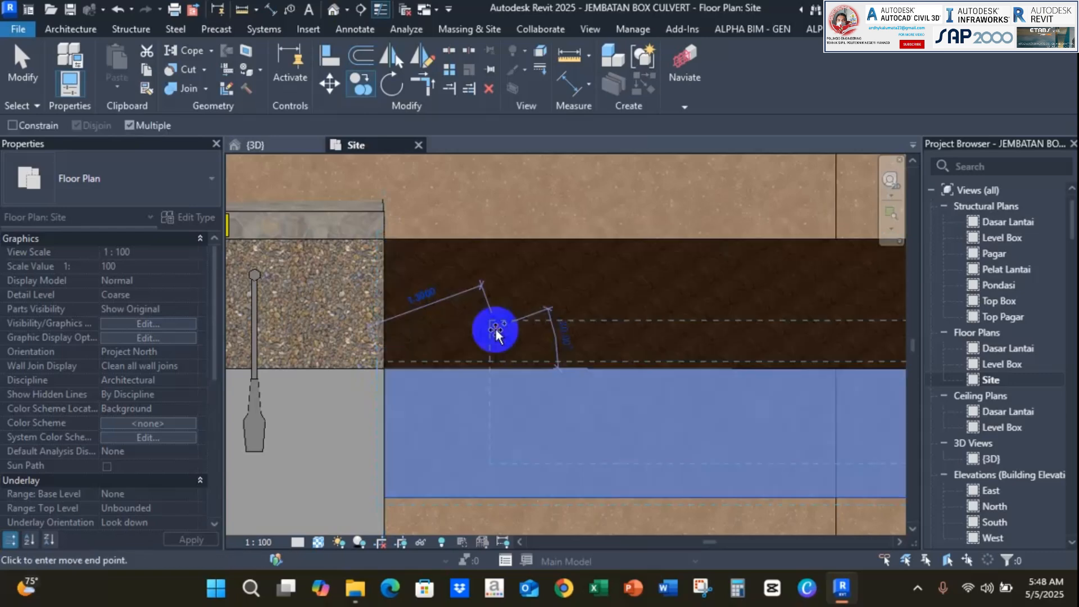
key(Escape)
Edit the copied sub-division's boundary and move its lower line down to the inner edge of the lower shoulder
scroll(489, 342, down, 5)
middle_drag(666, 377, 594, 260)
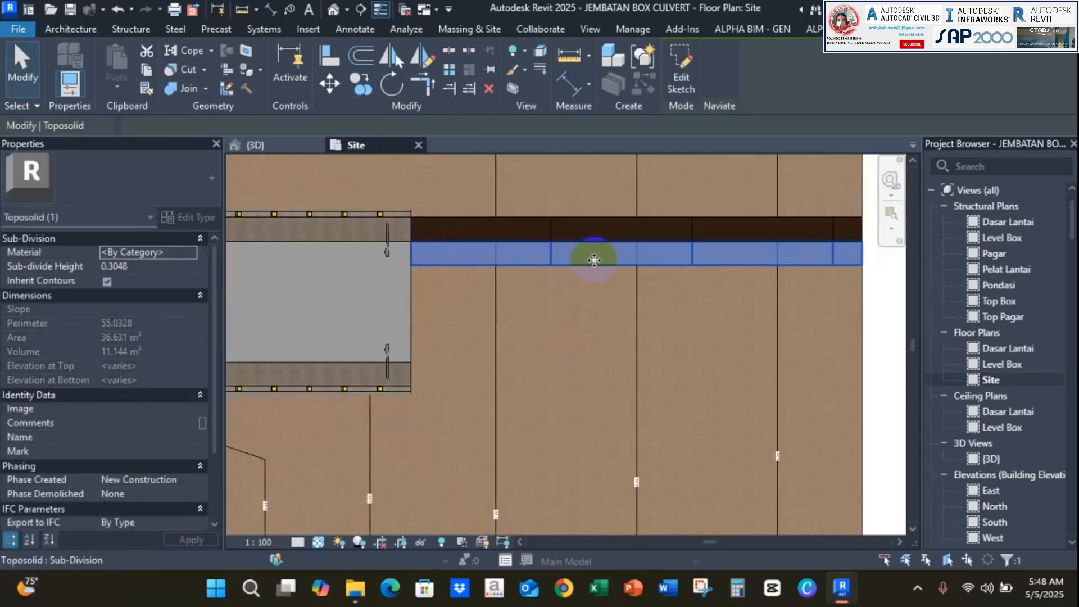
click(672, 79)
click(416, 268)
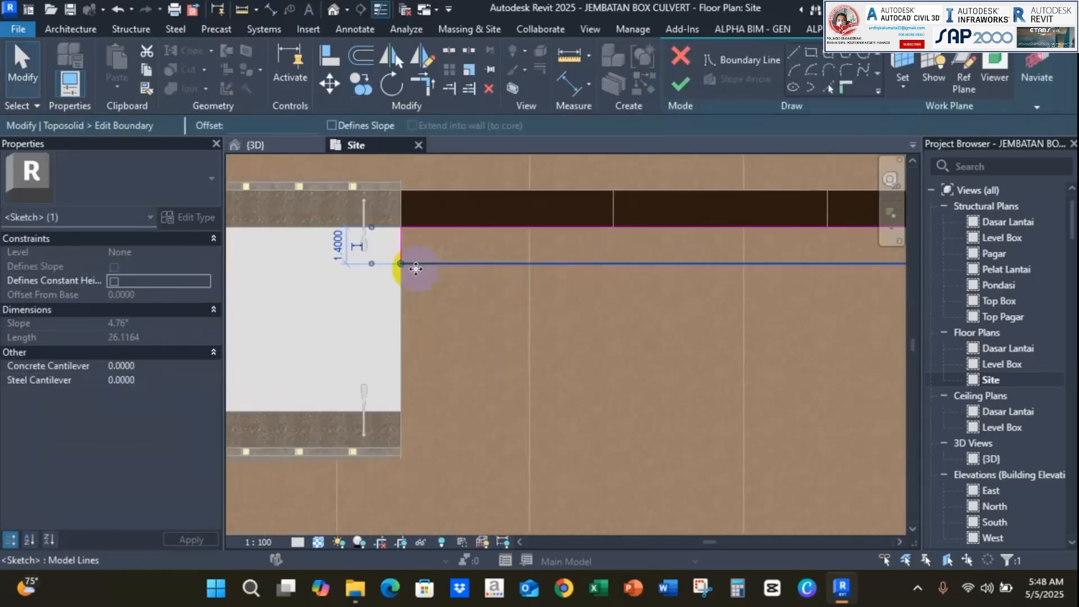
drag(423, 271, 422, 410)
scroll(405, 416, up, 4)
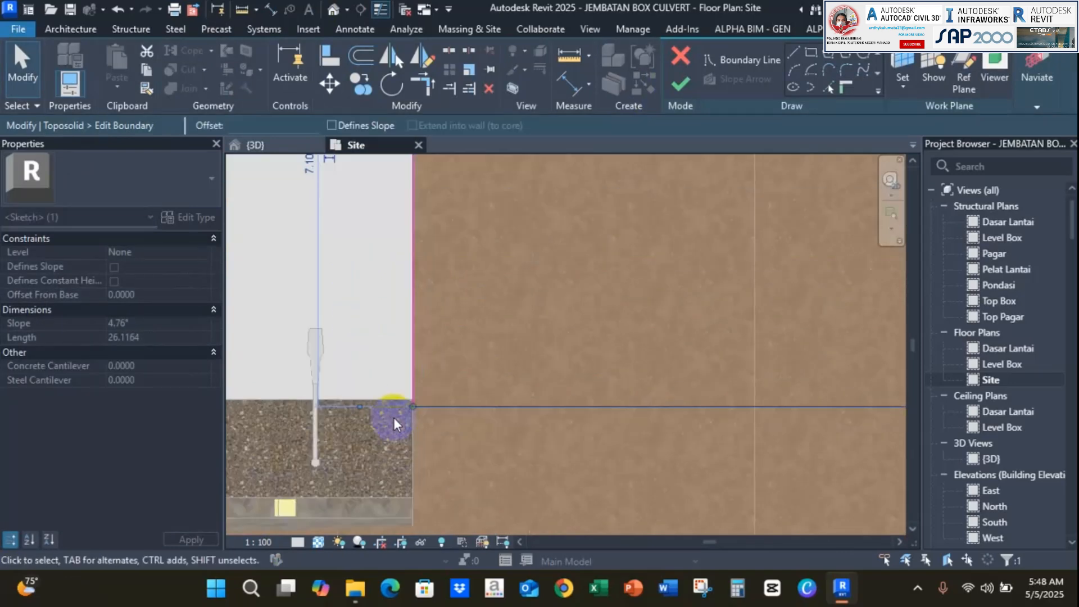
click(331, 87)
scroll(437, 417, up, 2)
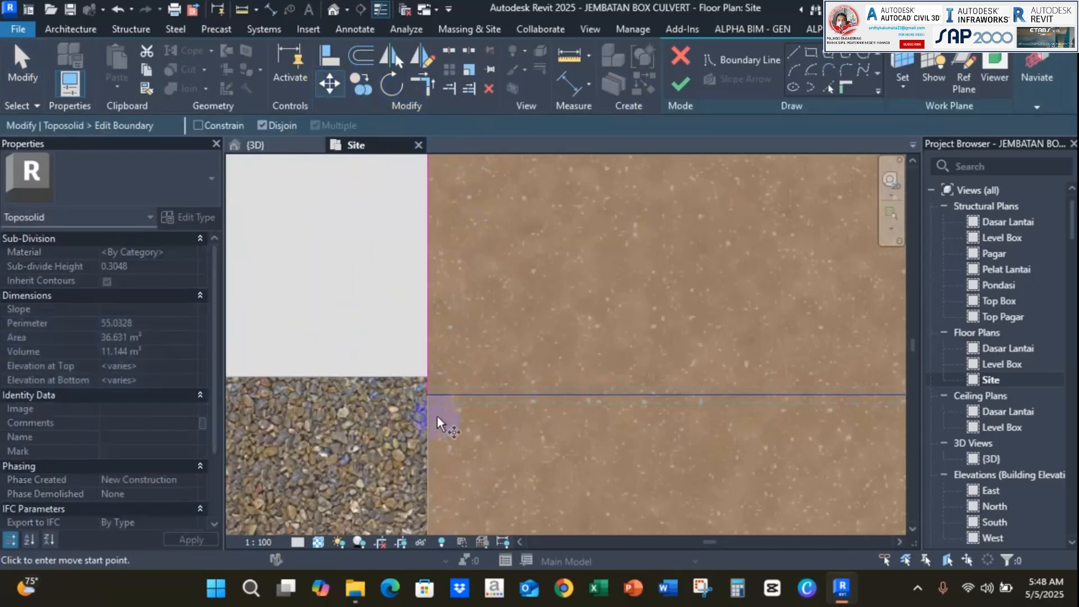
click(425, 373)
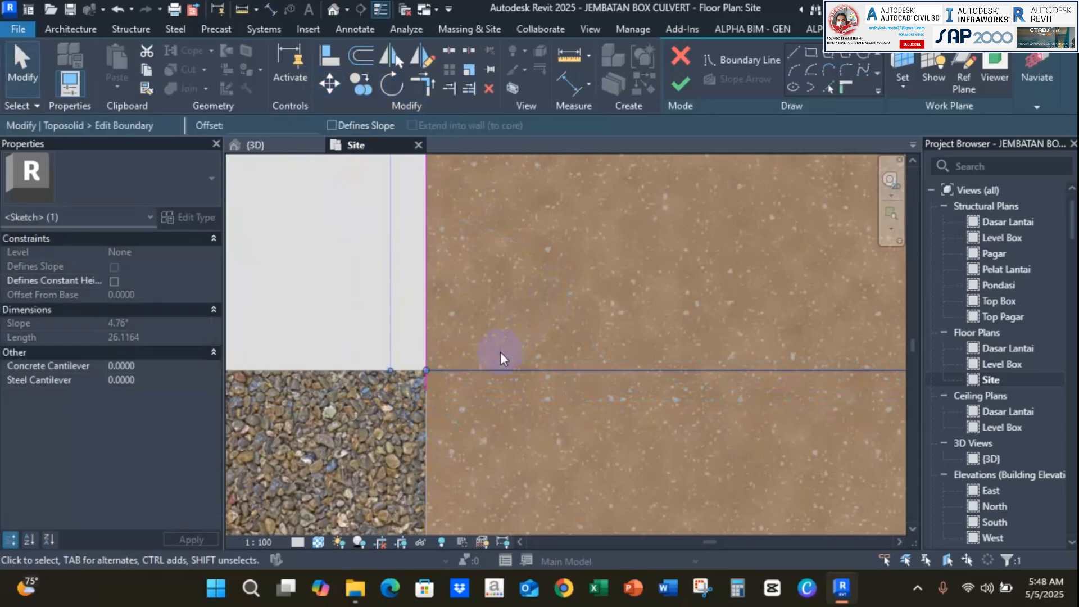
scroll(439, 394, up, 2)
Trim the copied boundary's lower corner at the road end and try to finish the sketch
click(423, 84)
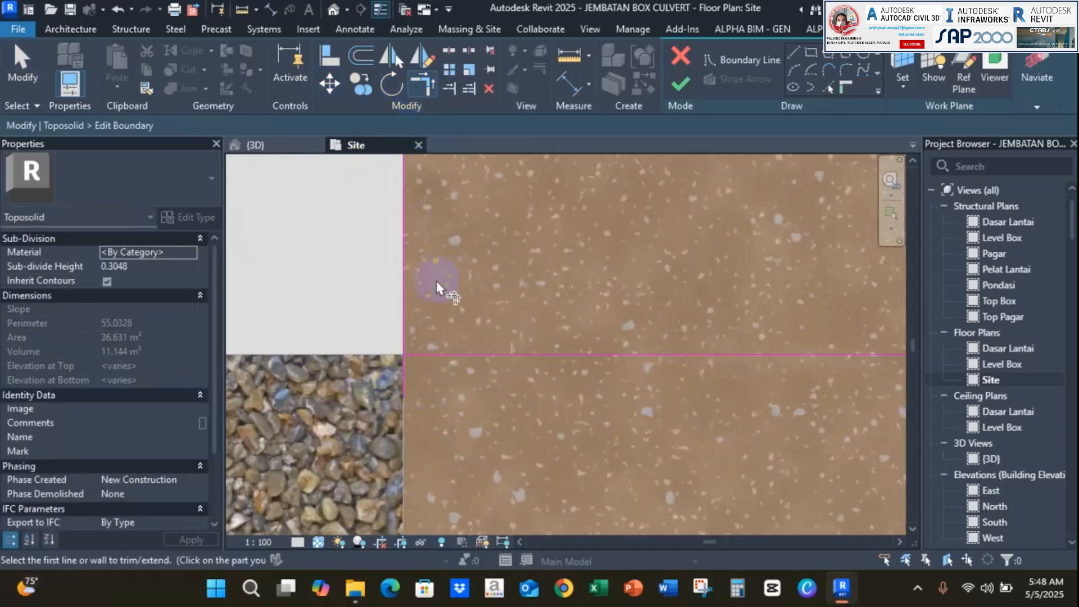
scroll(467, 359, down, 5)
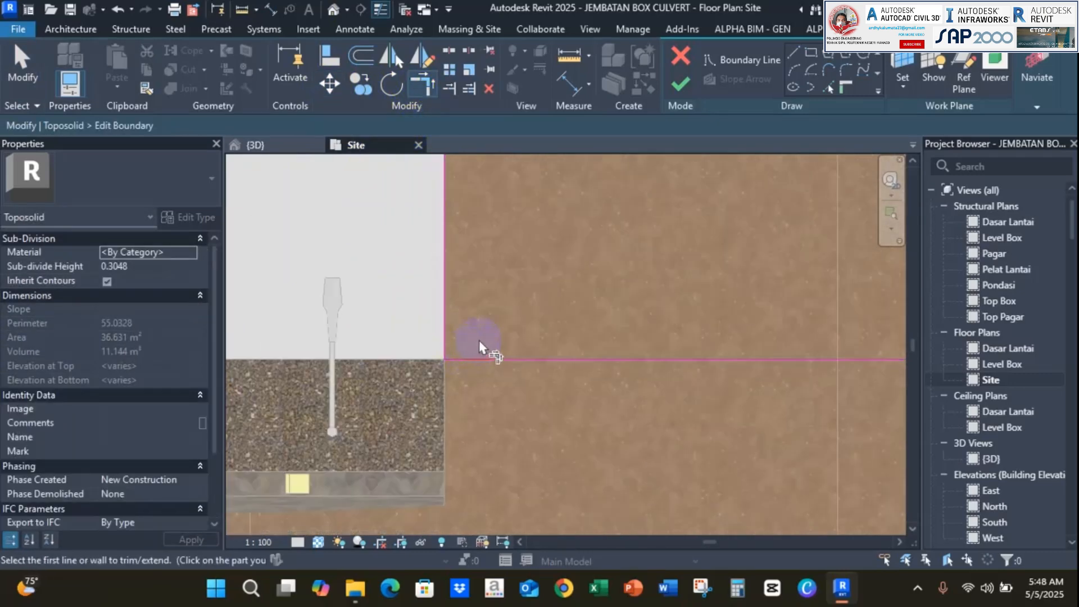
key(Escape)
click(678, 85)
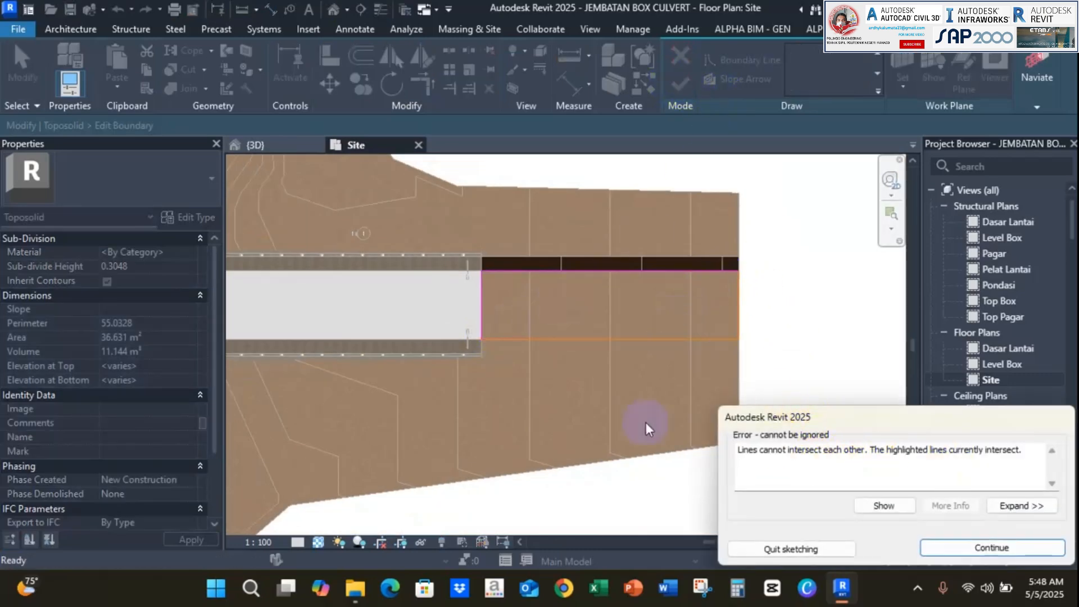
key(Return)
Trim the boundary's lower line and vertical line to a corner at the terrain edge, and finish the sub-division
scroll(668, 353, up, 2)
scroll(433, 336, up, 2)
click(470, 96)
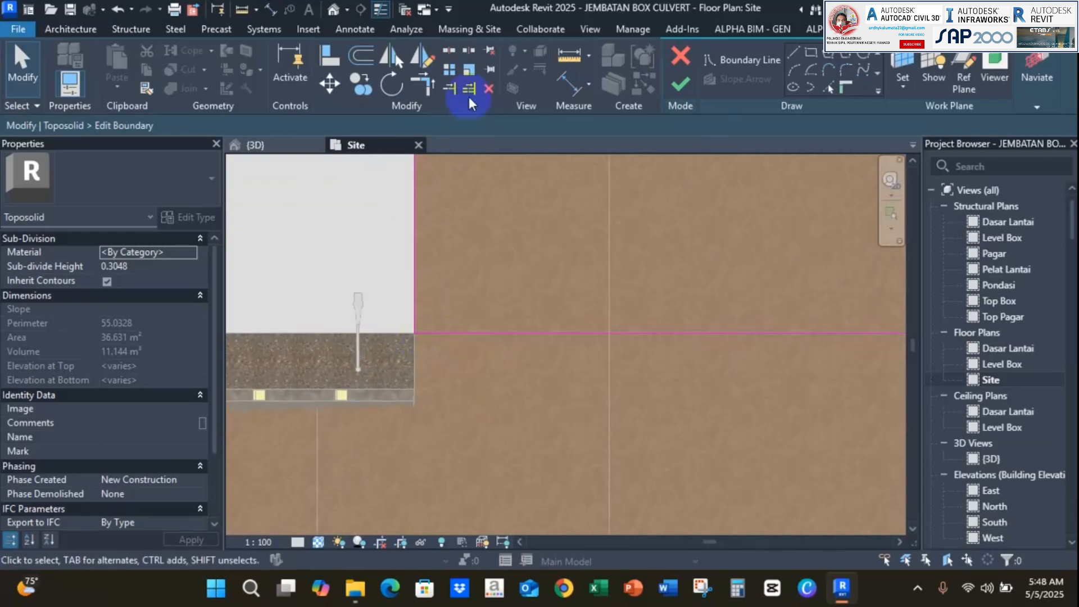
click(423, 84)
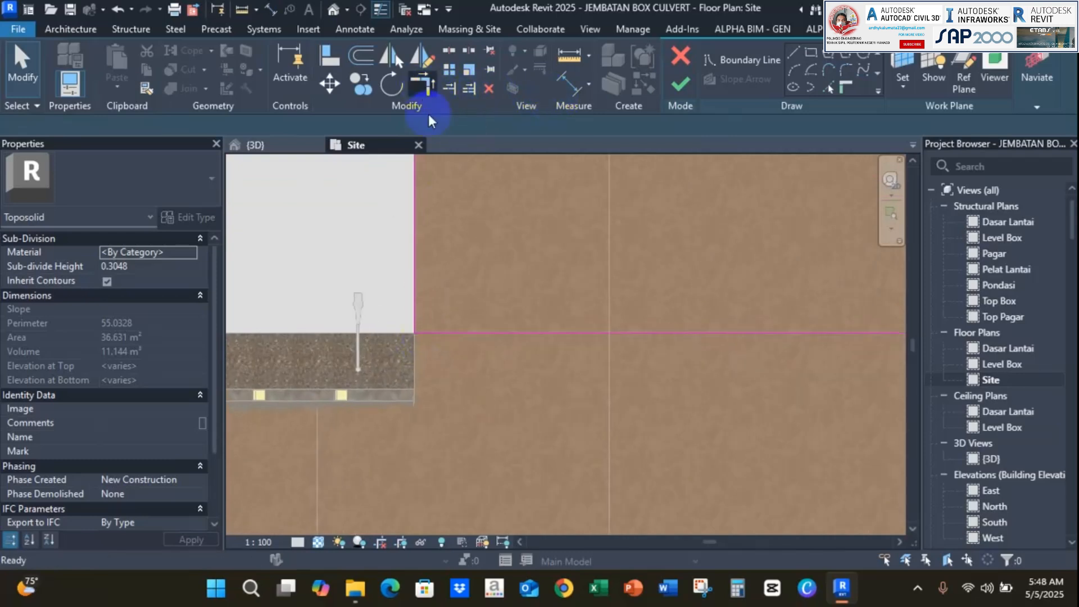
click(445, 335)
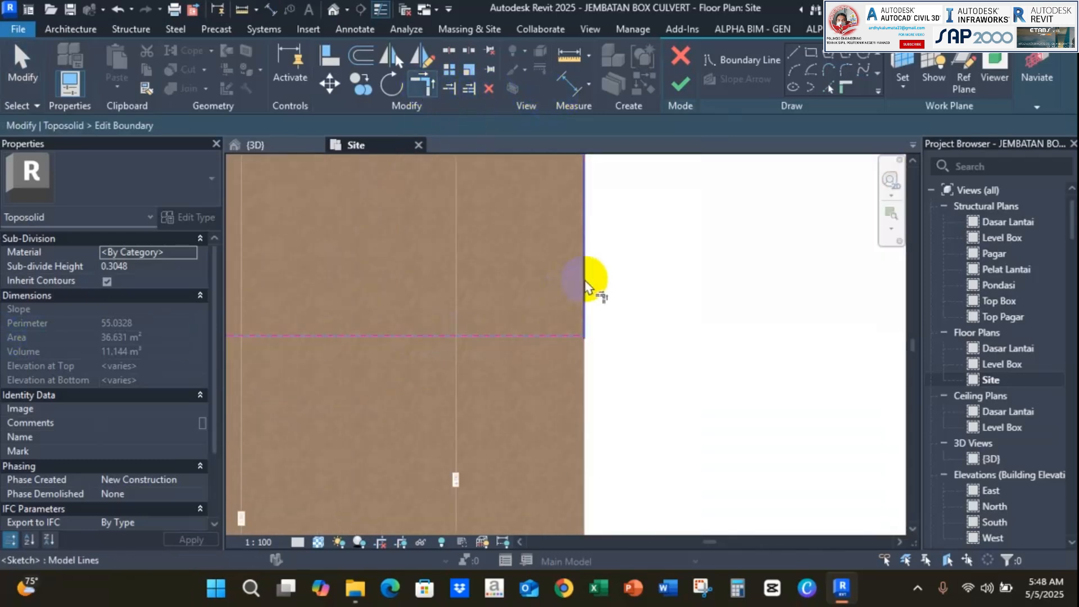
click(681, 86)
scroll(646, 315, down, 3)
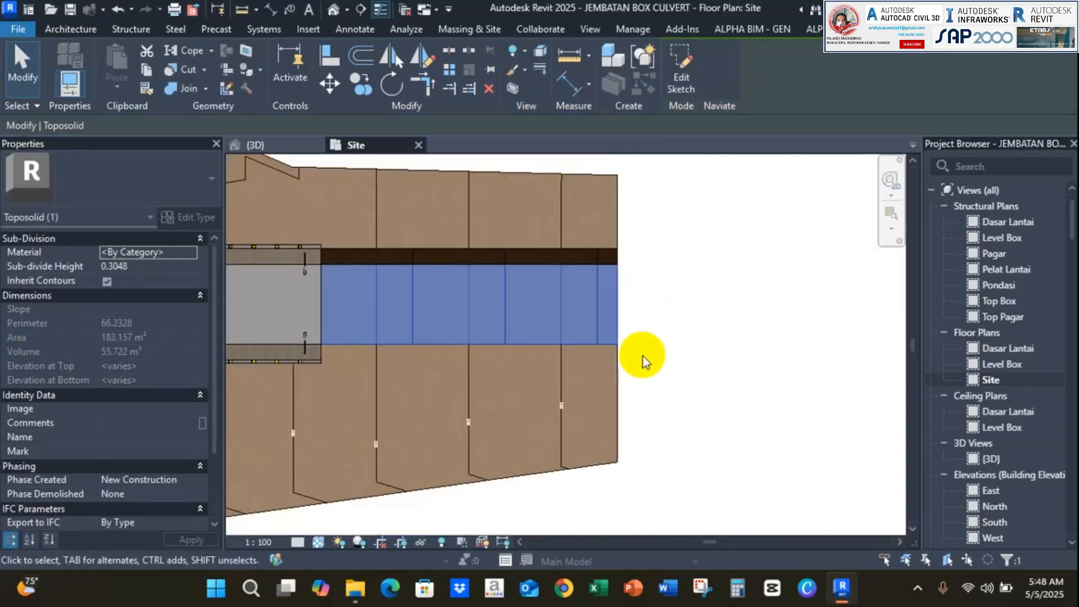
Mirror a copy of the upper shoulder sub-division across a horizontal axis drawn along the road's centreline
click(450, 345)
scroll(346, 349, up, 2)
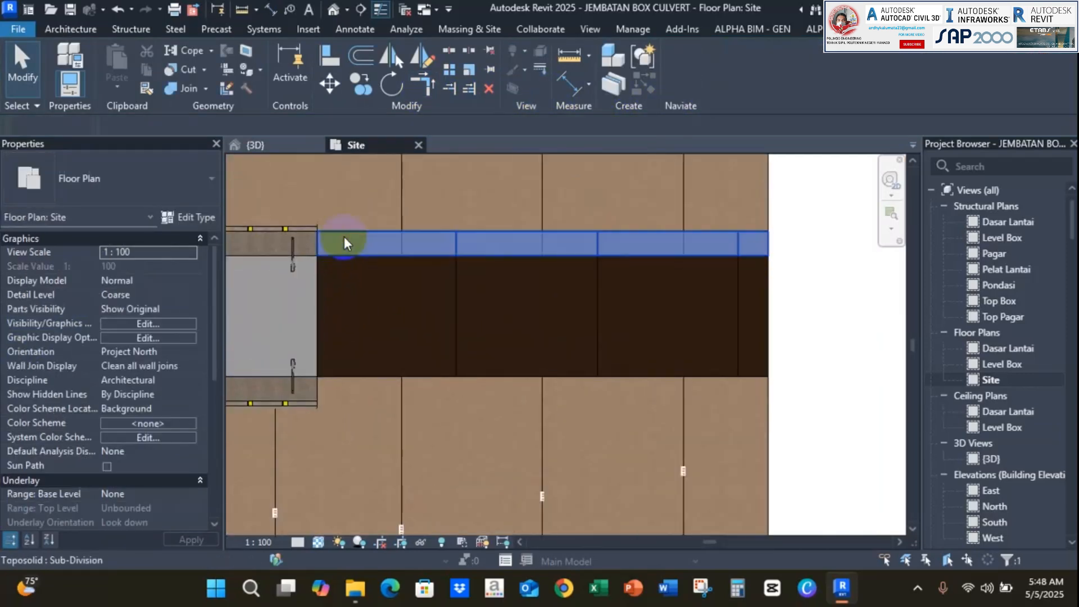
click(344, 237)
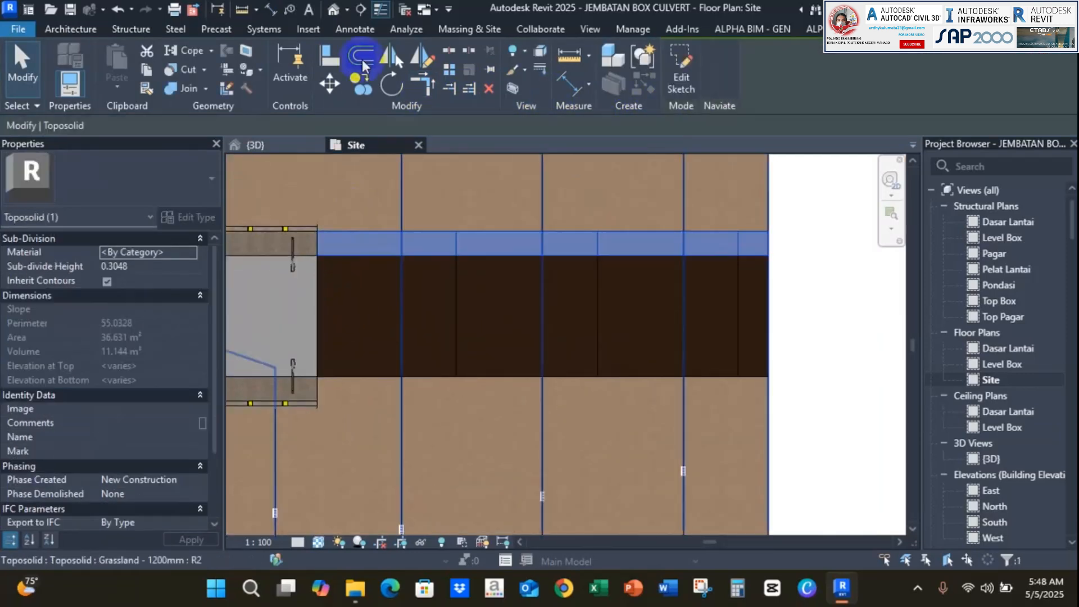
click(416, 58)
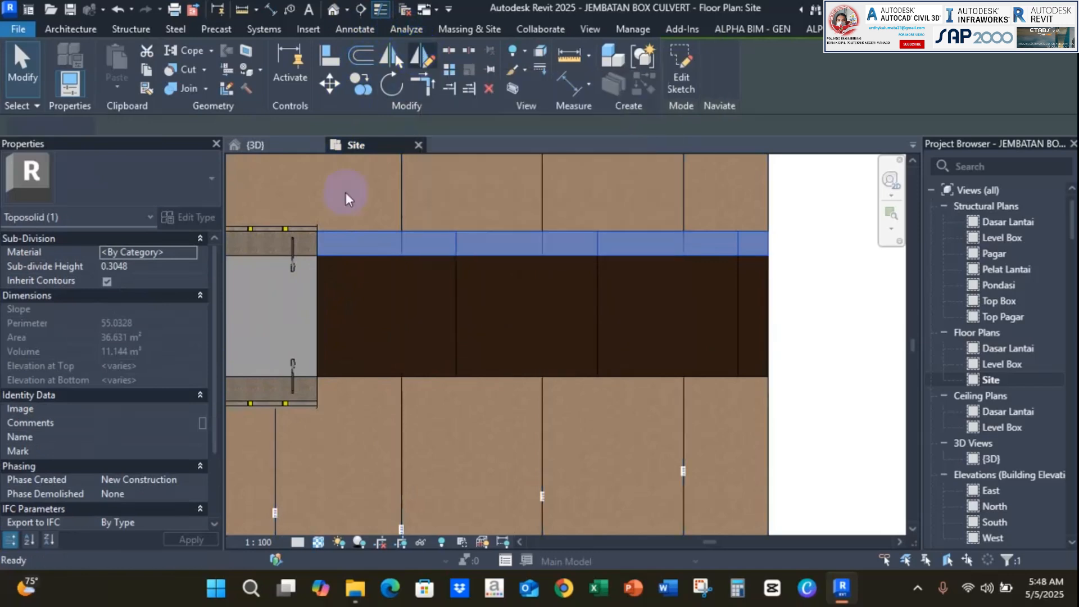
click(316, 315)
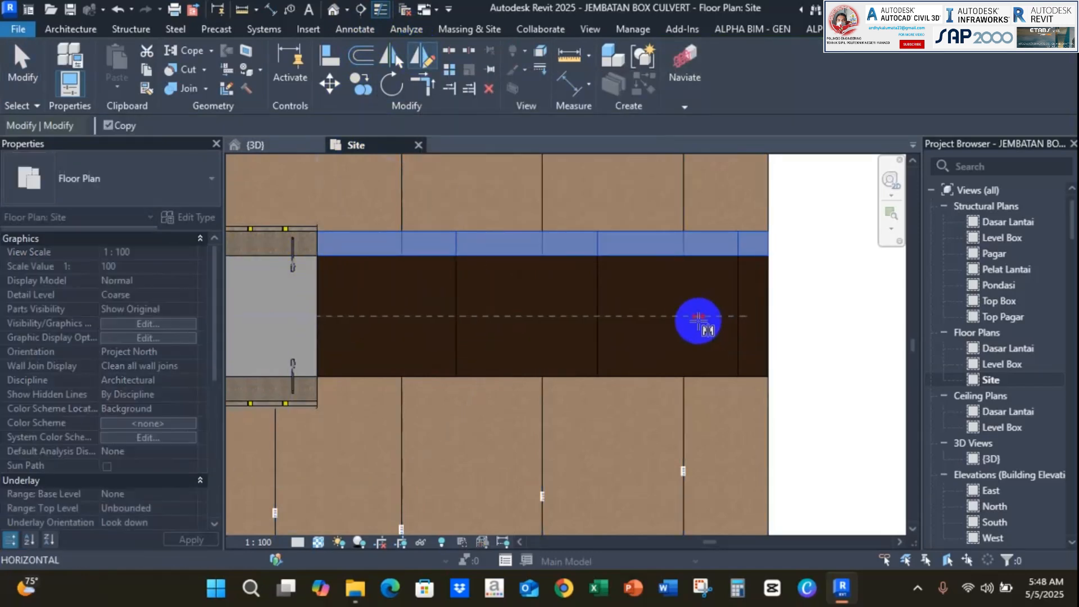
click(658, 316)
click(414, 325)
In the 3D view, open the boundary sketch of the wide road sub-division beyond the asphalt's end for editing
click(277, 146)
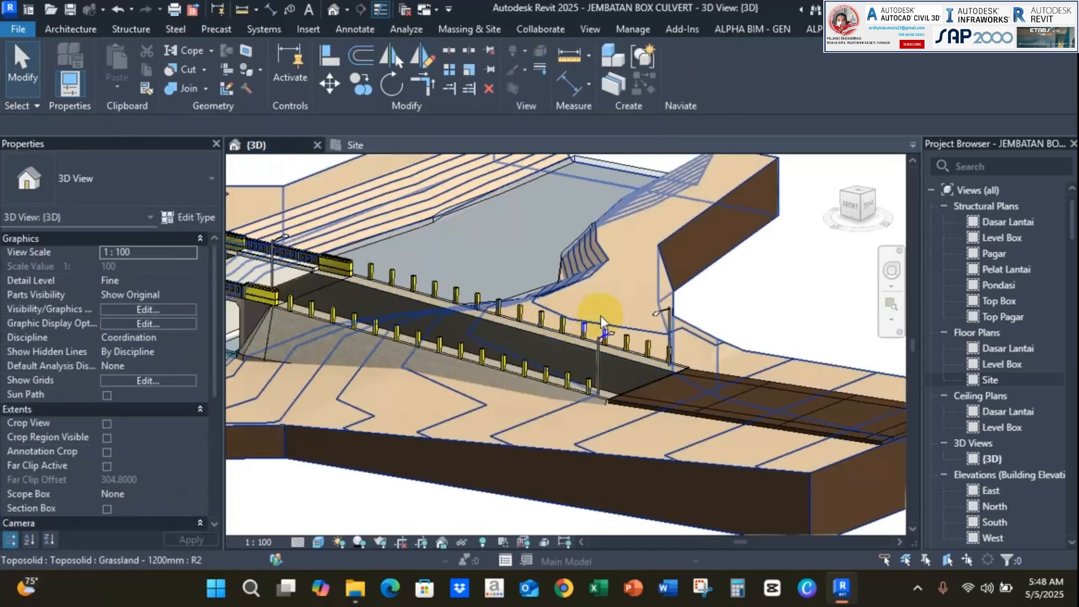
scroll(600, 316, down, 3)
shift+middle_drag(463, 329, 525, 374)
scroll(448, 398, up, 4)
scroll(545, 412, up, 2)
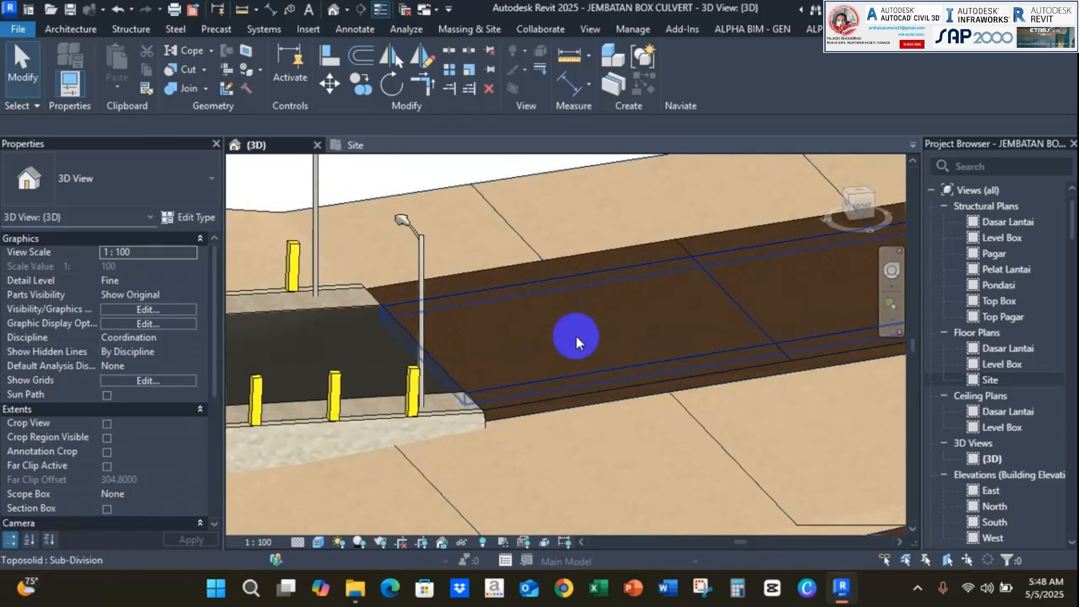
middle_drag(561, 312, 543, 353)
middle_drag(365, 382, 521, 367)
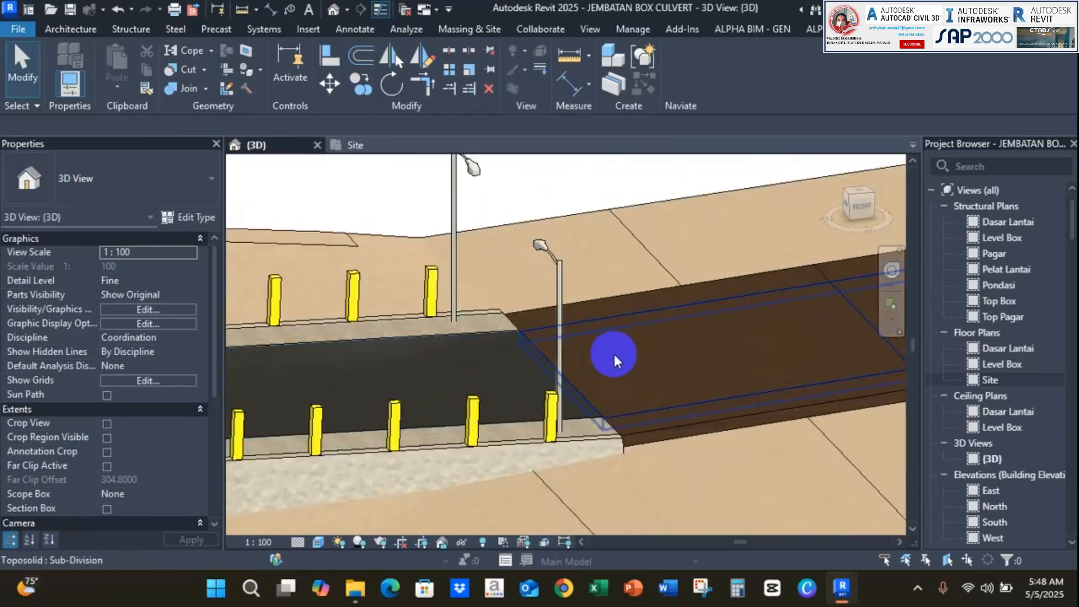
click(675, 365)
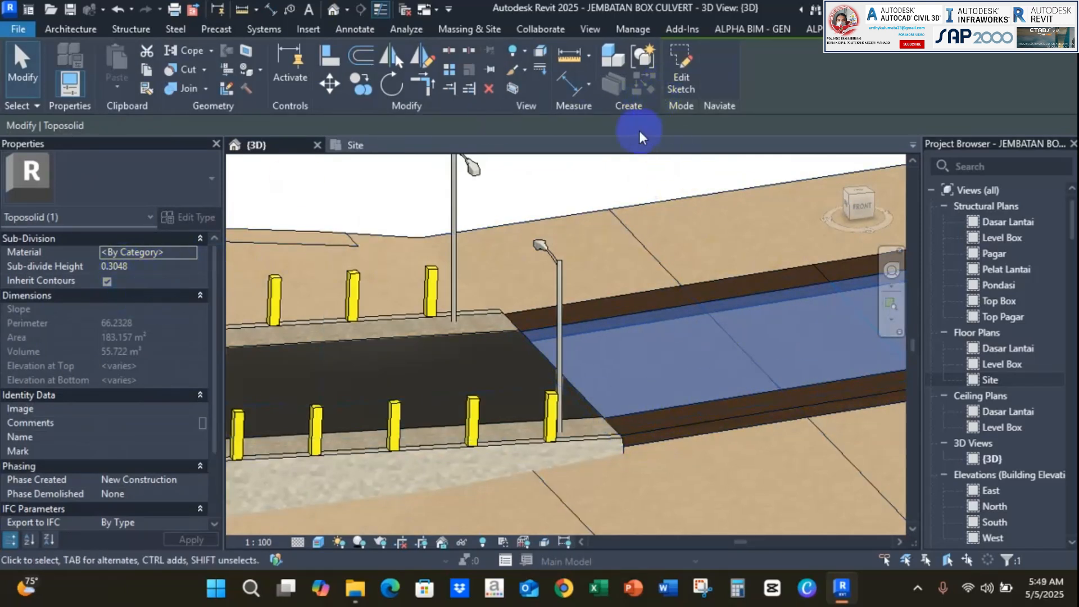
click(681, 77)
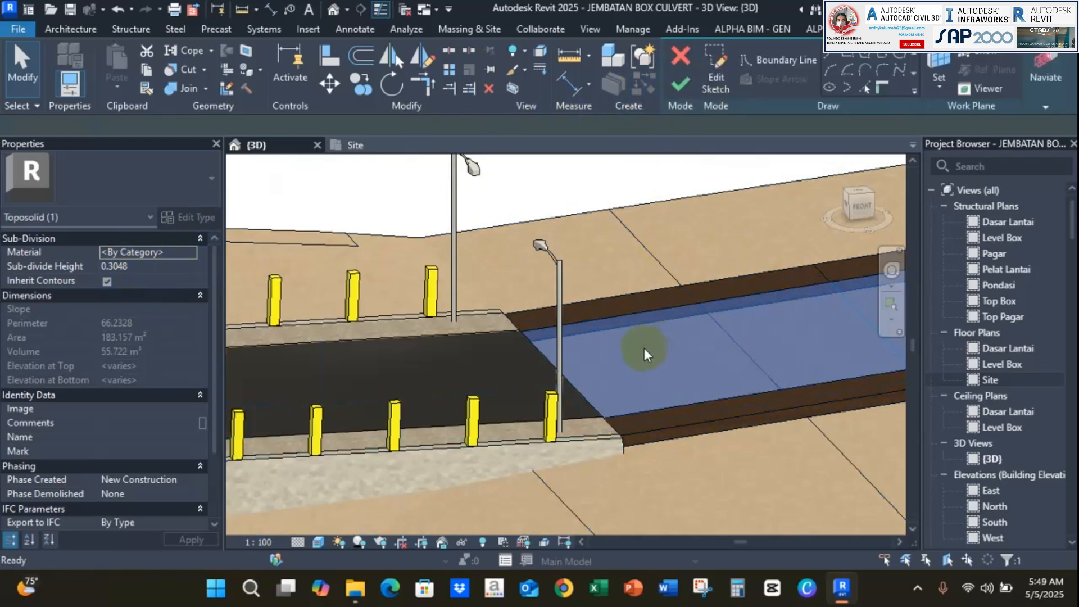
Examine the properties of the road sub-division and its four boundary lines
scroll(639, 314, down, 4)
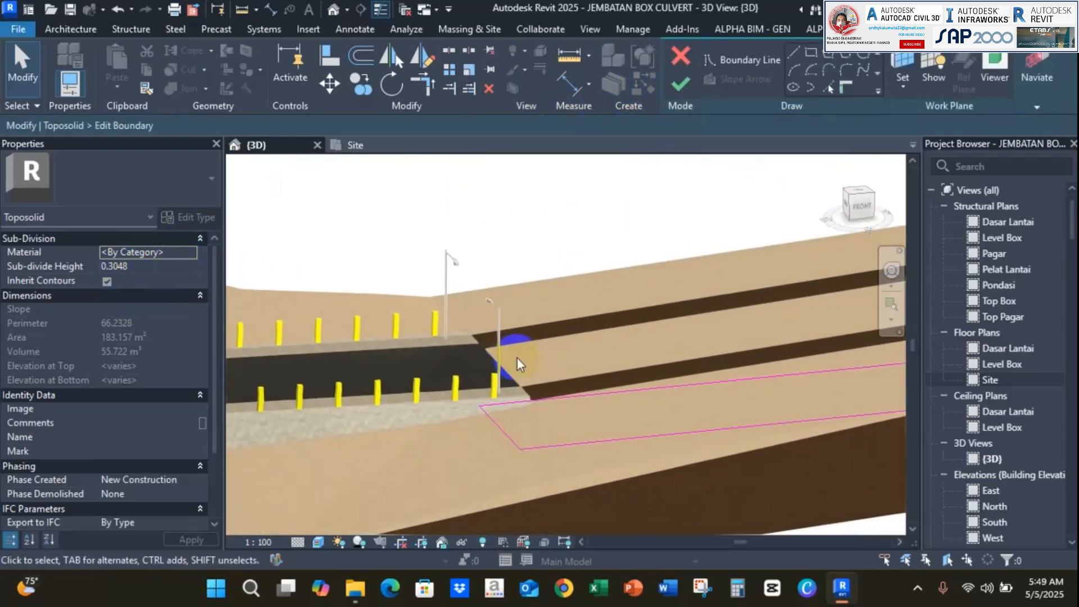
scroll(512, 322, down, 2)
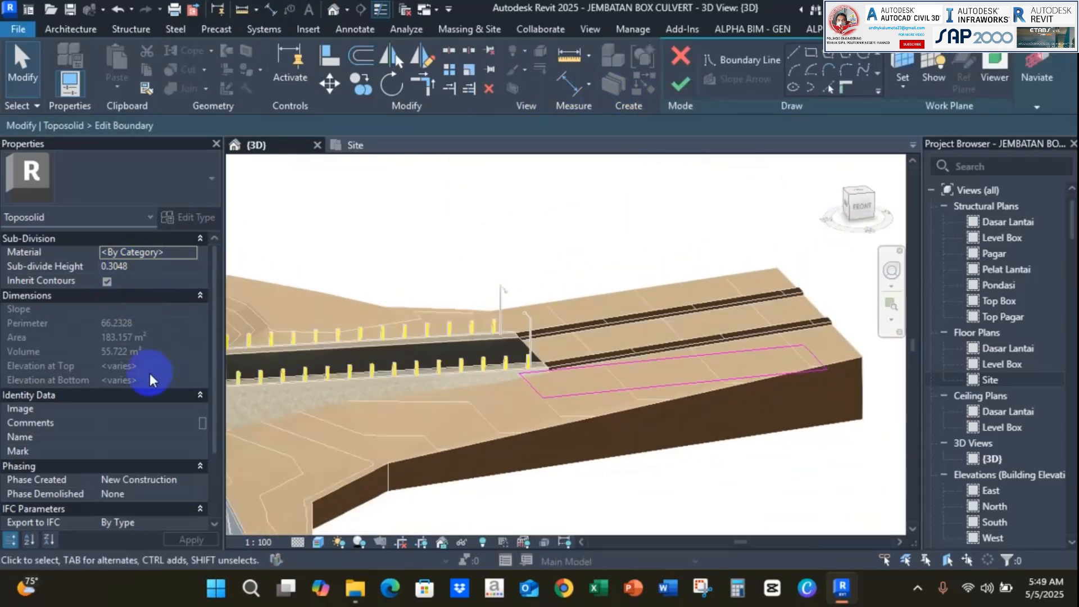
scroll(150, 329, down, 2)
scroll(54, 294, up, 2)
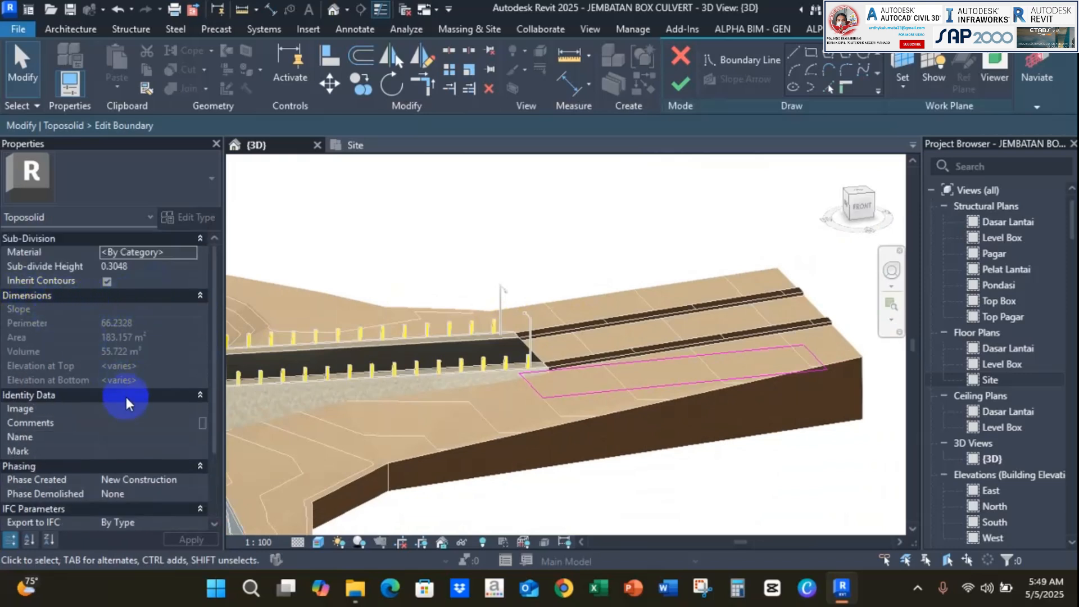
scroll(129, 395, down, 3)
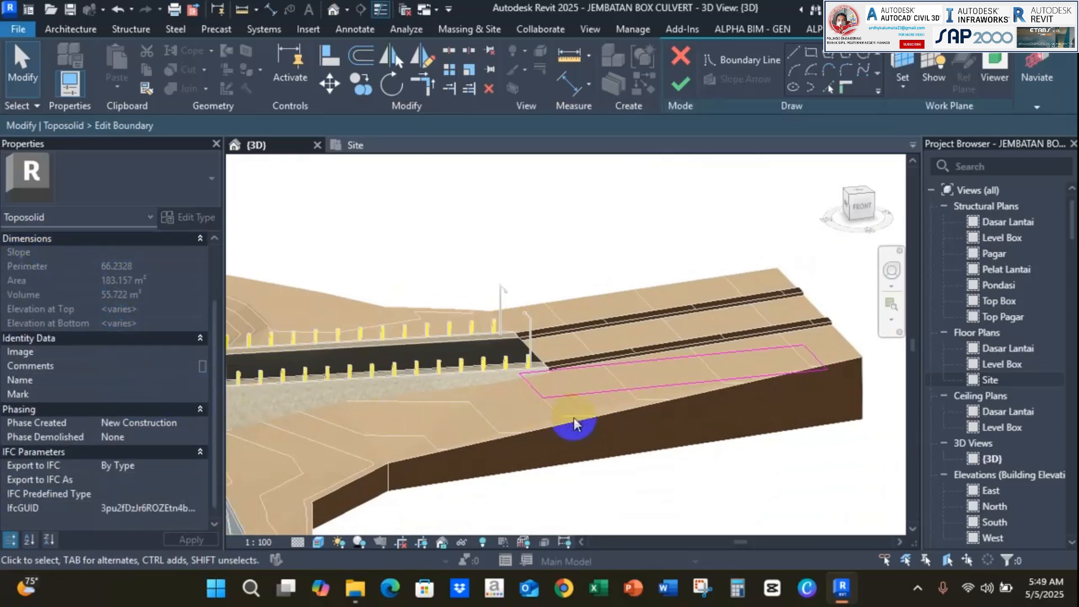
mouse_move(502, 240)
mouse_down()
mouse_move(843, 410)
mouse_move(785, 422)
mouse_up()
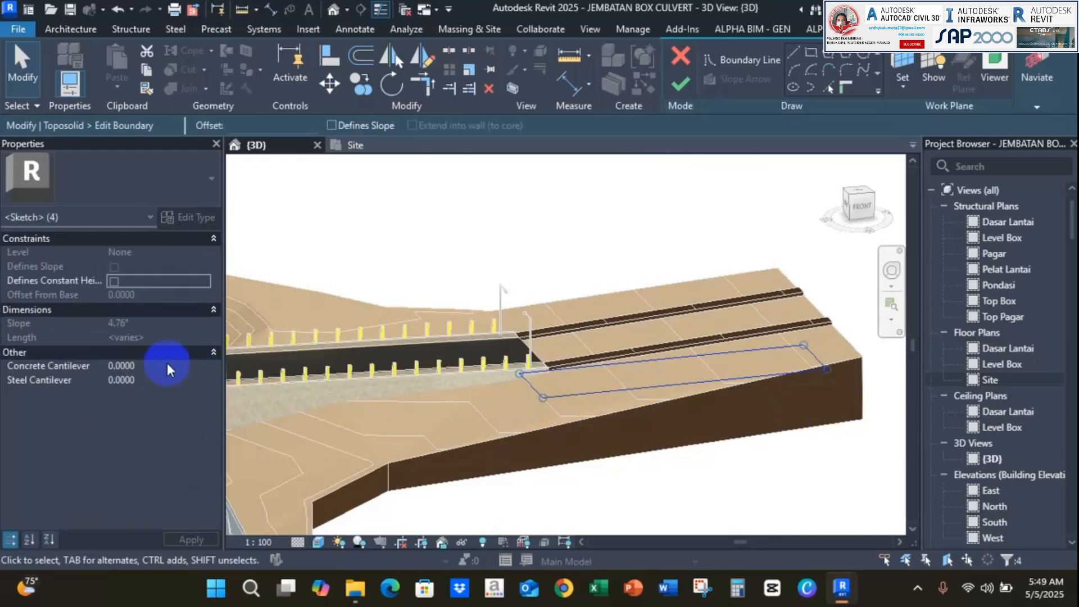
click(446, 215)
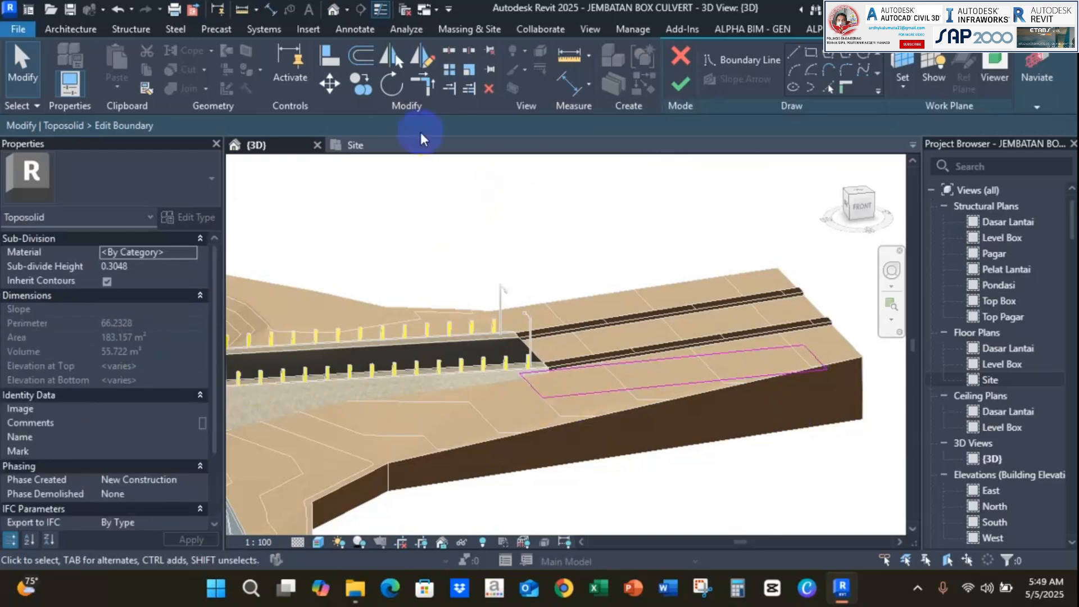
Return to the Site plan and open the material selection for the road sub-division
click(342, 145)
scroll(114, 403, down, 5)
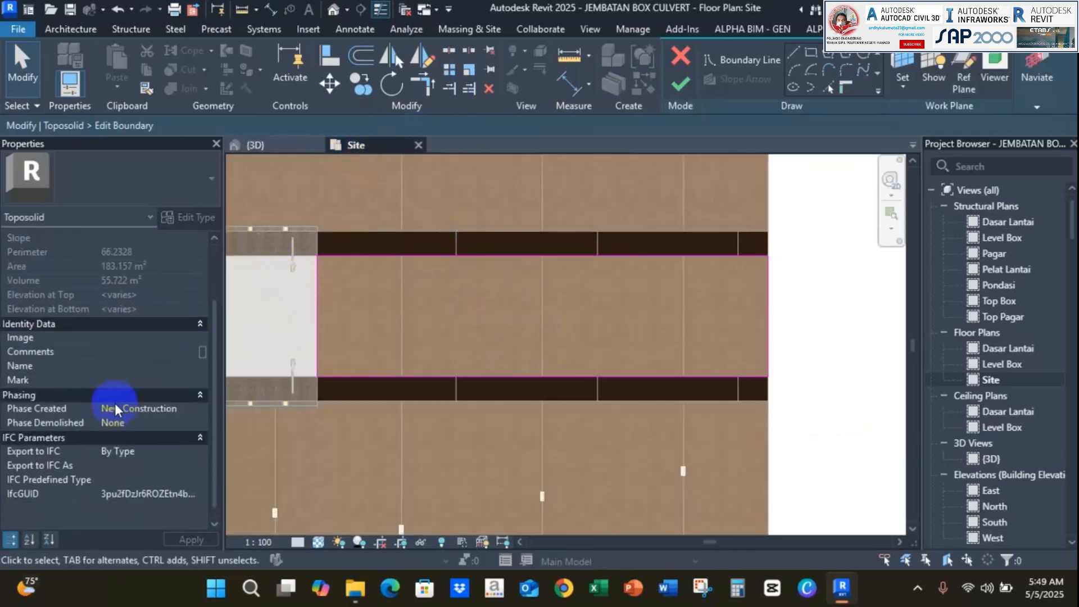
scroll(119, 406, up, 3)
scroll(119, 403, up, 2)
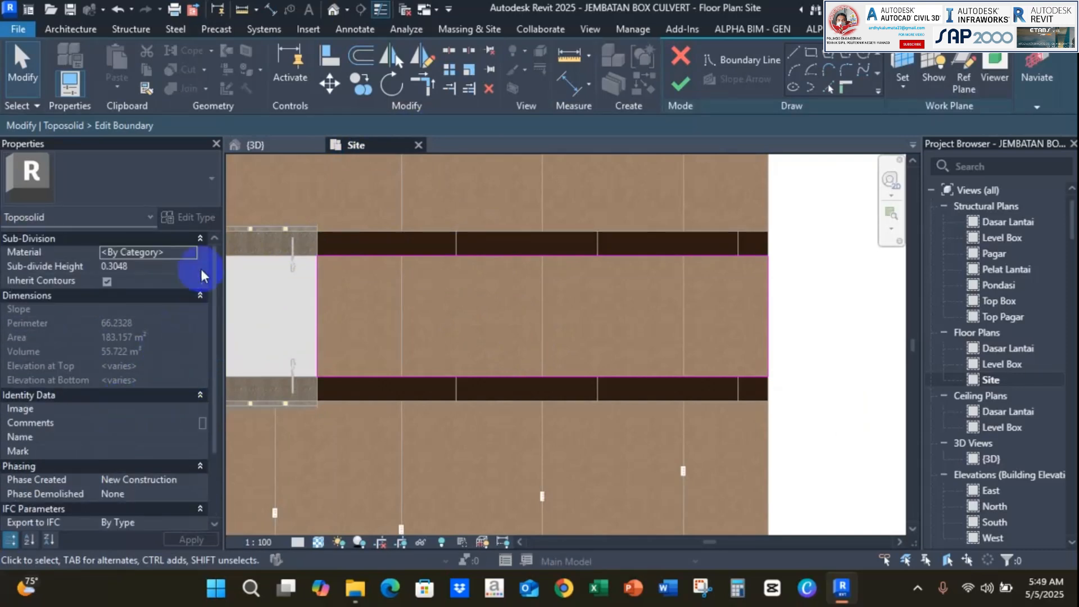
click(189, 255)
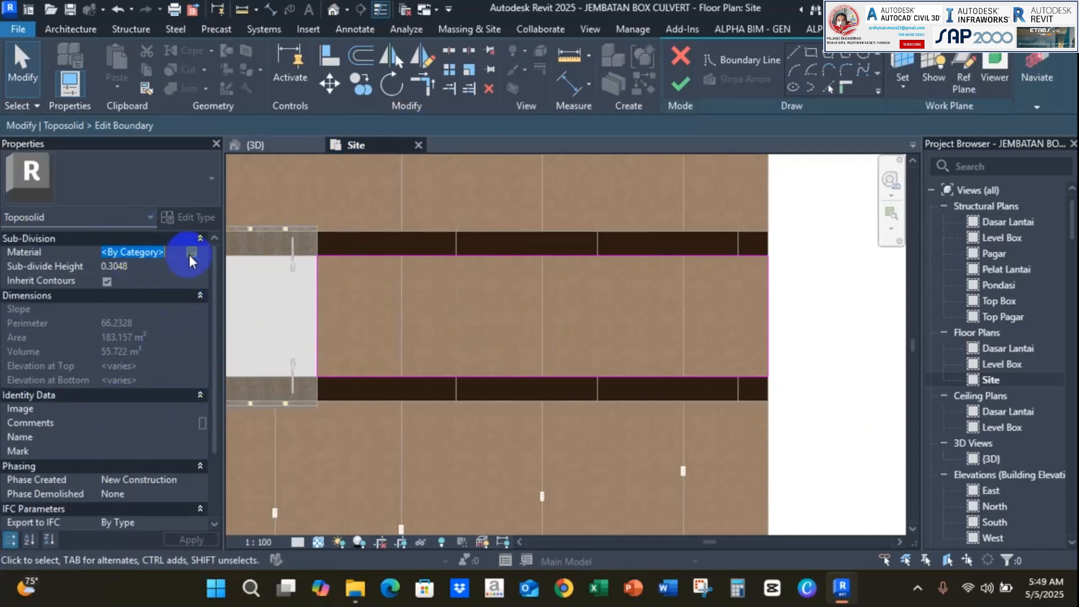
click(190, 253)
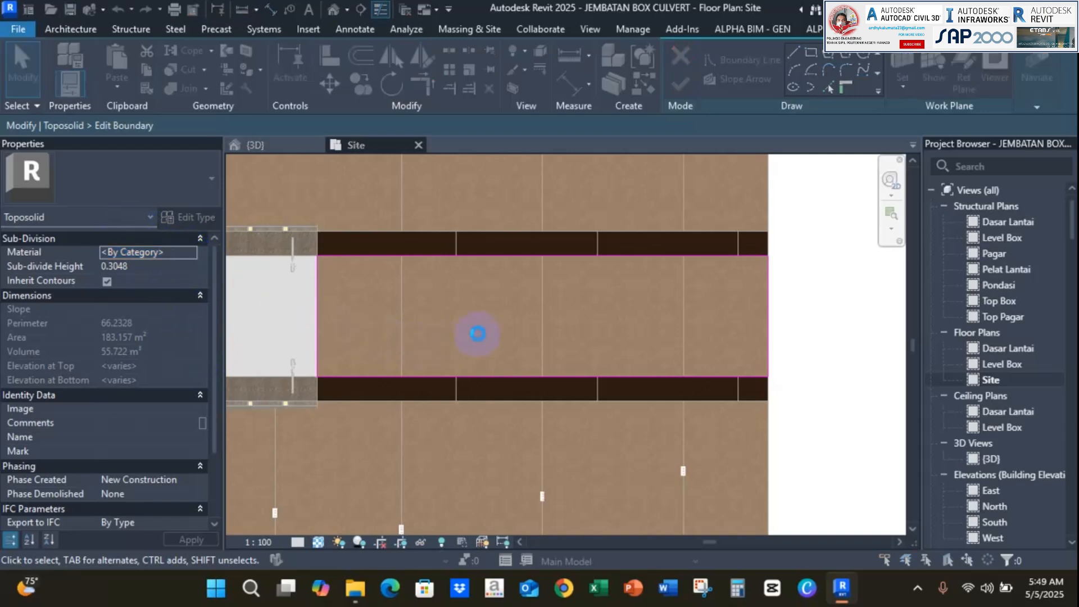
scroll(424, 130, down, 2)
scroll(424, 130, up, 2)
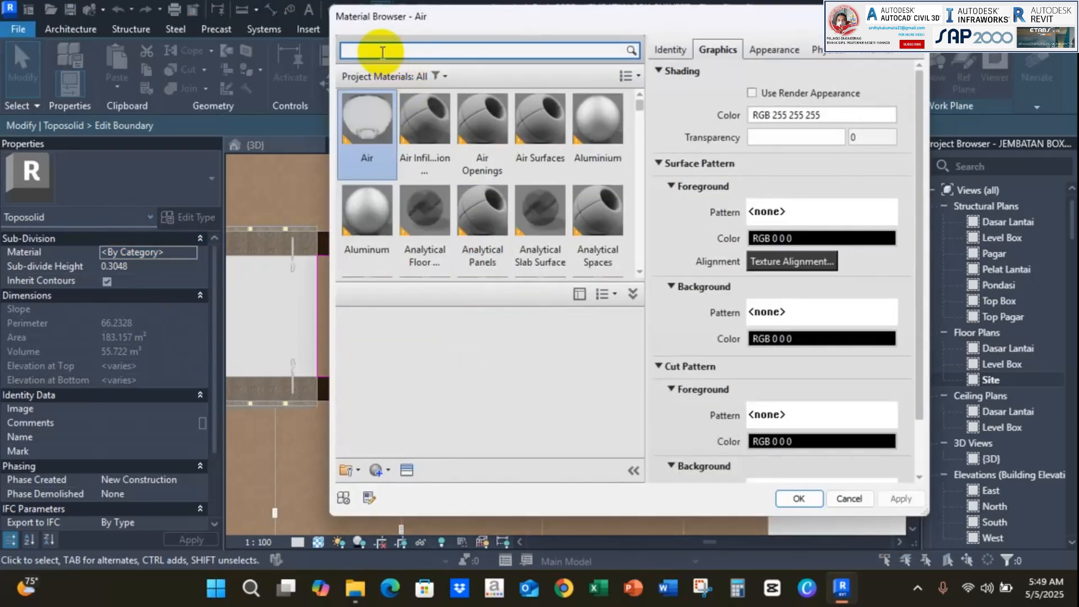
Search the materials for "asphal", assign Asphalt, Bitumen to the road sub-division, and finish its boundary edit
click(382, 51)
text(asphal)
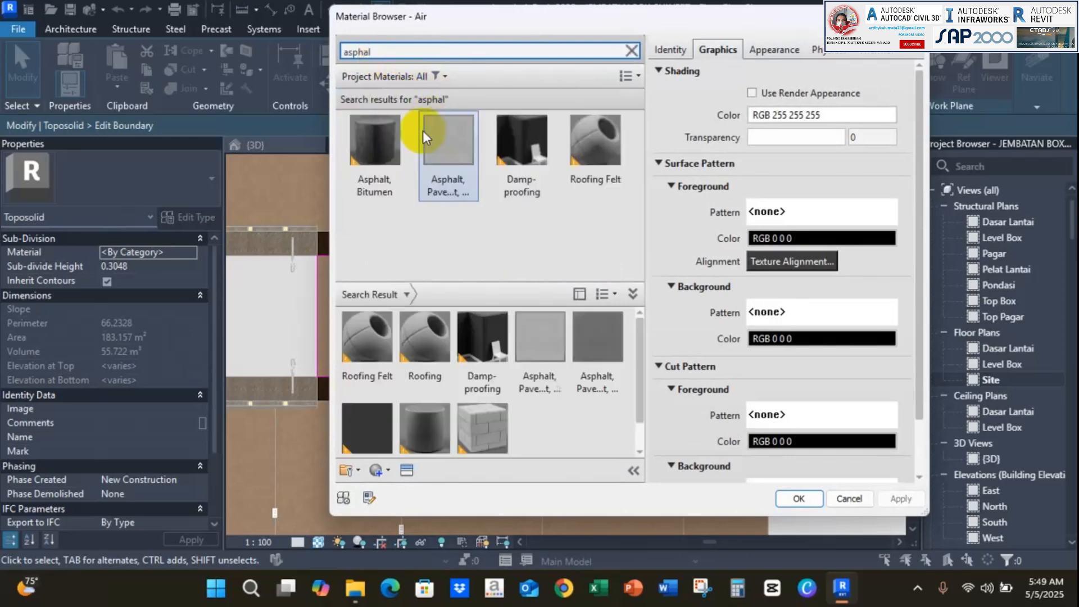
double_click(376, 133)
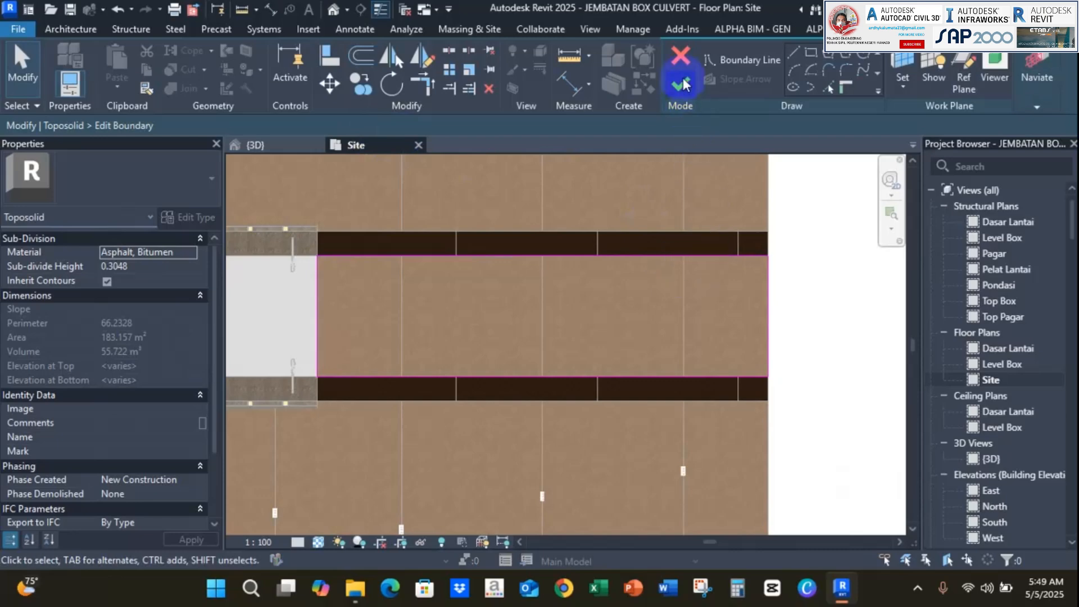
click(683, 84)
click(831, 262)
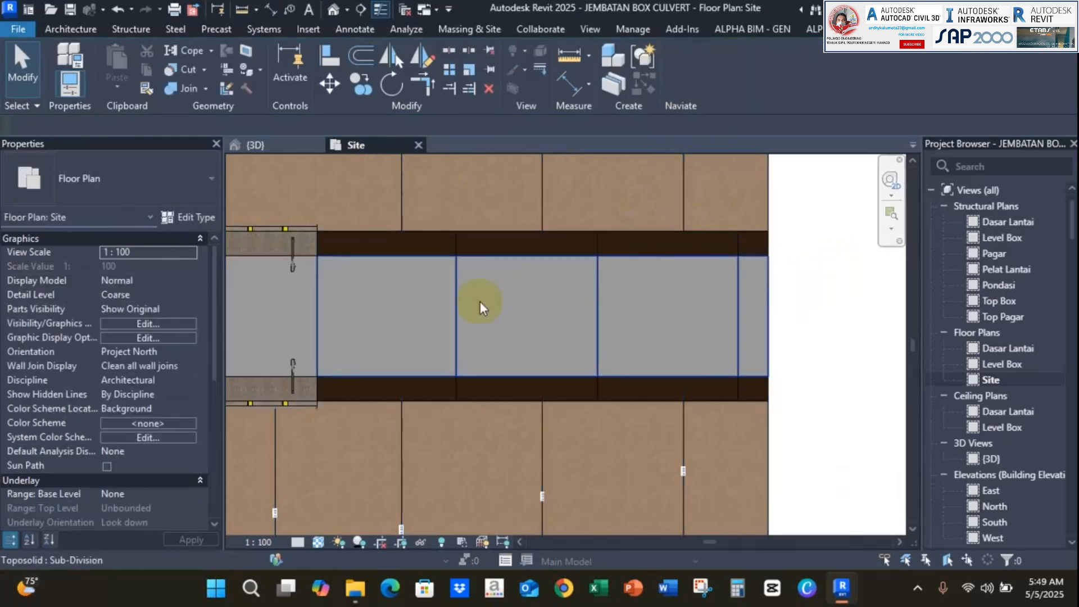
In the 3D view, check the material of the bridge shoulder's in-place extrusion, and cancel the model edit
click(271, 148)
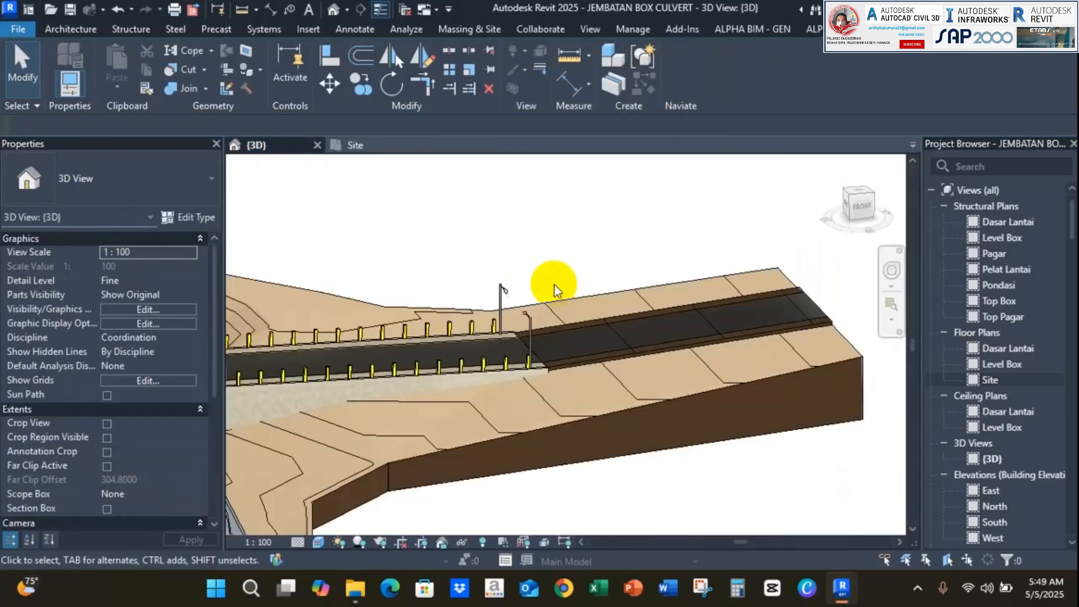
scroll(589, 363, up, 5)
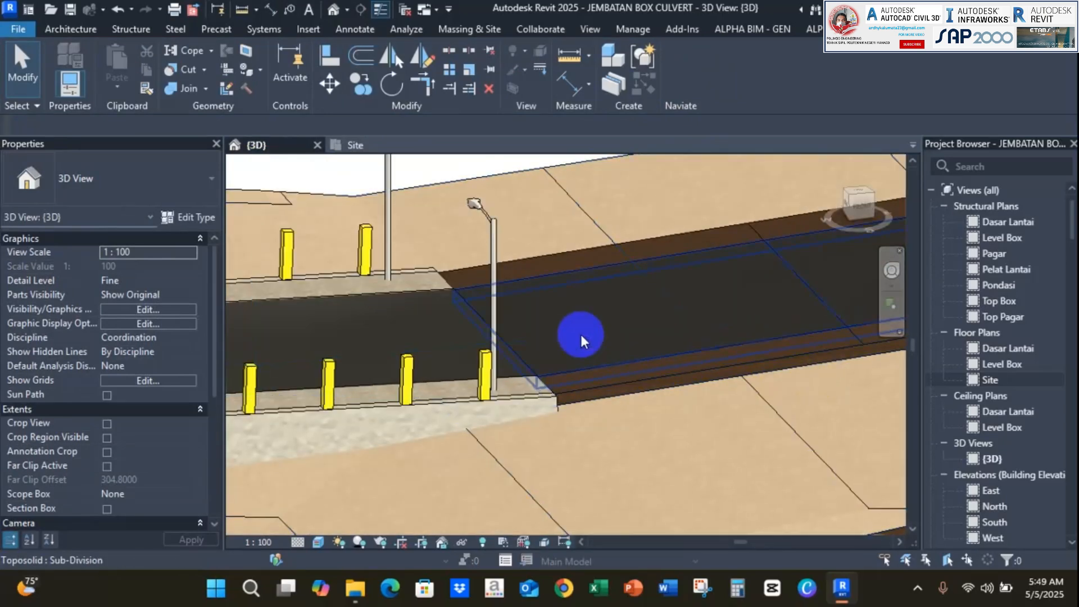
scroll(545, 388, up, 5)
click(477, 376)
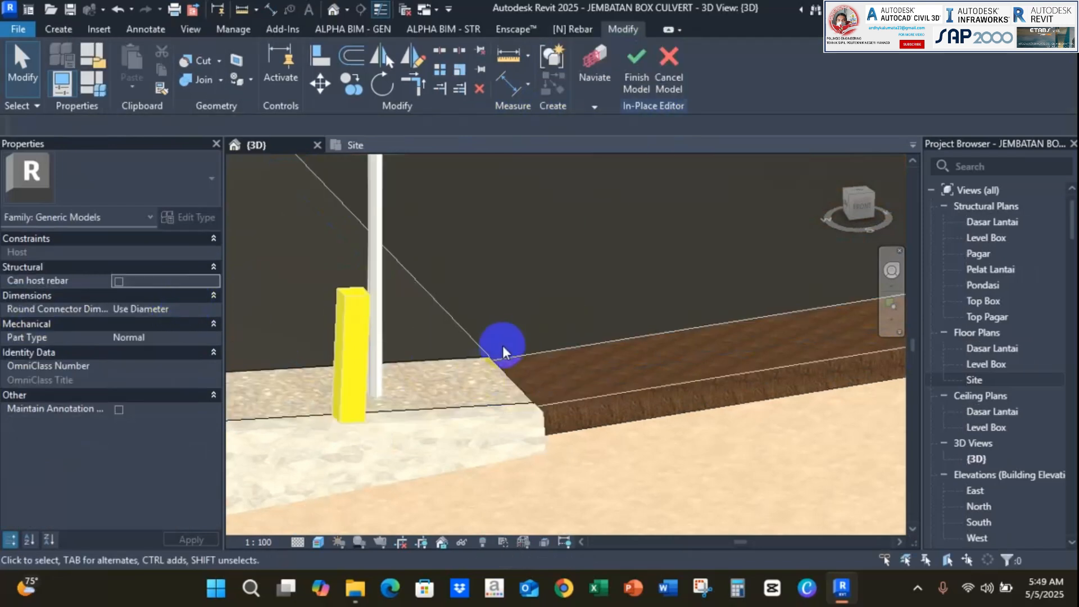
click(483, 368)
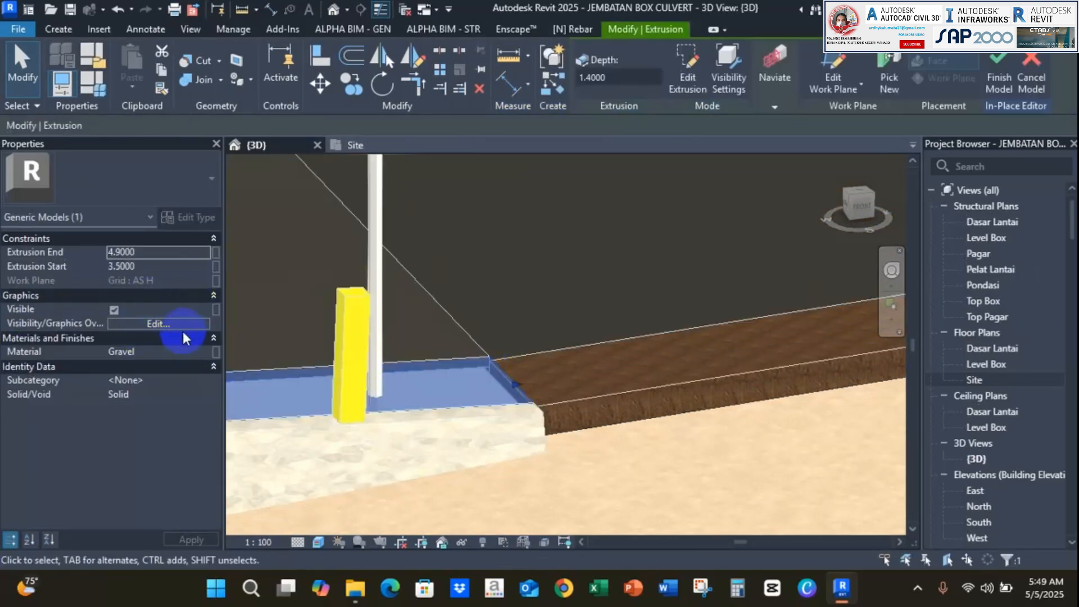
click(655, 372)
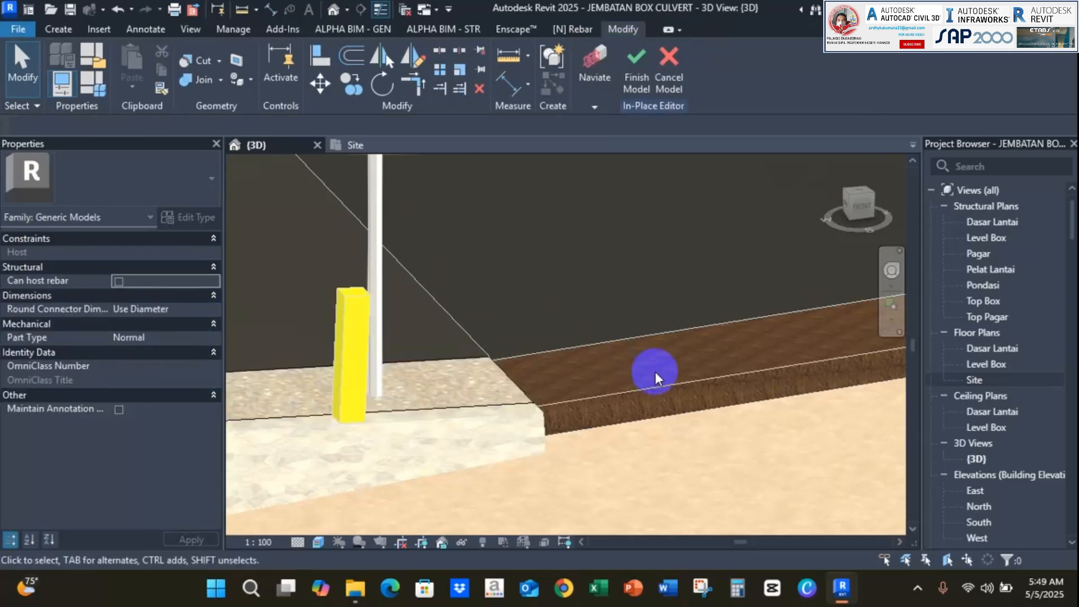
click(669, 67)
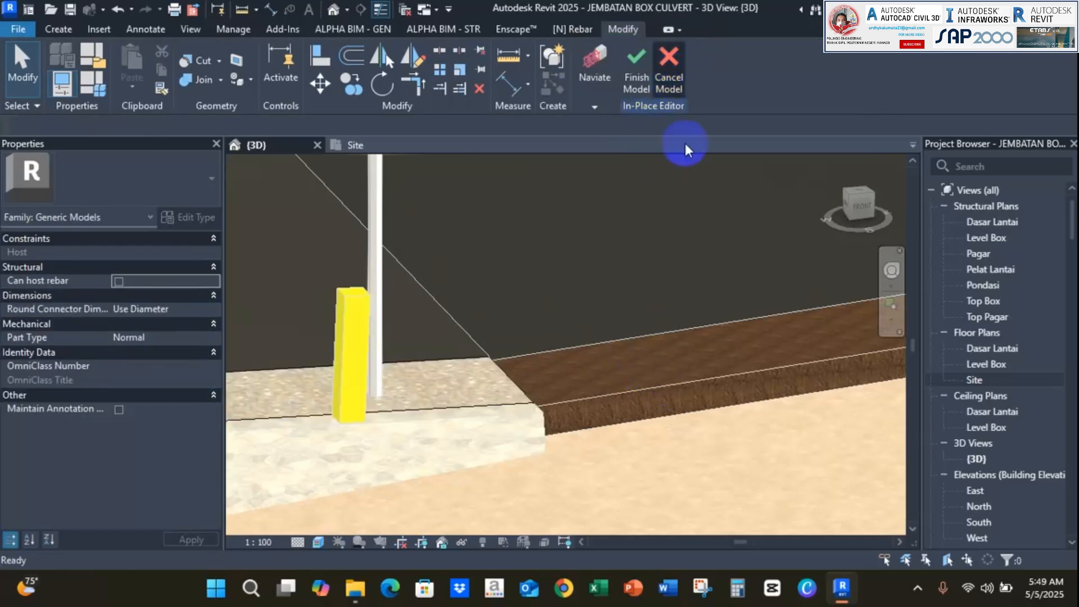
Assign the Gravel material to the near shoulder sub-division adjoining the bridge shoulder
click(694, 379)
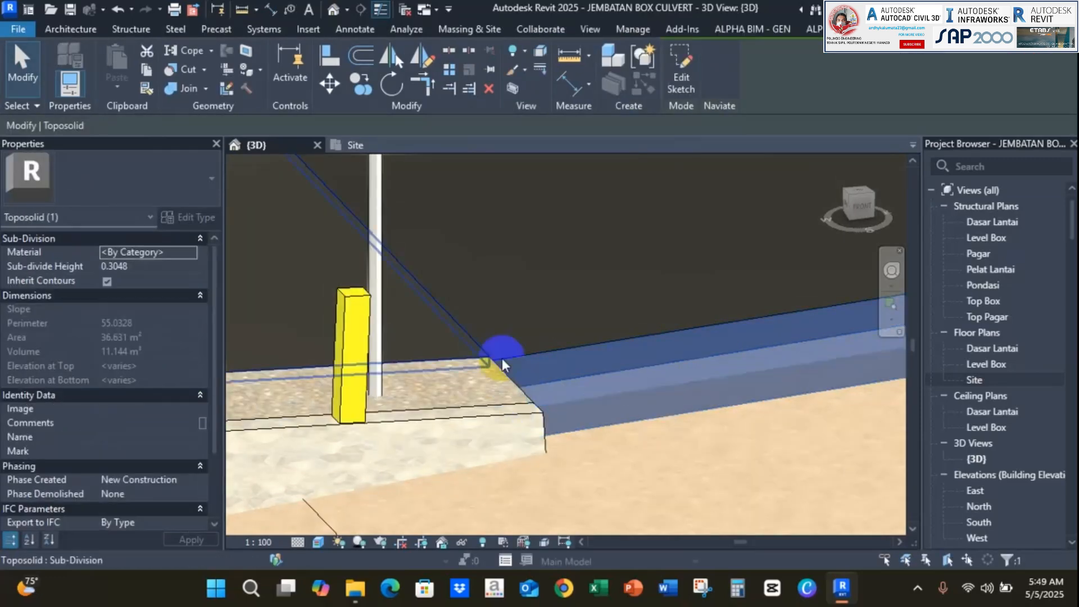
click(192, 253)
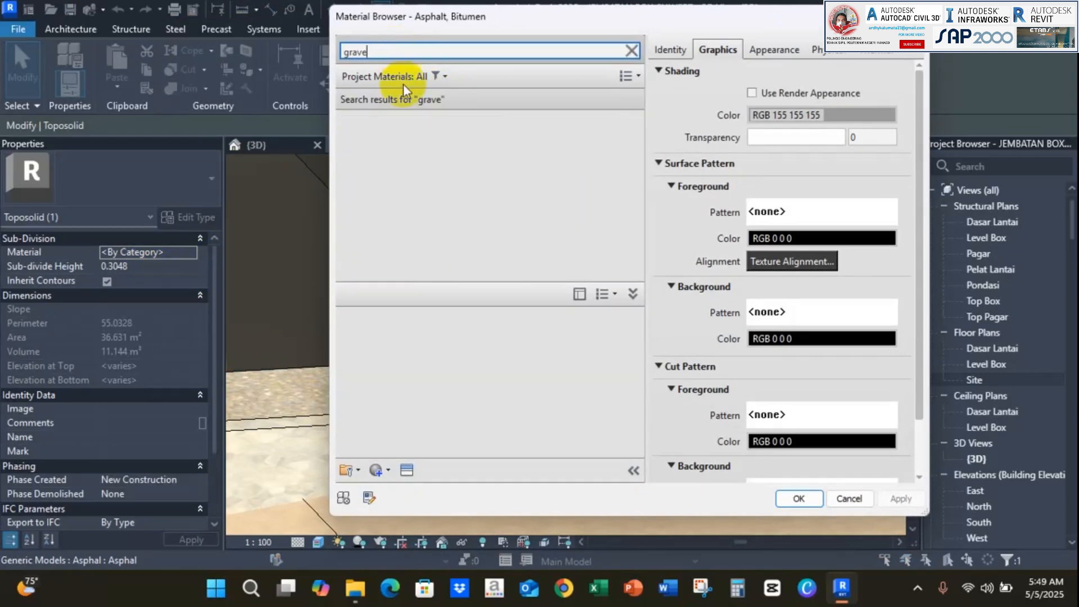
double_click(385, 141)
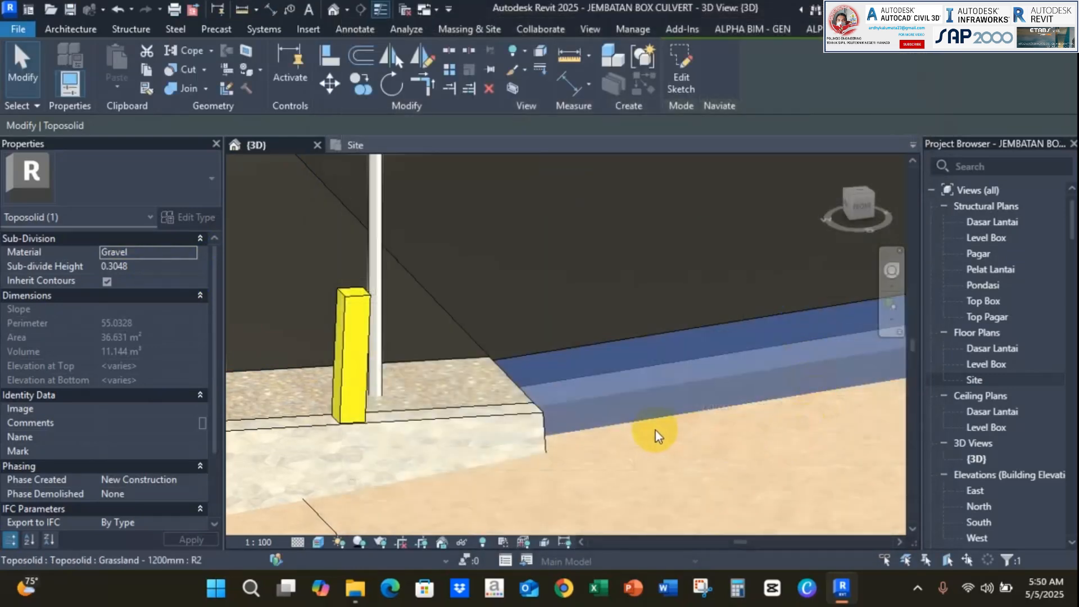
key(Escape)
Assign the Gravel material to the remaining shoulder sub-division on the opposite side of the road
scroll(656, 433, down, 3)
middle_drag(625, 437, 313, 444)
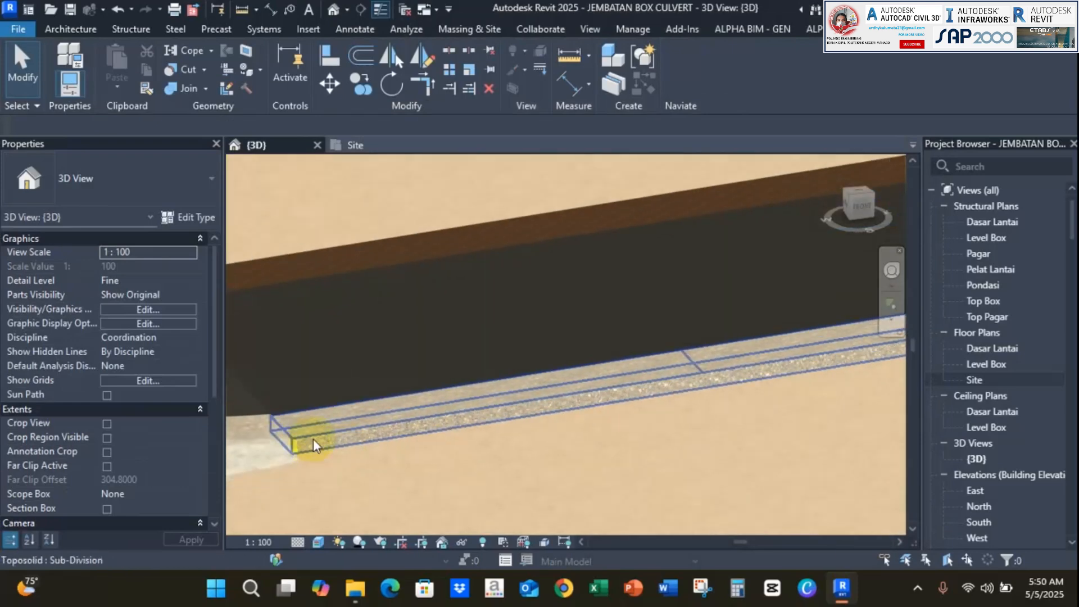
scroll(614, 362, down, 3)
shift+middle_drag(614, 363, 677, 339)
scroll(518, 359, up, 4)
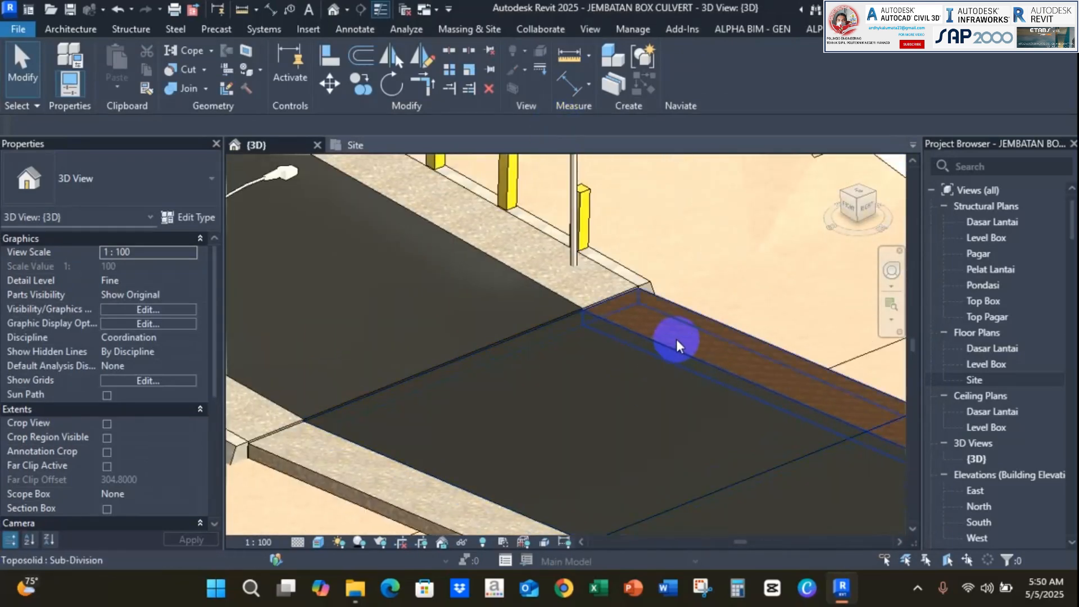
click(676, 339)
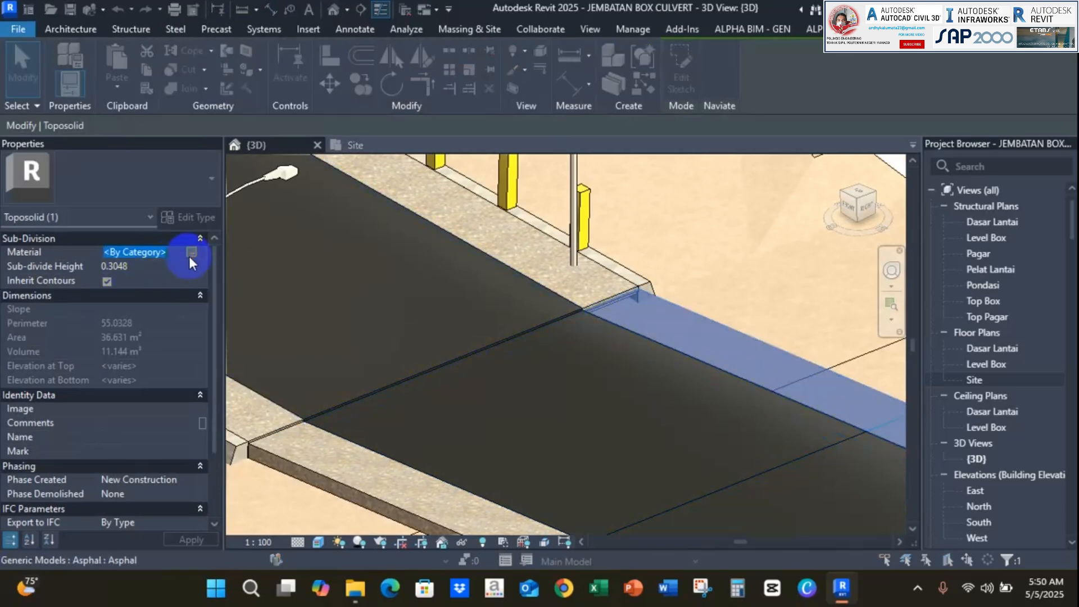
click(189, 254)
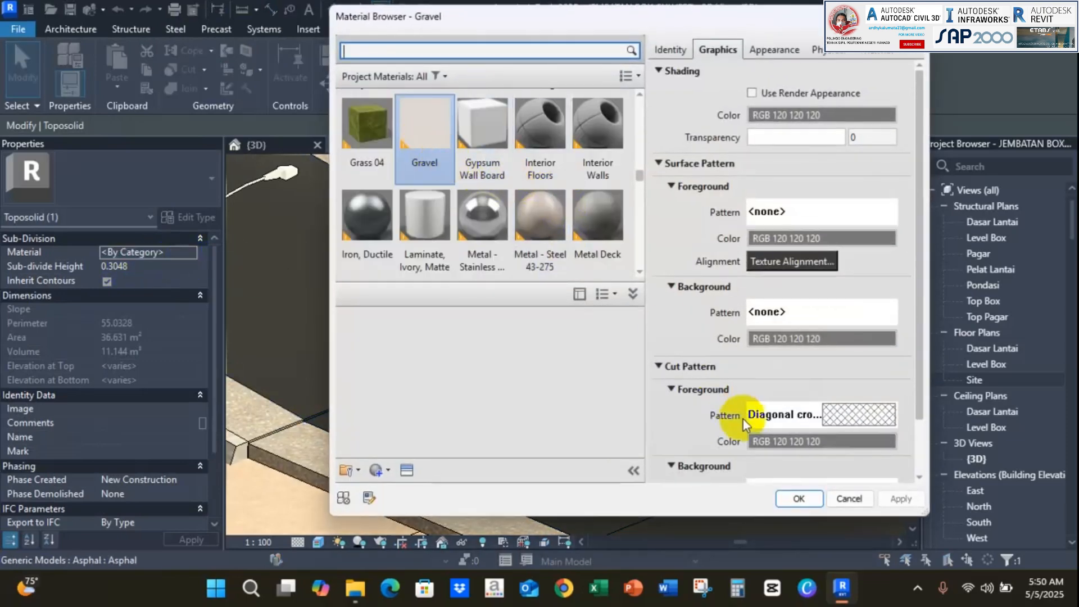
click(800, 499)
key(Escape)
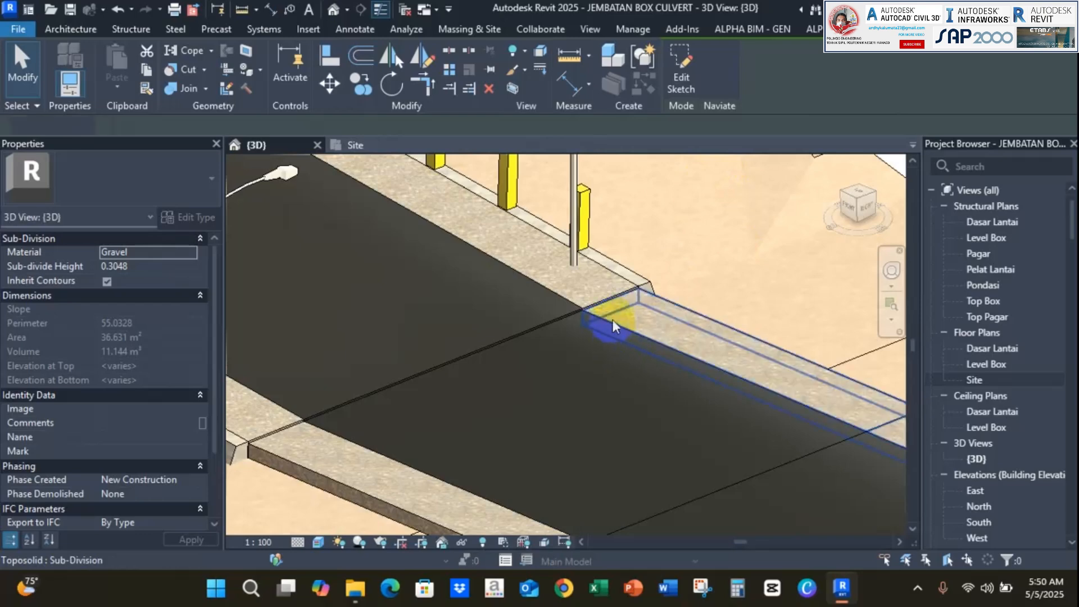
Set the sub-divide height of the Asphalt, Bitumen road sub-division to 0.35
scroll(590, 357, down, 4)
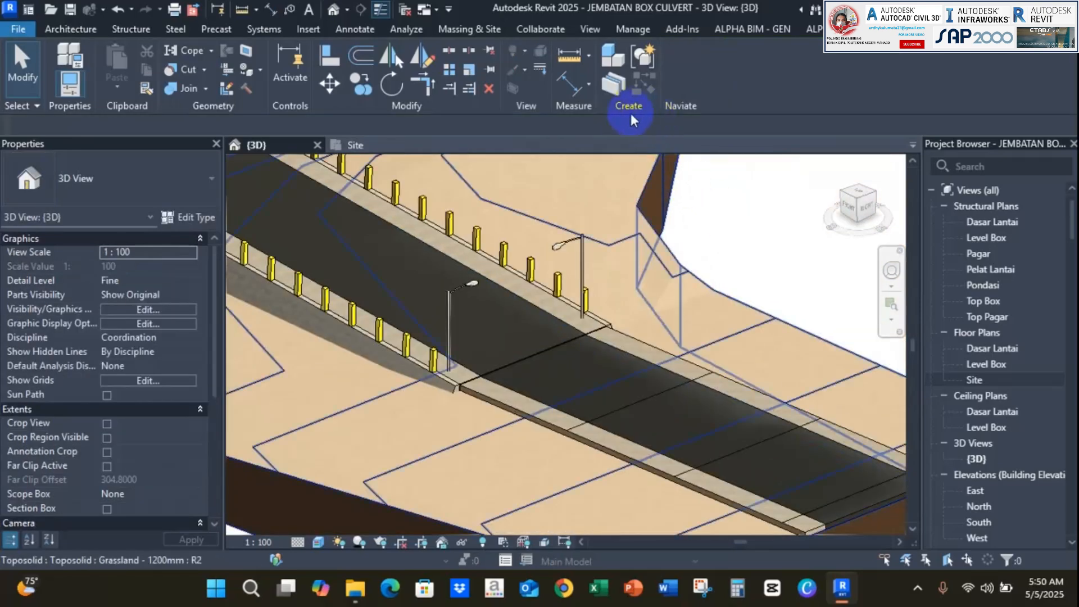
scroll(593, 280, down, 3)
shift+middle_drag(592, 281, 687, 184)
scroll(660, 318, up, 6)
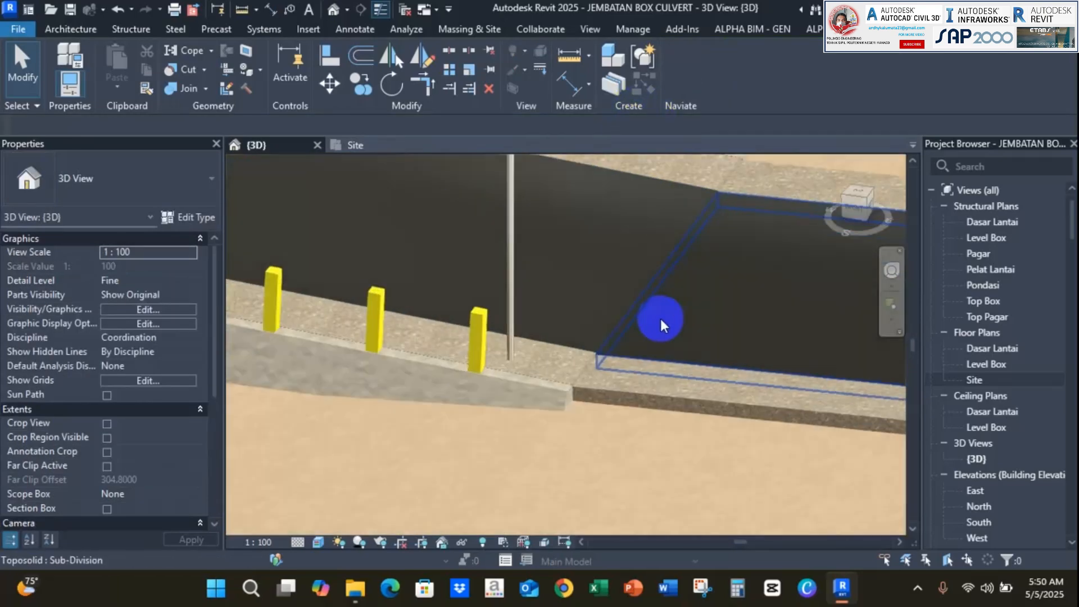
scroll(524, 397, up, 2)
click(573, 352)
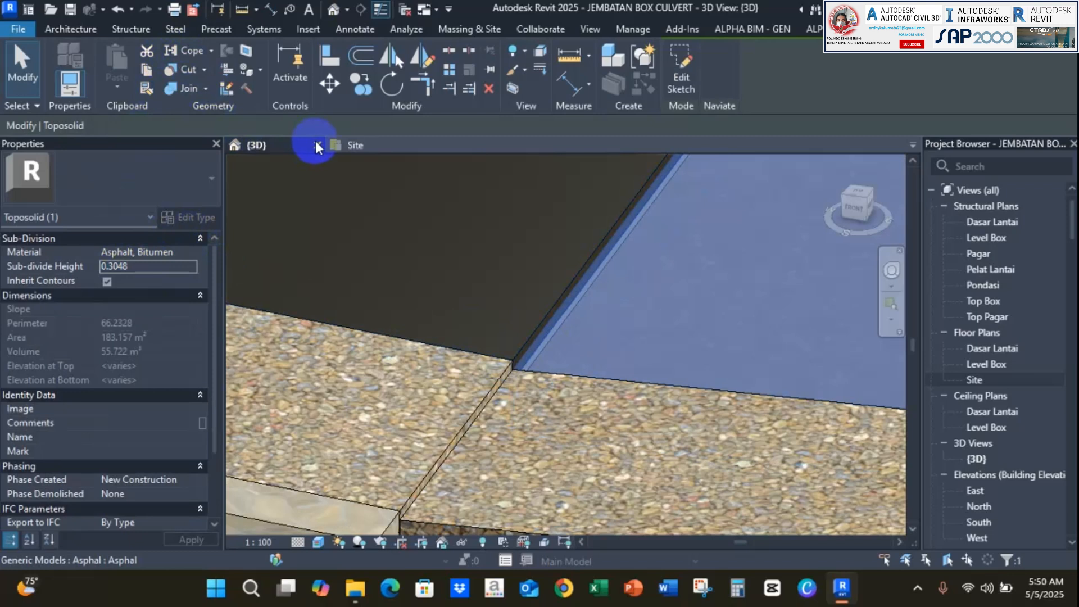
click(154, 267)
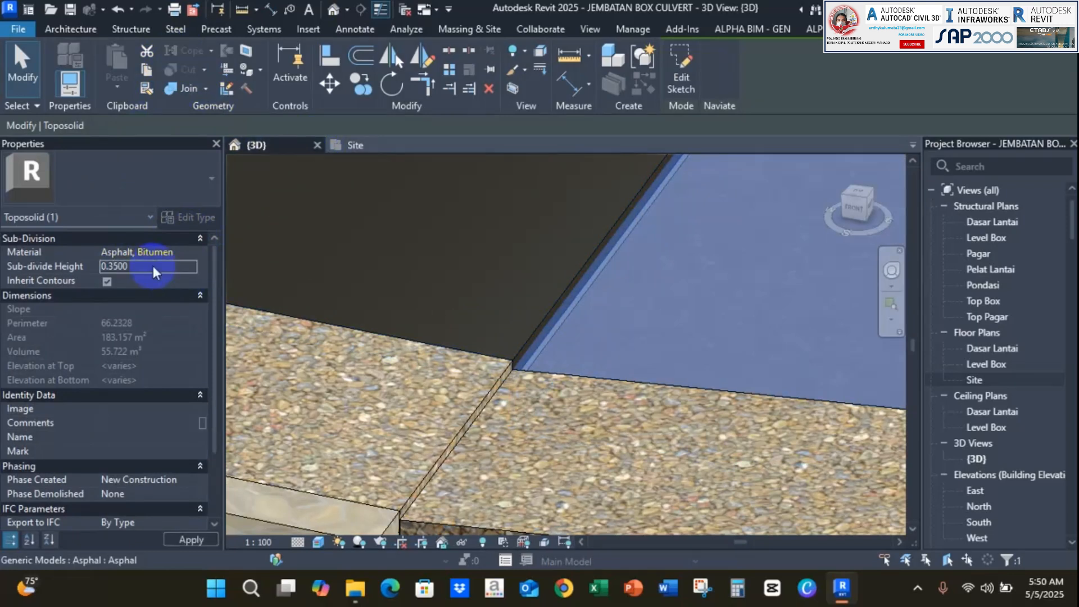
key(Escape)
scroll(551, 349, up, 3)
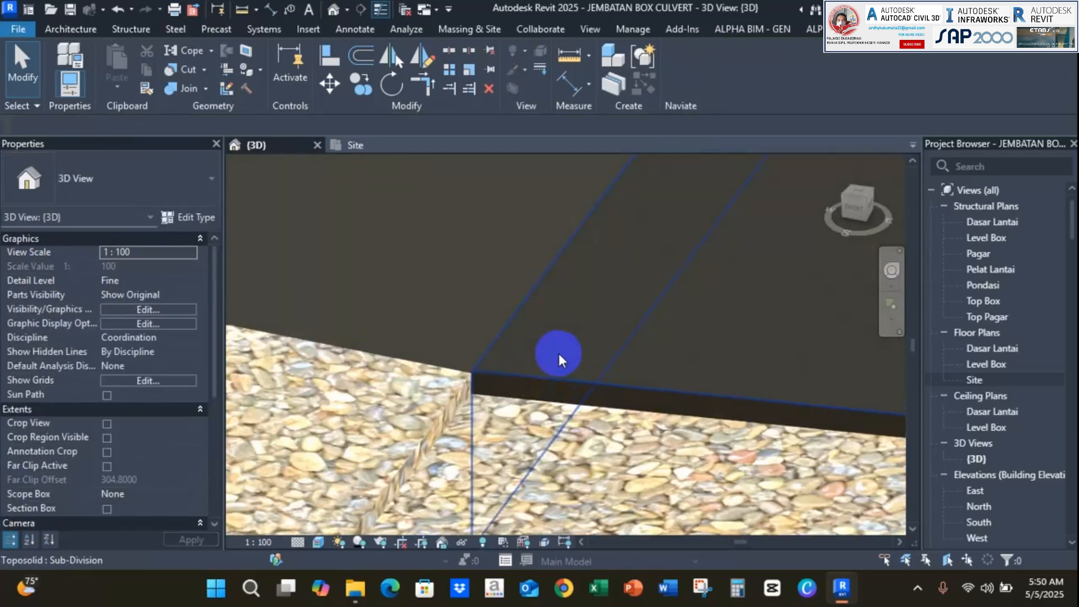
Set the sub-divide height of the gravel shoulder next to the raised road edge to 0.35
click(508, 371)
click(115, 267)
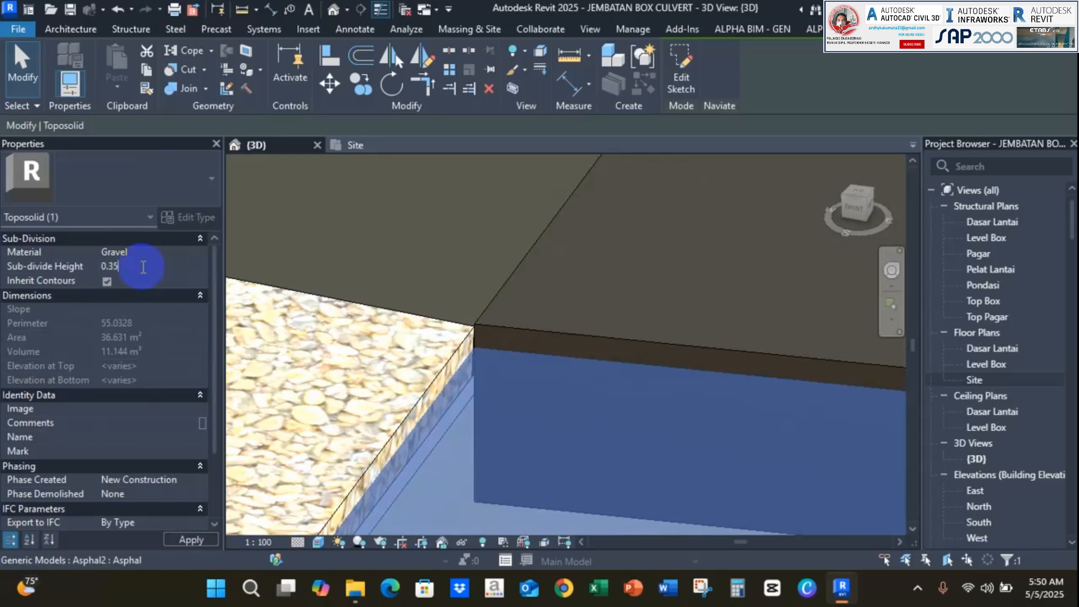
key(Return)
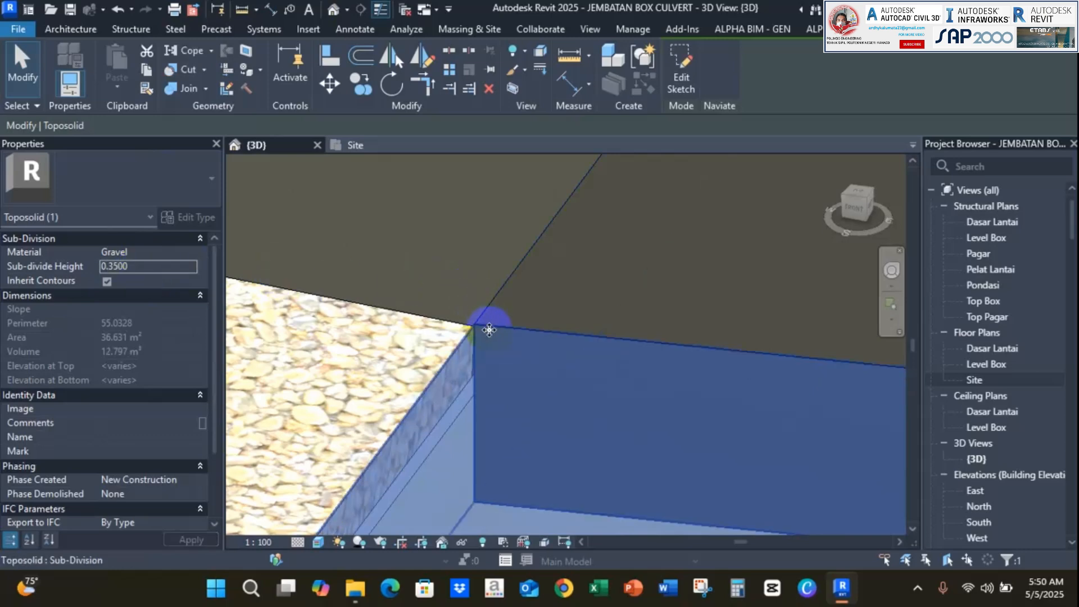
key(Escape)
Set the sub-divide height of the gravel shoulder on the other side of the road to 0.35
scroll(512, 333, down, 6)
shift+middle_drag(621, 357, 824, 167)
scroll(824, 170, down, 4)
shift+middle_drag(713, 198, 988, 353)
scroll(625, 380, up, 5)
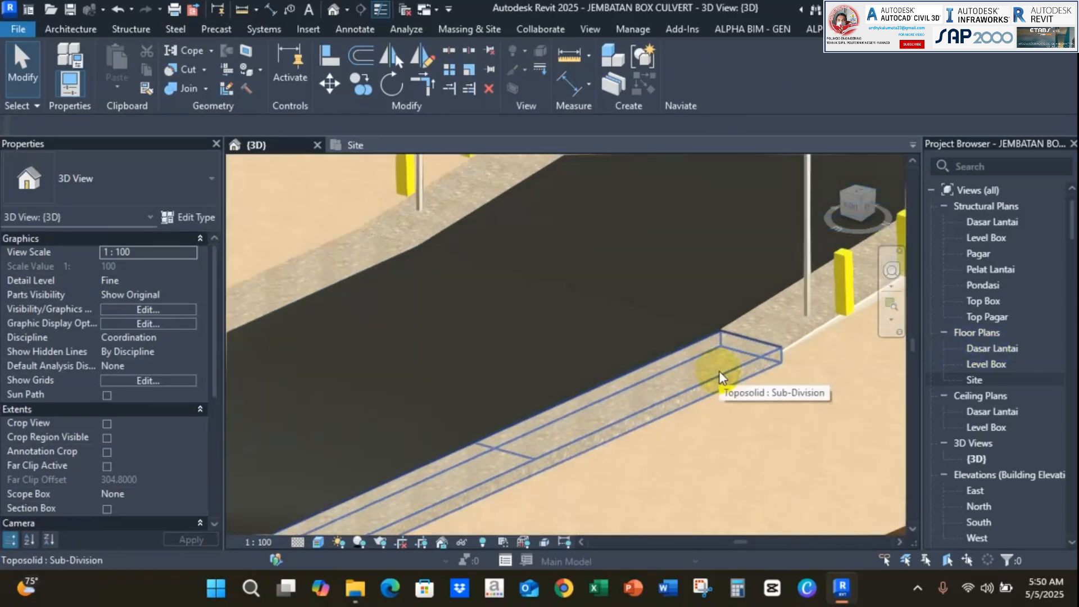
click(719, 372)
click(159, 268)
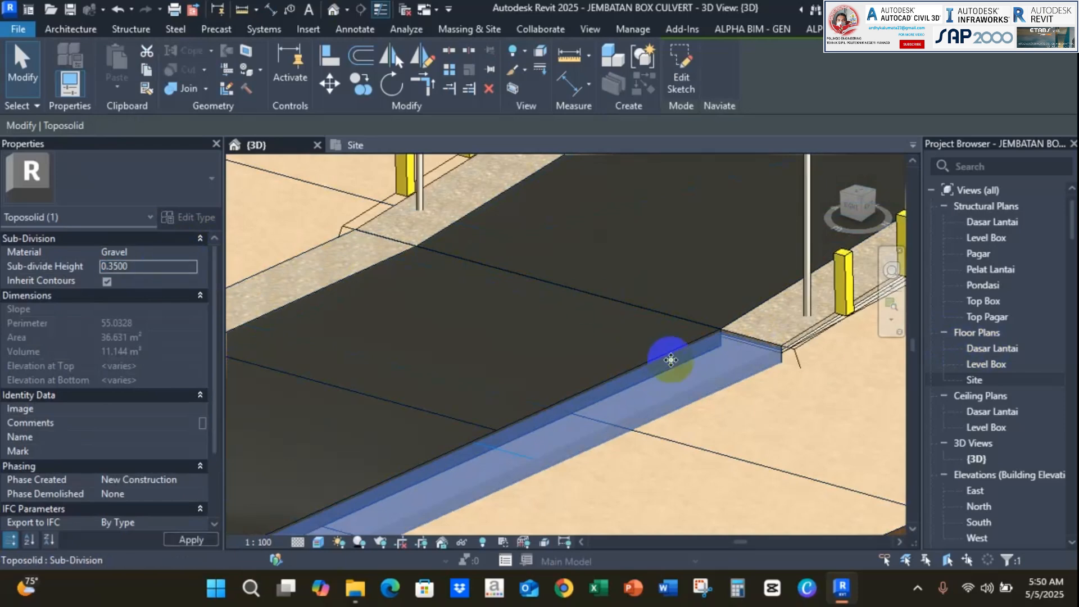
key(Escape)
scroll(589, 342, down, 4)
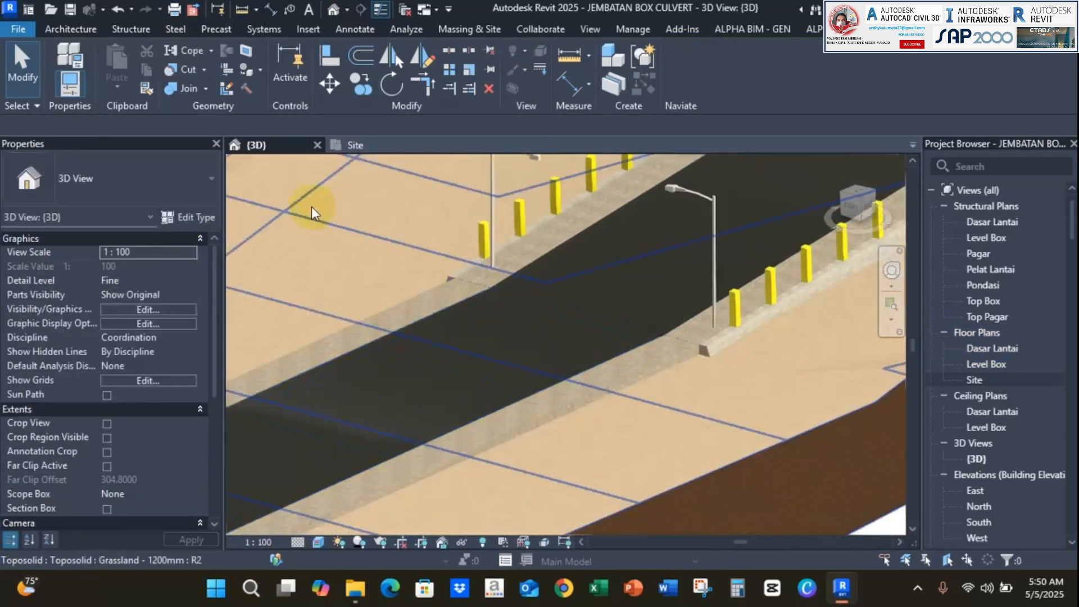
In the Site plan, start a new sub-division on the Grassland toposolid beyond the opposite end of the bridge
scroll(312, 207, down, 3)
shift+middle_drag(538, 336, 380, 158)
click(360, 147)
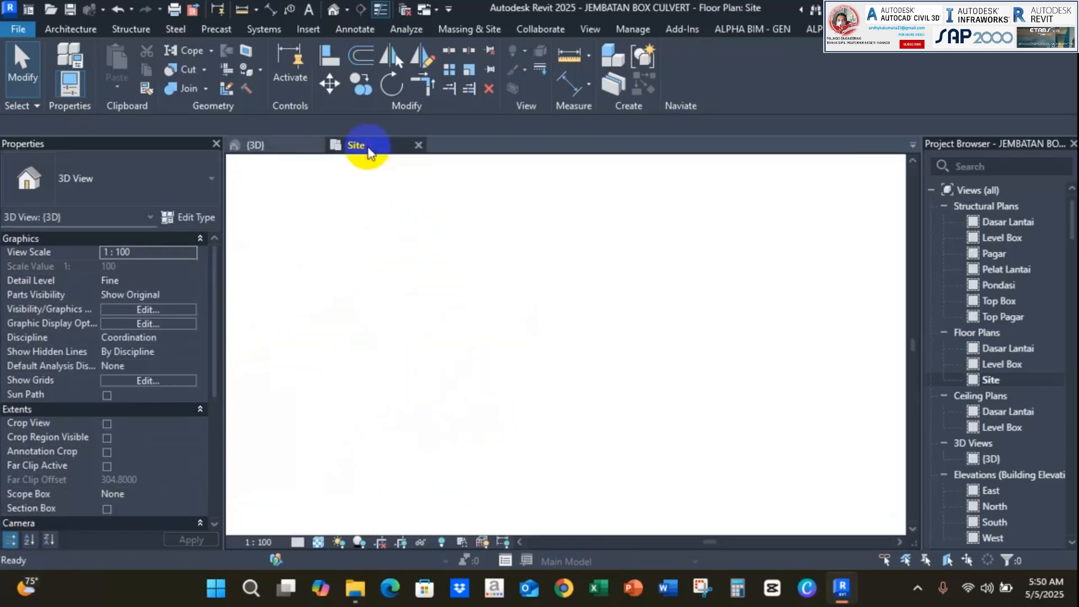
scroll(470, 284, down, 4)
middle_drag(567, 293, 766, 295)
middle_drag(497, 366, 760, 380)
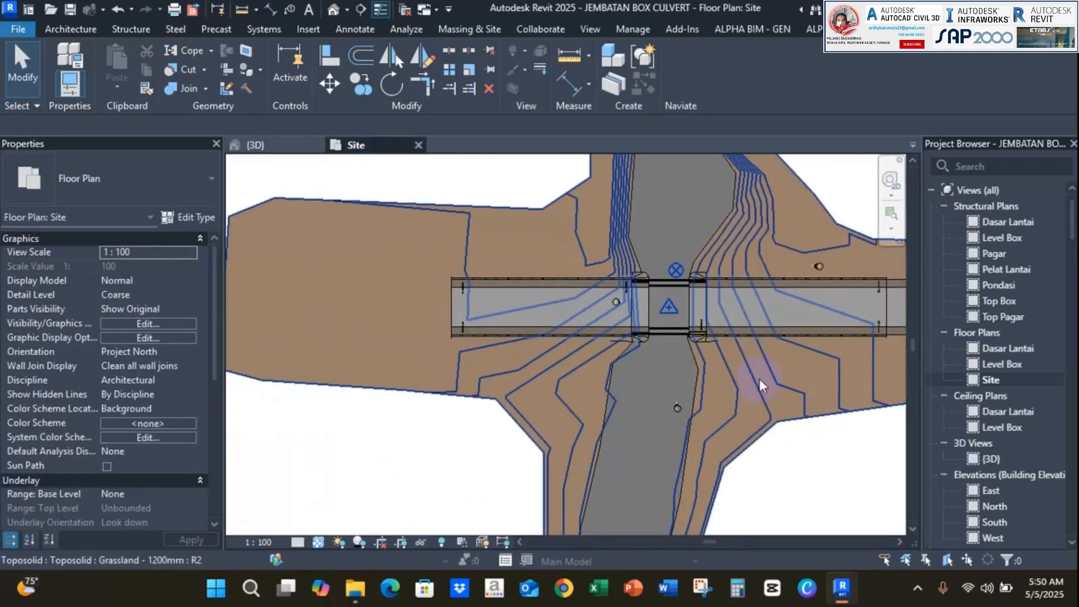
scroll(410, 313, up, 2)
middle_drag(410, 313, 696, 294)
middle_drag(582, 302, 371, 294)
scroll(468, 283, up, 2)
scroll(532, 267, down, 2)
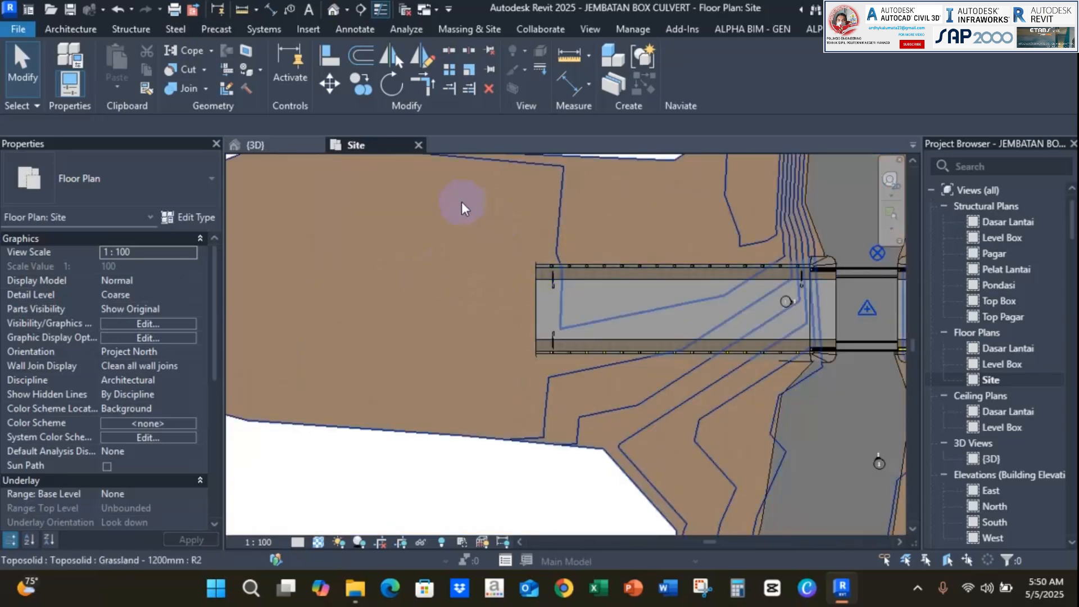
click(461, 204)
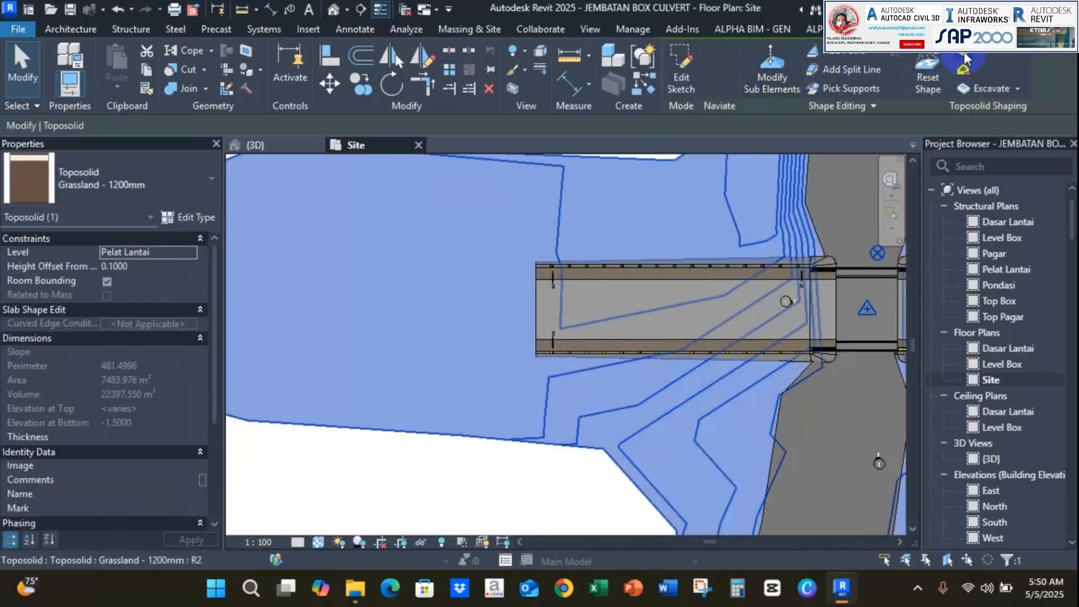
click(965, 59)
click(468, 350)
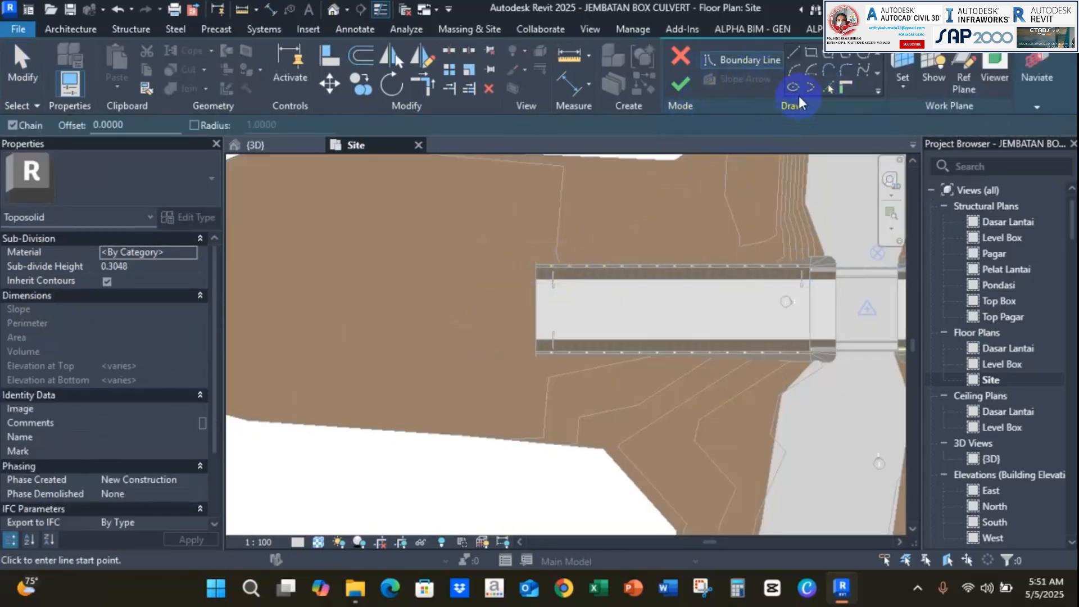
Sketch the upper shoulder's outer boundary from the bridge corner as a horizontal line continued by an arc of about 37.6 m radius towards the terrain edge
scroll(562, 314, up, 4)
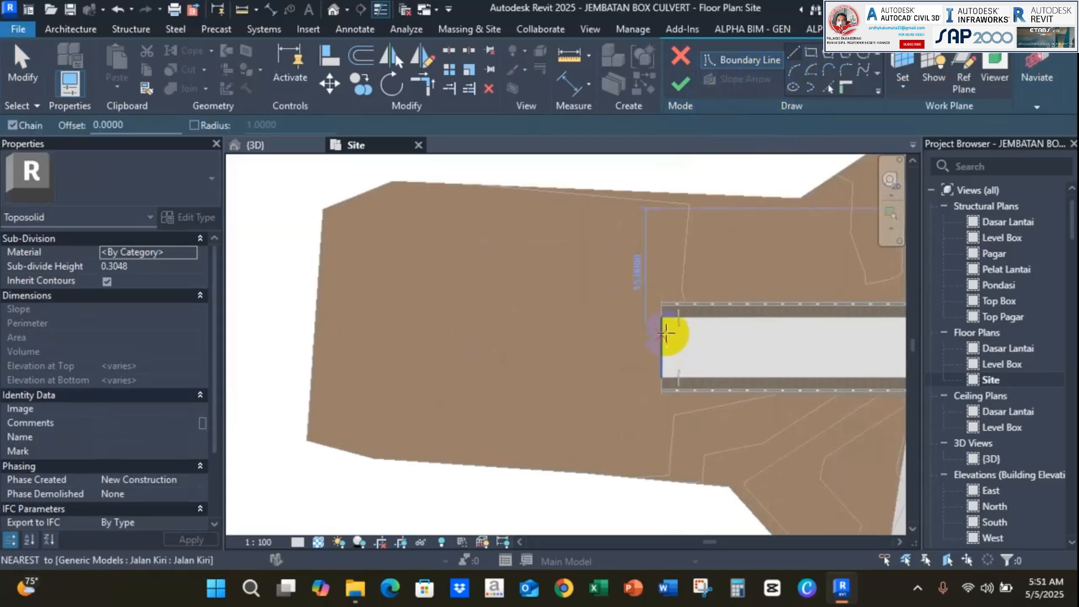
click(664, 316)
scroll(664, 315, up, 5)
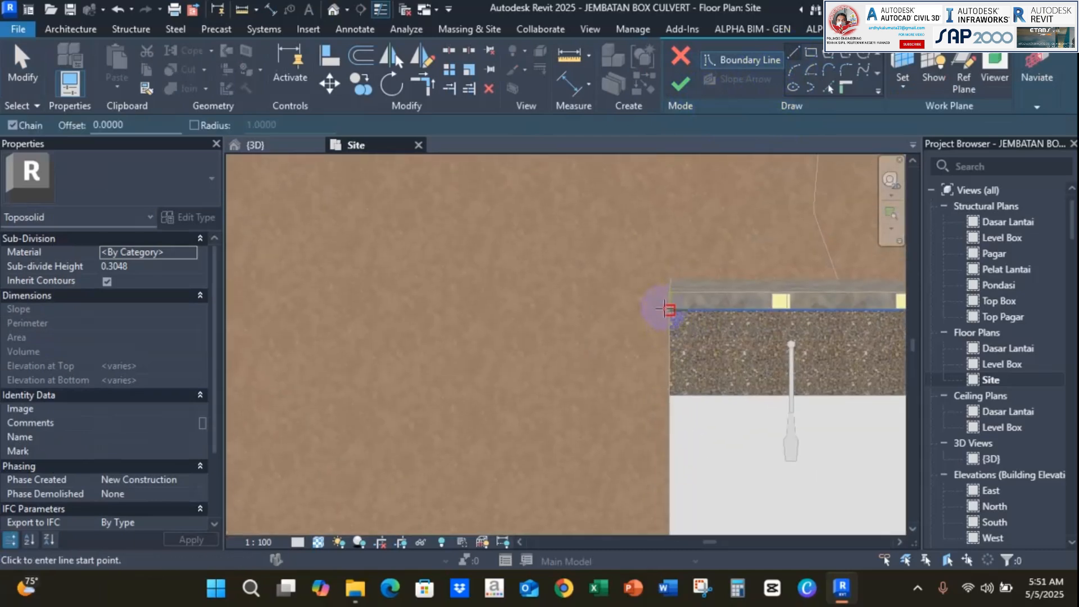
scroll(527, 314, down, 4)
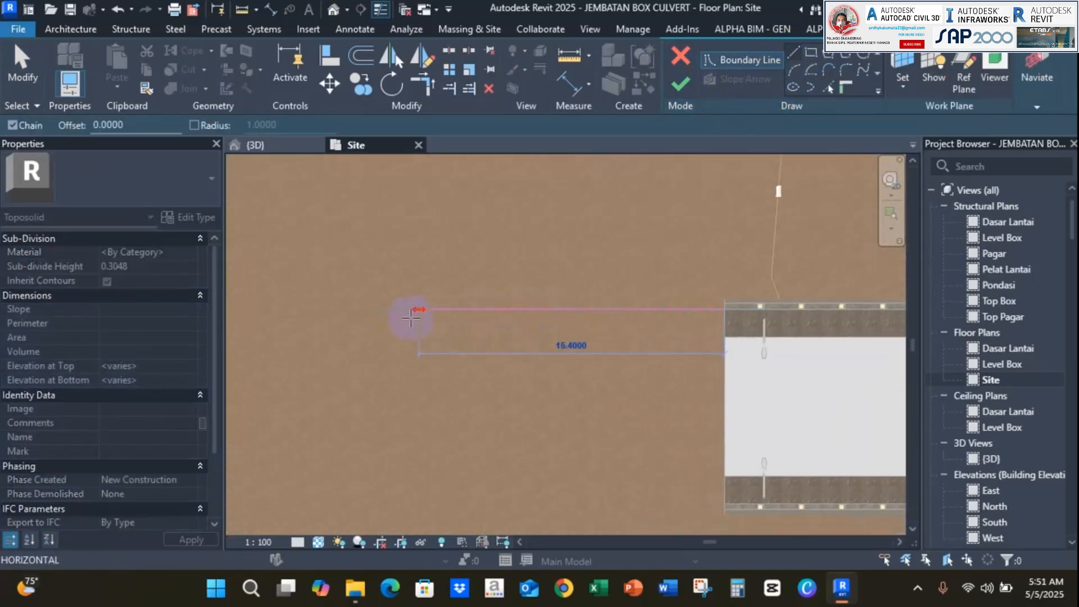
click(395, 317)
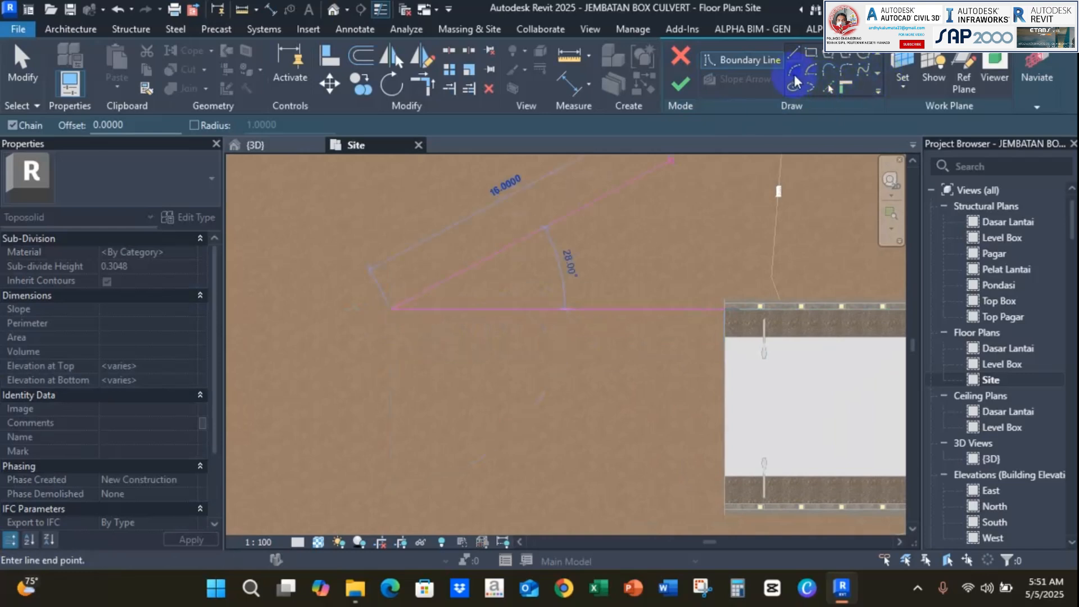
scroll(516, 296, down, 3)
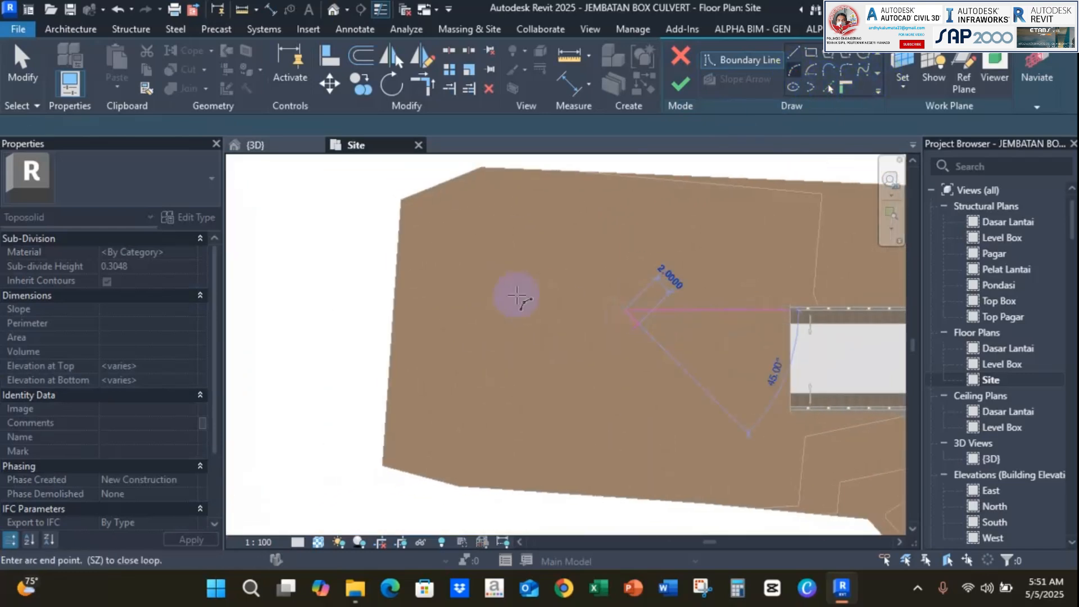
click(420, 247)
click(495, 286)
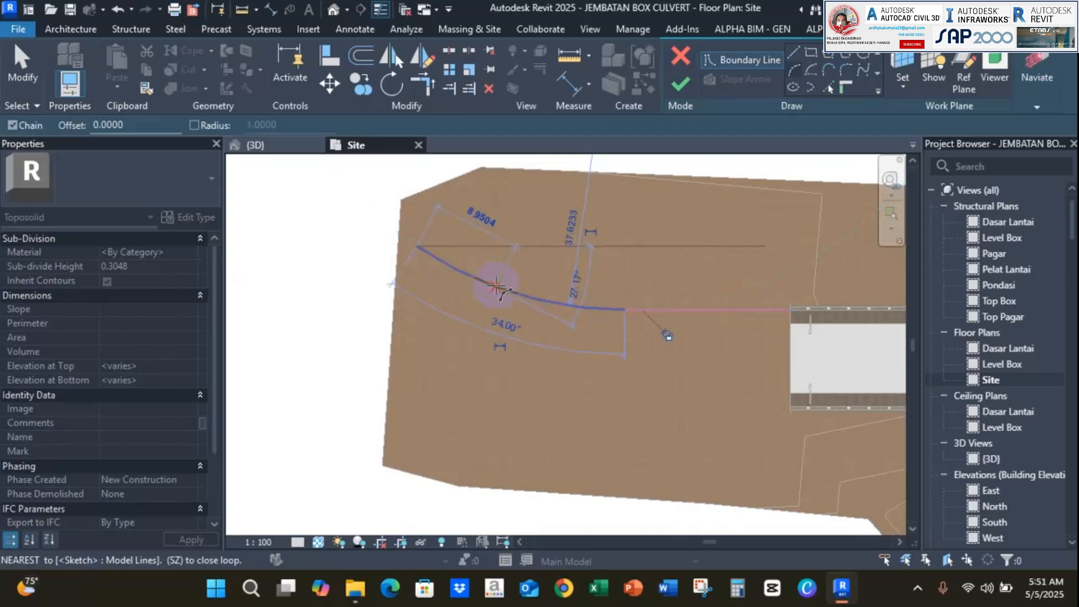
key(Escape)
key(Escape)
Measure the width of the upper gravel shoulder at the end of the bridge
middle_drag(727, 321, 551, 315)
scroll(652, 284, up, 2)
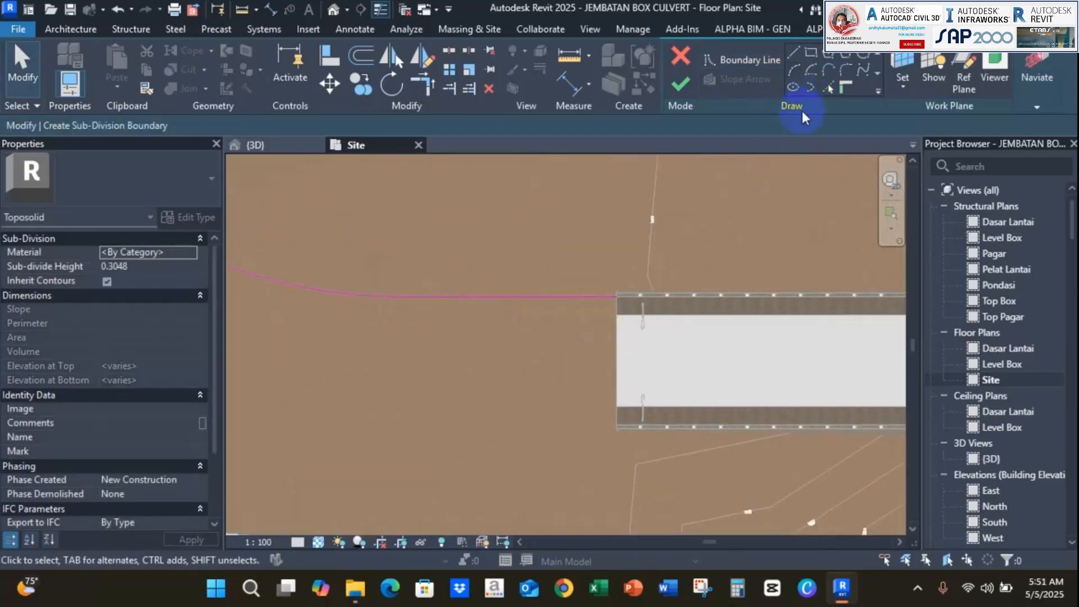
scroll(622, 326, up, 4)
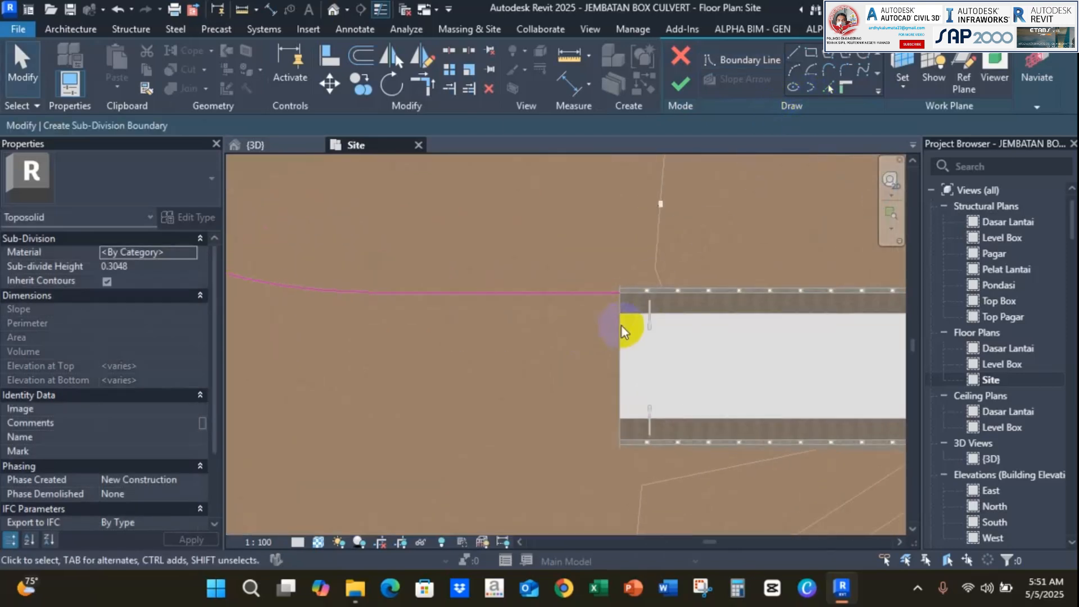
click(243, 12)
scroll(635, 289, up, 3)
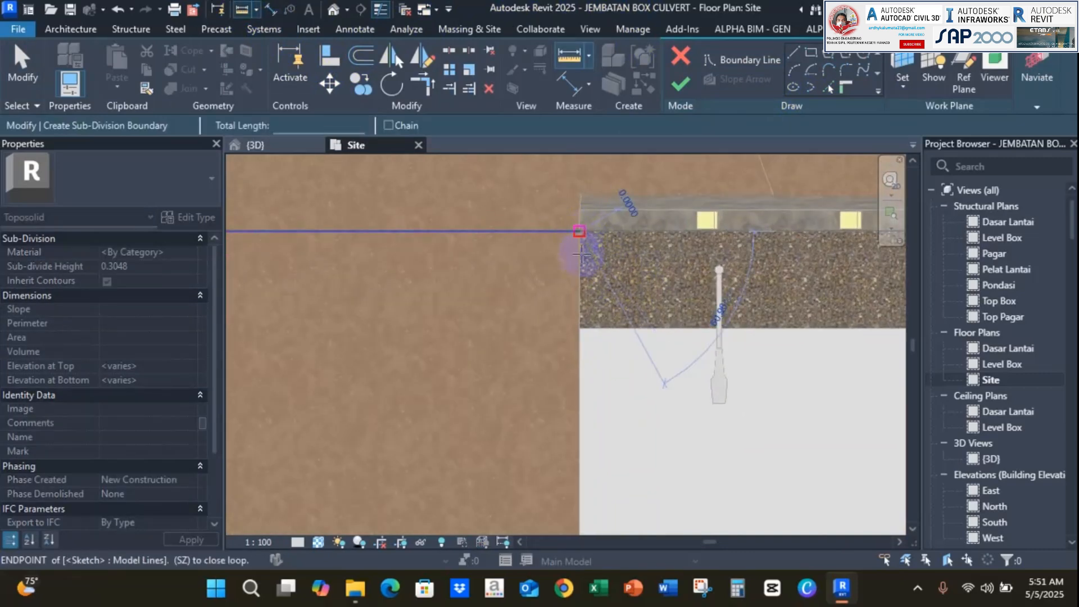
click(579, 231)
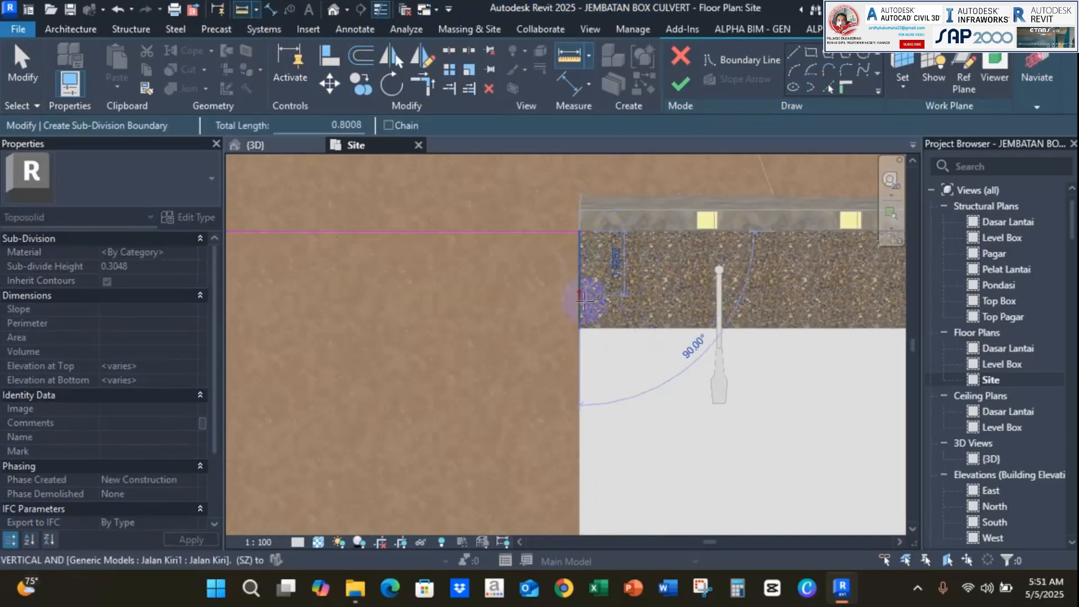
click(579, 329)
scroll(629, 303, up, 2)
scroll(640, 336, down, 3)
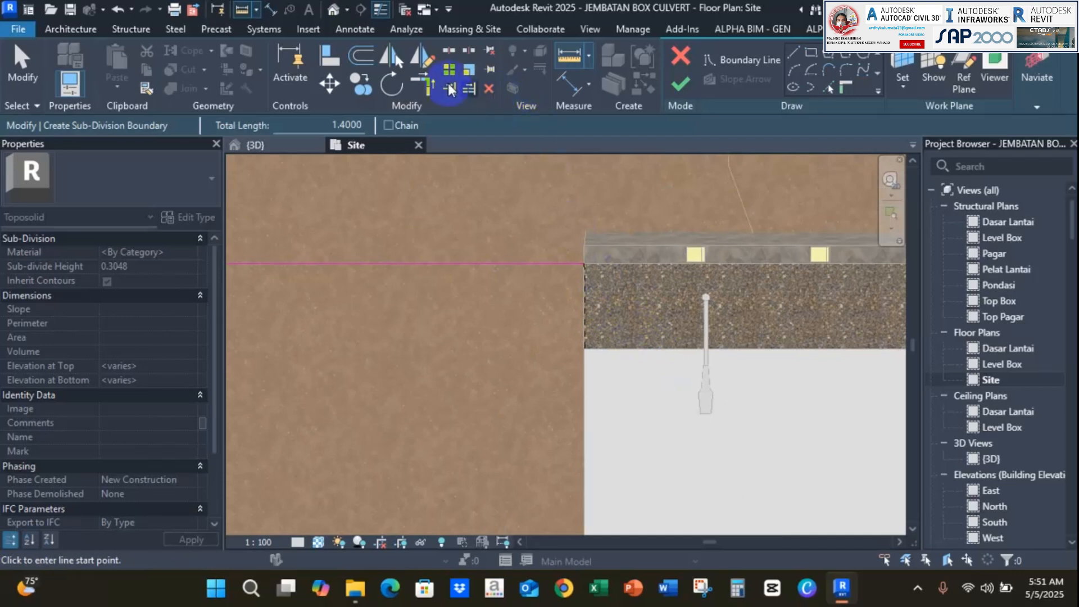
Offset a copy of the straight boundary line 1.4 m towards the road and join both lines at the bridge end
click(363, 58)
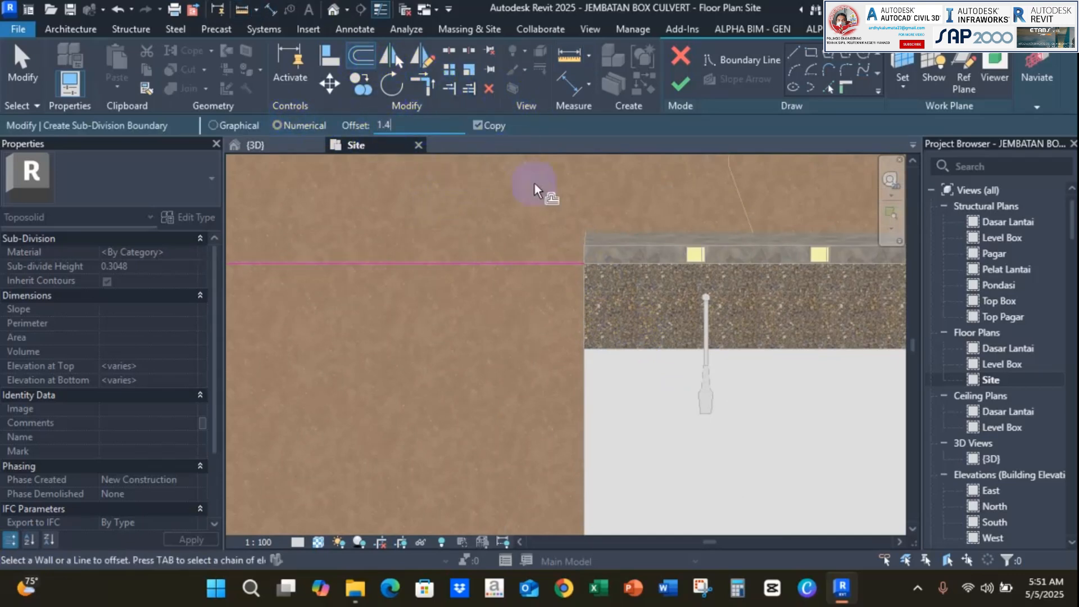
click(559, 264)
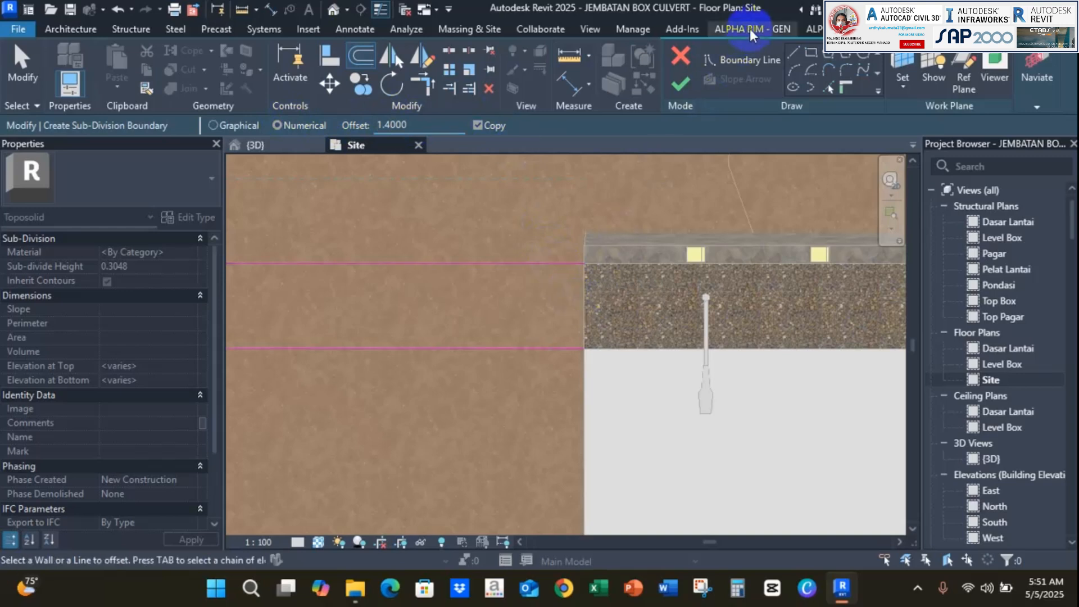
click(795, 50)
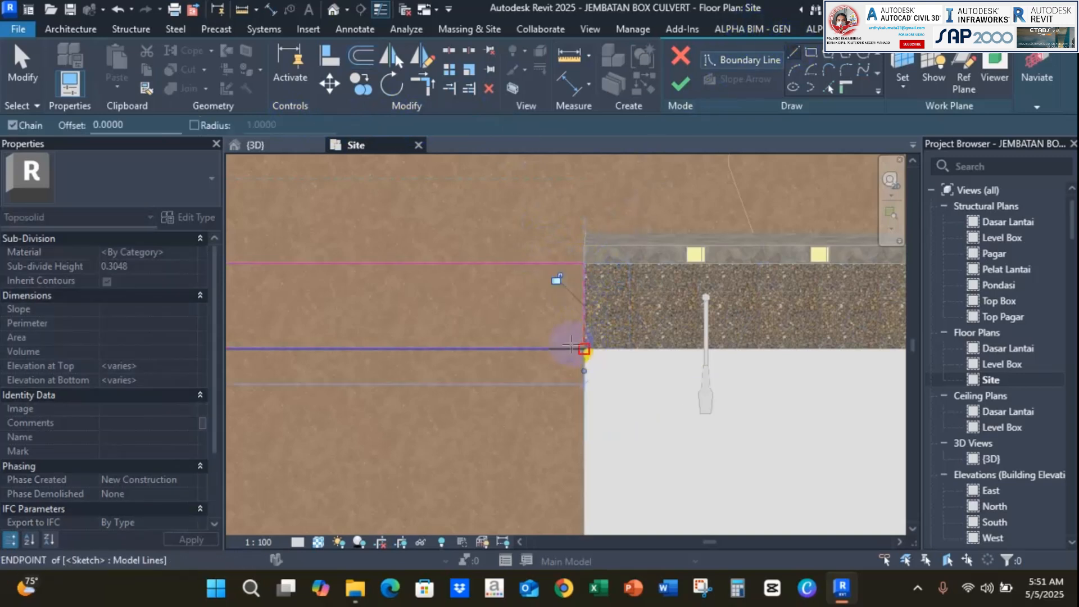
scroll(461, 348, down, 3)
middle_drag(478, 350, 838, 351)
scroll(326, 350, down, 2)
middle_drag(326, 350, 723, 354)
key(Escape)
key(Escape)
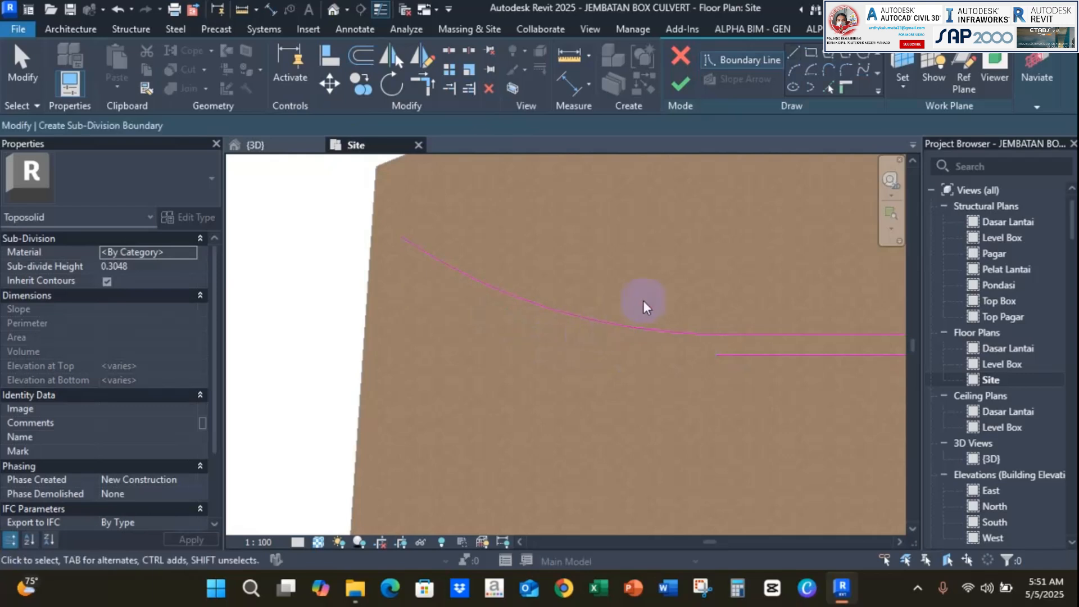
Offset a copy of the upper shoulder's arc 1.4 m towards the road and close the sketch with a line at the terrain end
click(369, 54)
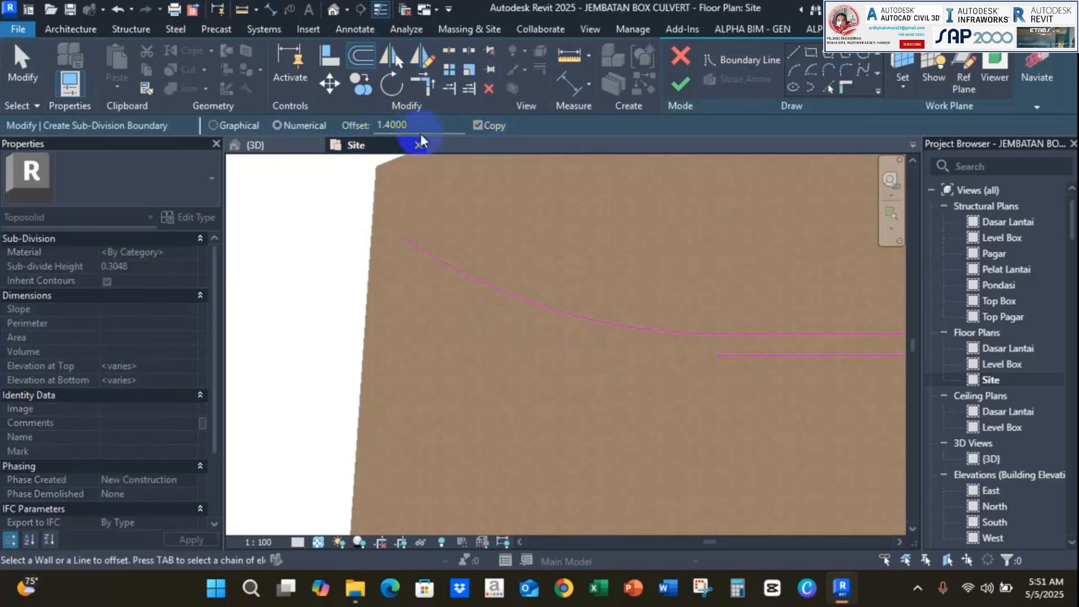
click(490, 289)
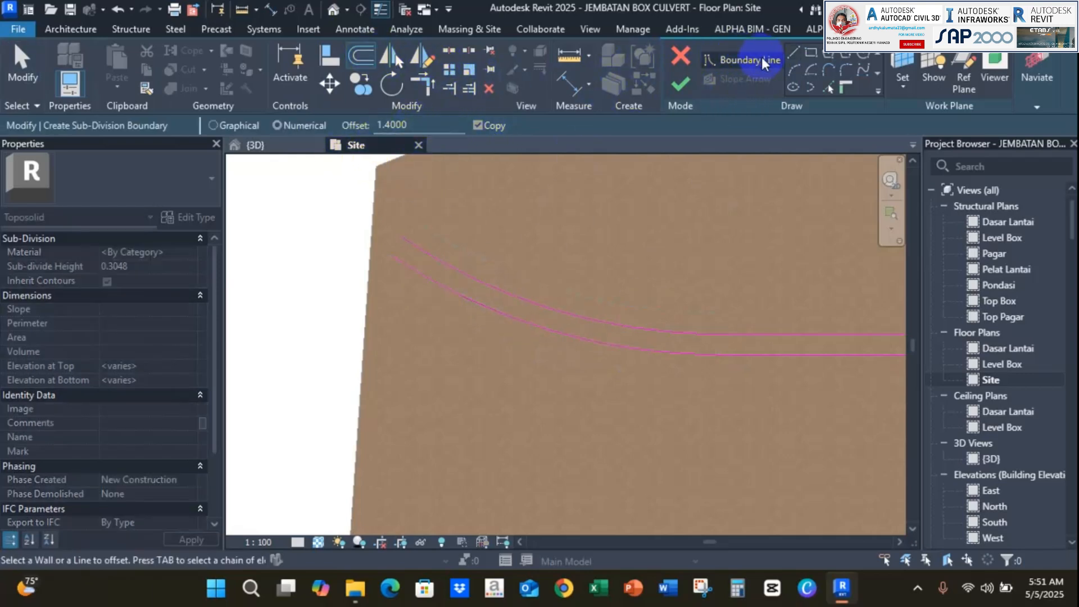
click(795, 58)
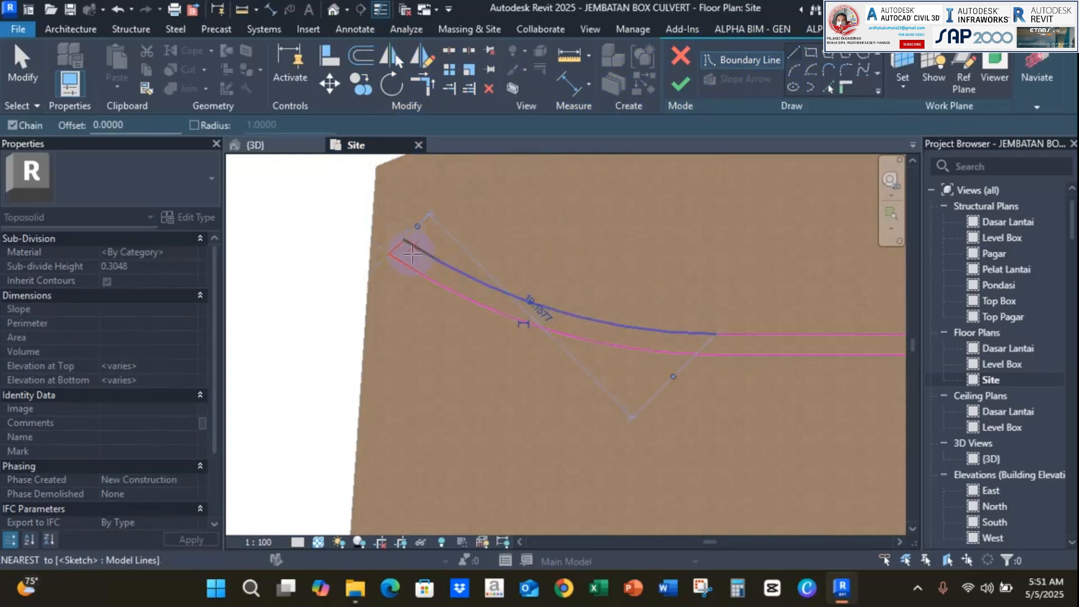
scroll(418, 257, down, 3)
key(Escape)
middle_drag(602, 356, 537, 356)
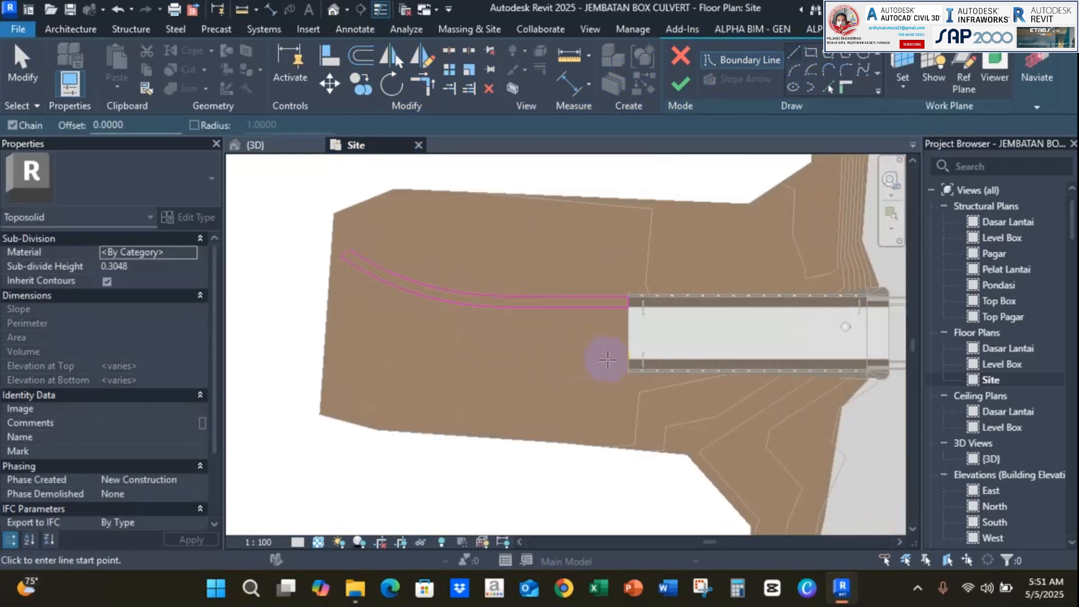
scroll(362, 276, up, 4)
key(Escape)
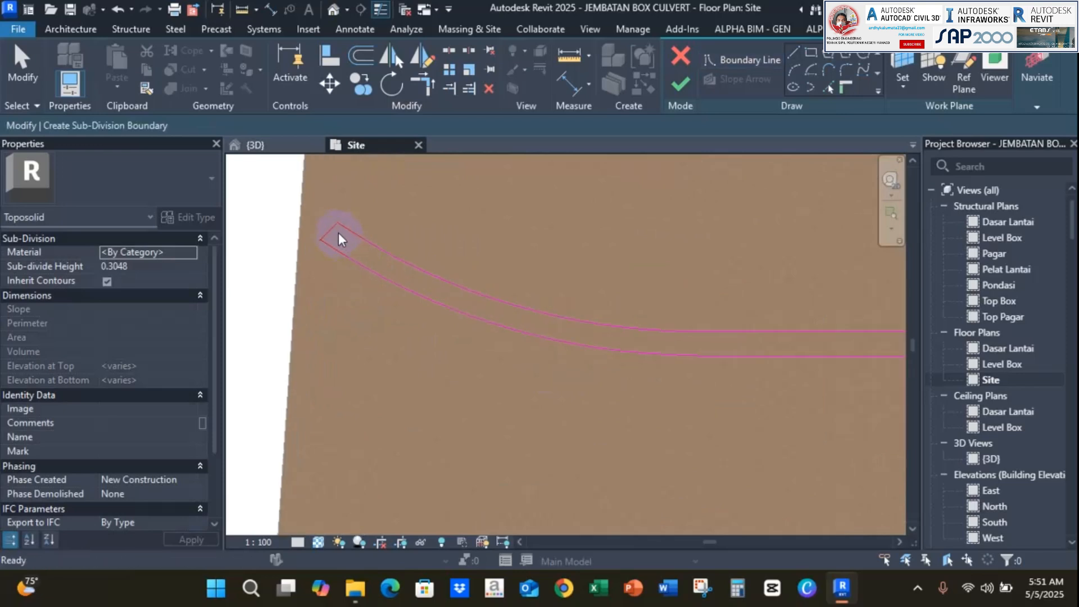
Move the closing end line away from the terrain edge, reshaping the curved end of the upper shoulder's boundary
click(332, 235)
scroll(332, 235, up, 1)
drag(332, 235, 393, 254)
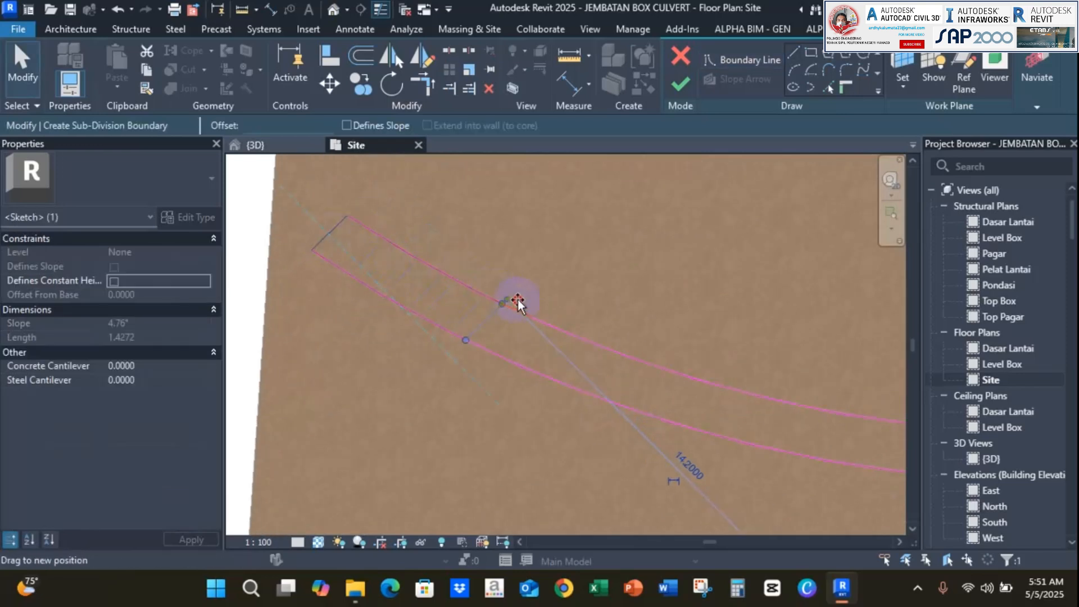
drag(517, 304, 591, 323)
scroll(621, 310, down, 3)
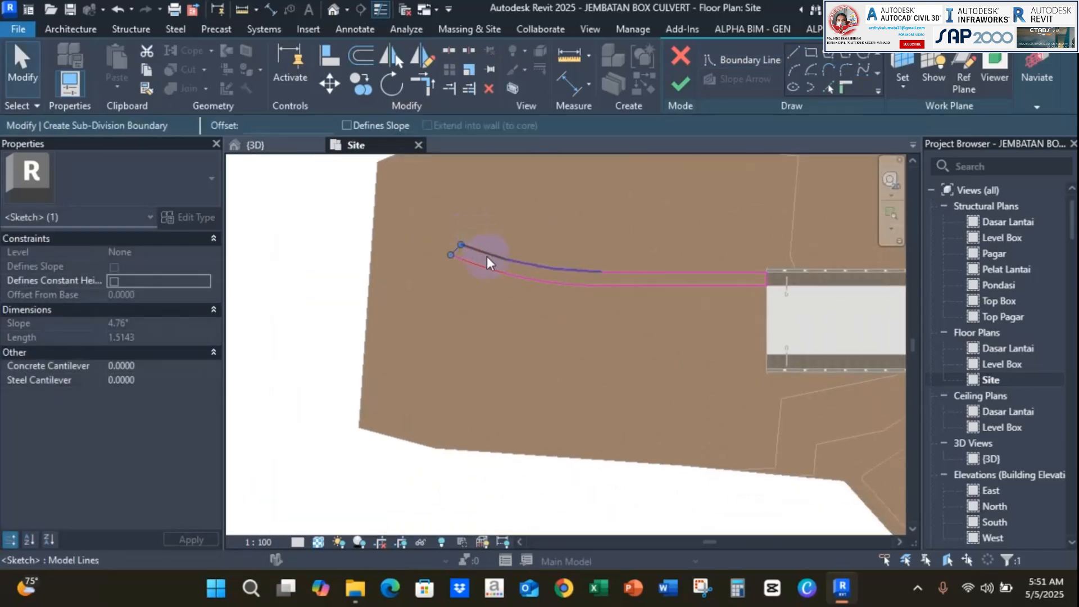
click(557, 323)
Set the sub-division's height to 0.35 and its material to Gravel, and finish the upper shoulder's boundary
middle_drag(558, 323, 440, 336)
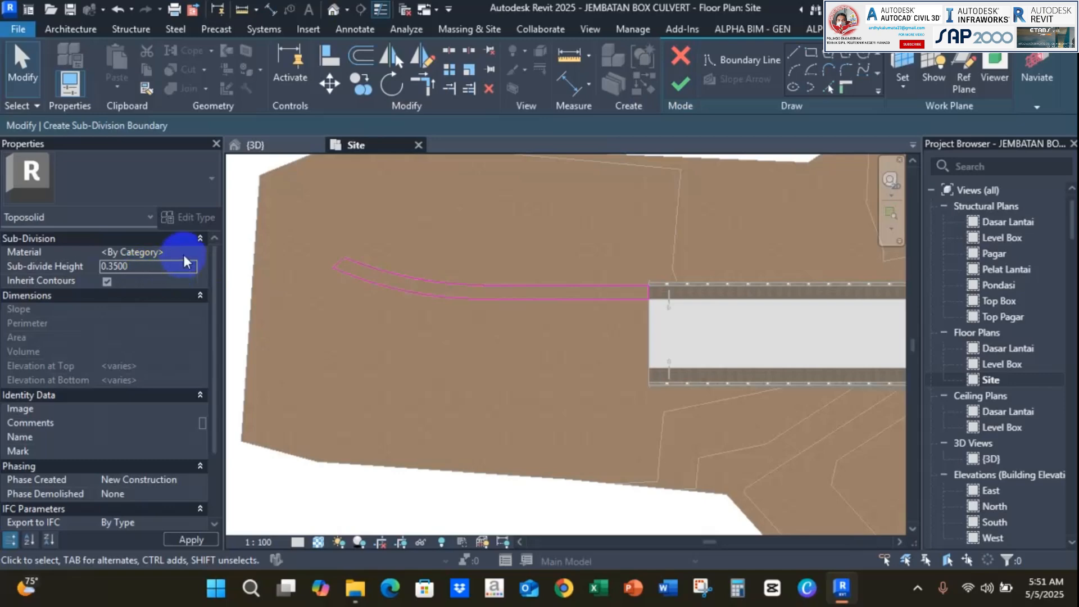
click(191, 254)
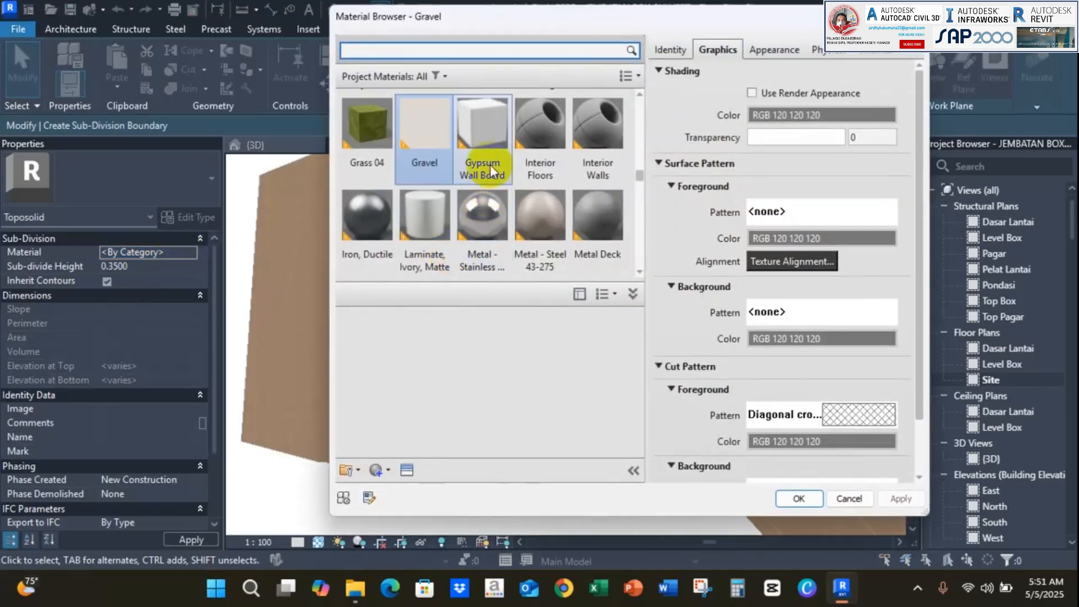
double_click(420, 147)
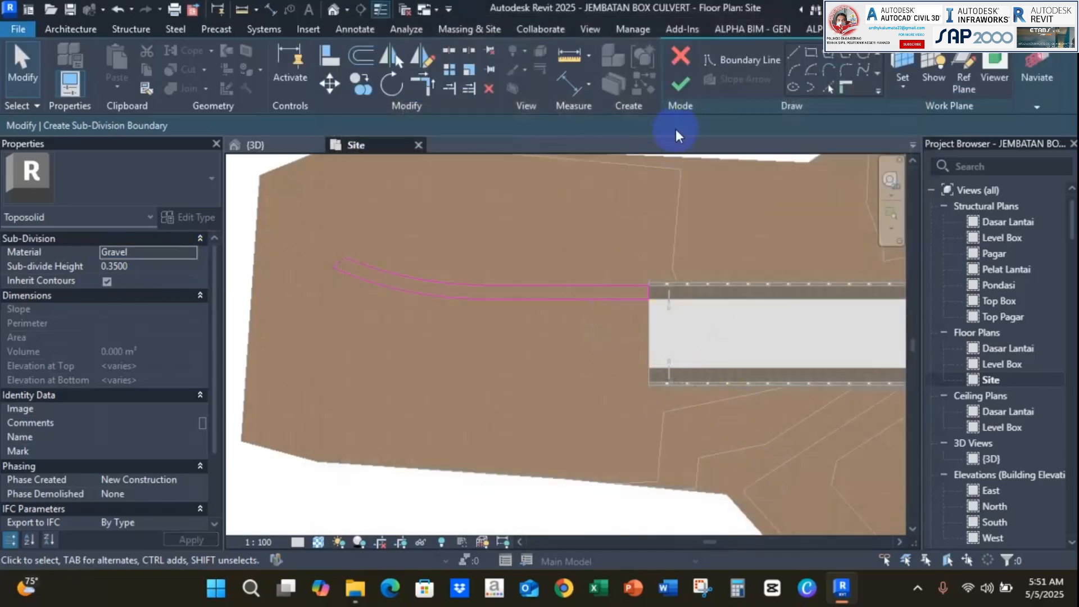
click(680, 84)
key(Escape)
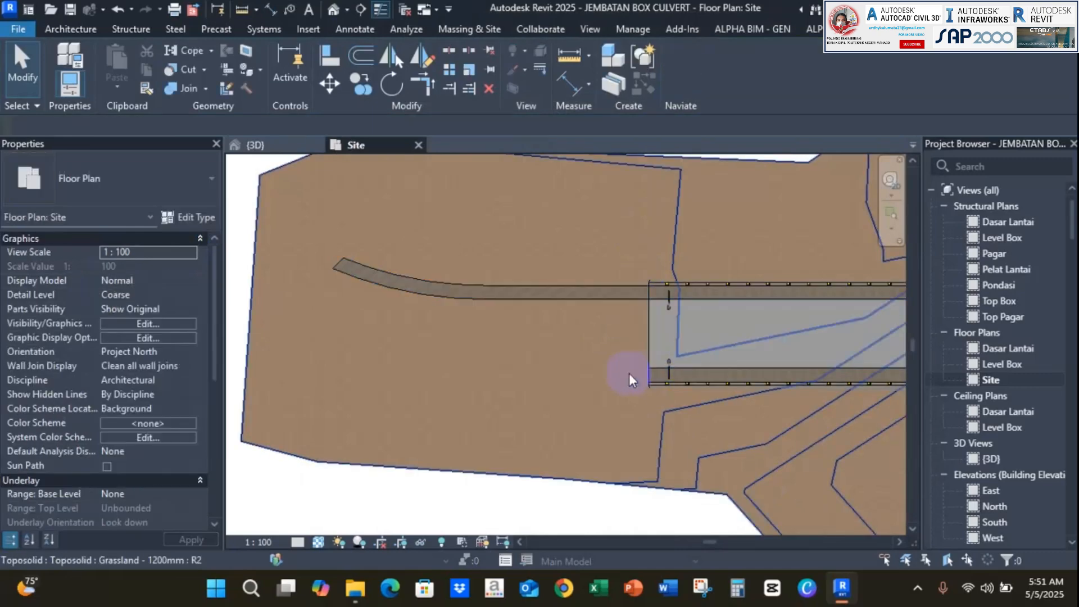
Inspect in the 3D view how the new gravel shoulder meets the end of the bridge
click(296, 147)
scroll(406, 305, down, 3)
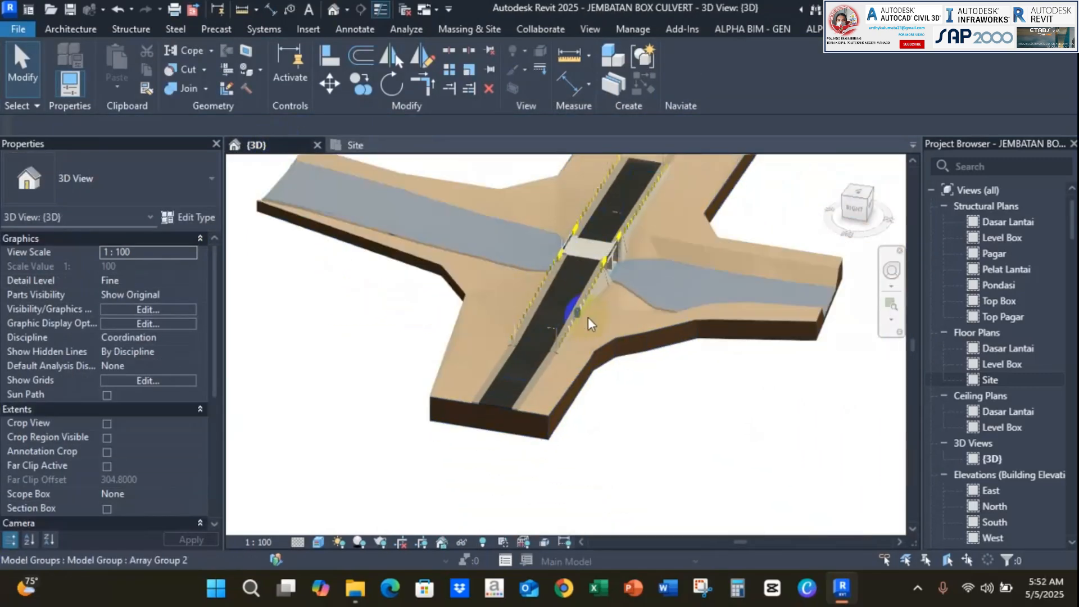
middle_drag(588, 317, 480, 473)
scroll(480, 474, up, 8)
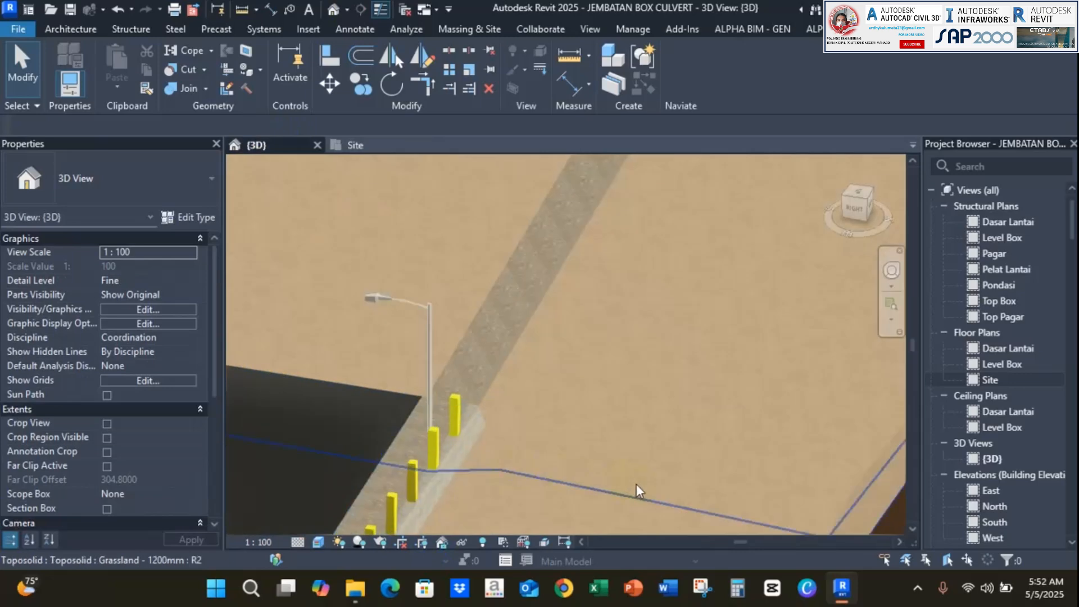
scroll(562, 410, down, 8)
click(308, 154)
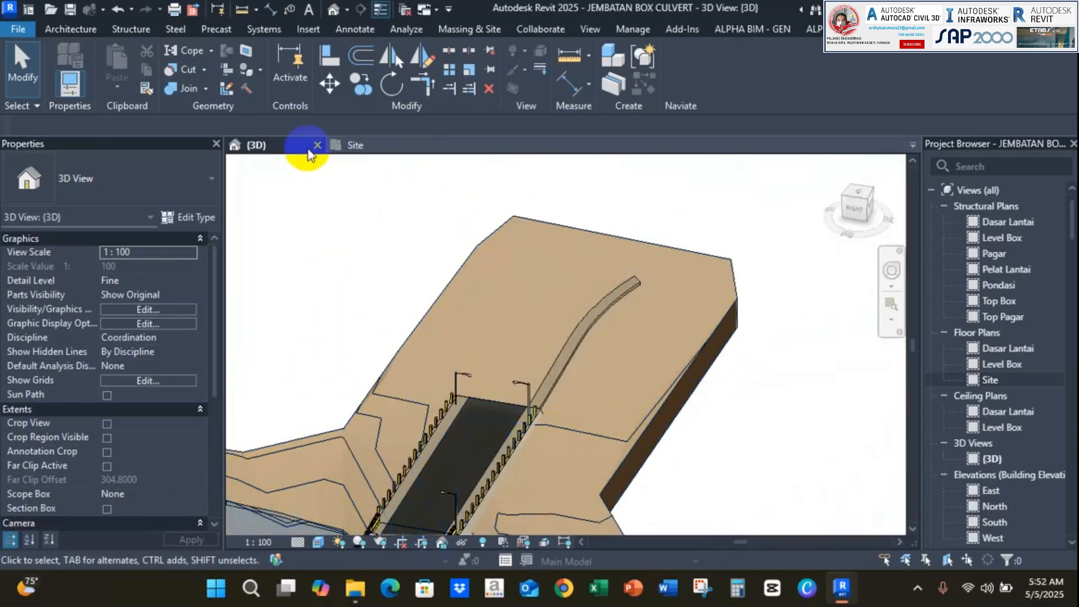
In the Site plan, copy the curved gravel sub-division down to the lower shoulder at the end of the bridge
click(355, 147)
click(555, 302)
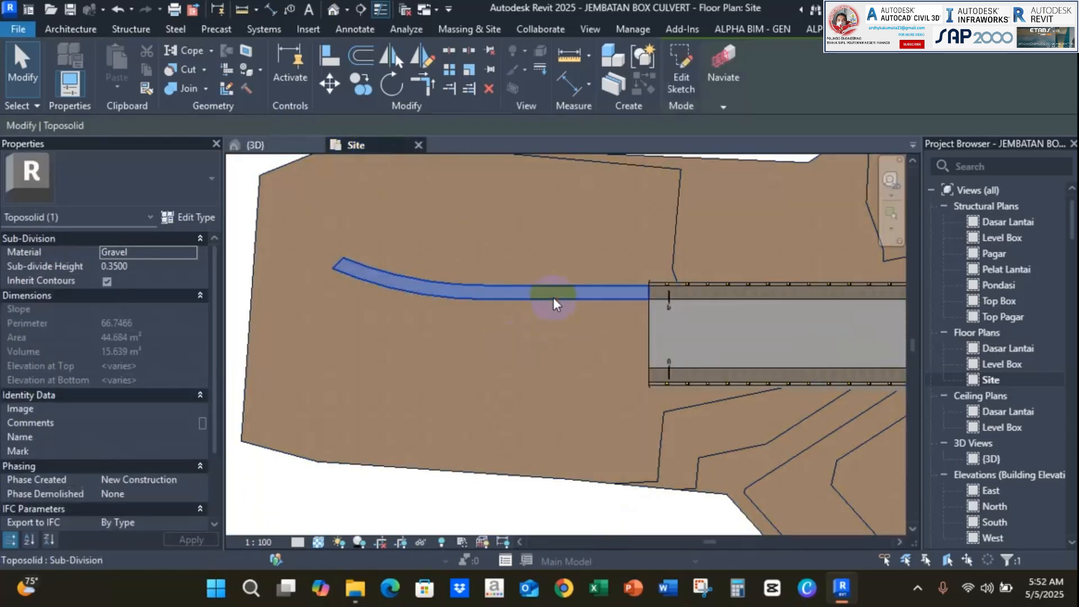
click(367, 91)
scroll(658, 298, up, 3)
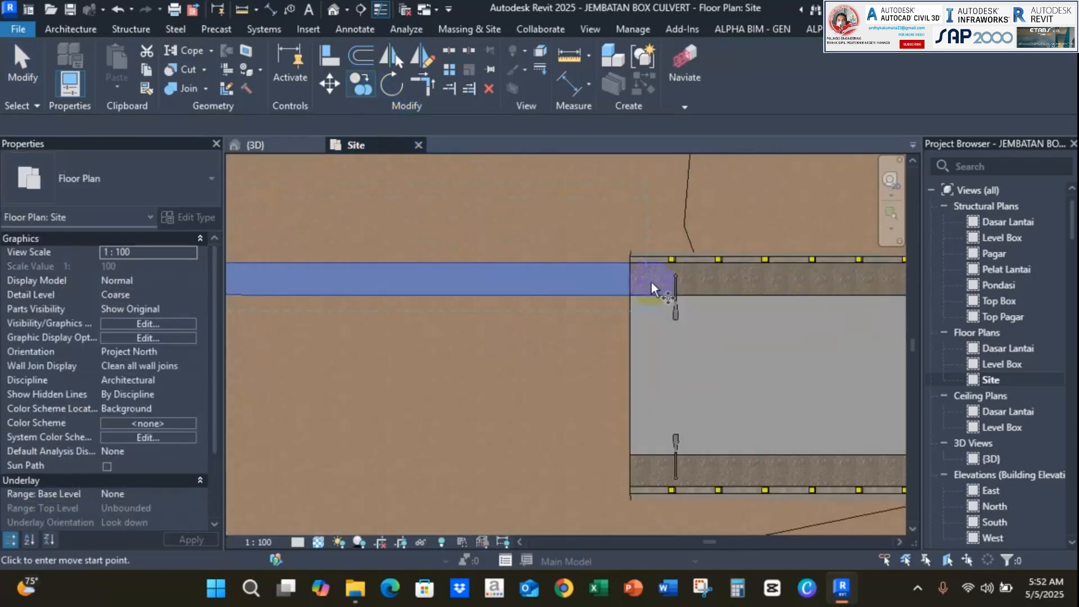
click(632, 267)
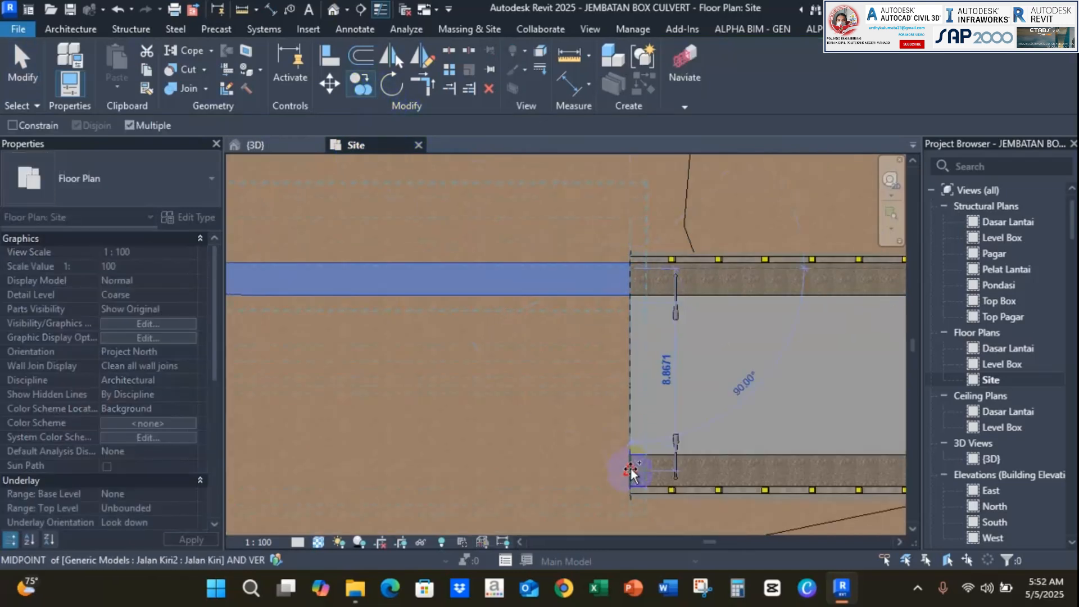
key(Escape)
scroll(596, 402, down, 3)
middle_drag(585, 401, 758, 397)
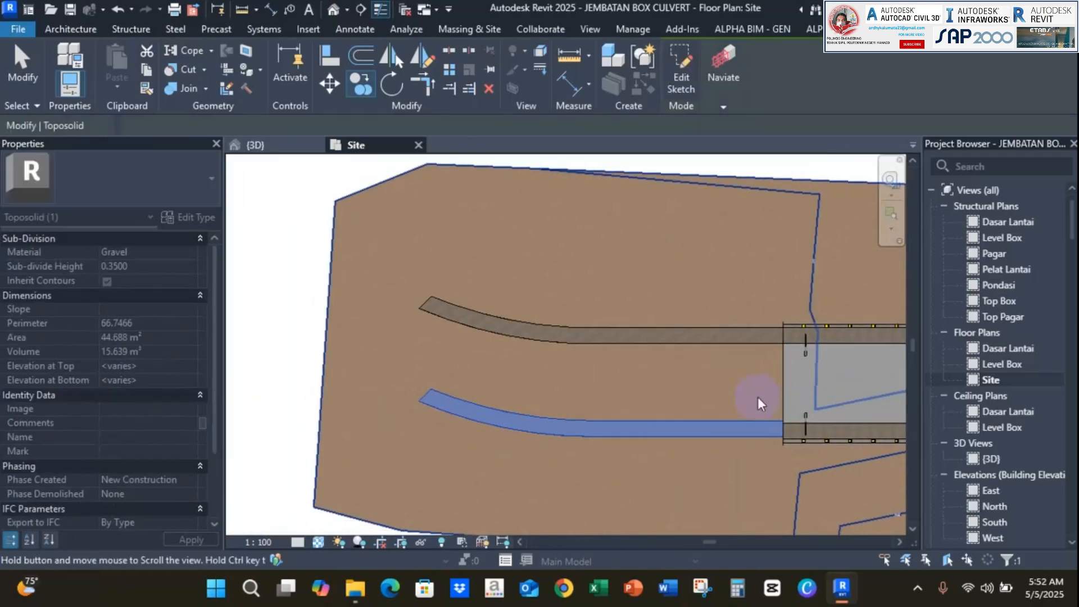
Edit the copied lower shoulder's boundary and delete its slanted end line at the terrain side
scroll(456, 382, up, 1)
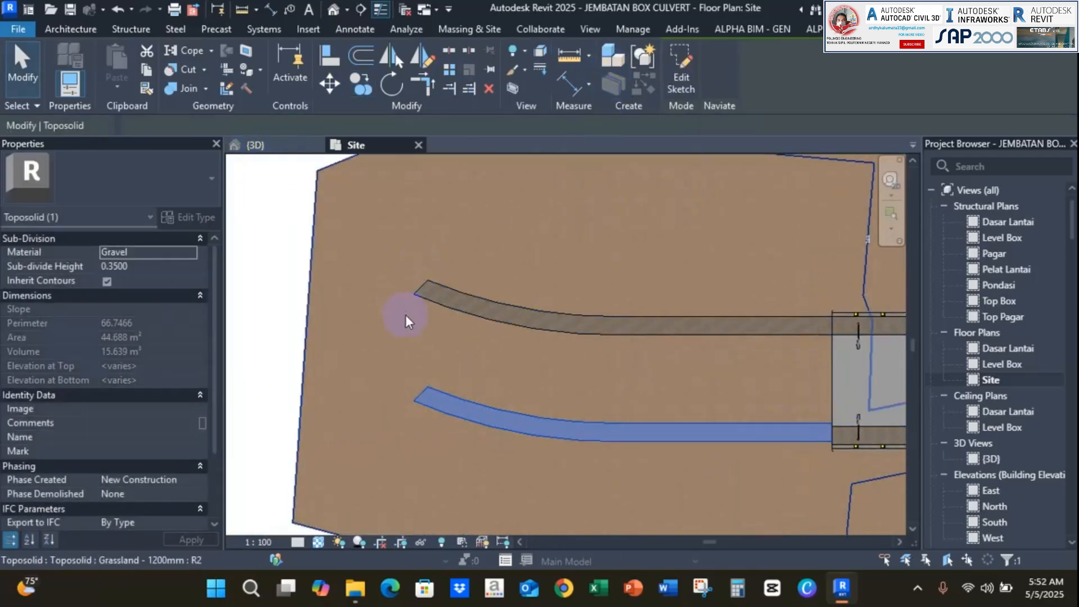
scroll(419, 349, up, 1)
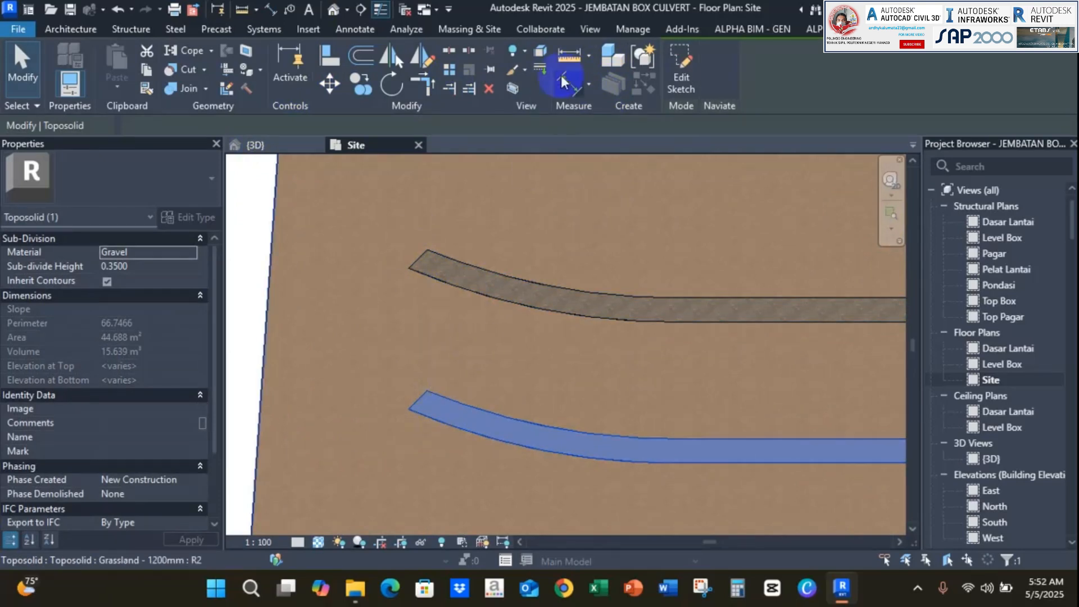
click(680, 83)
scroll(421, 413, up, 3)
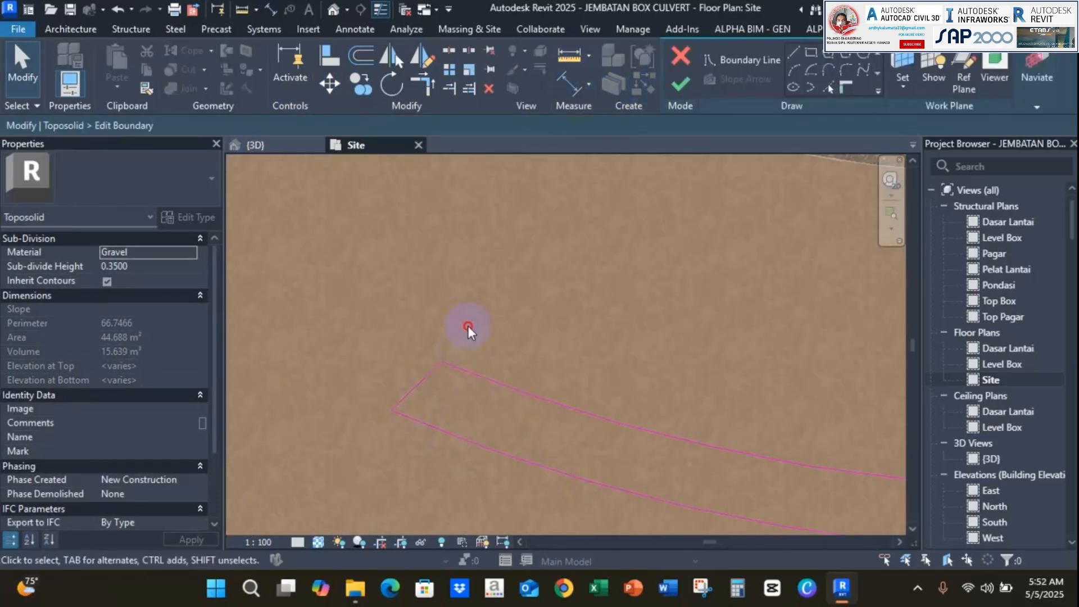
click(427, 376)
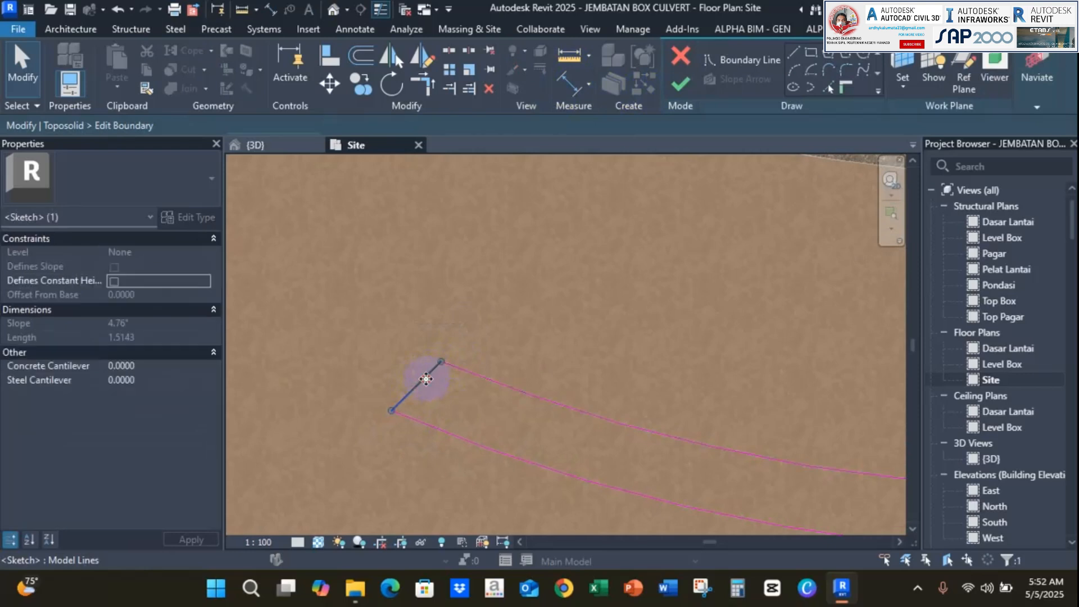
click(409, 384)
click(420, 377)
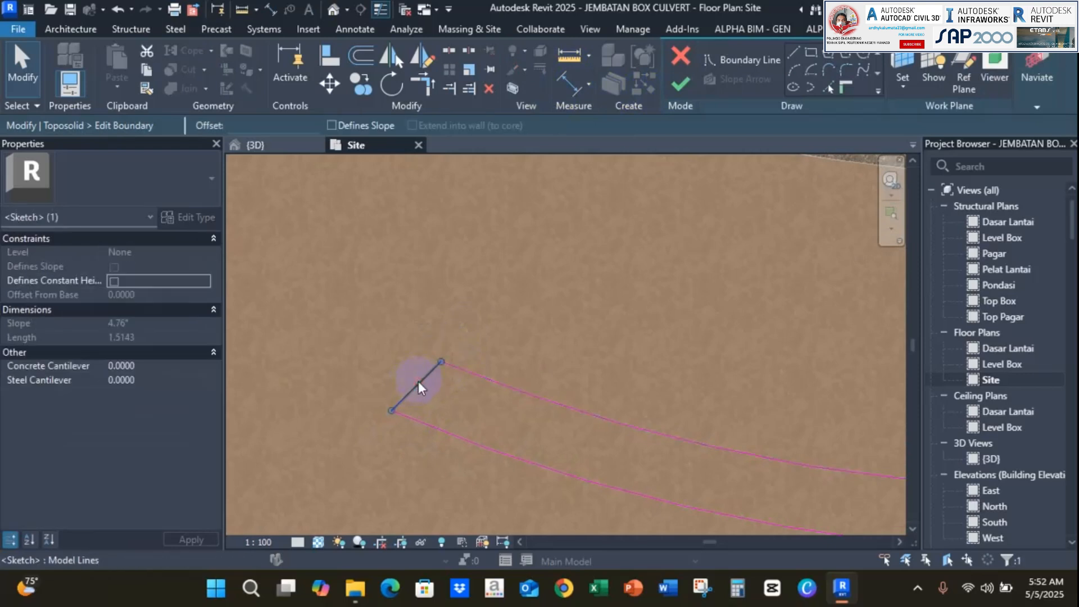
key(Delete)
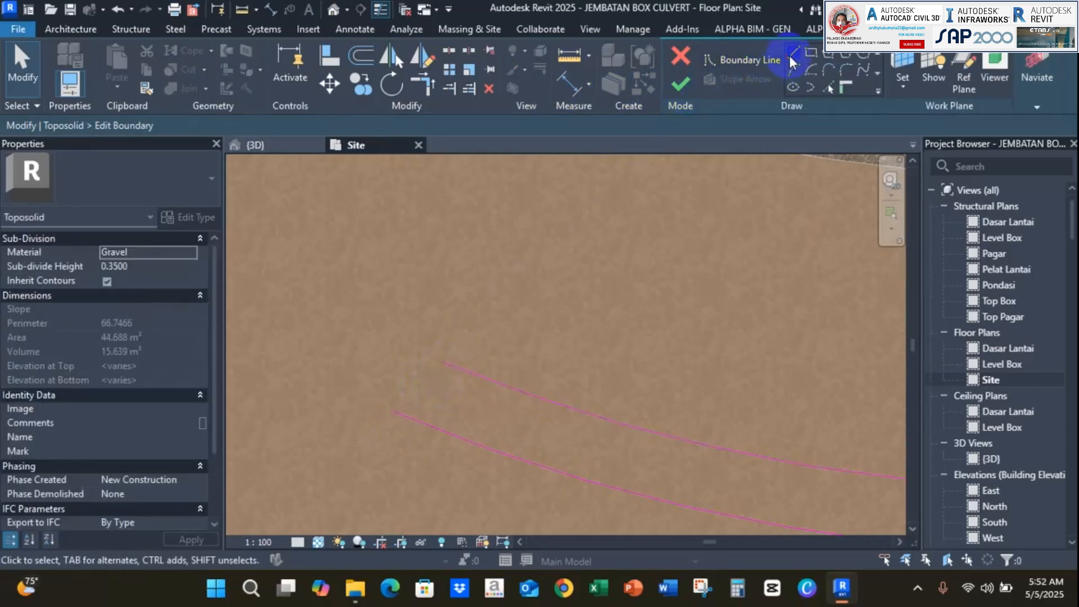
Close the lower shoulder with a 1.4 m line perpendicular to its arcs, trim the overhang and finish the boundary
click(791, 54)
click(442, 362)
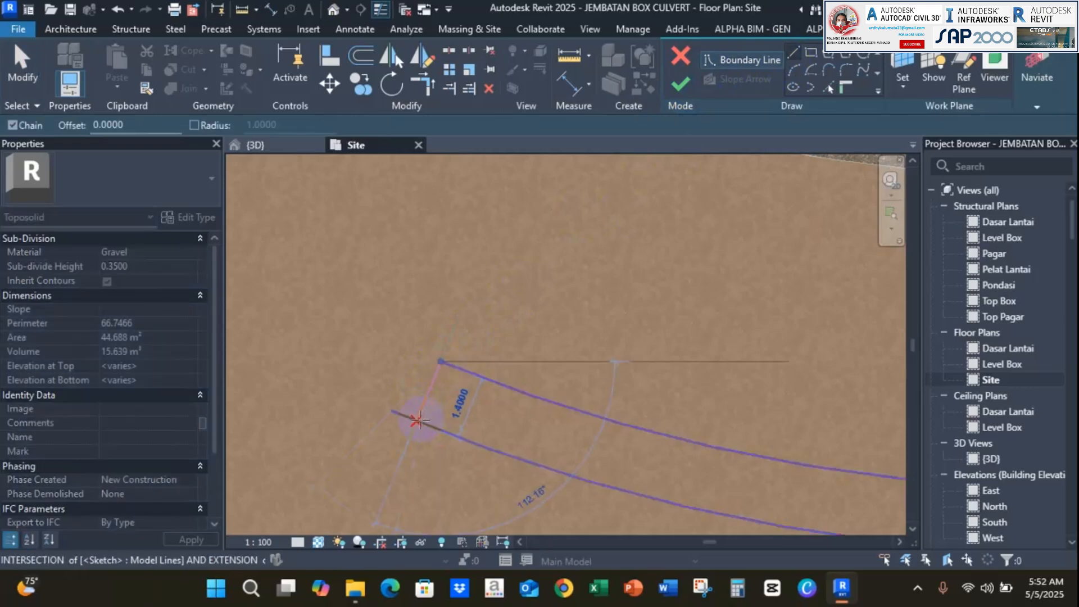
click(417, 421)
click(430, 93)
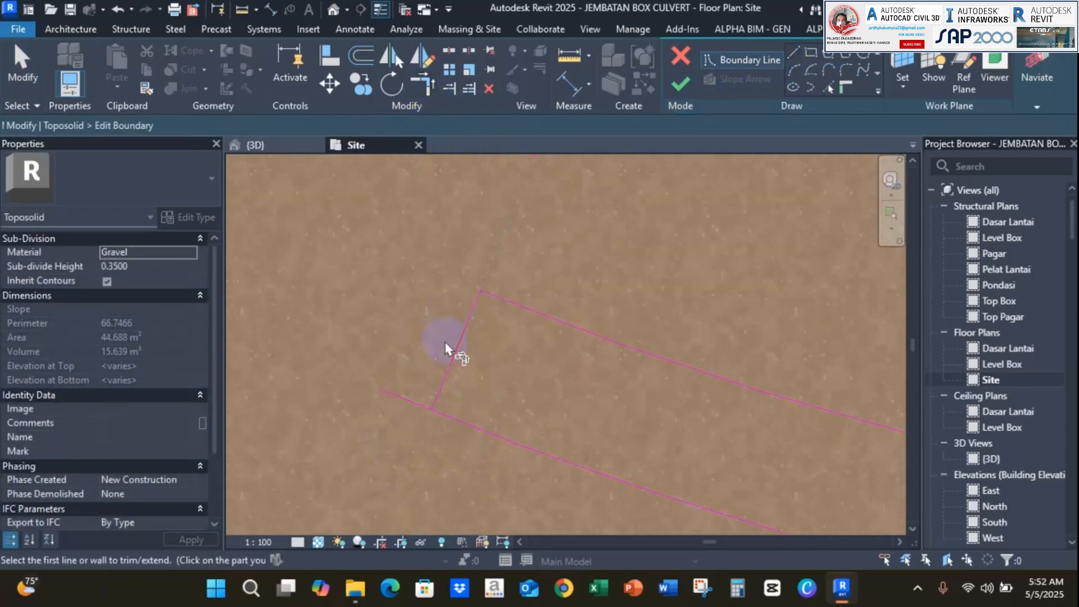
scroll(456, 390, down, 4)
scroll(475, 287, up, 3)
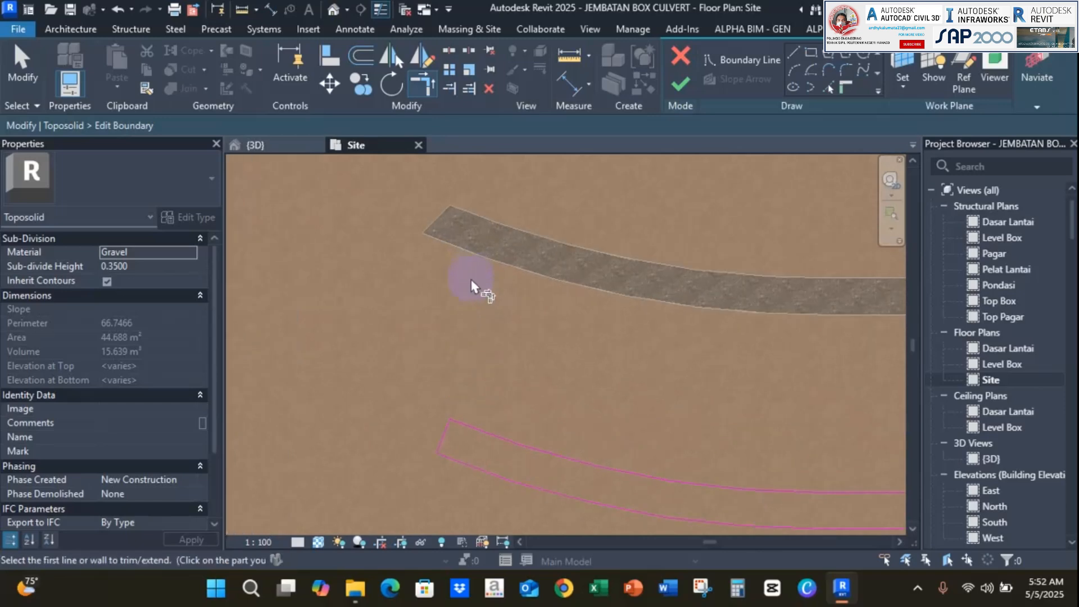
key(Escape)
click(673, 91)
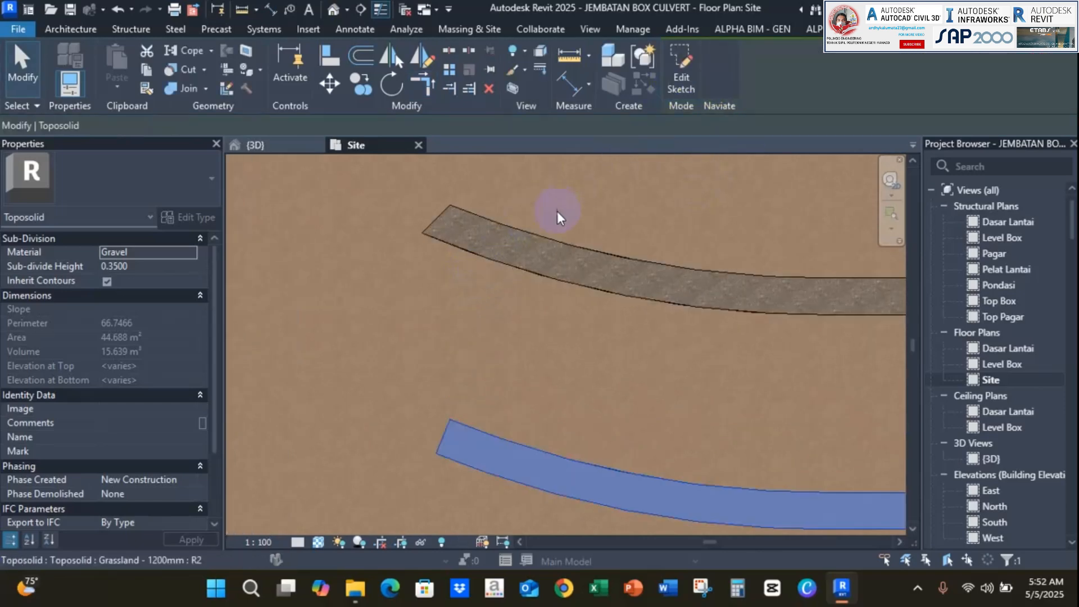
Edit the upper shoulder's boundary and draw a line from the lower shoulder's inner end corner perpendicularly across both upper arcs
click(542, 275)
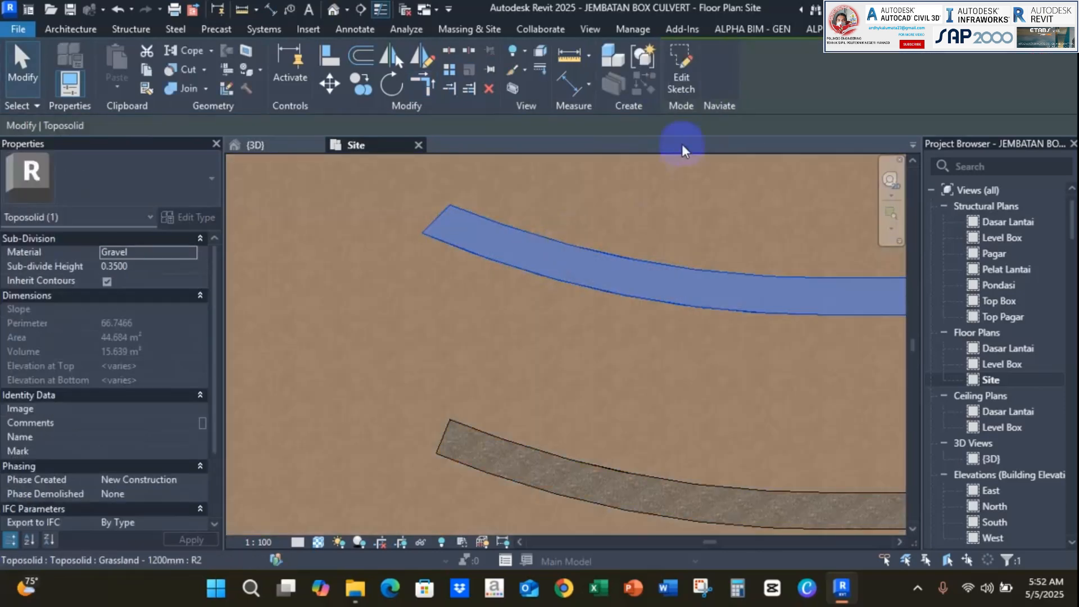
click(676, 82)
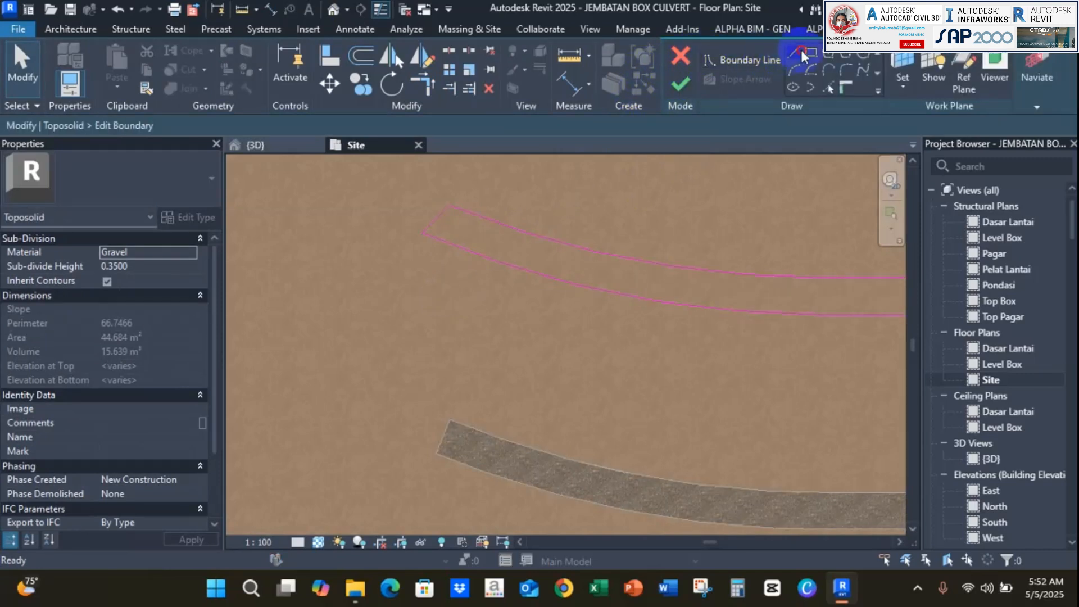
click(801, 50)
click(450, 418)
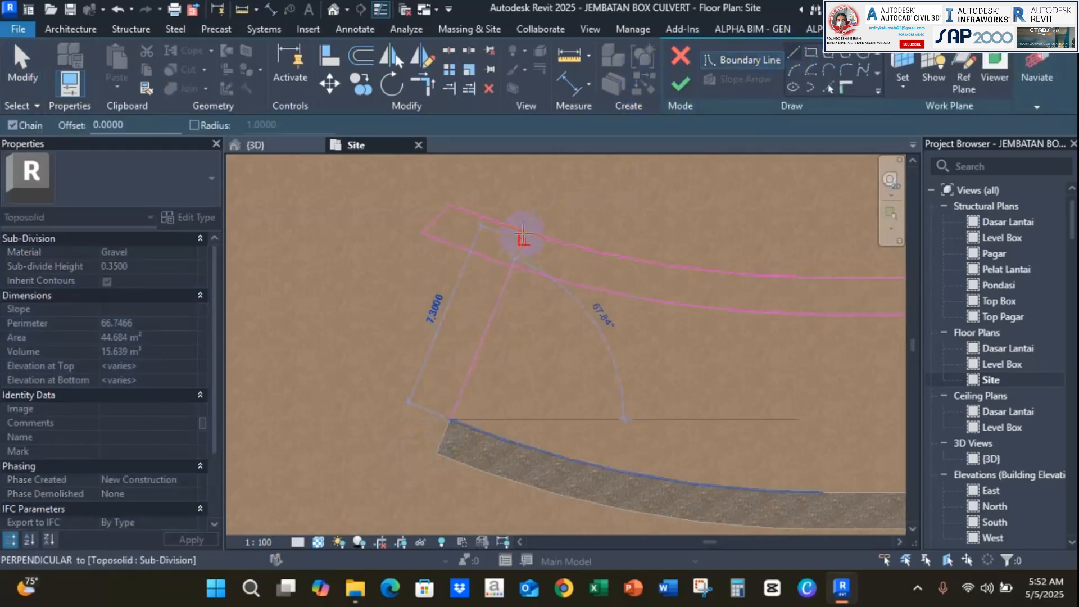
click(513, 228)
key(Escape)
key(Escape)
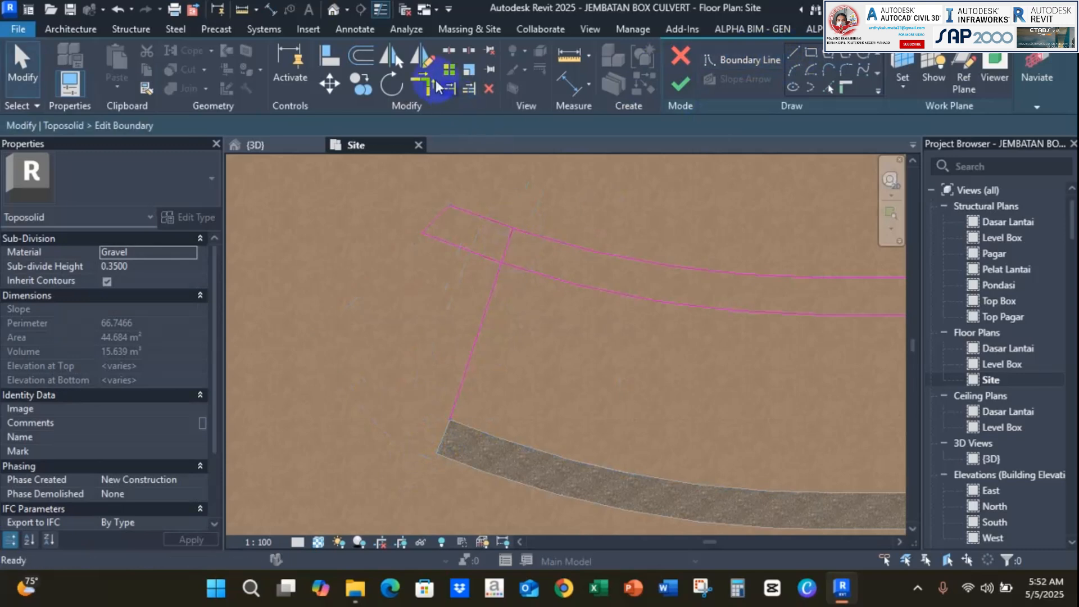
Trim both arcs of the upper shoulder and the cross line to each other to form a square end
click(420, 86)
click(509, 245)
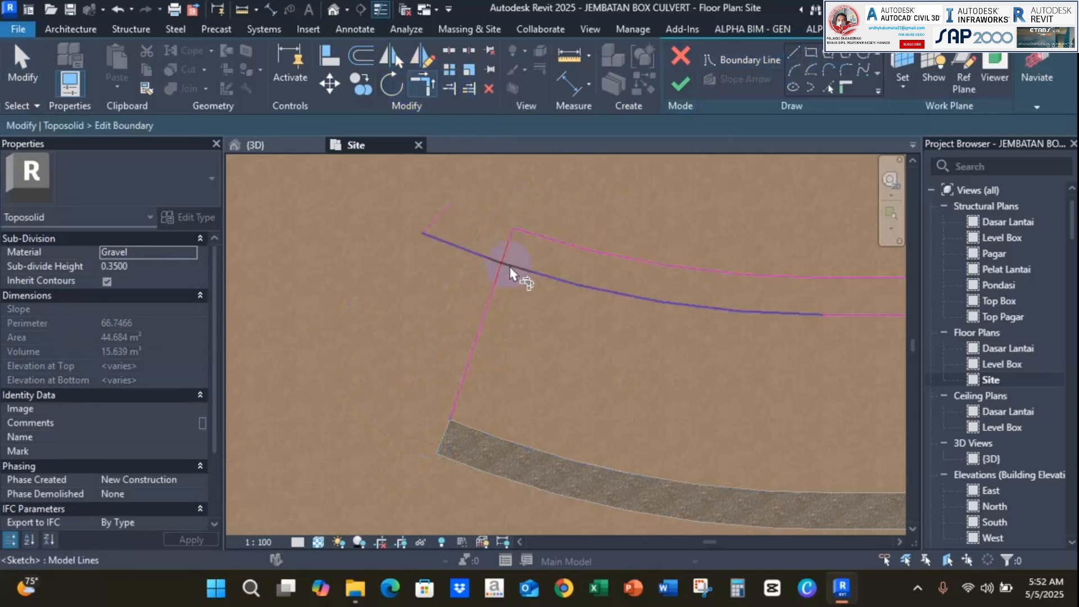
click(506, 258)
key(Escape)
key(Escape)
Delete the leftover slanted end line and finish the upper shoulder's boundary
drag(398, 191, 470, 265)
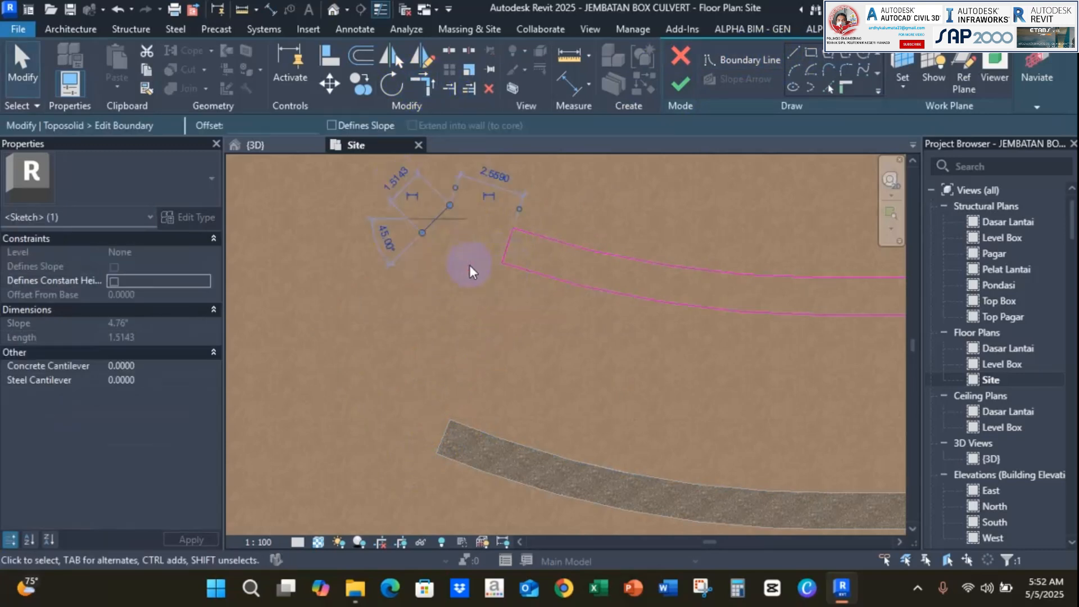
key(Delete)
click(681, 84)
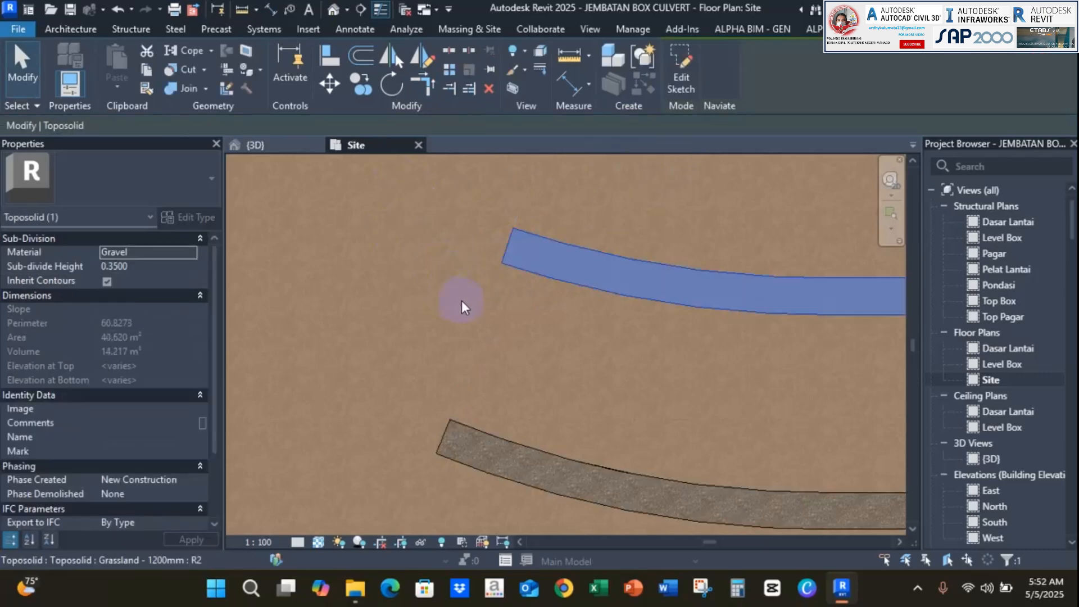
Move the lower gravel shoulder about 0.23 m so its upper corner at the bridge end meets the bridge shoulder's corner
scroll(523, 304, down, 2)
key(Escape)
scroll(686, 399, up, 3)
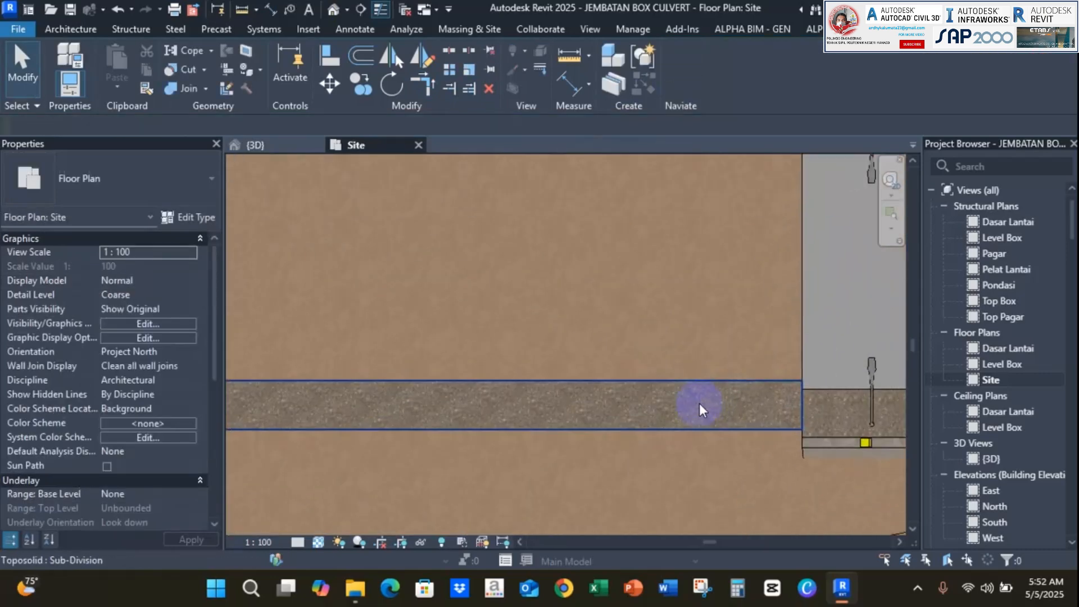
click(734, 399)
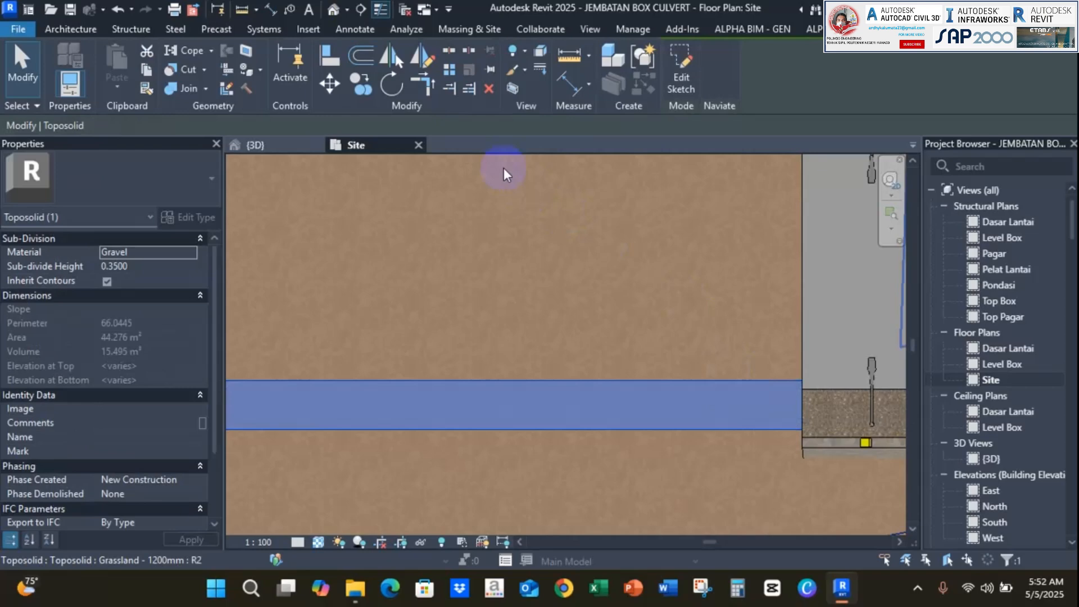
click(340, 93)
scroll(760, 389, up, 2)
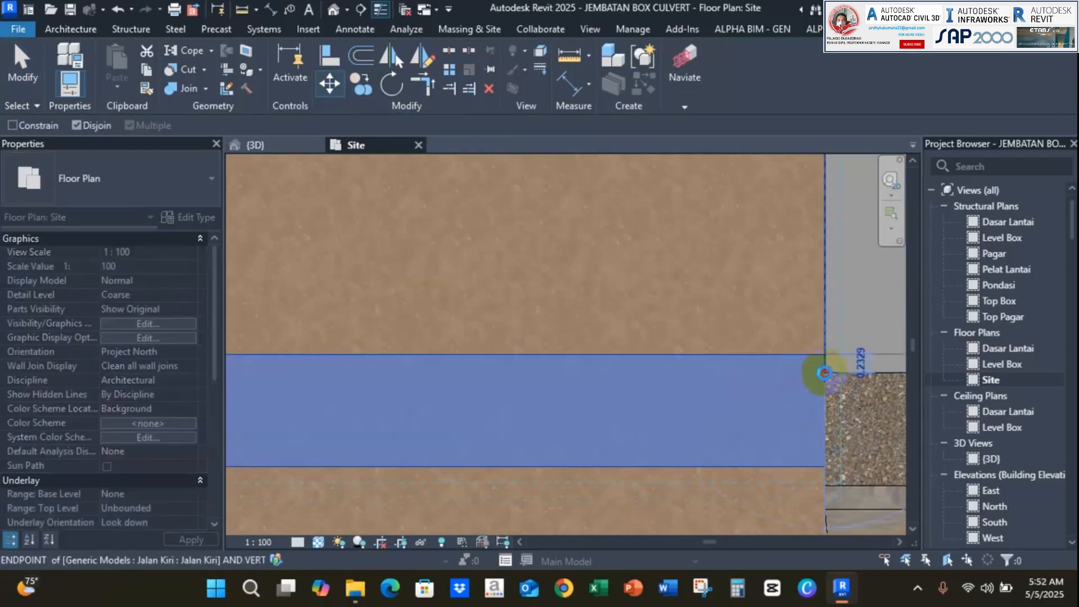
click(825, 373)
scroll(720, 364, down, 6)
key(Escape)
middle_drag(497, 309, 524, 340)
click(346, 94)
scroll(595, 281, down, 3)
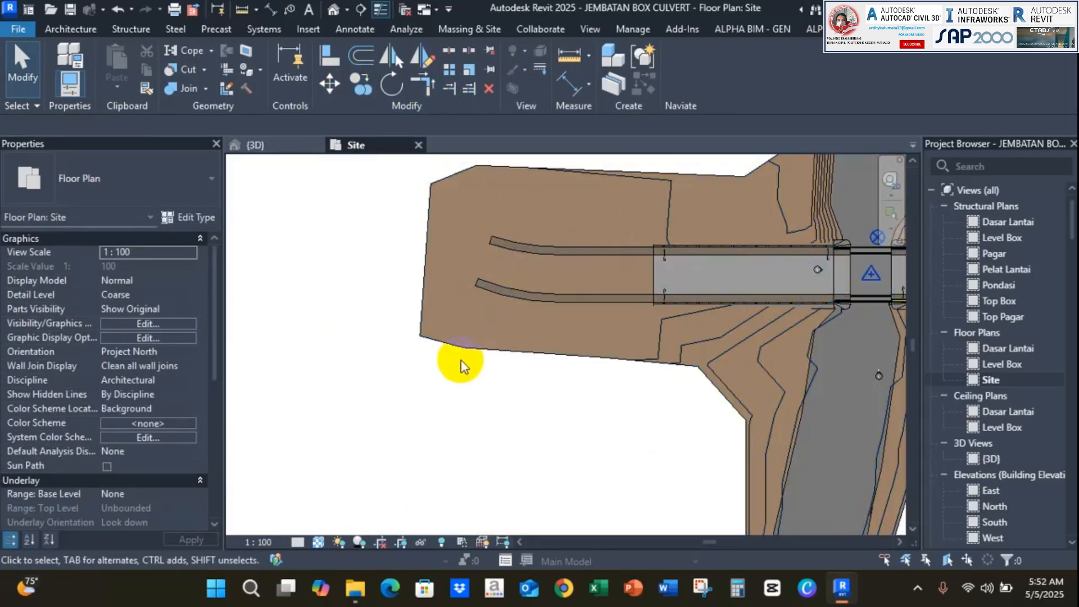
Start a sub-division on the terrain toposolid and draw a boundary line between the inner corners of both shoulders' curved outer ends
click(460, 355)
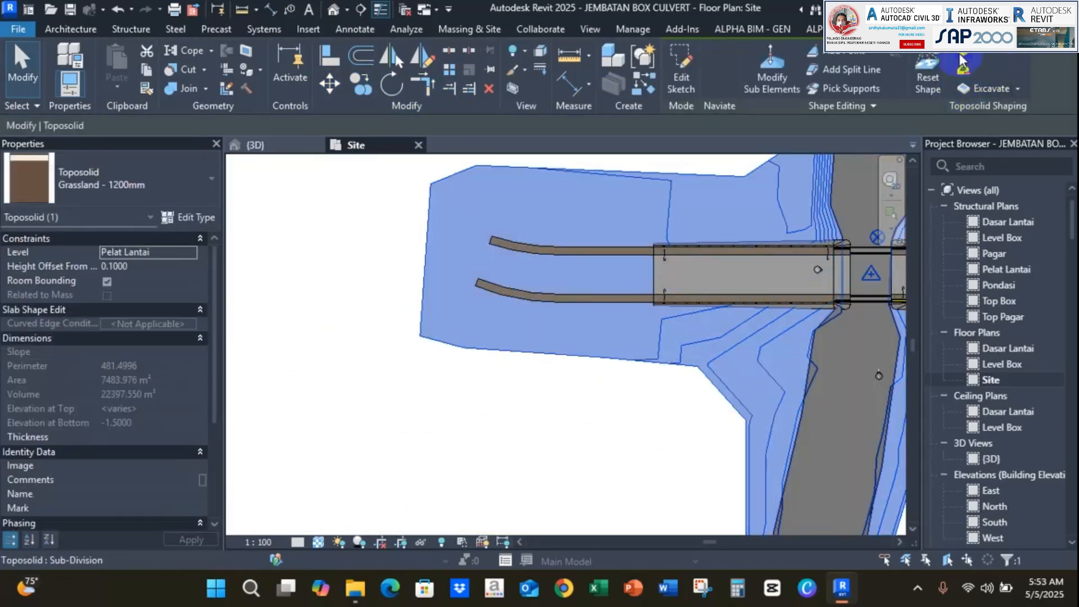
click(963, 62)
click(745, 60)
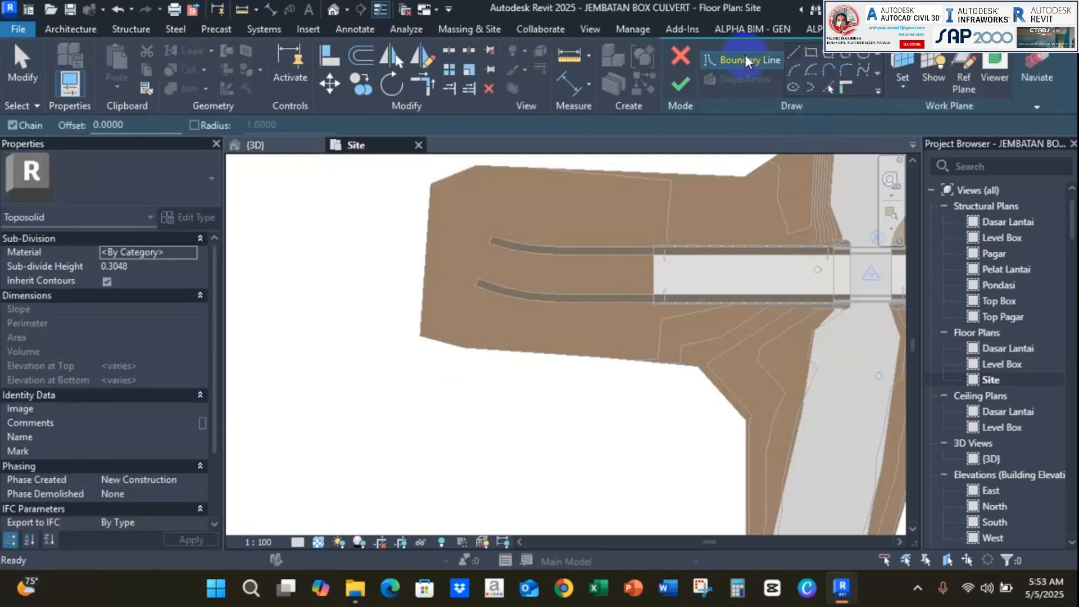
scroll(486, 247, up, 4)
click(533, 217)
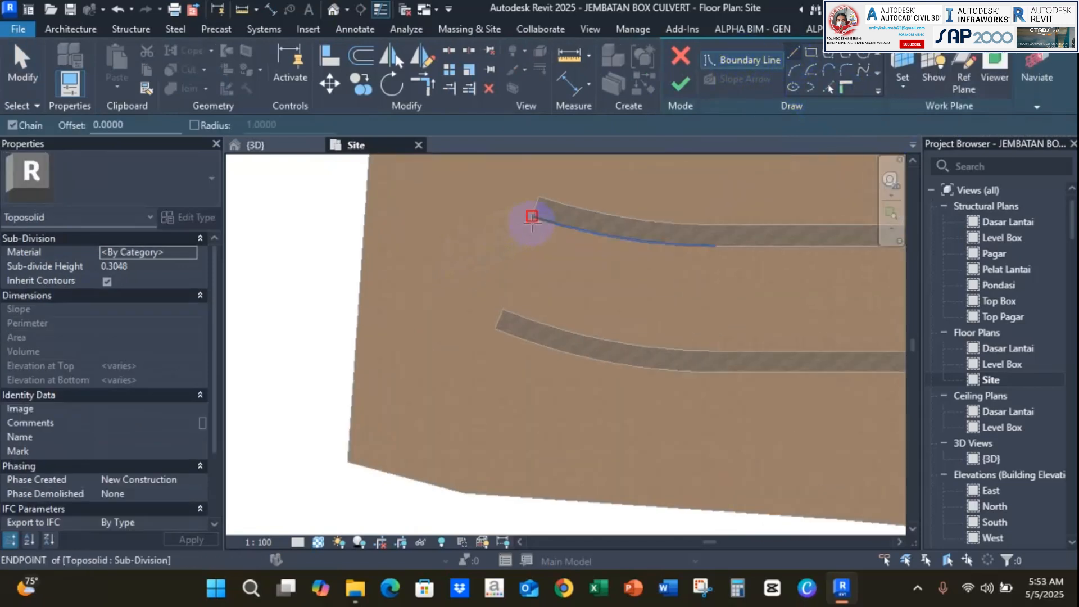
click(504, 310)
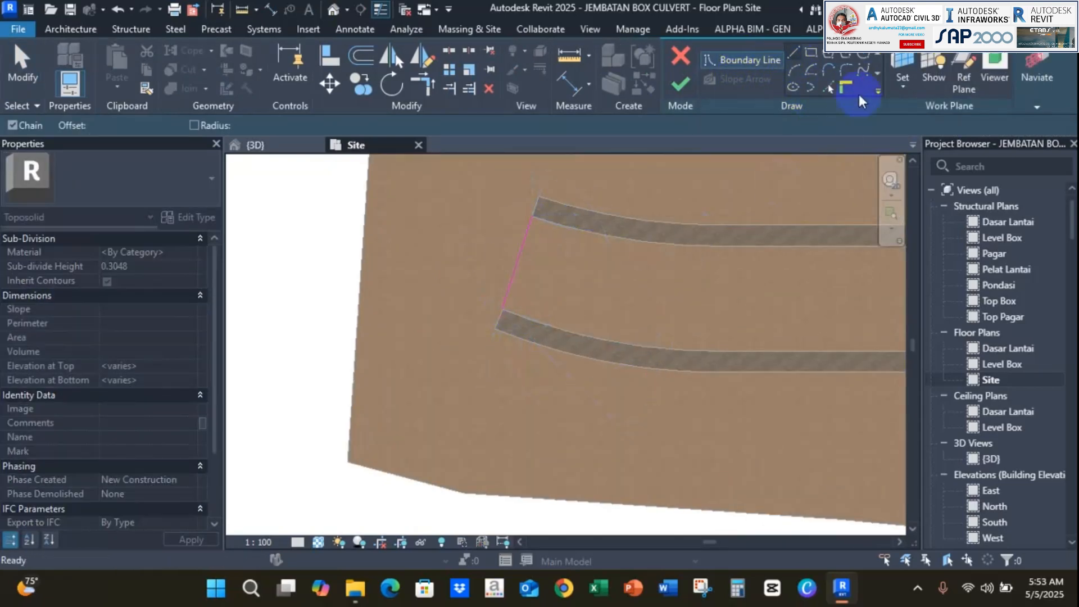
Pick the inner arcs and inner straight edges of both shoulders as boundary lines of the road sub-division
click(607, 343)
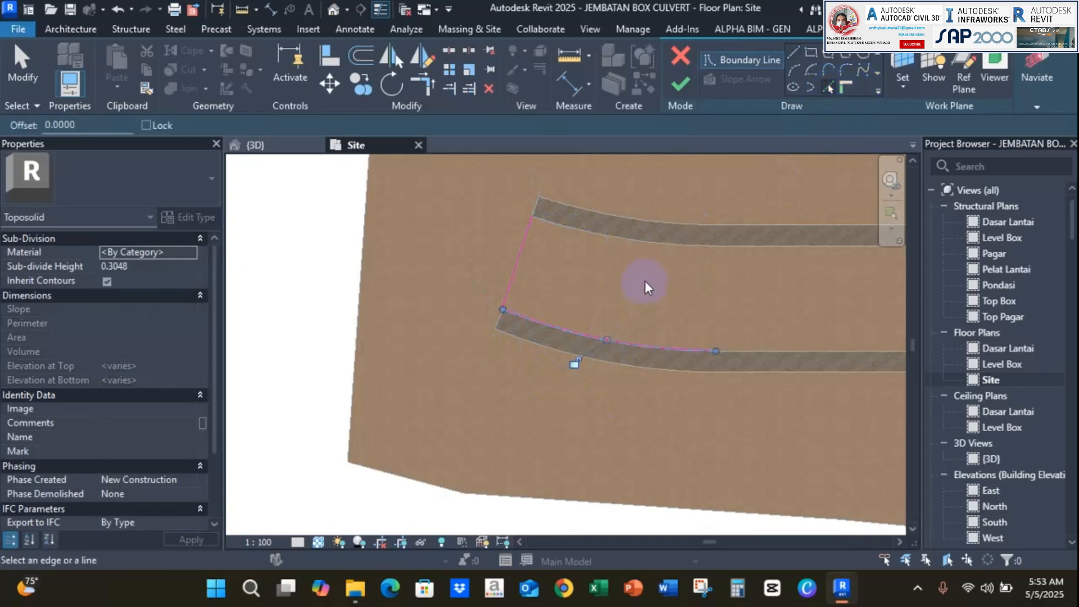
click(651, 245)
middle_drag(757, 265, 549, 260)
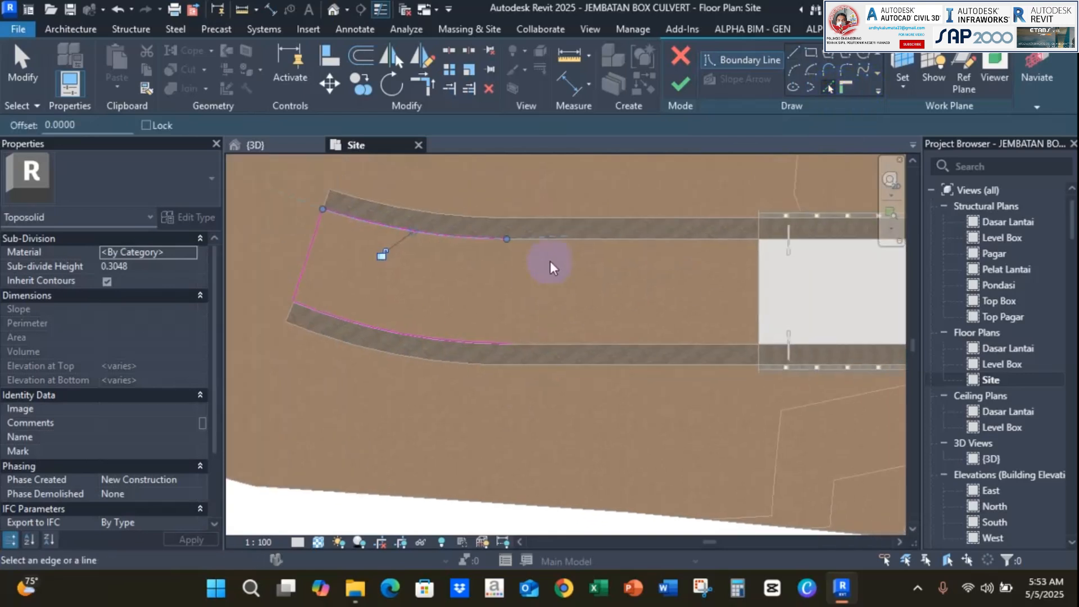
click(630, 240)
click(626, 345)
scroll(778, 332, up, 4)
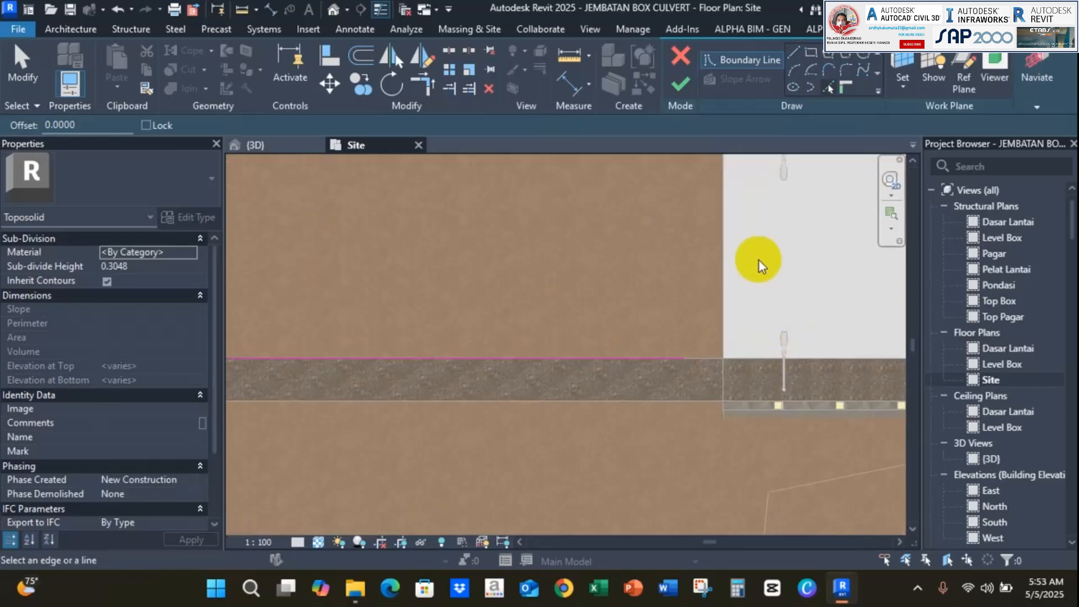
Extend both straight boundary lines of the road sub-division to the end edge of the bridge road
key(Escape)
middle_drag(755, 258, 650, 282)
scroll(564, 225, up, 3)
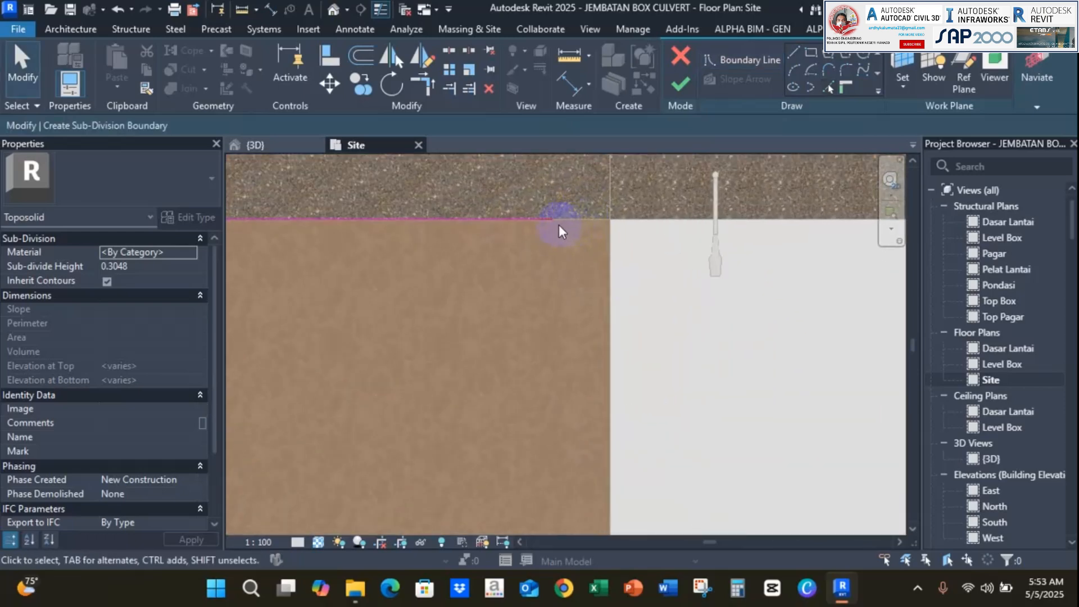
click(531, 221)
drag(553, 220, 610, 220)
middle_drag(601, 400, 571, 143)
click(543, 313)
drag(550, 316, 582, 313)
Draw a closing boundary line along the bridge road's end, from the lower straight line to the upper one
click(795, 56)
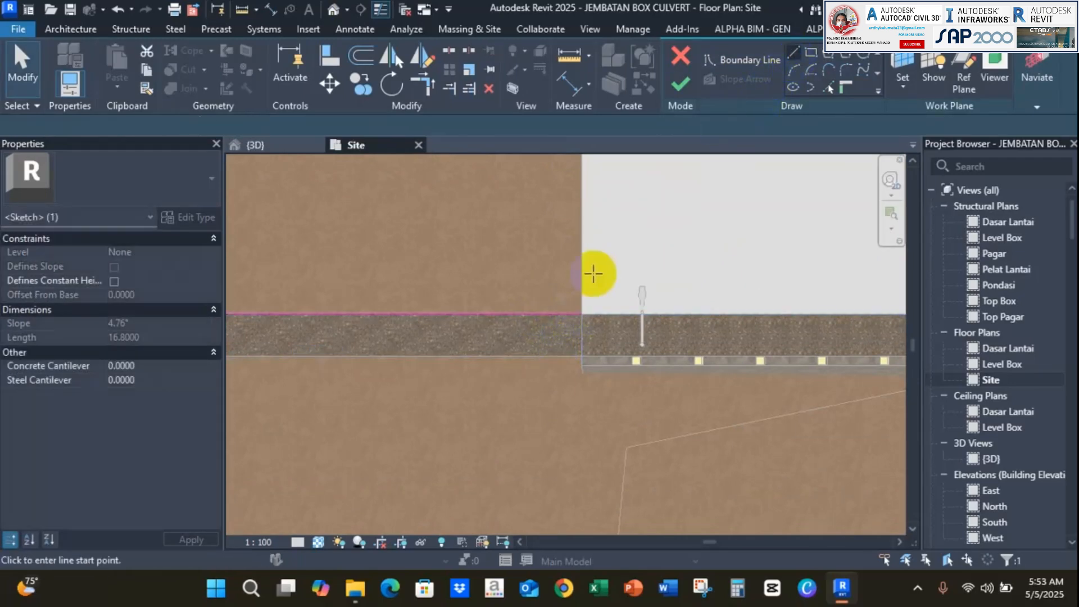
click(582, 313)
middle_drag(619, 248, 612, 443)
click(577, 301)
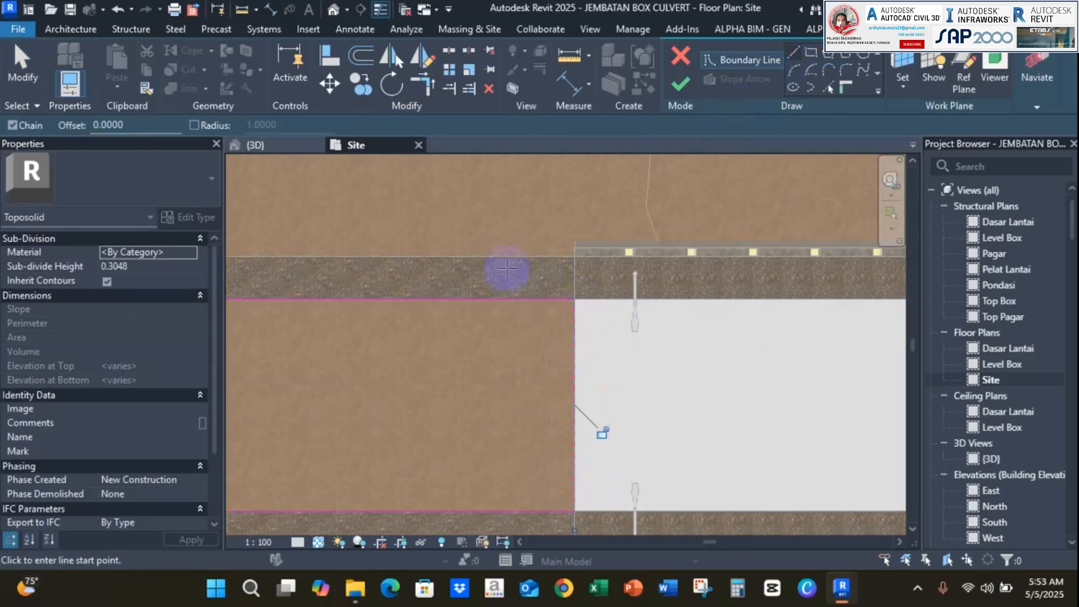
Set the road sub-division's material to Asphalt, Bitumen and its height to 0.35, and try to finish the boundary
click(188, 251)
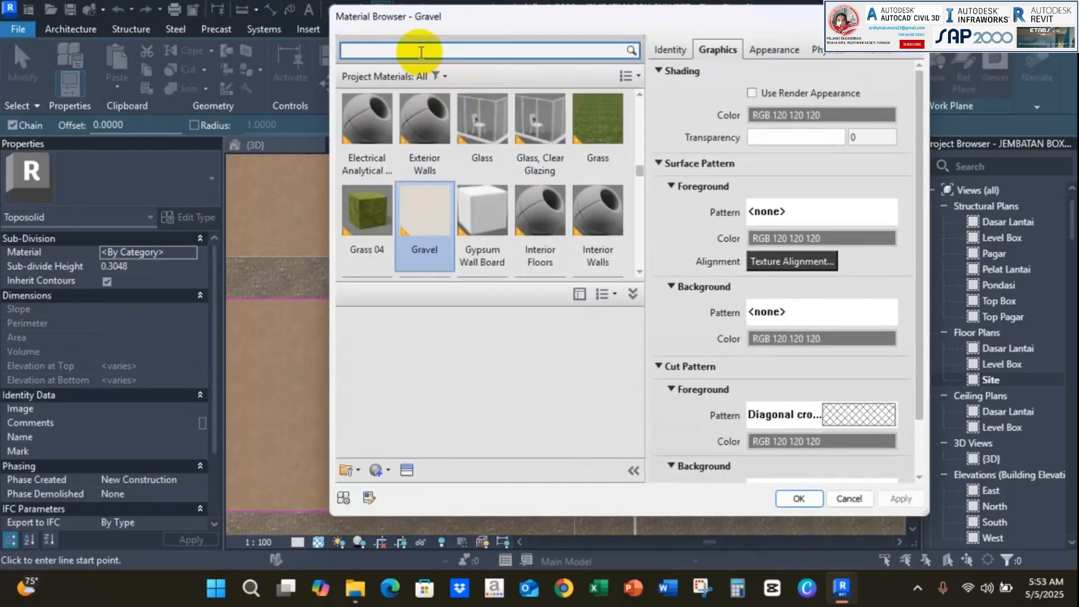
click(420, 52)
text(asphal)
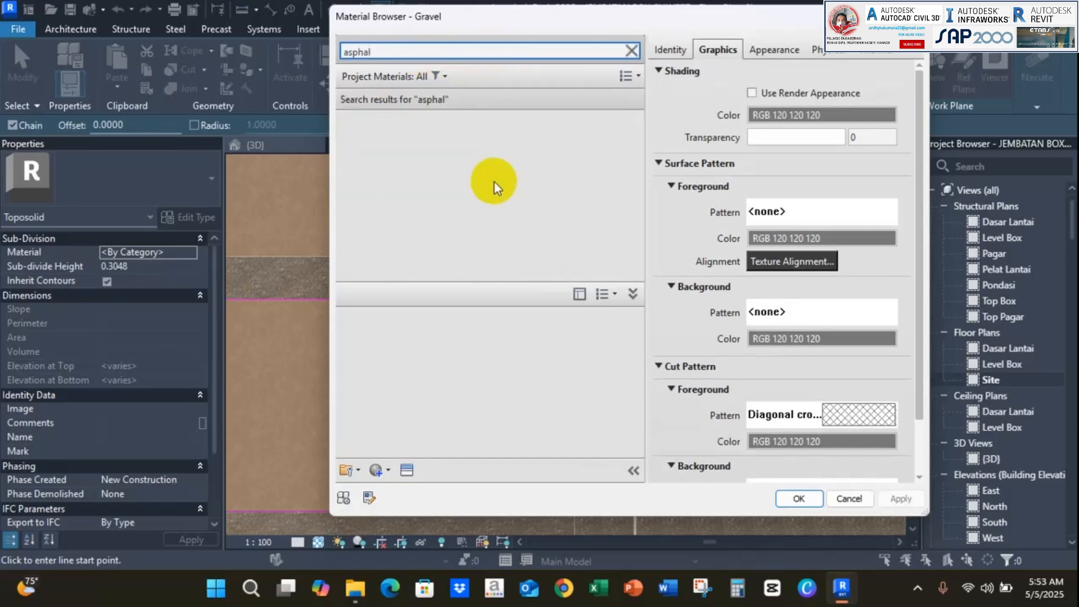
double_click(376, 145)
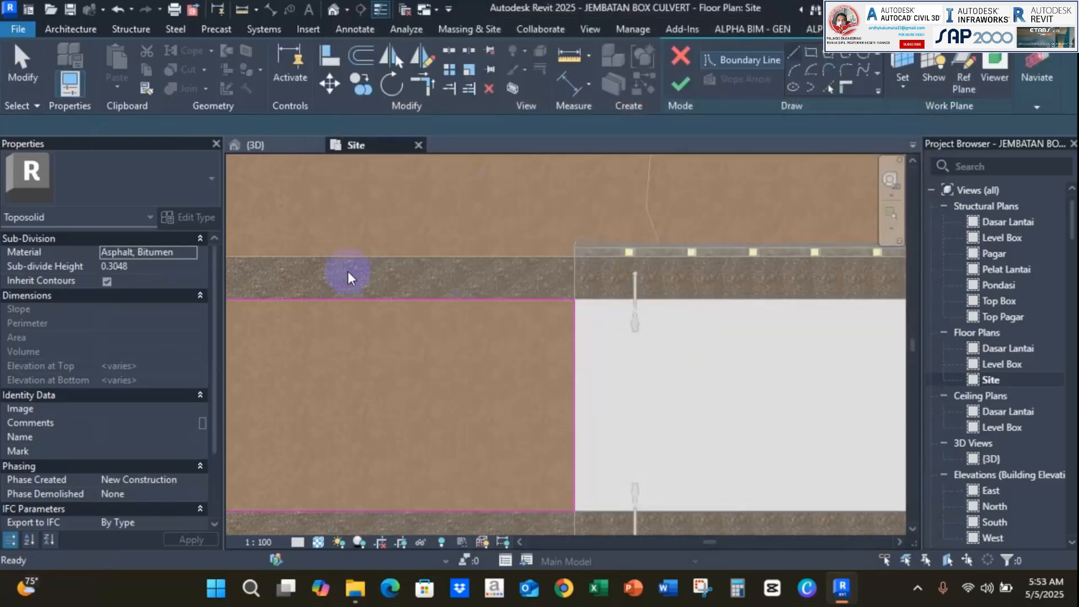
click(165, 267)
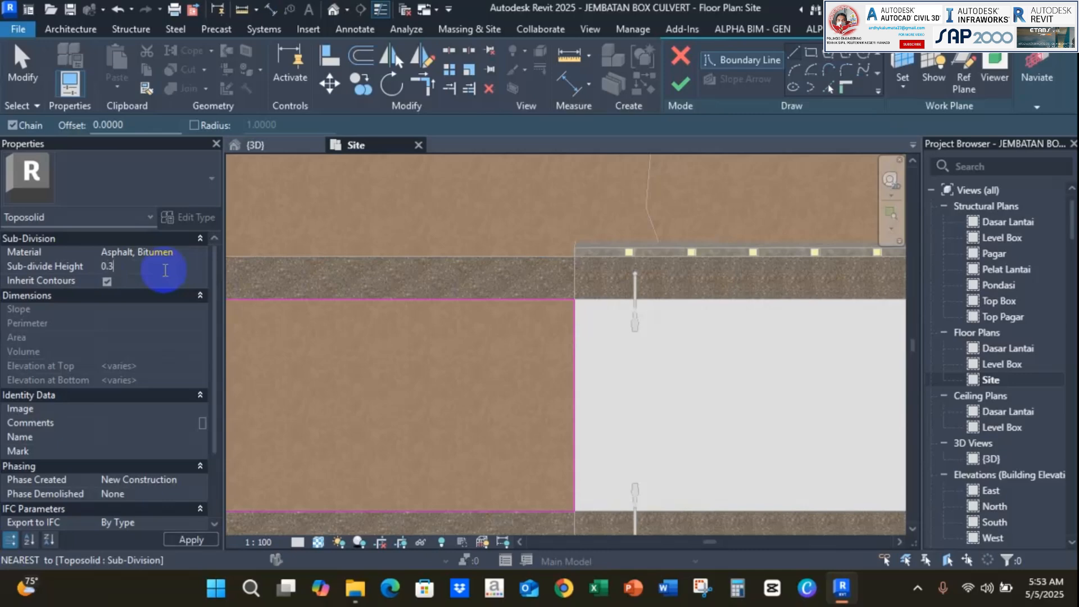
text(0.3500)
click(678, 86)
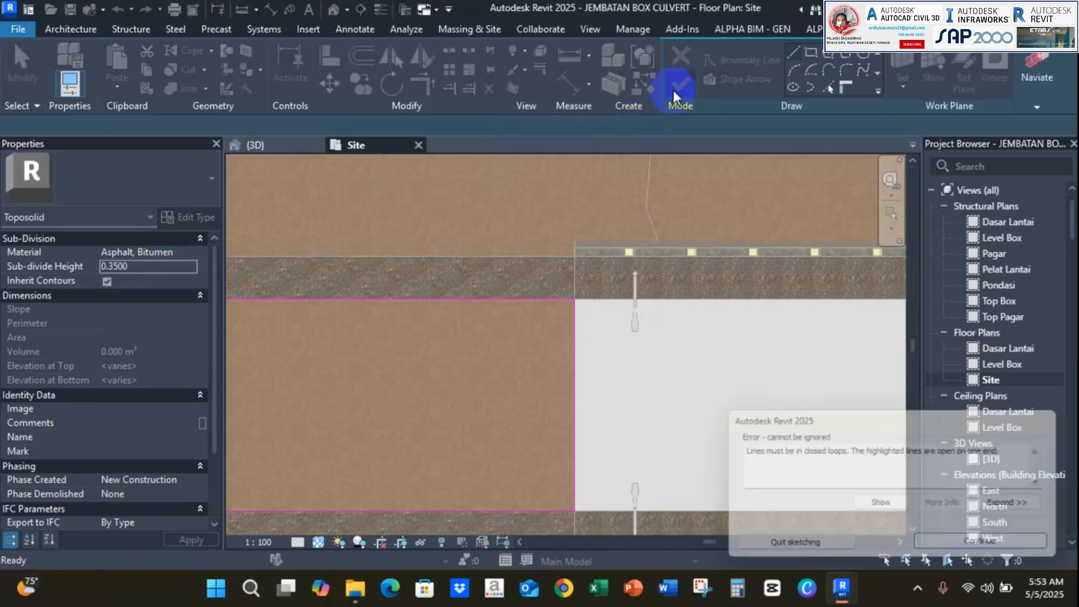
Join the slanted end line's open endpoint to the lower shoulder's inner corner and finish the road boundary
scroll(575, 299, down, 5)
scroll(372, 330, up, 10)
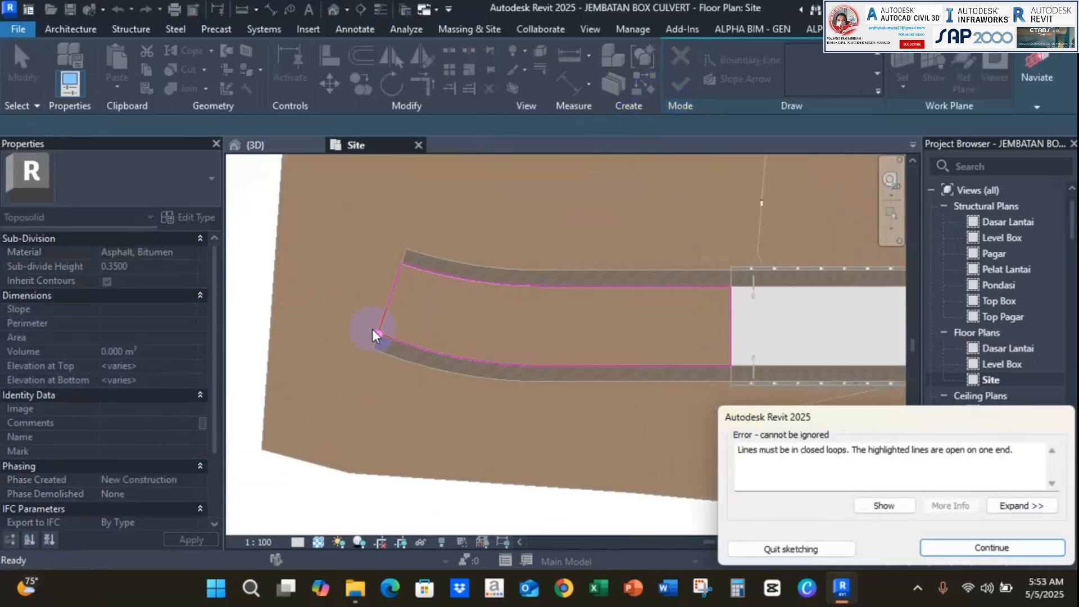
scroll(432, 338, up, 4)
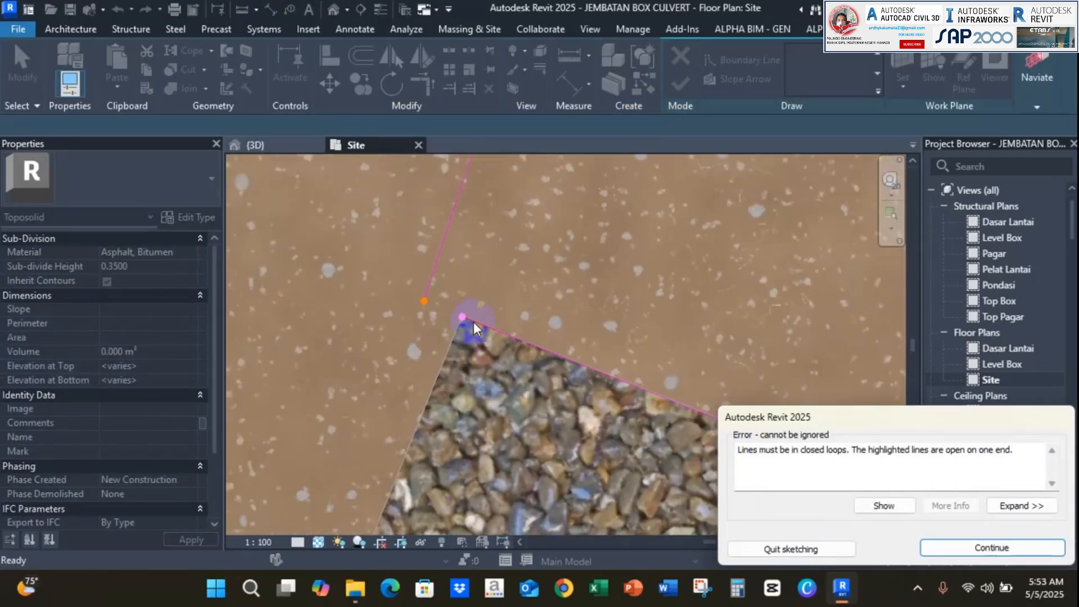
scroll(486, 304, down, 8)
scroll(431, 354, down, 2)
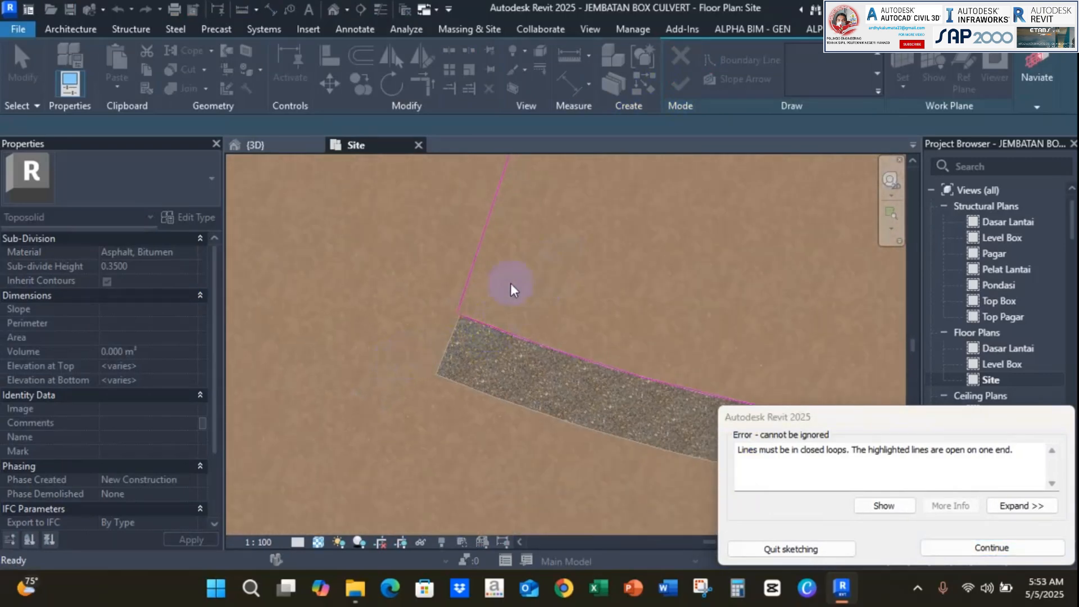
scroll(472, 310, up, 3)
scroll(448, 314, up, 2)
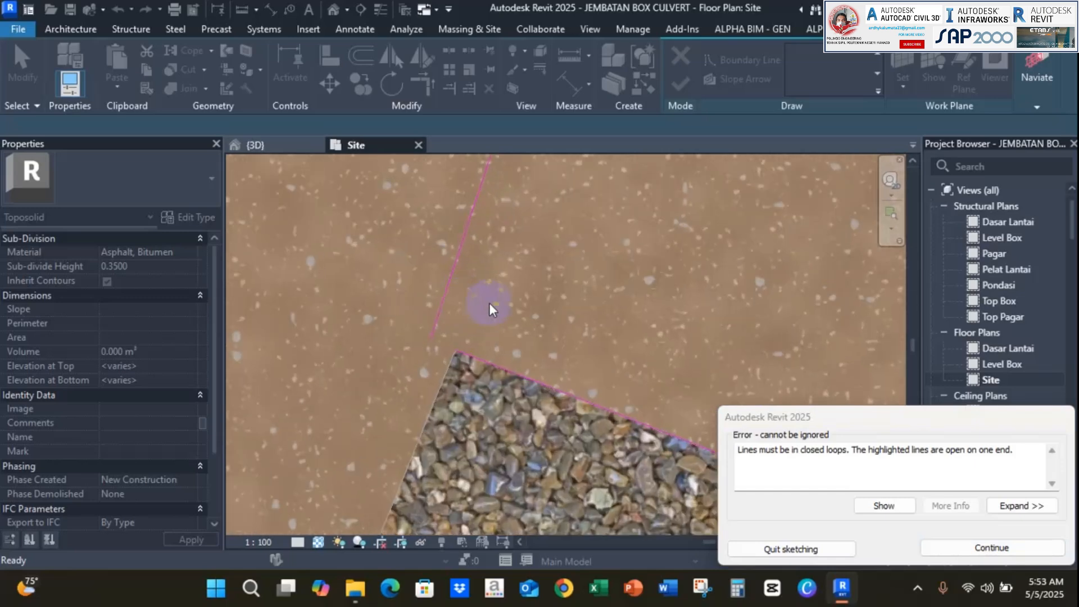
click(983, 549)
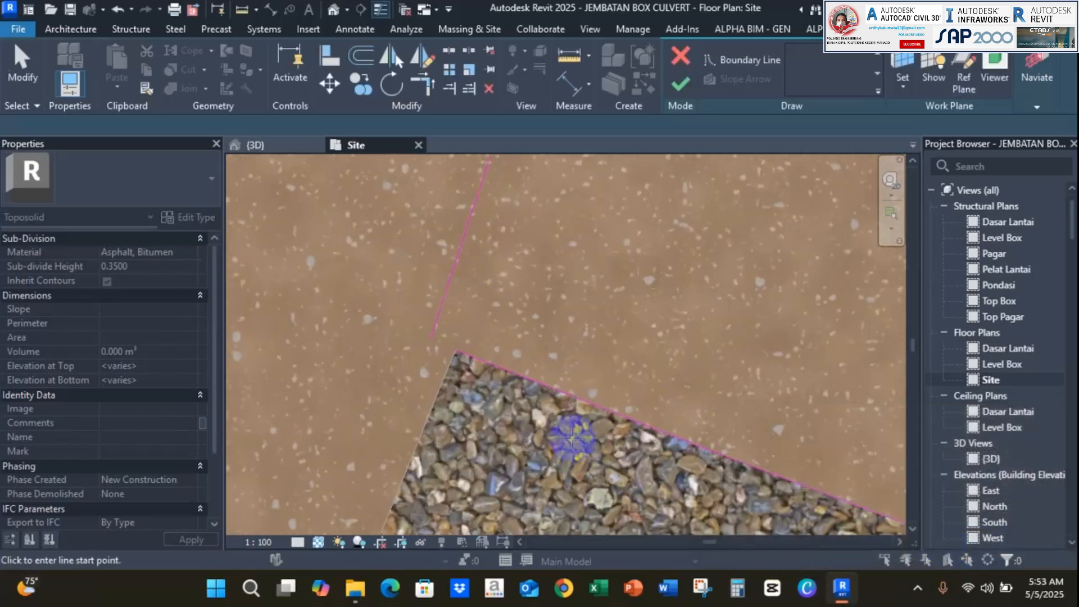
key(Escape)
click(439, 314)
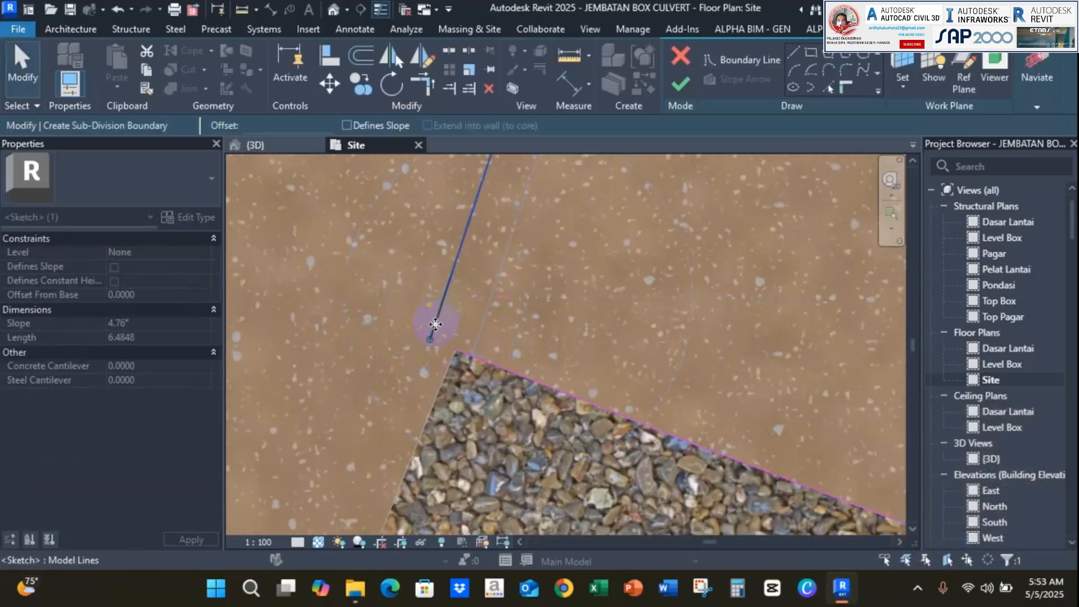
drag(432, 339, 456, 351)
key(Escape)
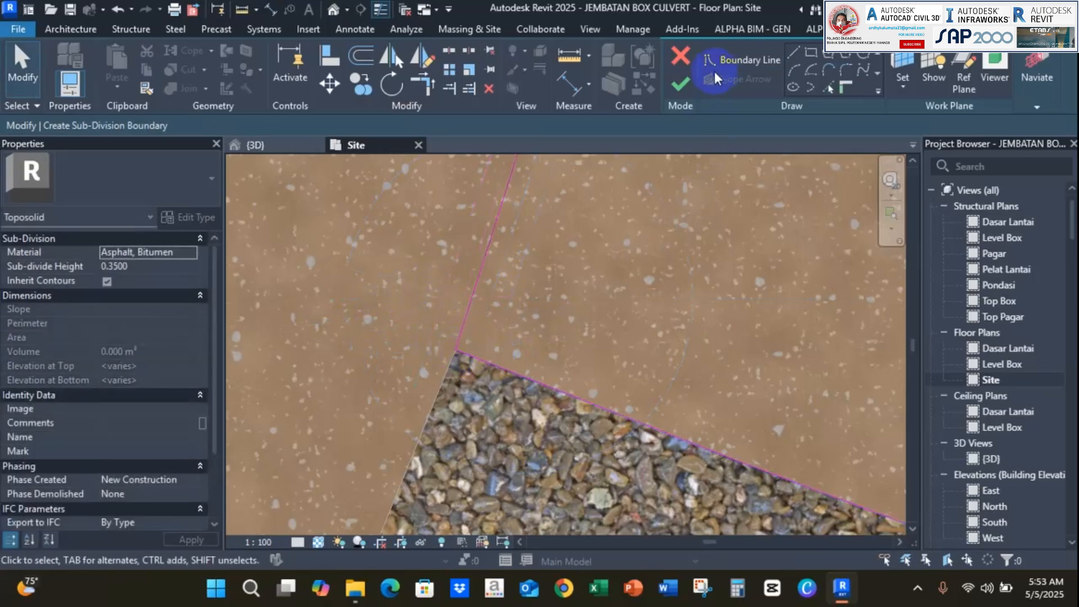
click(685, 86)
key(Escape)
scroll(506, 302, down, 5)
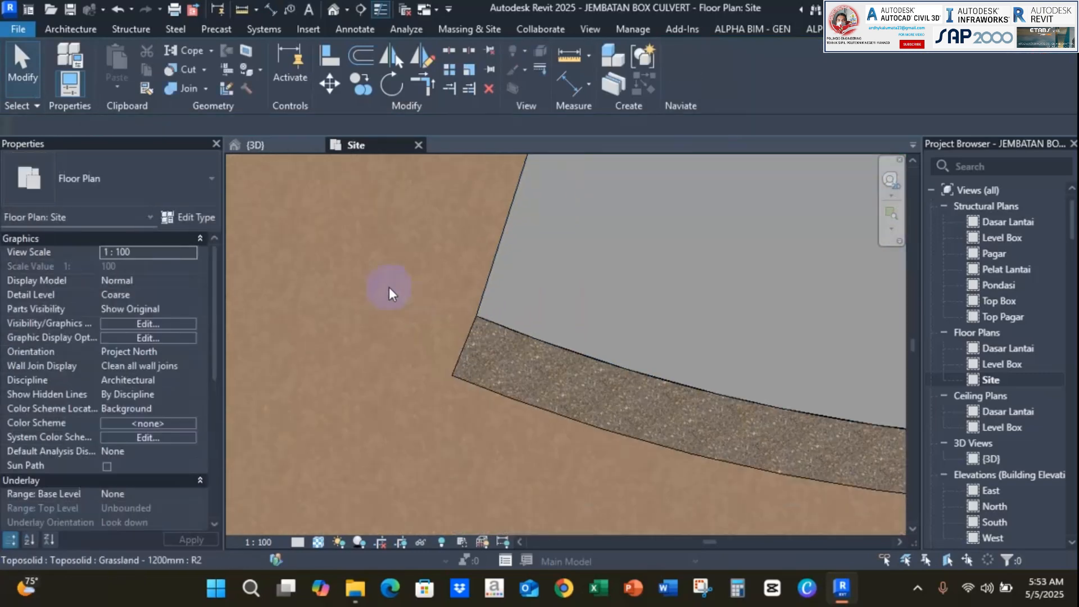
Examine the new asphalt sub-division and its junction with the bridge road in the 3D view
click(256, 145)
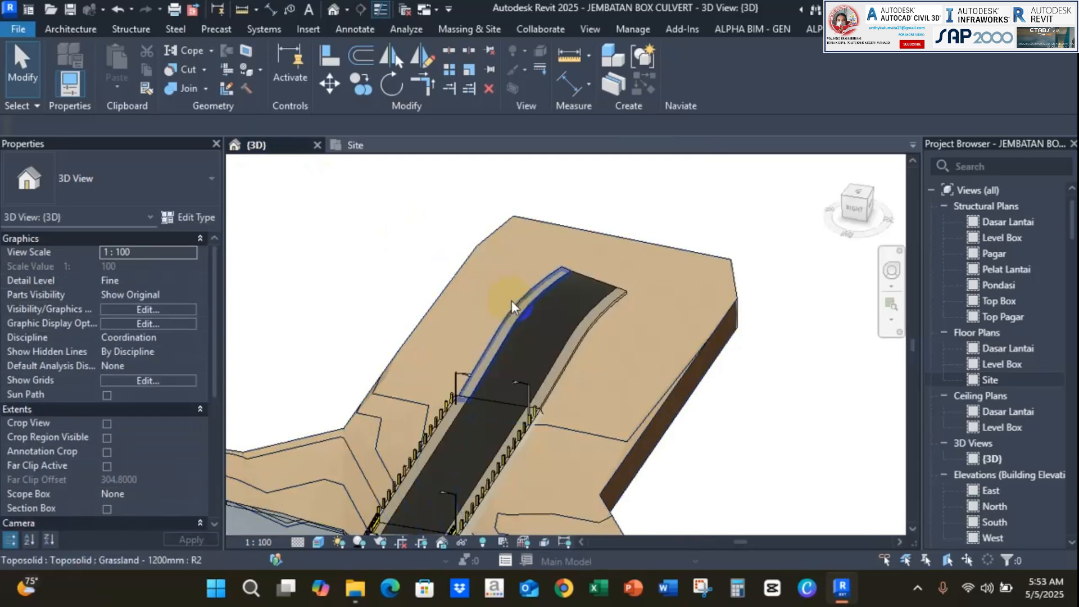
shift+middle_drag(568, 329, 493, 331)
scroll(656, 383, up, 5)
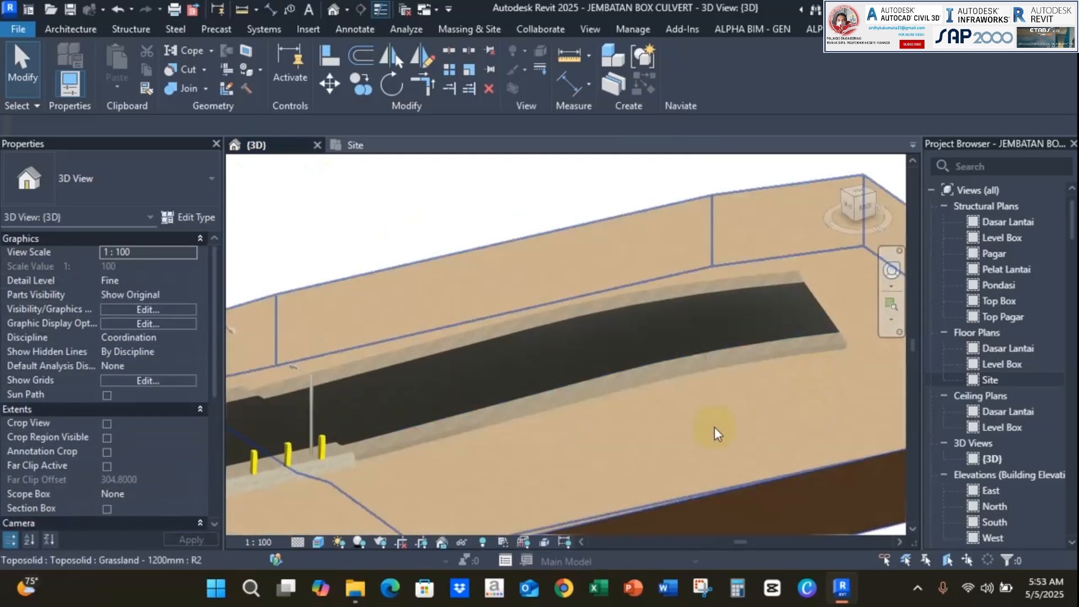
shift+middle_drag(714, 427, 642, 413)
scroll(465, 369, down, 1)
middle_drag(423, 497, 482, 418)
middle_drag(450, 510, 524, 372)
scroll(498, 373, up, 6)
scroll(396, 321, up, 3)
middle_drag(396, 321, 381, 455)
Set the asphalt road sub-division's height to 0.45
click(510, 341)
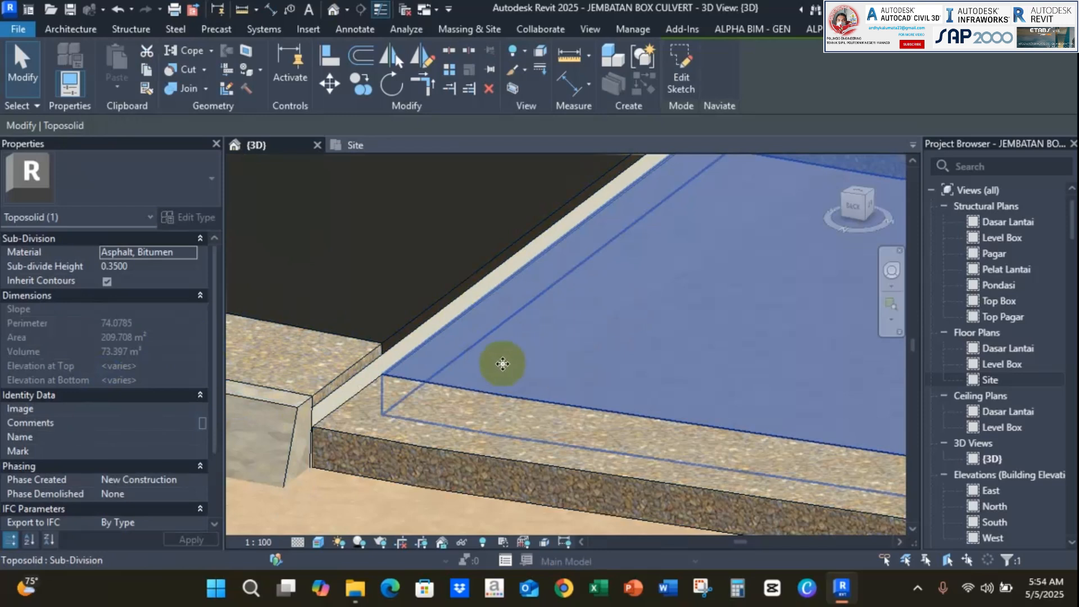
click(144, 269)
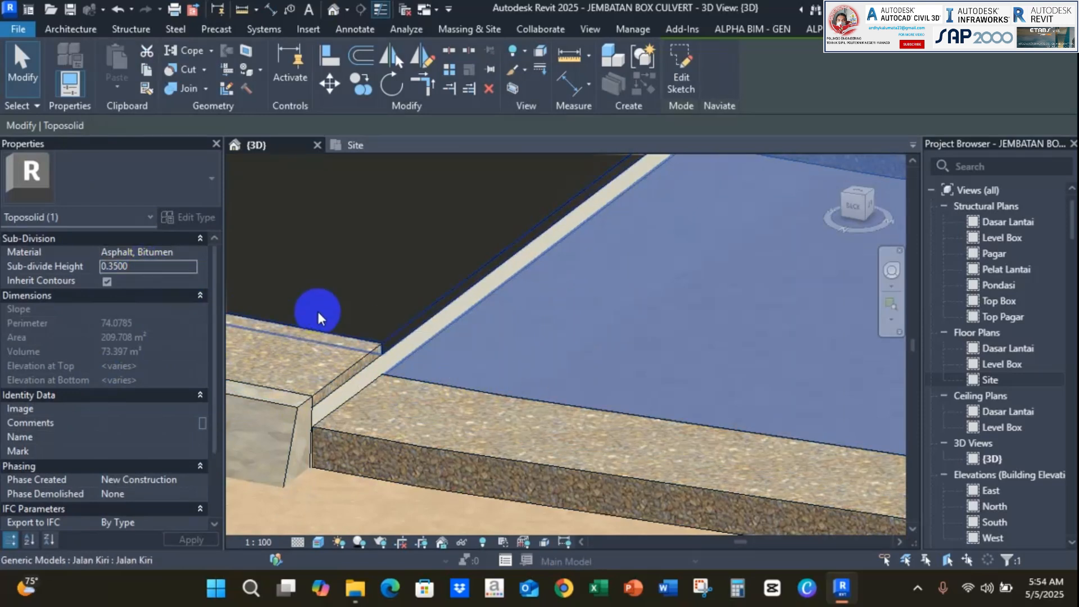
click(144, 268)
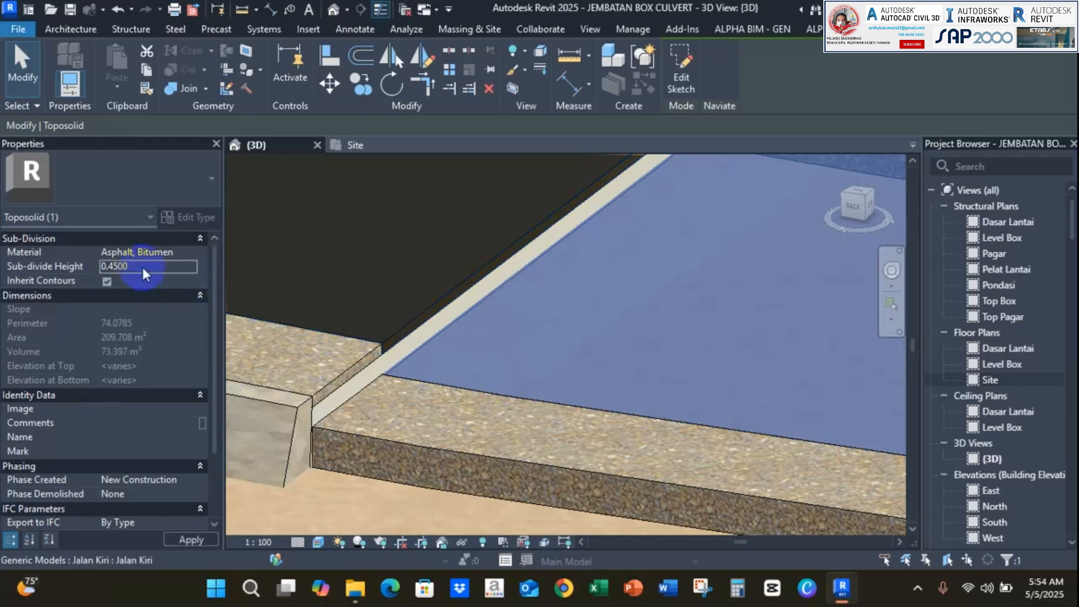
scroll(404, 331, up, 4)
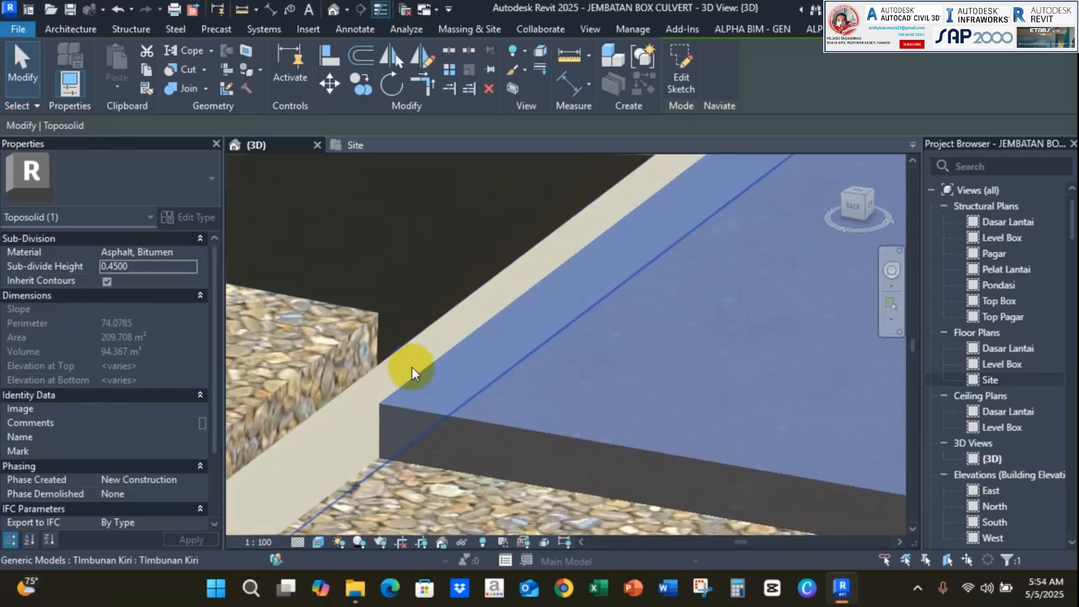
Try to align the asphalt sub-division's top surface with the bridge road's top surface
key(a)
key(l)
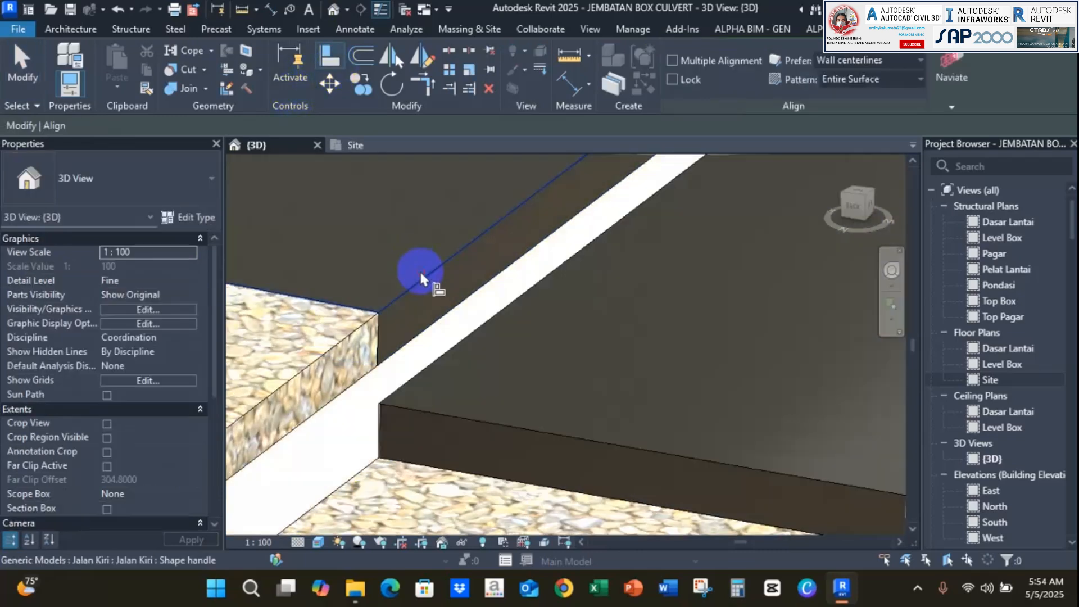
click(482, 340)
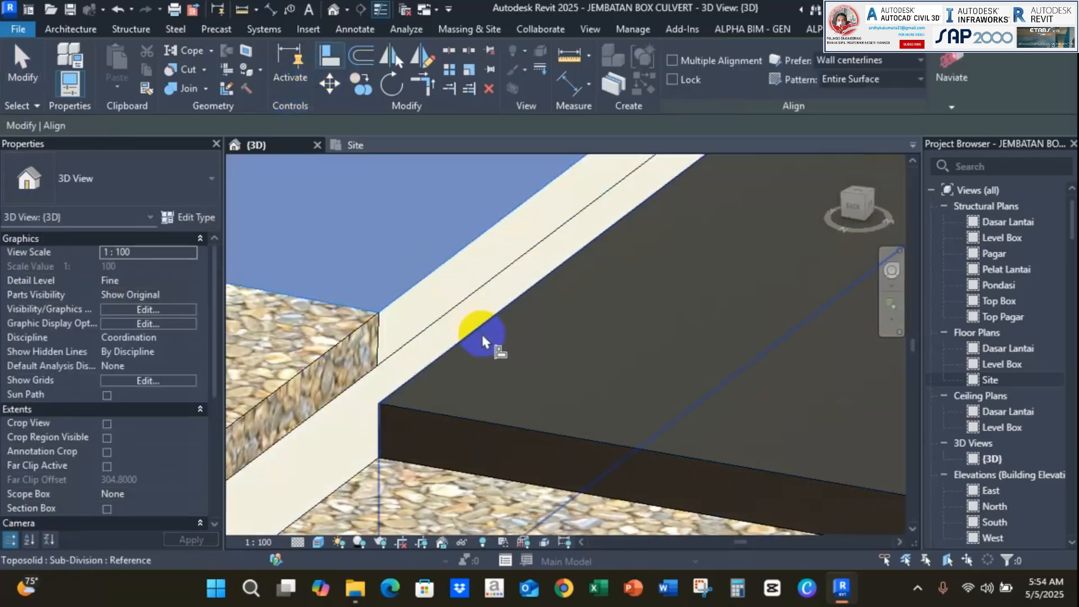
click(444, 416)
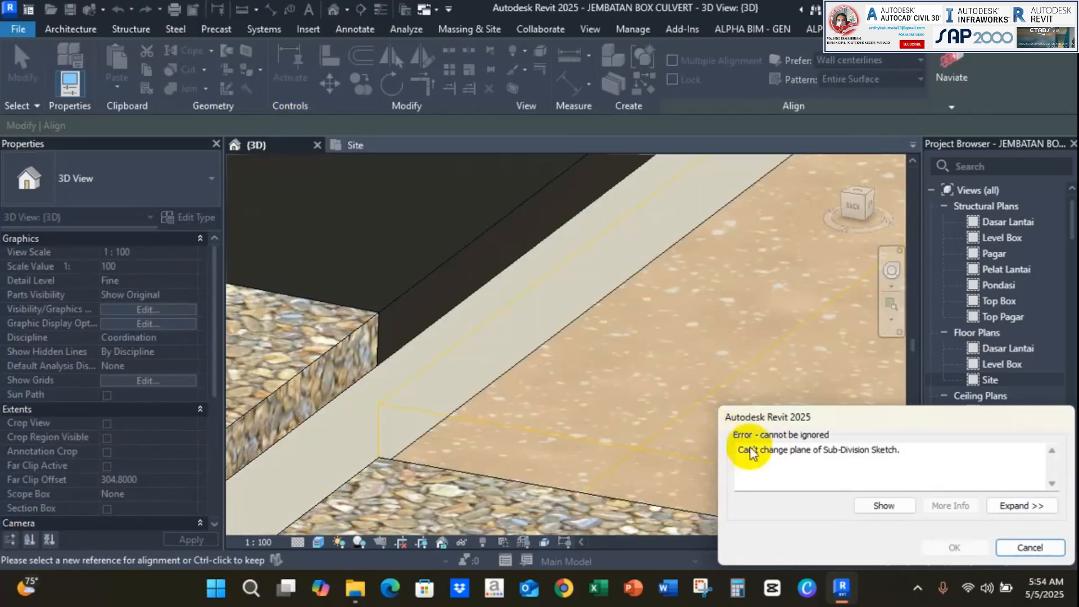
key(Escape)
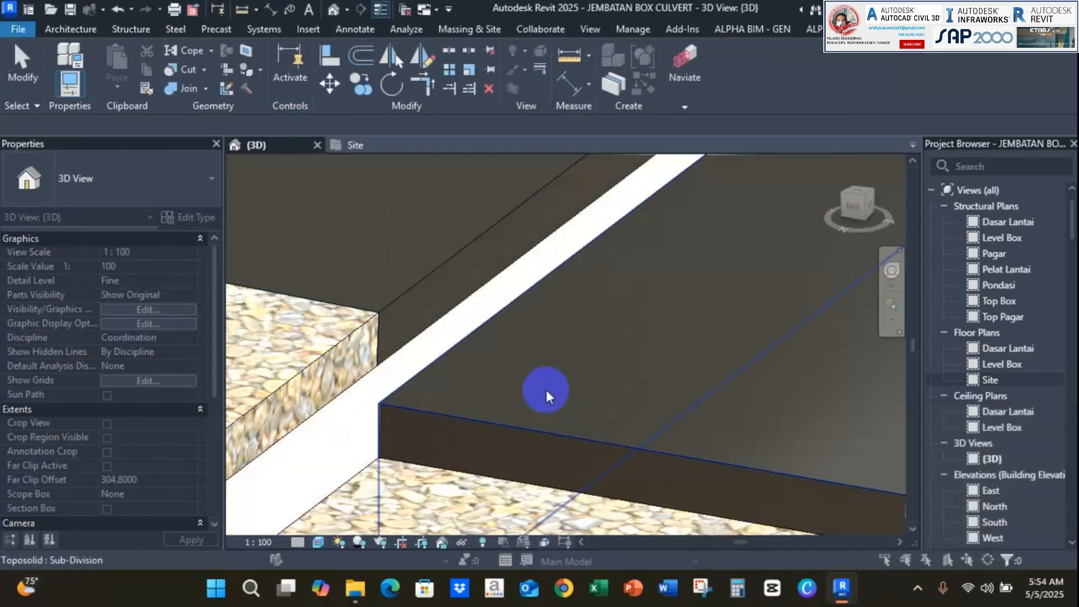
Try heights of 0.65 and 0.60 for the asphalt road sub-division against the bridge road surface
scroll(473, 367, down, 5)
click(520, 361)
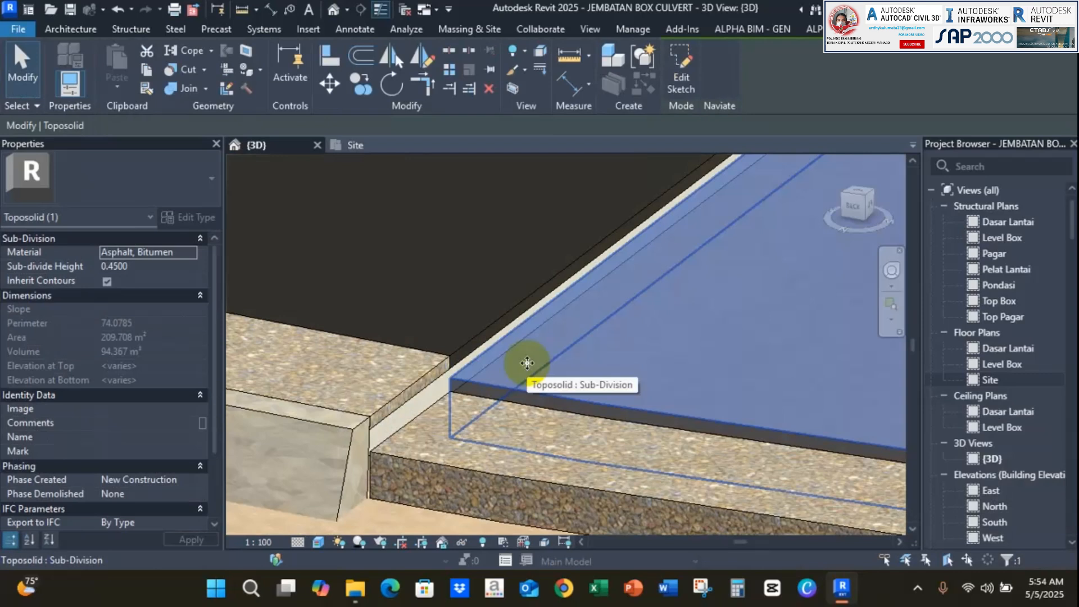
click(147, 270)
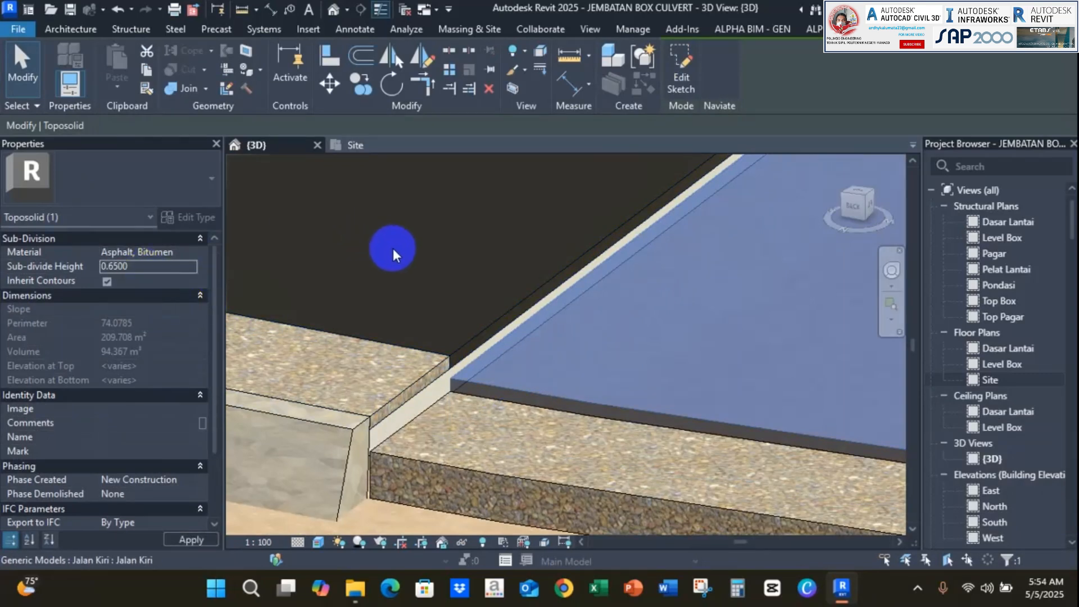
scroll(506, 326, up, 3)
click(161, 263)
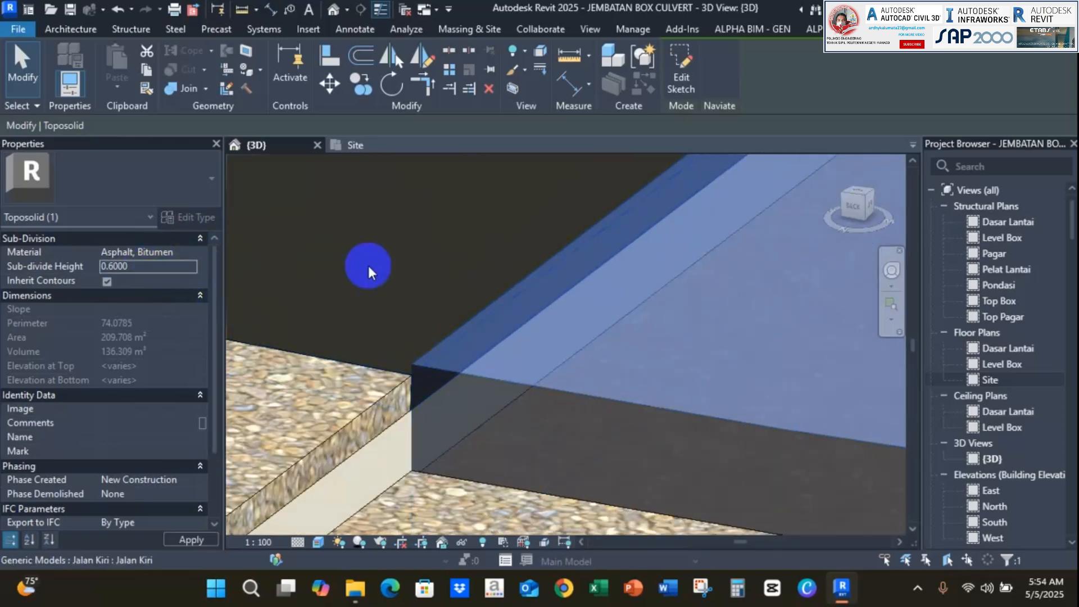
click(473, 349)
Set the asphalt road sub-division's height to 0.63
click(136, 268)
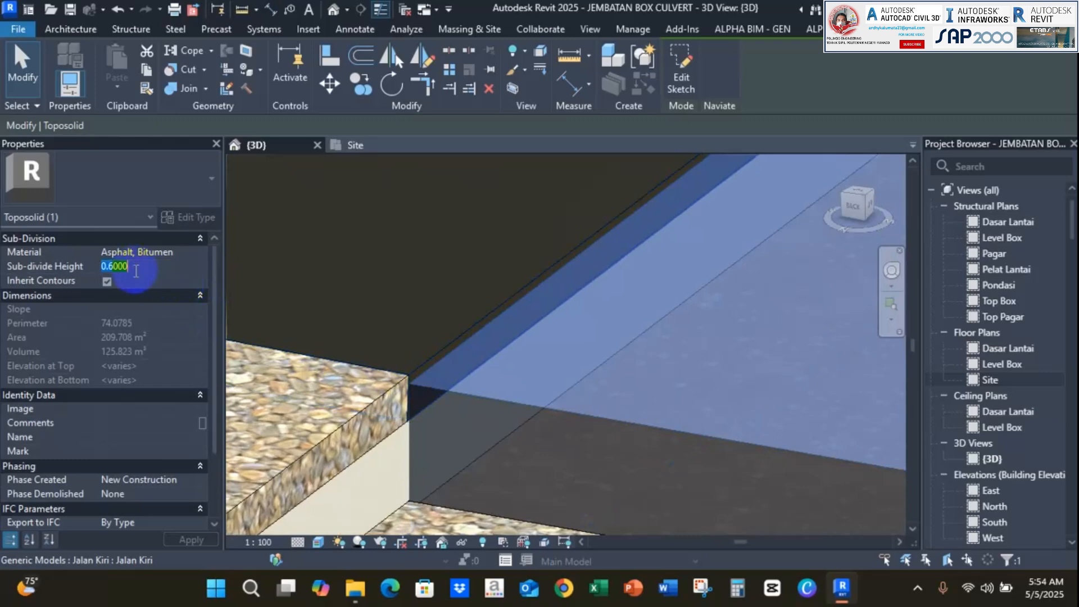
click(445, 336)
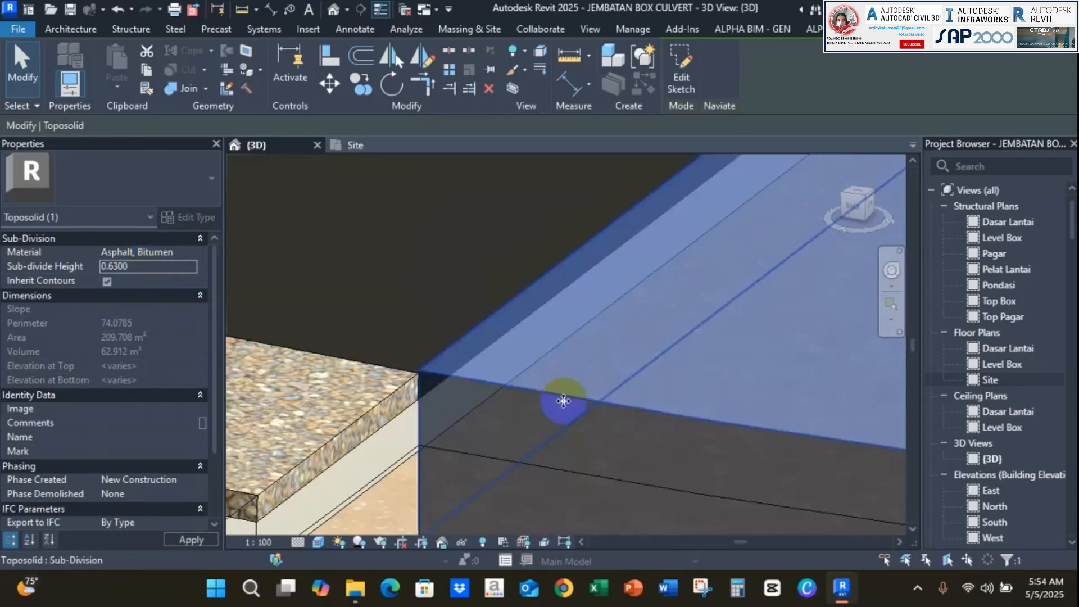
click(561, 400)
Set the asphalt road sub-division's height to 0.62 to match the bridge road surface
click(450, 366)
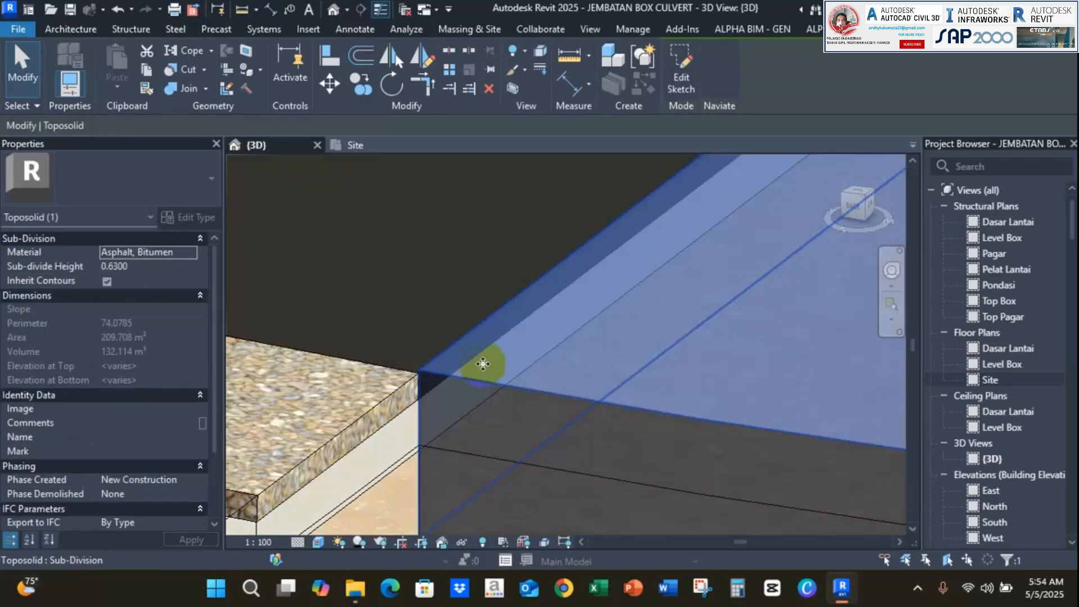
click(165, 268)
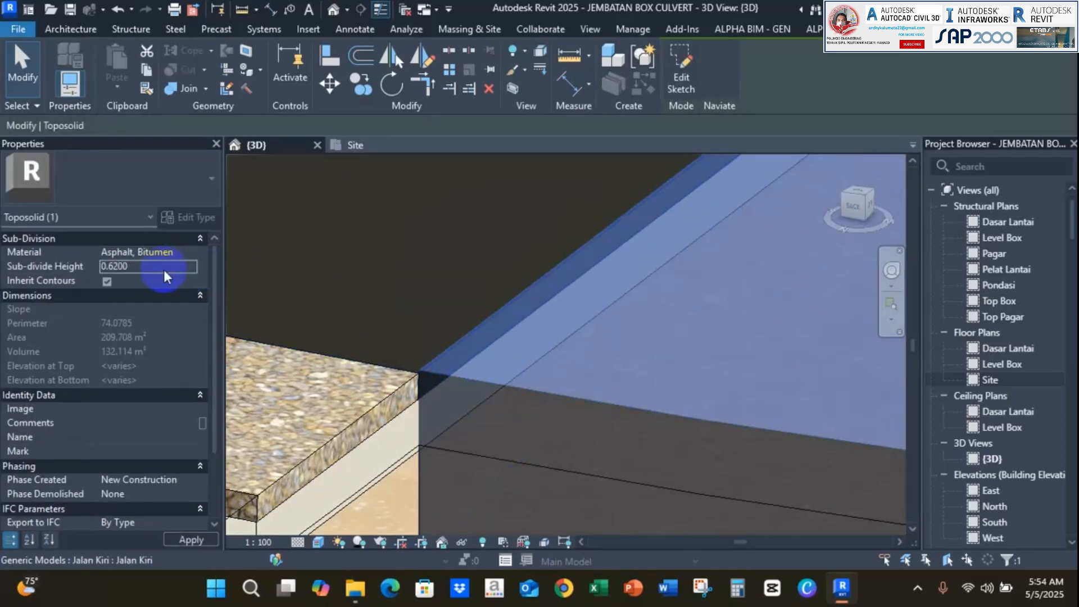
click(445, 407)
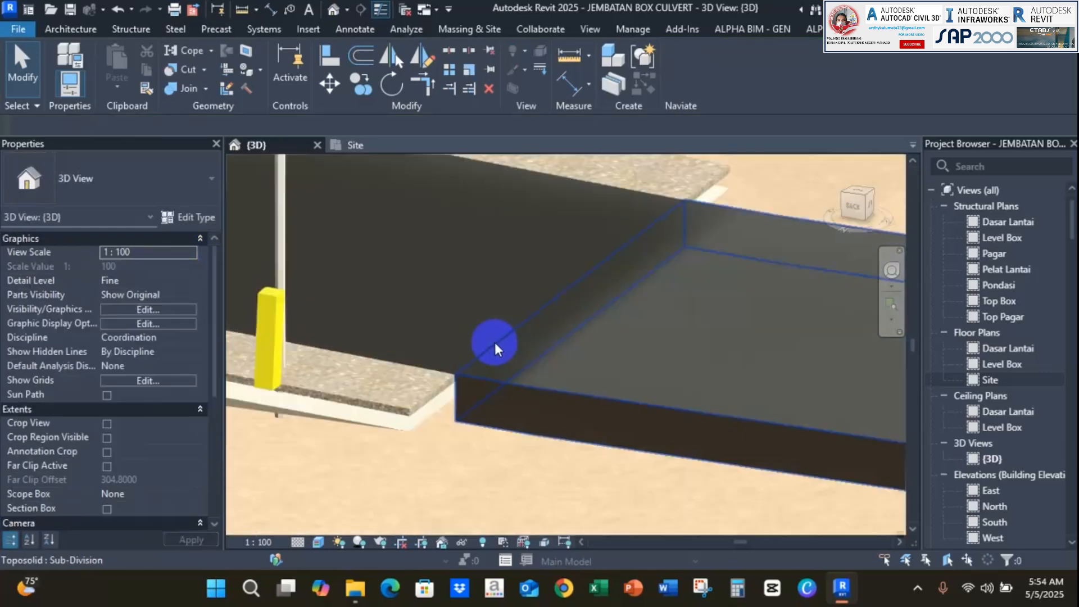
Set the height of both gravel shoulder sub-divisions beside the new asphalt road to 0.65
click(502, 416)
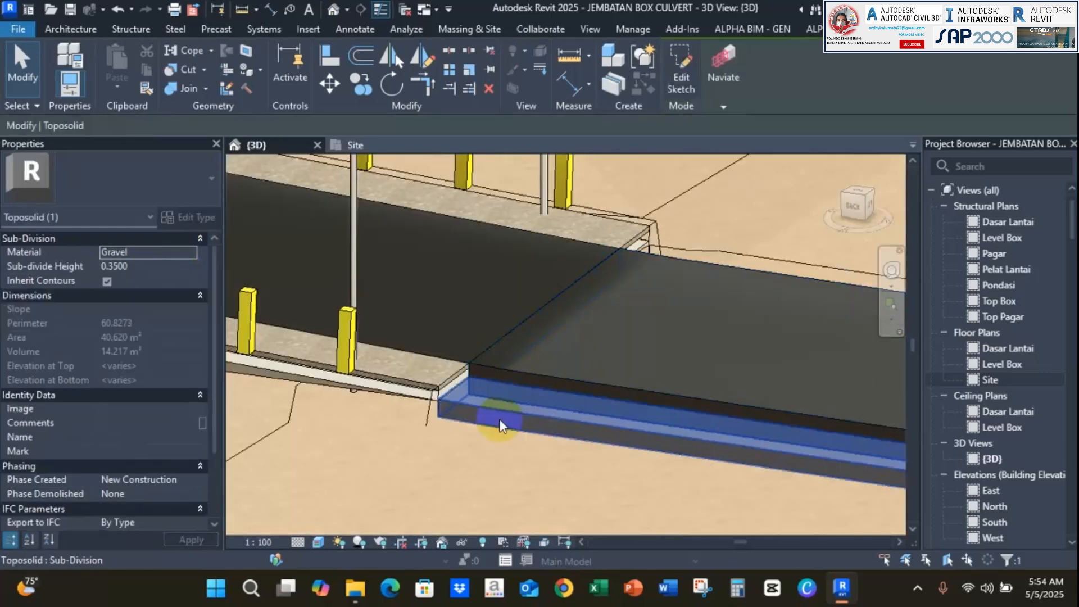
ctrl+click(707, 250)
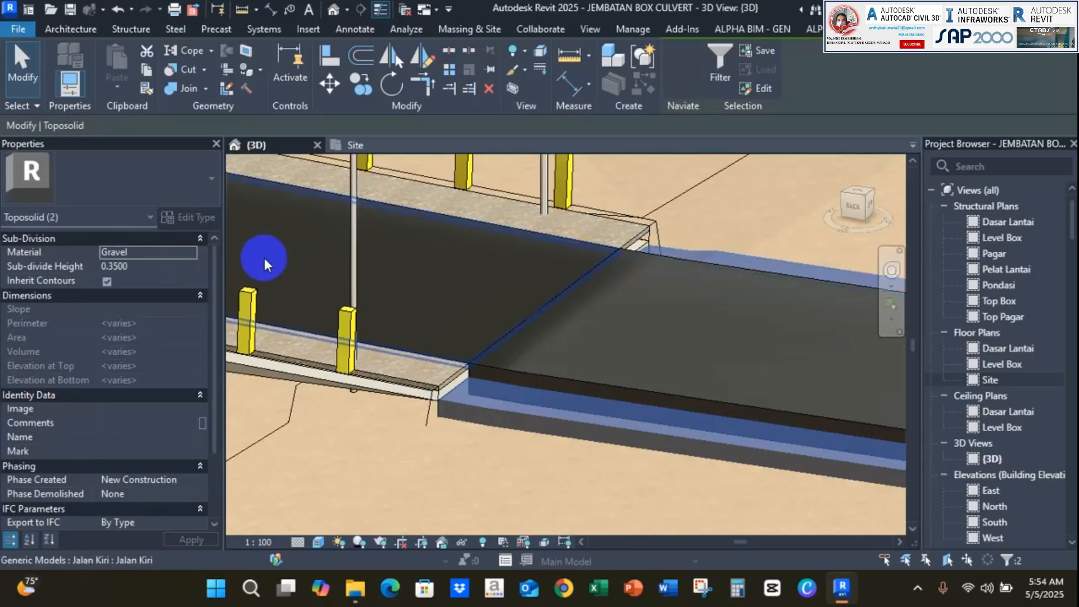
click(160, 267)
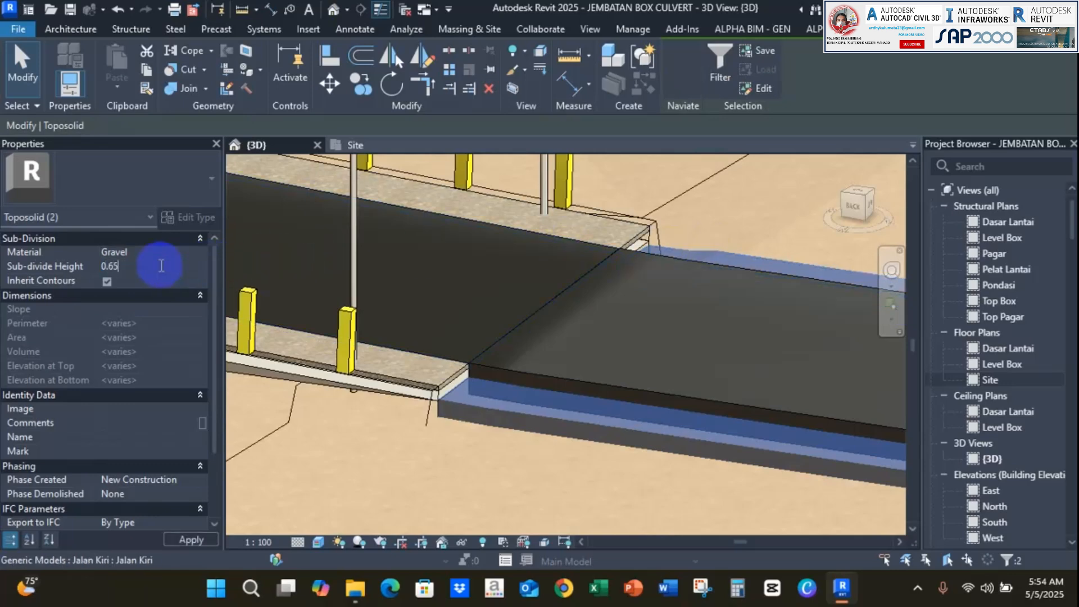
click(435, 403)
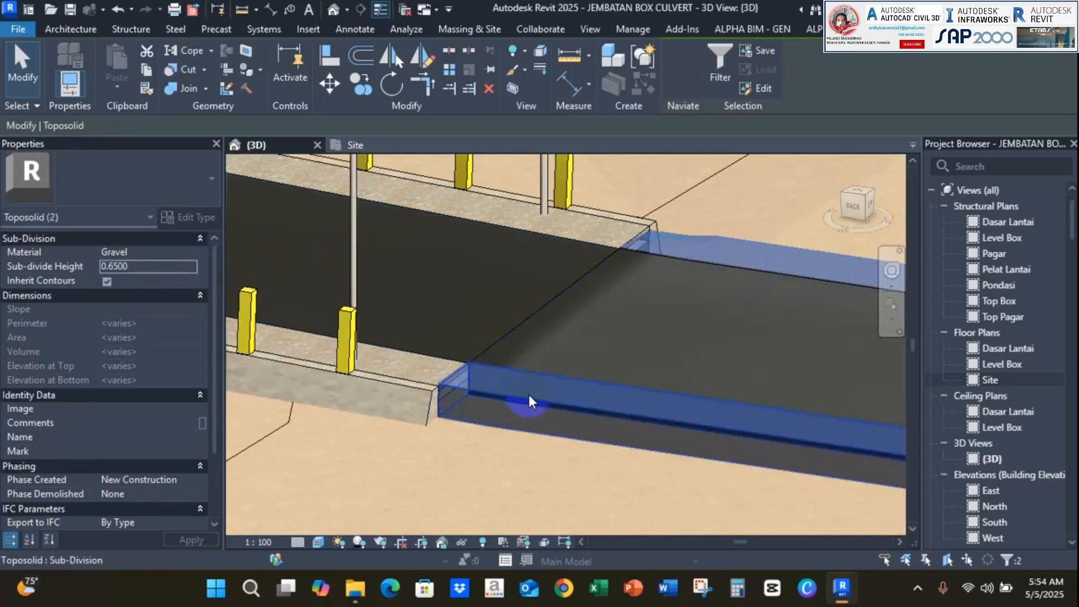
key(Escape)
scroll(483, 415, down, 4)
shift+middle_drag(595, 444, 598, 478)
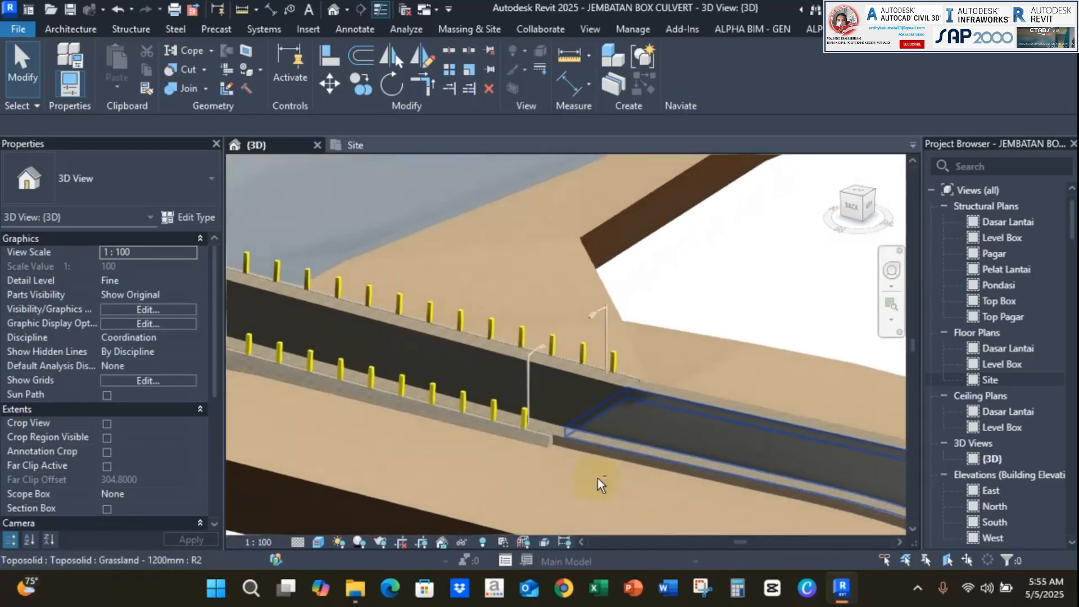
Start the Enscape live rendering of the box culvert bridge's 3D view
scroll(466, 407, up, 3)
middle_drag(466, 407, 527, 445)
scroll(471, 430, up, 2)
scroll(471, 431, down, 3)
scroll(526, 444, down, 6)
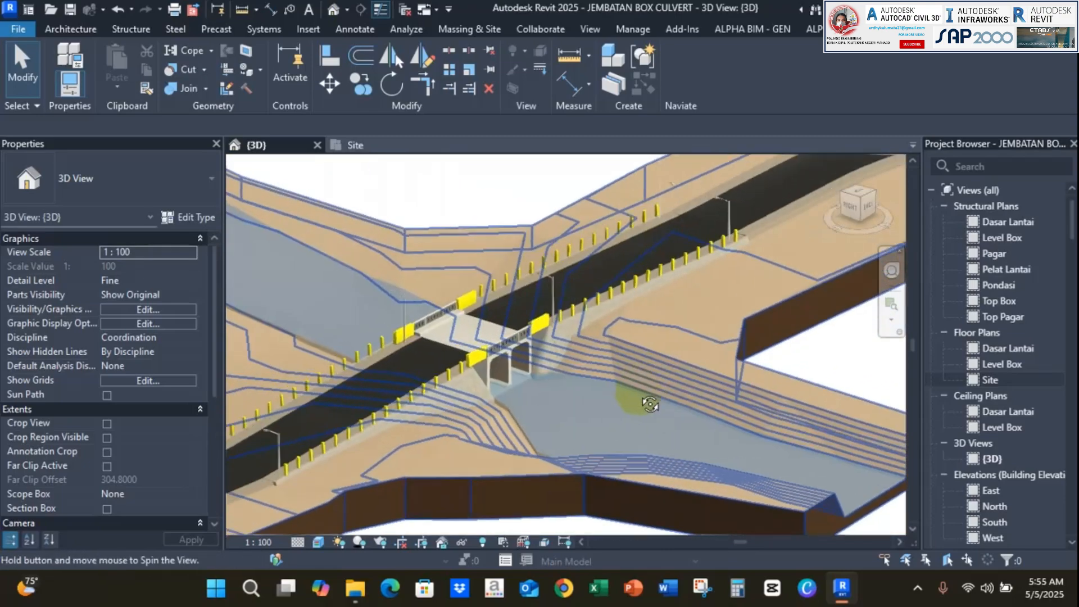
shift+middle_drag(633, 403, 611, 421)
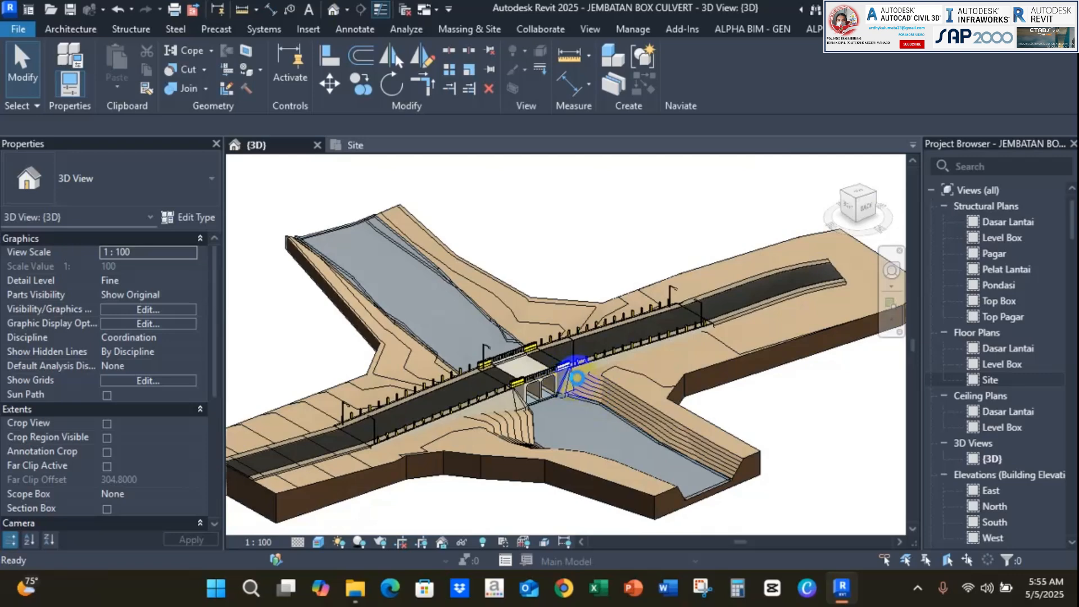
click(920, 128)
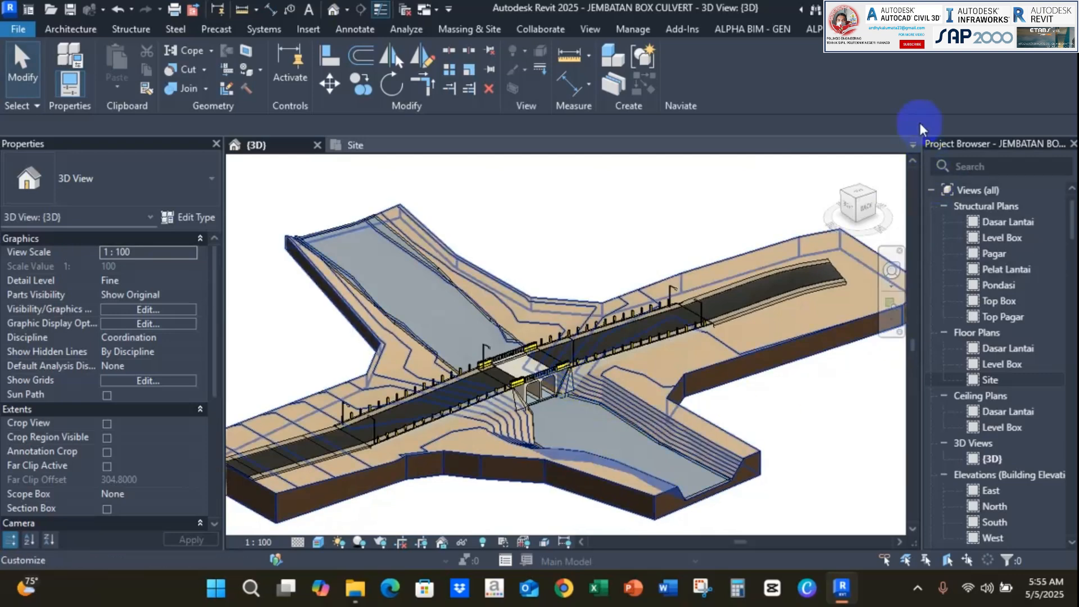
click(919, 31)
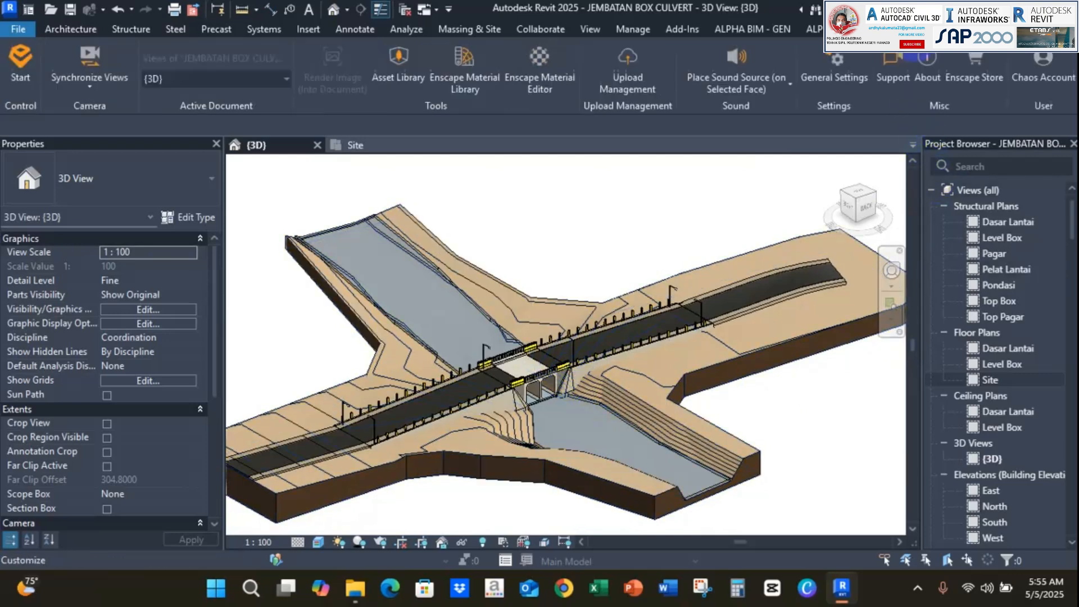
click(8, 73)
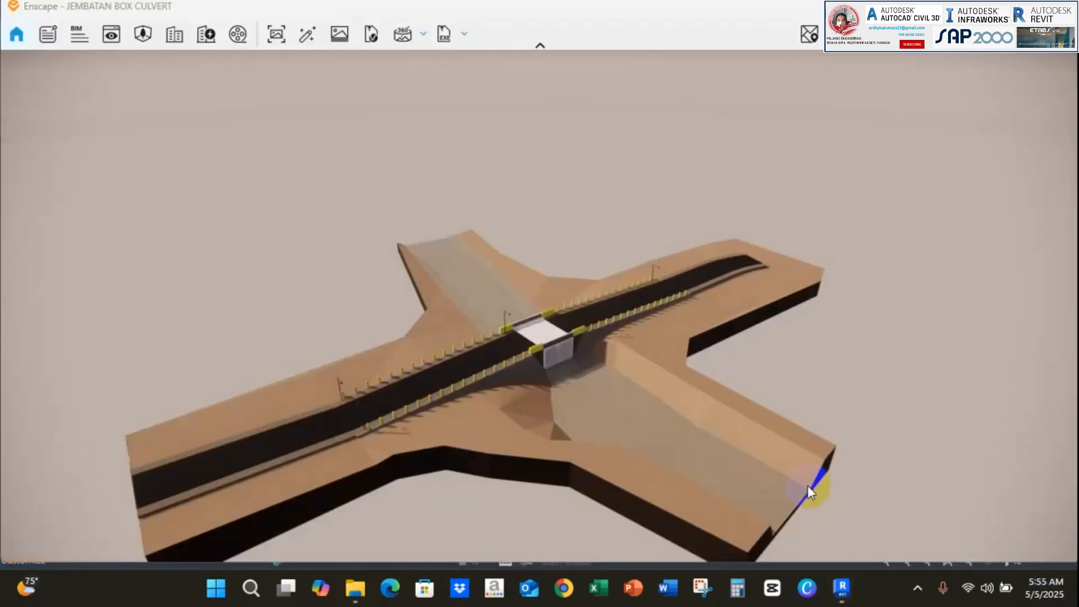
Inspect the rendered terrain, the culvert bridge and its stone-faced embankment with the yellow guard posts
right_drag(526, 289, 649, 436)
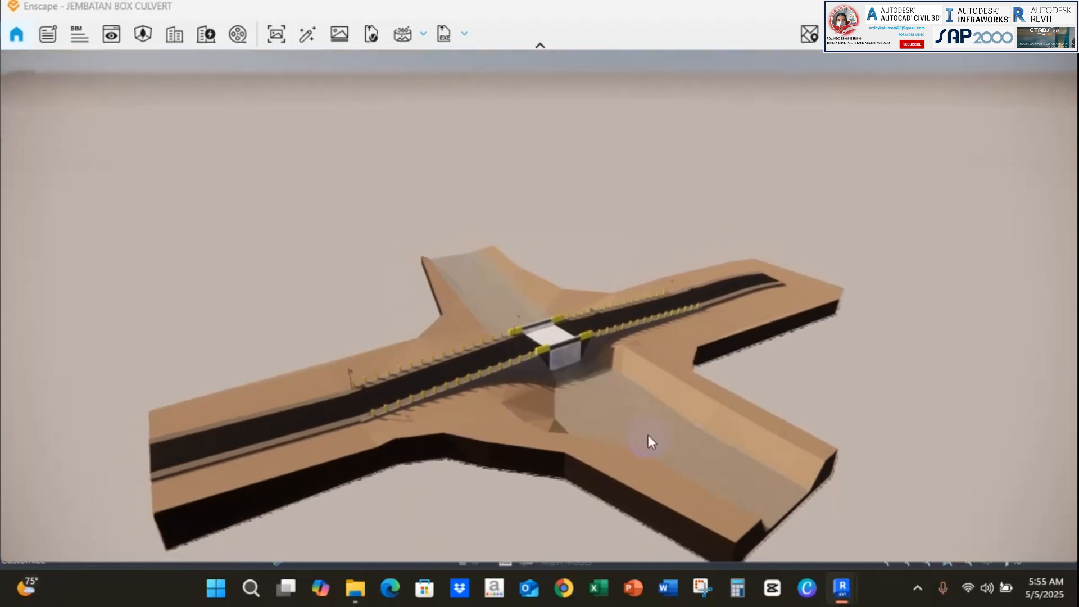
scroll(619, 400, up, 3)
right_drag(619, 400, 328, 291)
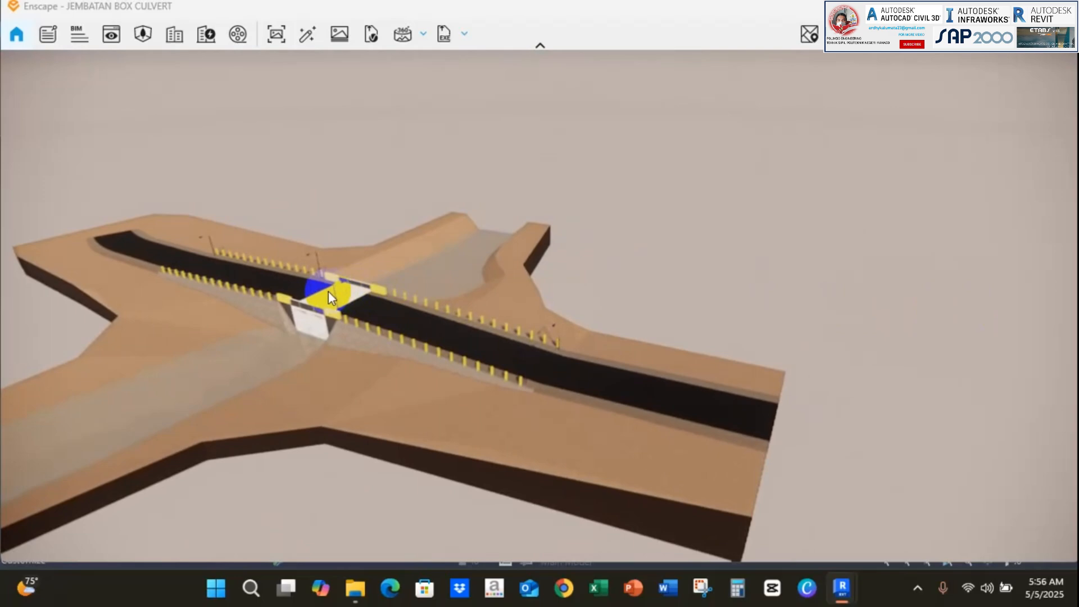
scroll(332, 293, up, 8)
scroll(341, 295, down, 10)
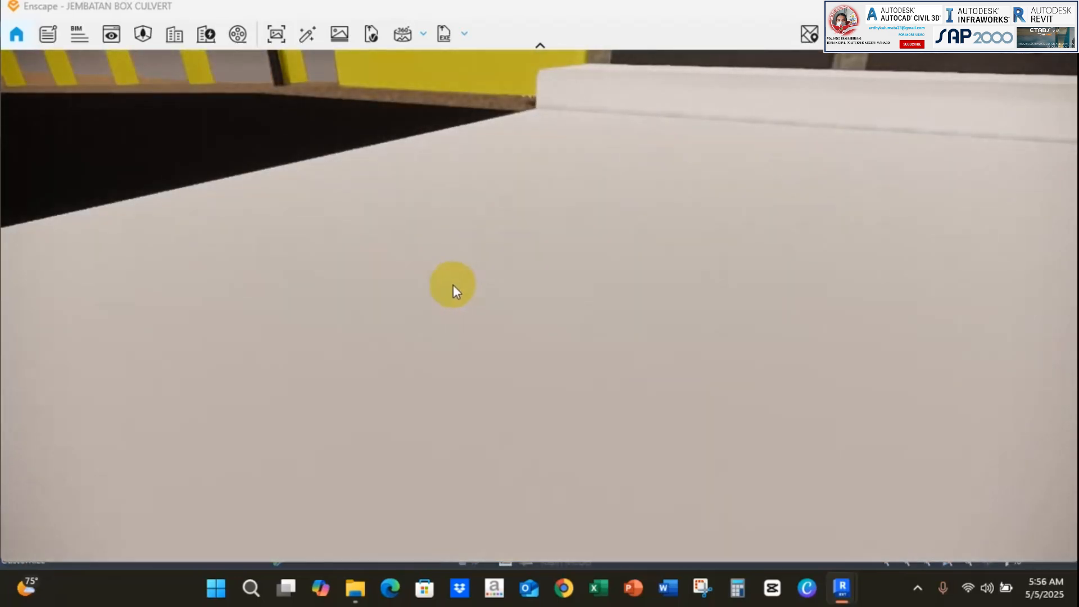
mouse_move(493, 280)
right_down()
mouse_move(531, 350)
mouse_move(511, 340)
mouse_move(467, 377)
mouse_move(427, 357)
right_up()
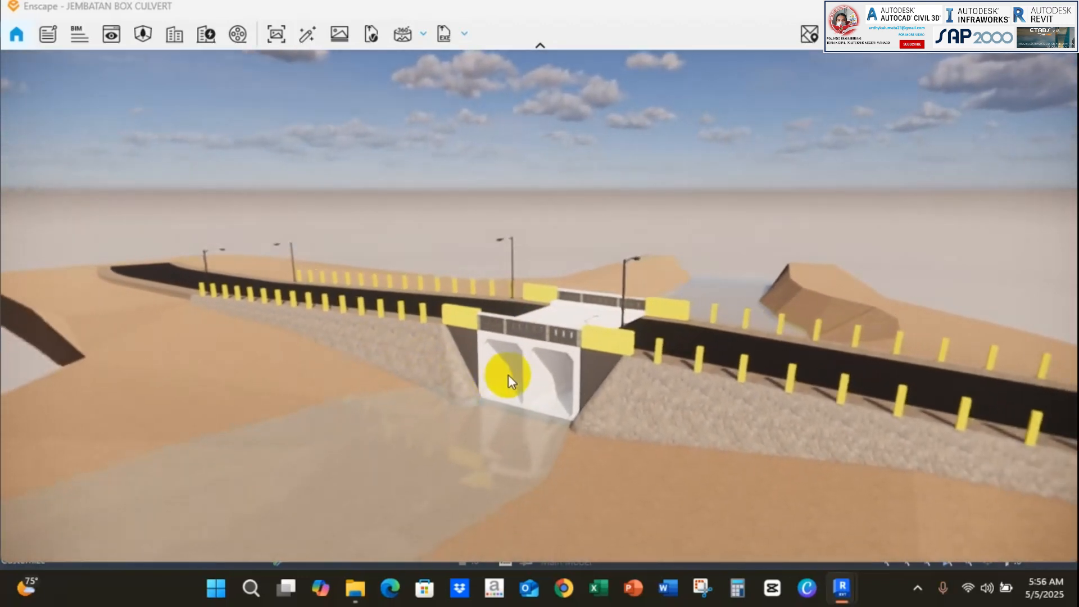
mouse_move(508, 376)
middle_down()
mouse_move(403, 250)
mouse_move(89, 191)
middle_up()
drag(90, 192, 73, 190)
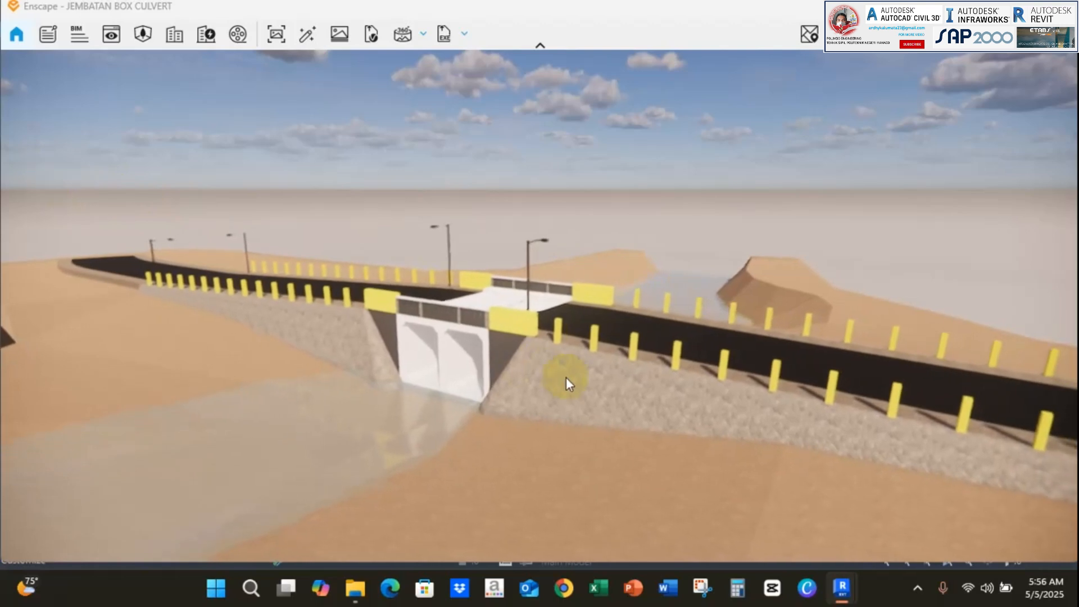
middle_drag(566, 377, 510, 194)
right_drag(587, 370, 540, 393)
middle_drag(593, 366, 171, 193)
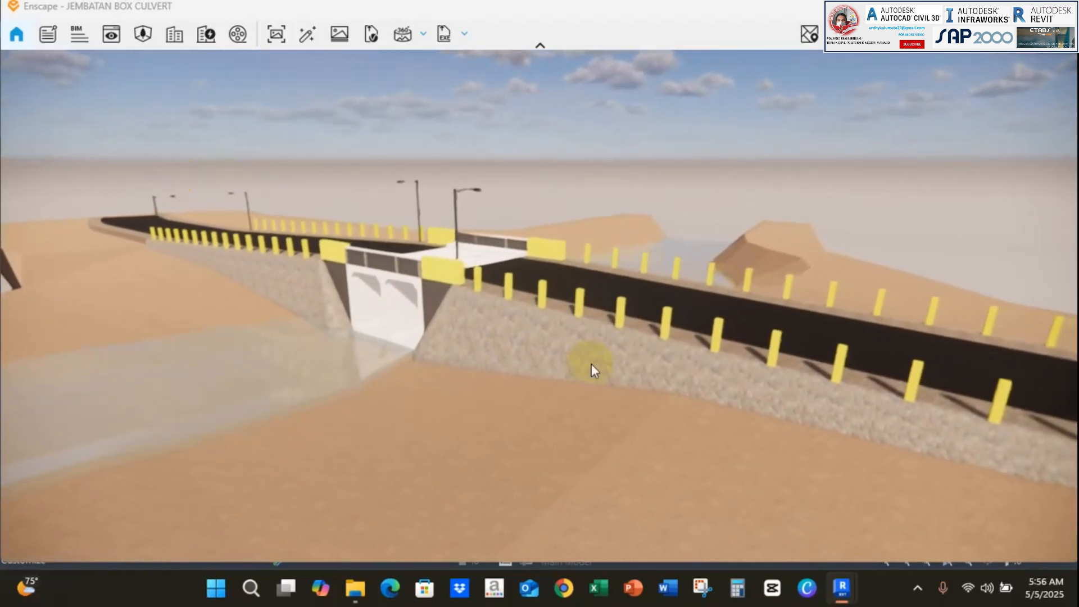
middle_drag(617, 392, 419, 256)
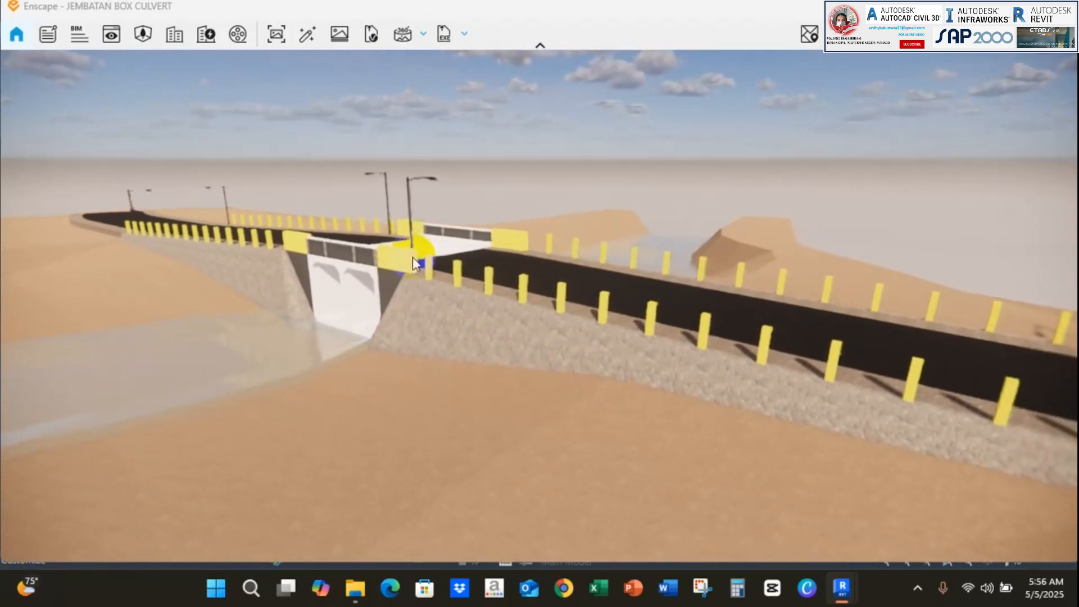
right_drag(633, 396, 526, 330)
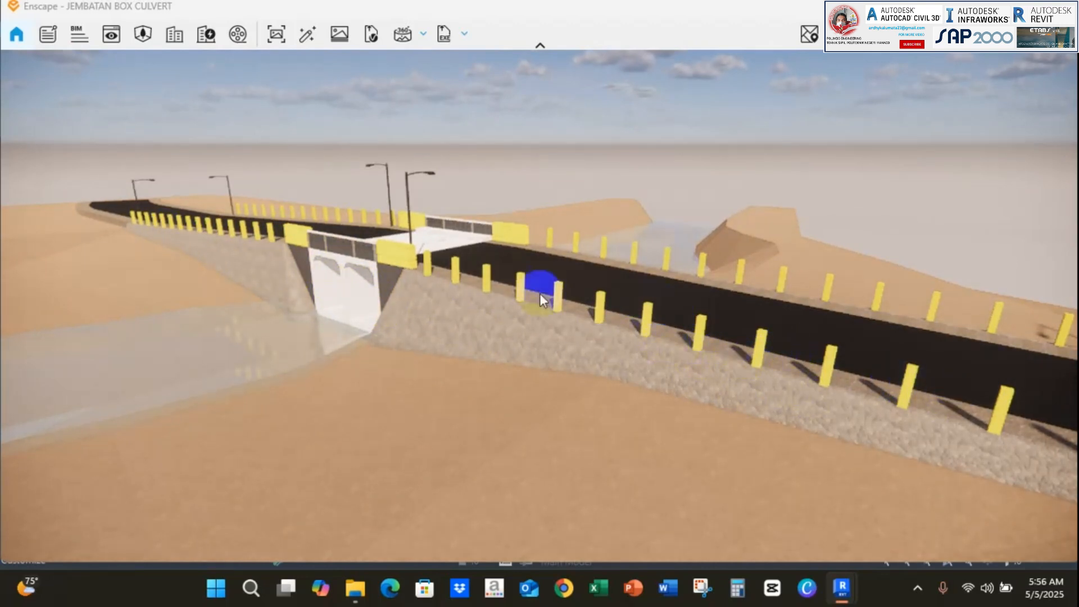
Examine the rendered culvert openings from the river channel and the bridge deck from above and along the road
right_drag(433, 308, 142, 240)
right_drag(560, 304, 895, 414)
scroll(818, 424, up, 5)
middle_drag(817, 424, 894, 482)
mouse_move(894, 482)
right_down()
mouse_move(523, 277)
mouse_move(891, 477)
right_up()
scroll(892, 476, down, 5)
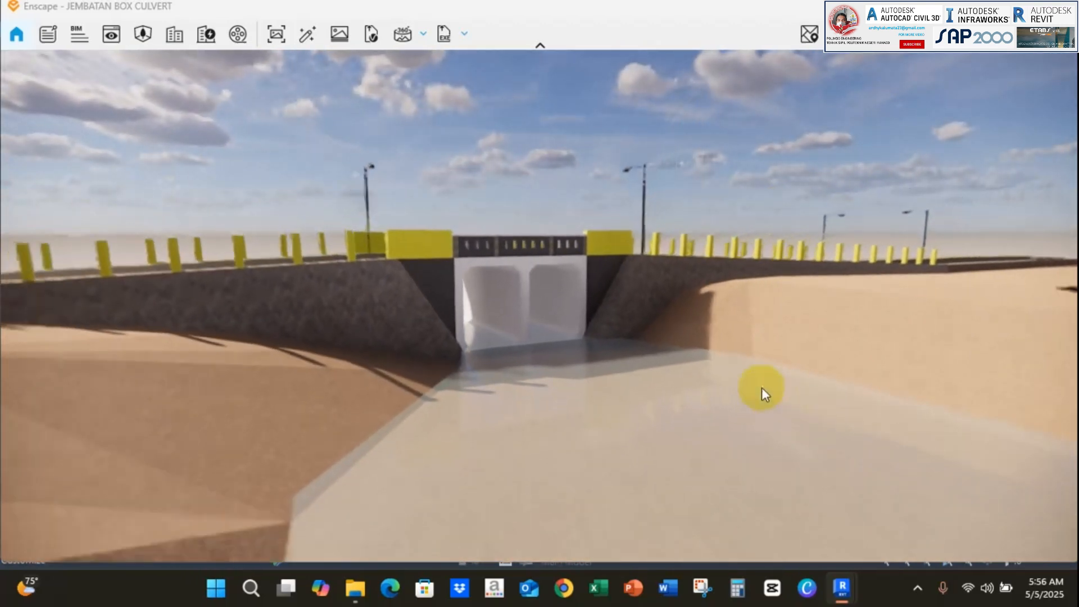
right_drag(560, 352, 653, 281)
right_drag(527, 321, 523, 348)
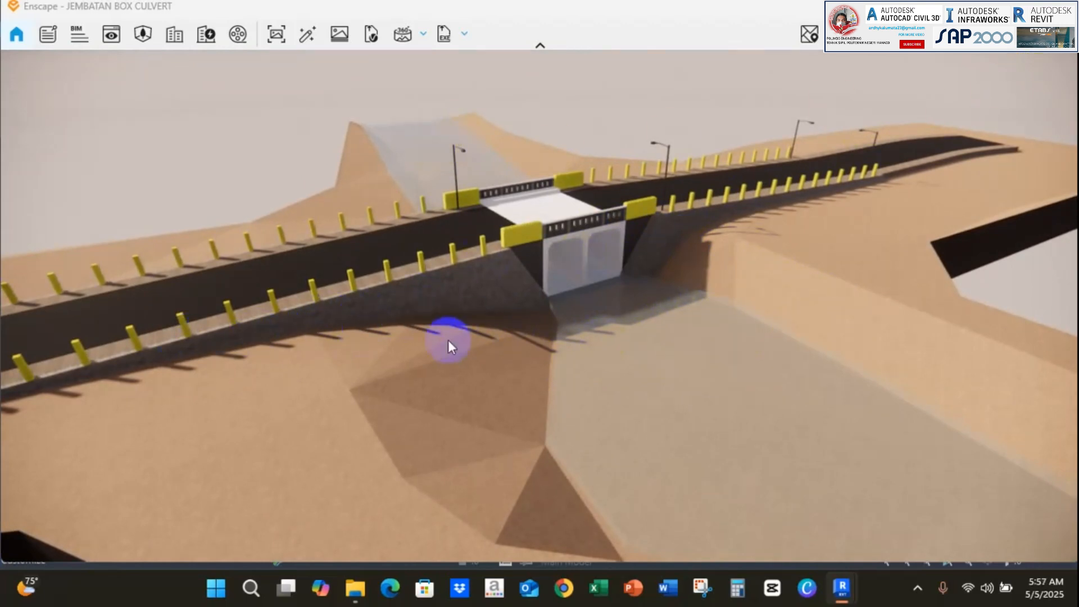
right_drag(545, 310, 673, 285)
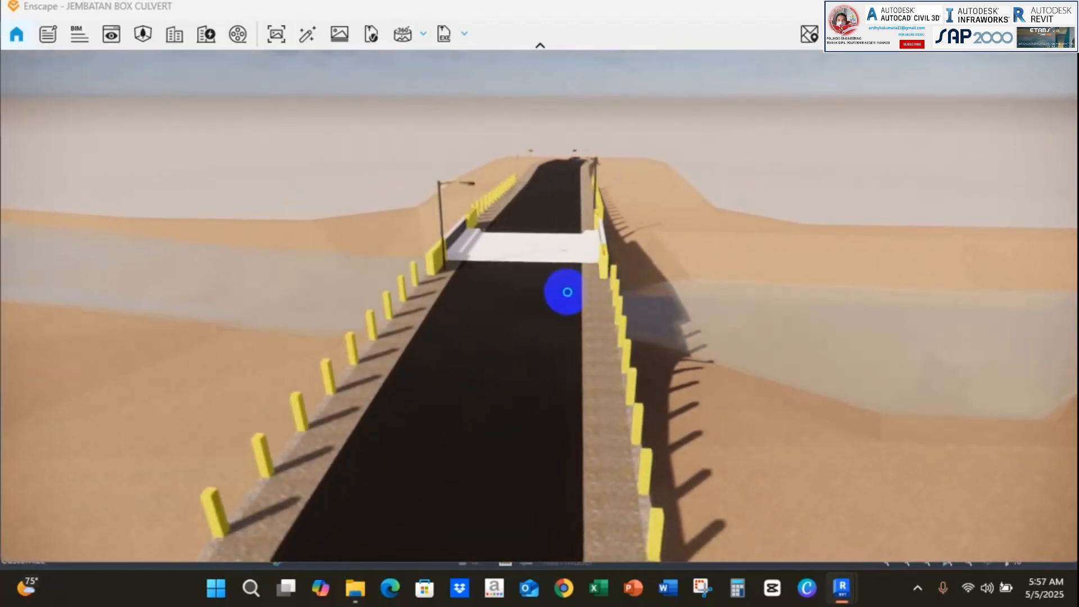
right_drag(566, 291, 927, 255)
right_drag(613, 329, 566, 302)
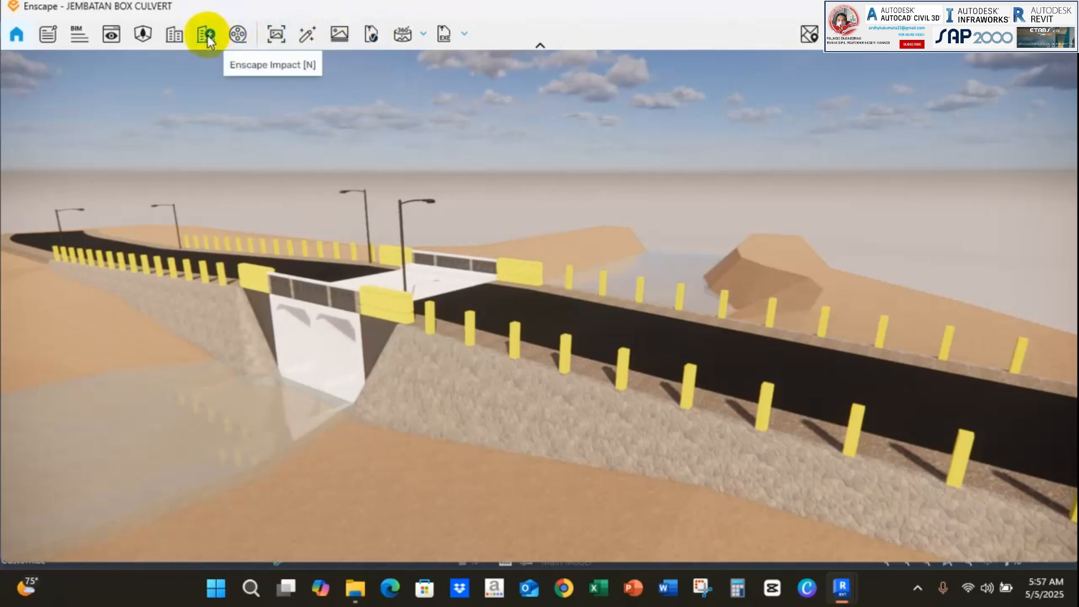
Open the Enscape asset library and activate multi-asset placement with a rectangular area
click(142, 37)
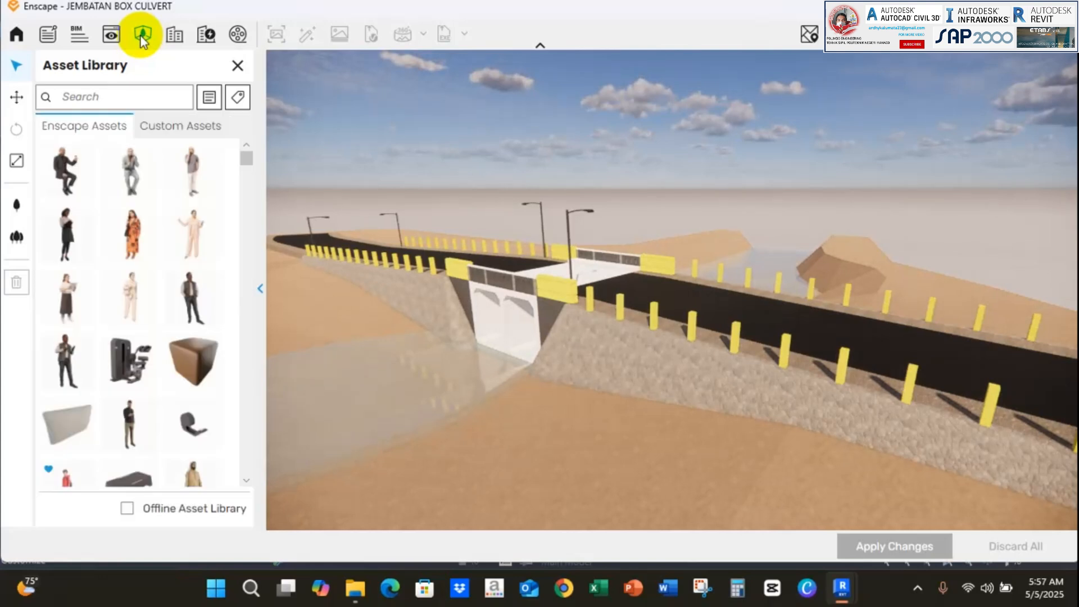
click(15, 207)
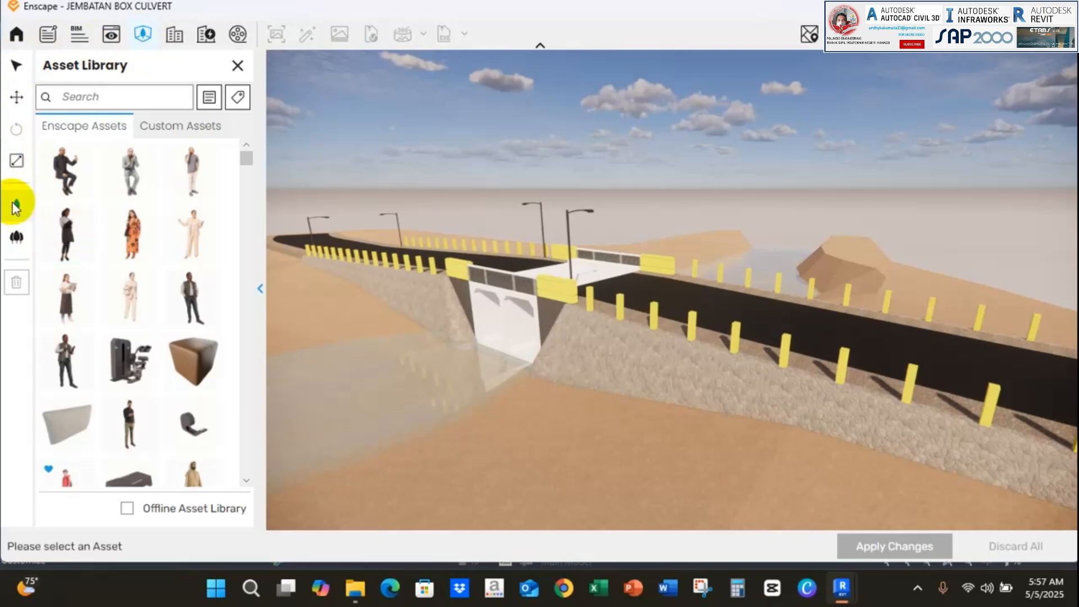
click(14, 240)
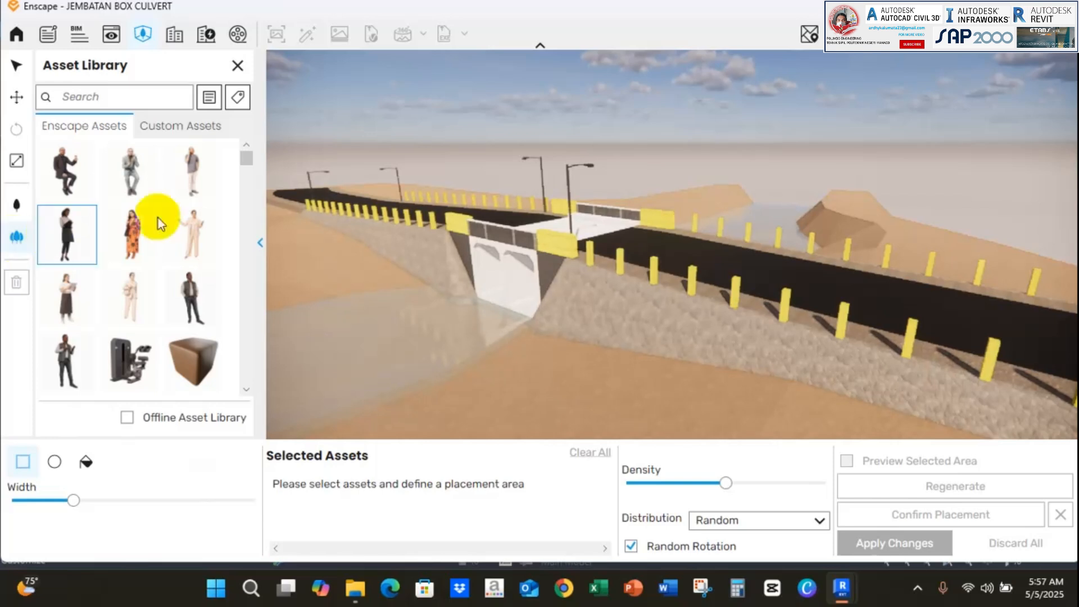
scroll(641, 166, down, 5)
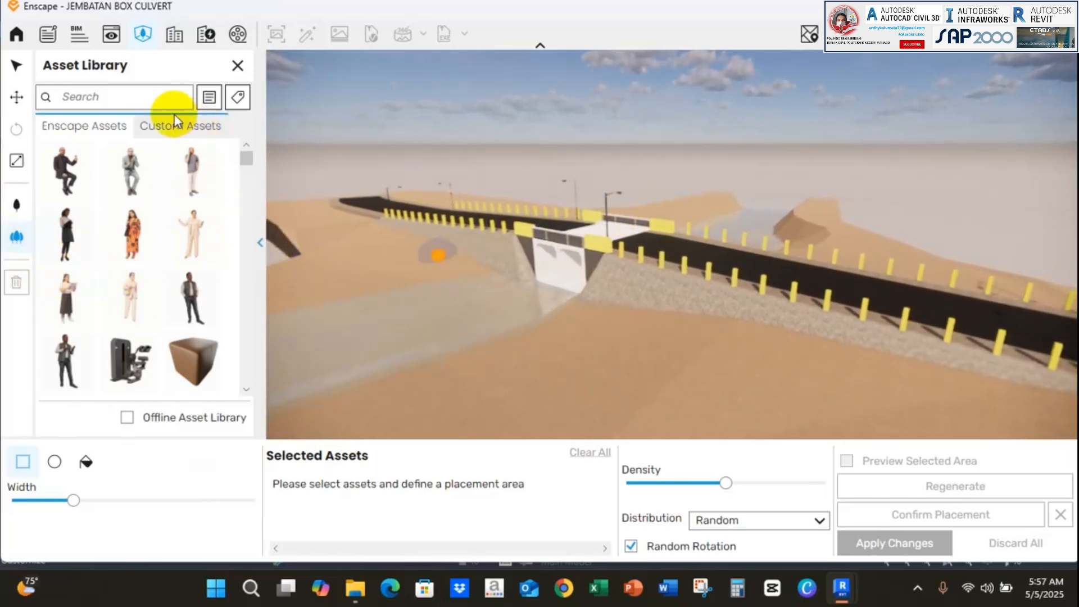
Filter the Enscape assets by the Deciduous tag and select the triangular climbing plant for placement
click(240, 97)
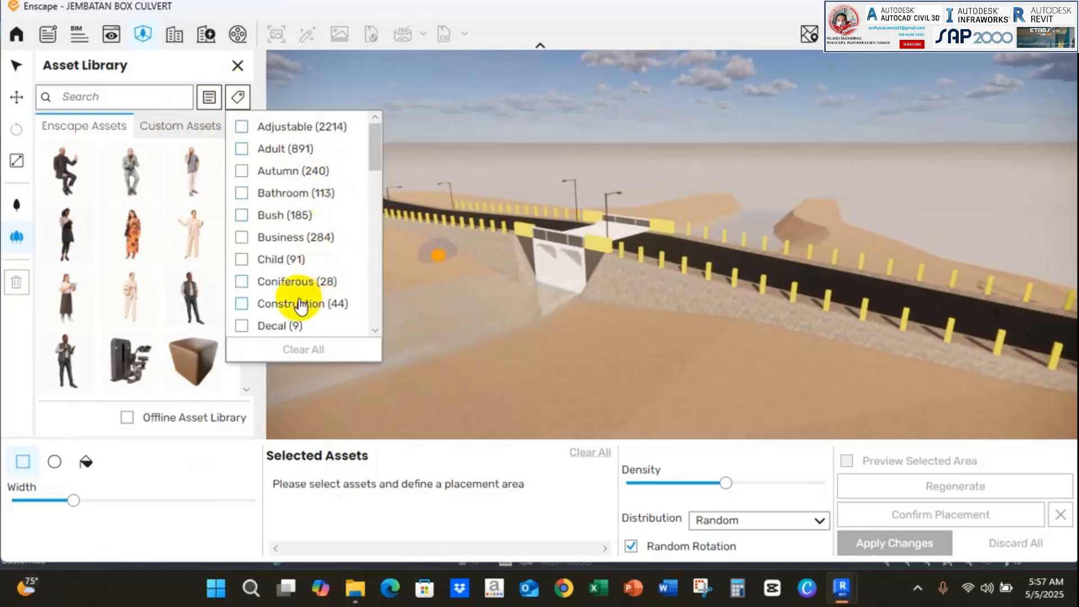
scroll(315, 297, down, 3)
scroll(338, 300, up, 3)
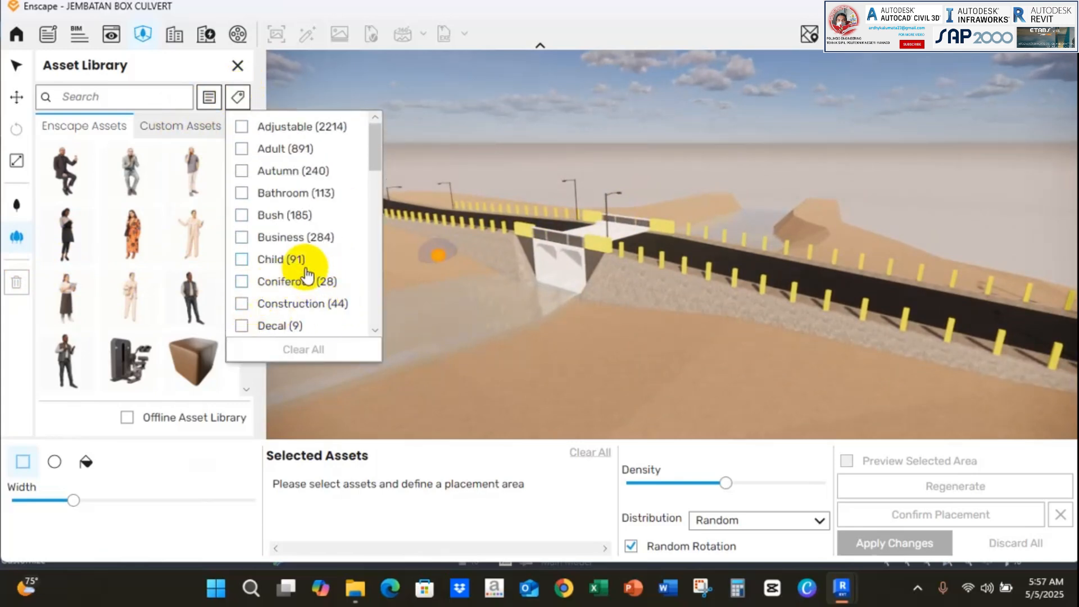
scroll(302, 272, down, 2)
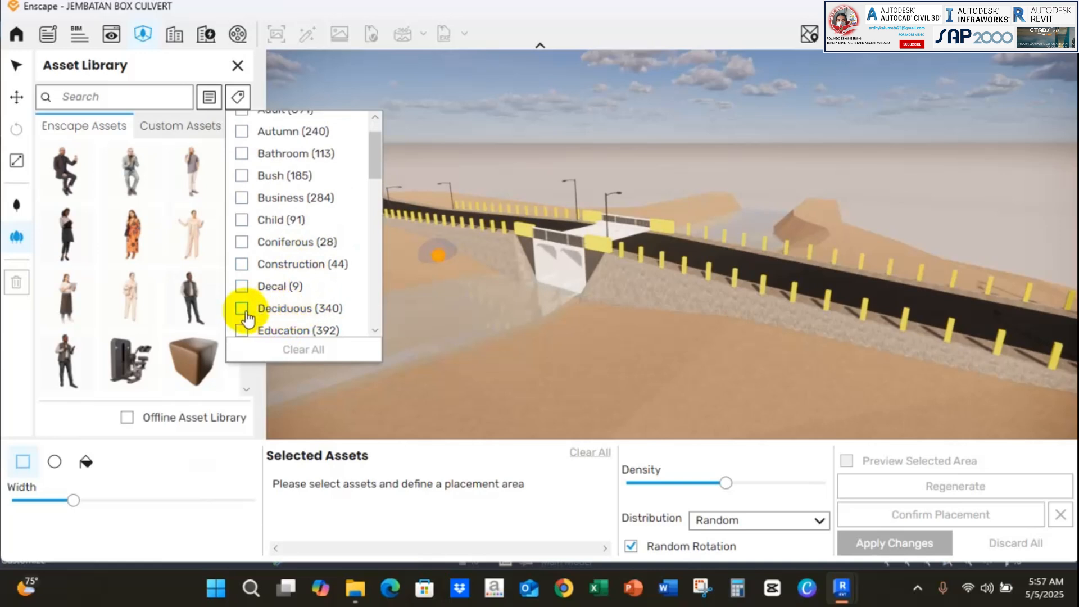
click(242, 308)
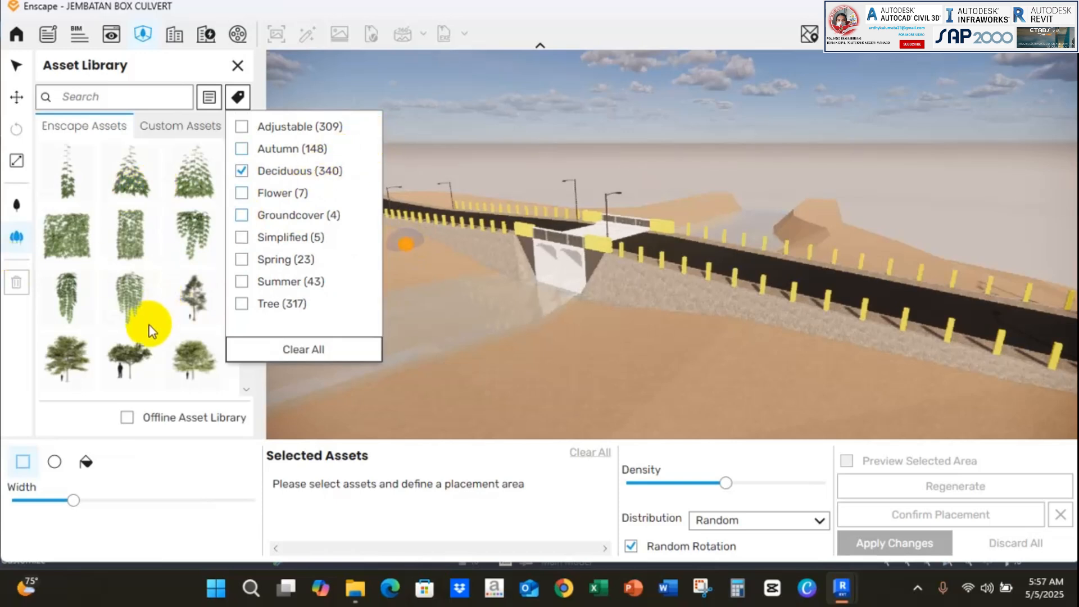
click(135, 169)
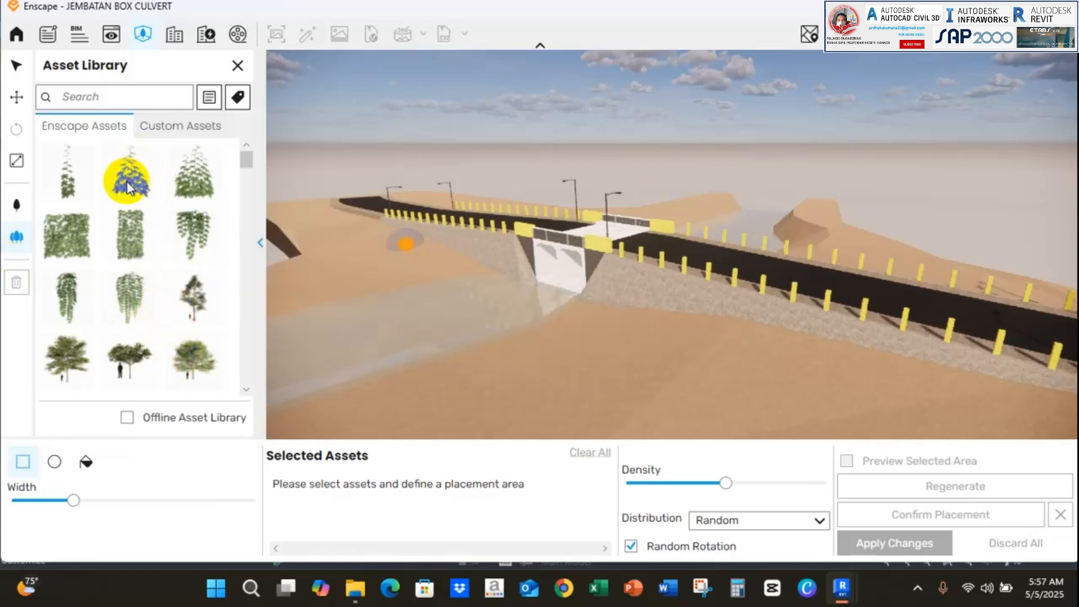
click(126, 181)
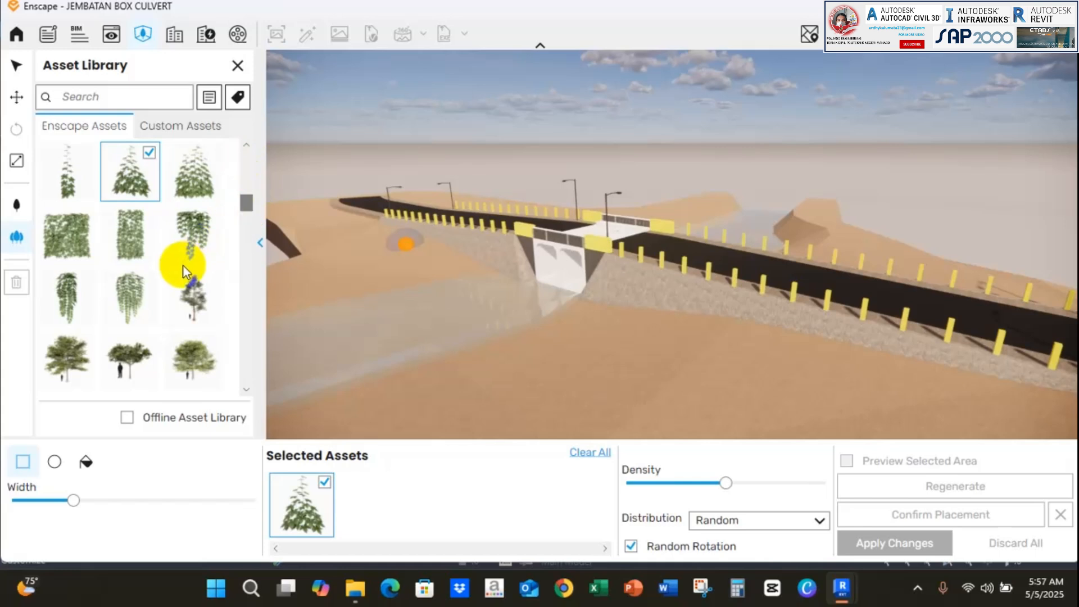
Find Deciduous Tree 132: Kiwi Plant among the deciduous assets and add it to the placement selection
scroll(183, 267, down, 5)
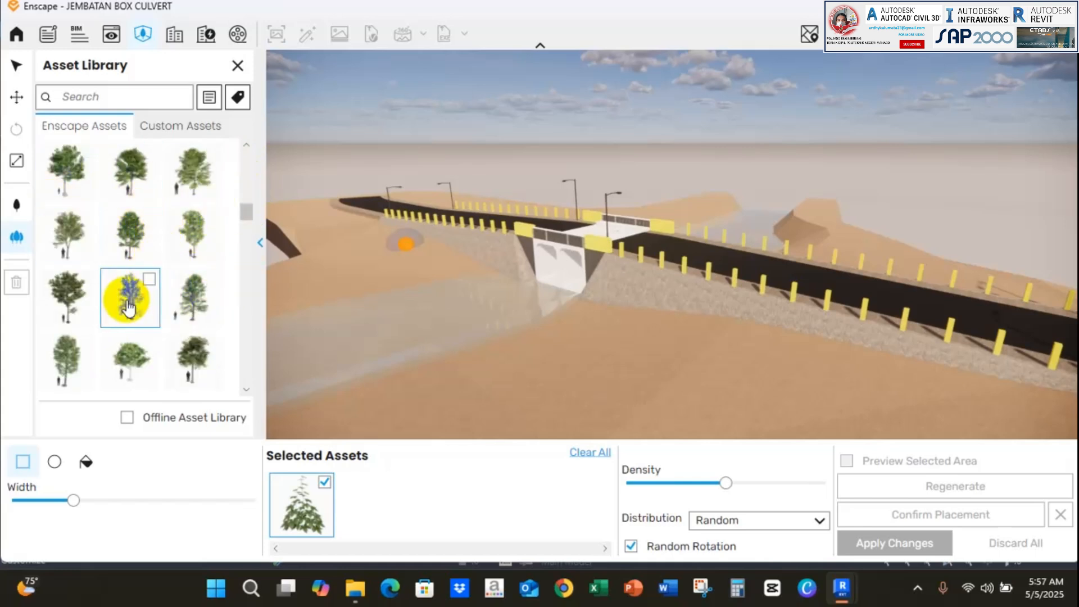
scroll(211, 254, down, 3)
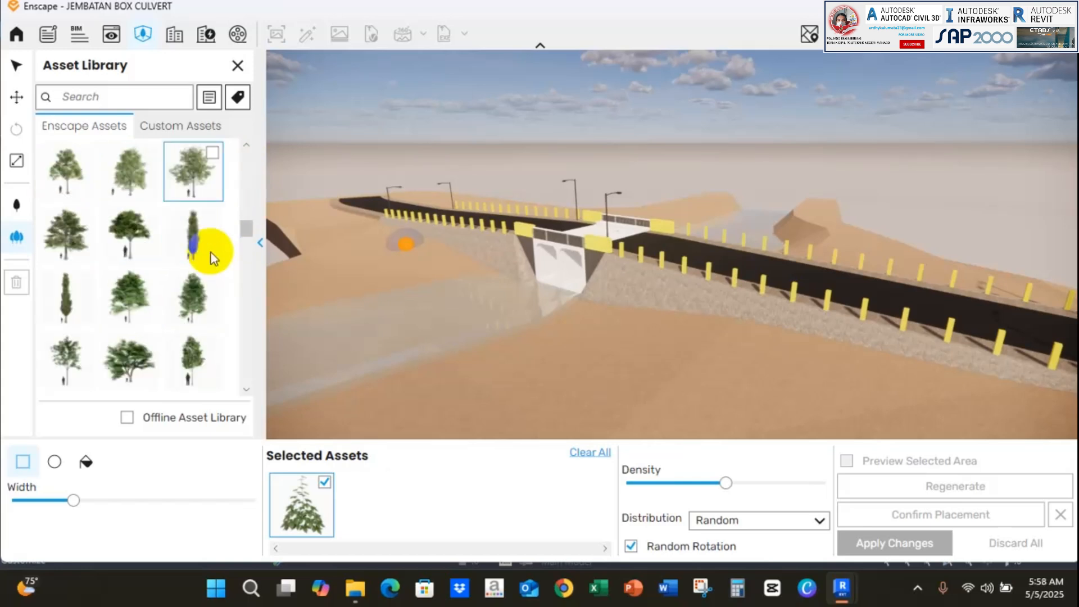
scroll(211, 254, down, 3)
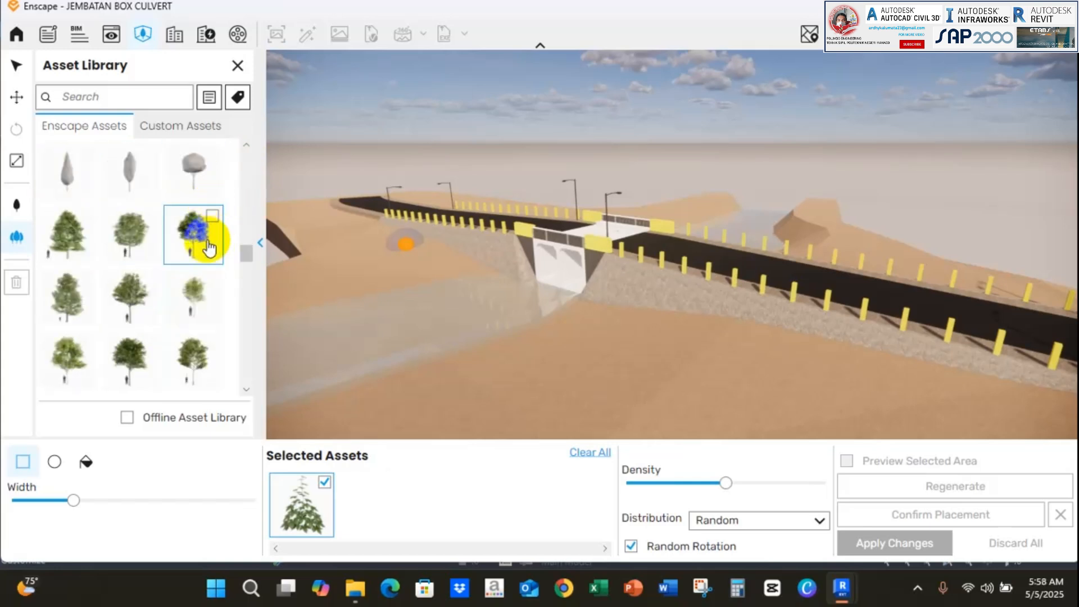
scroll(200, 295, down, 1)
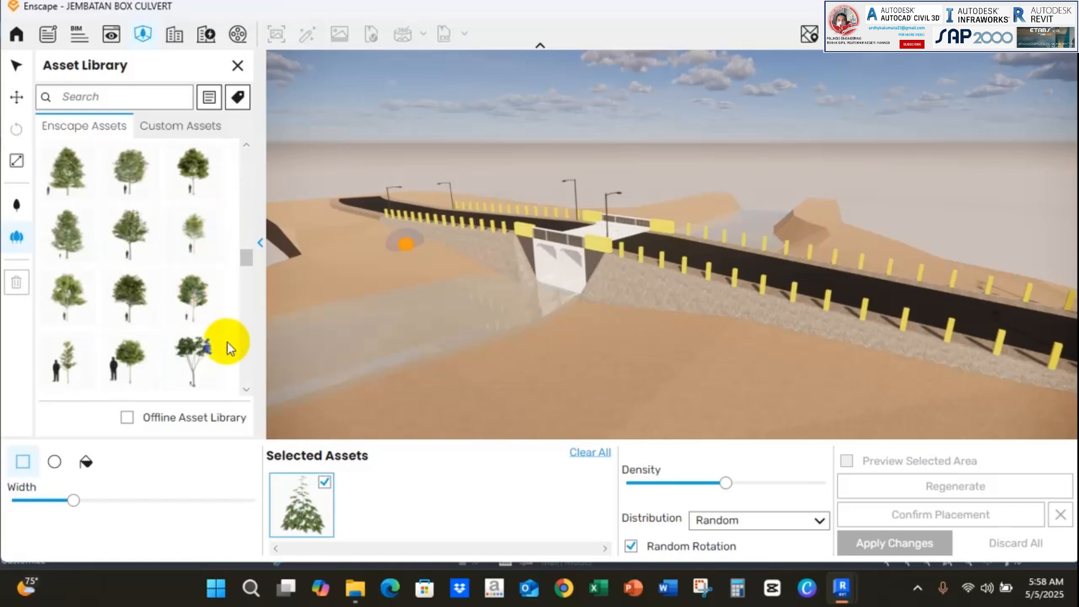
scroll(141, 315, down, 2)
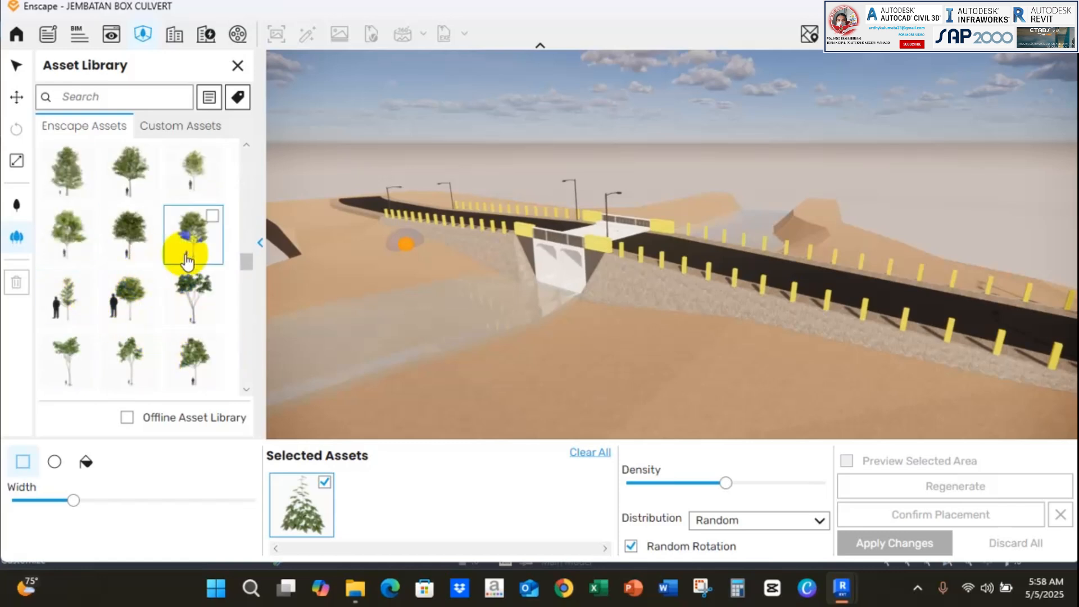
scroll(187, 262, down, 1)
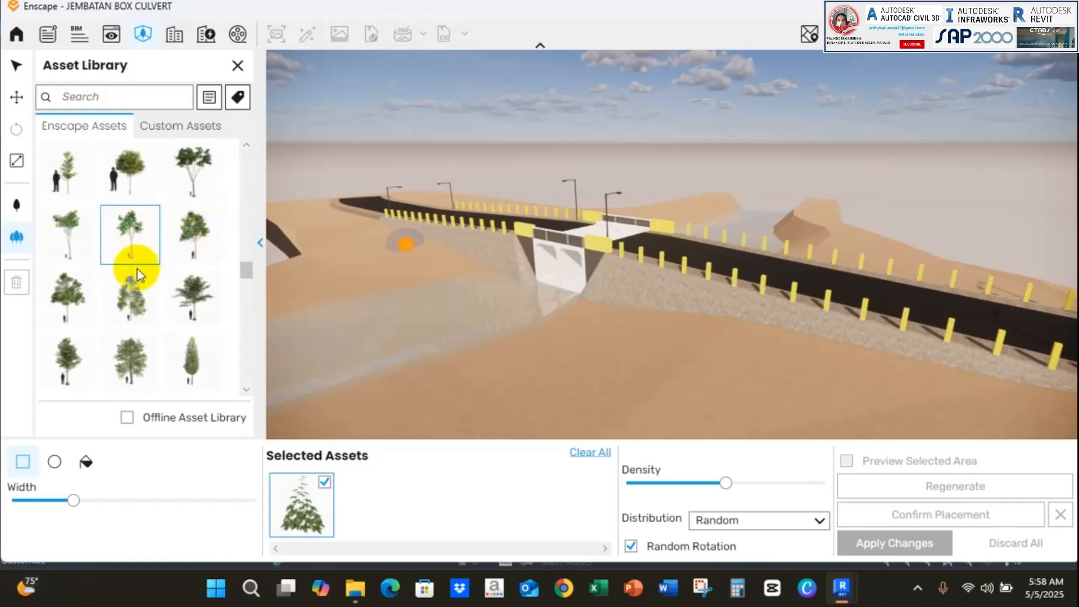
scroll(176, 298, down, 1)
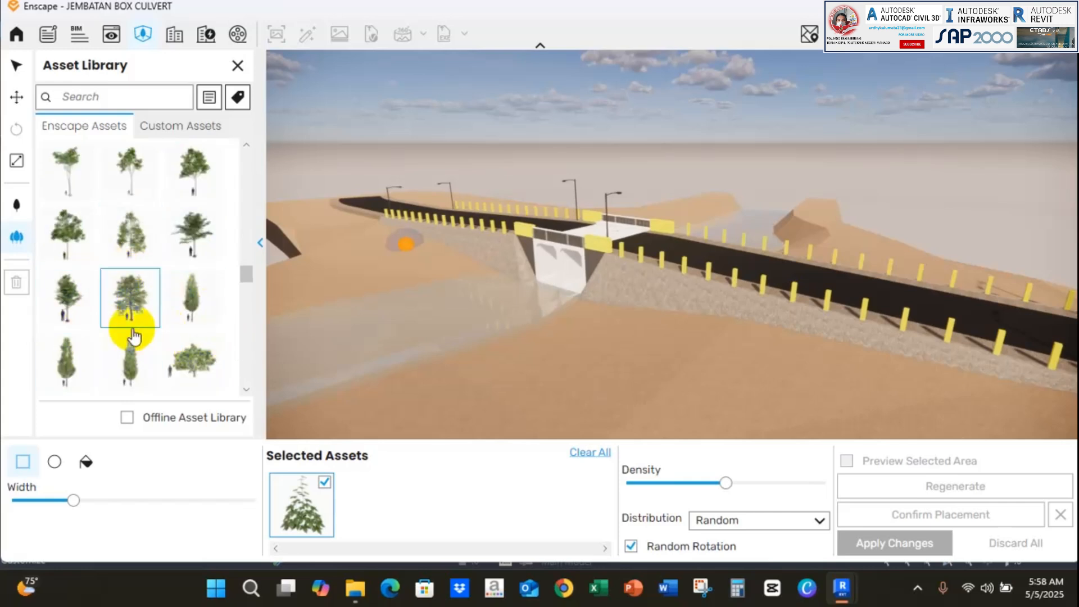
scroll(175, 326, down, 3)
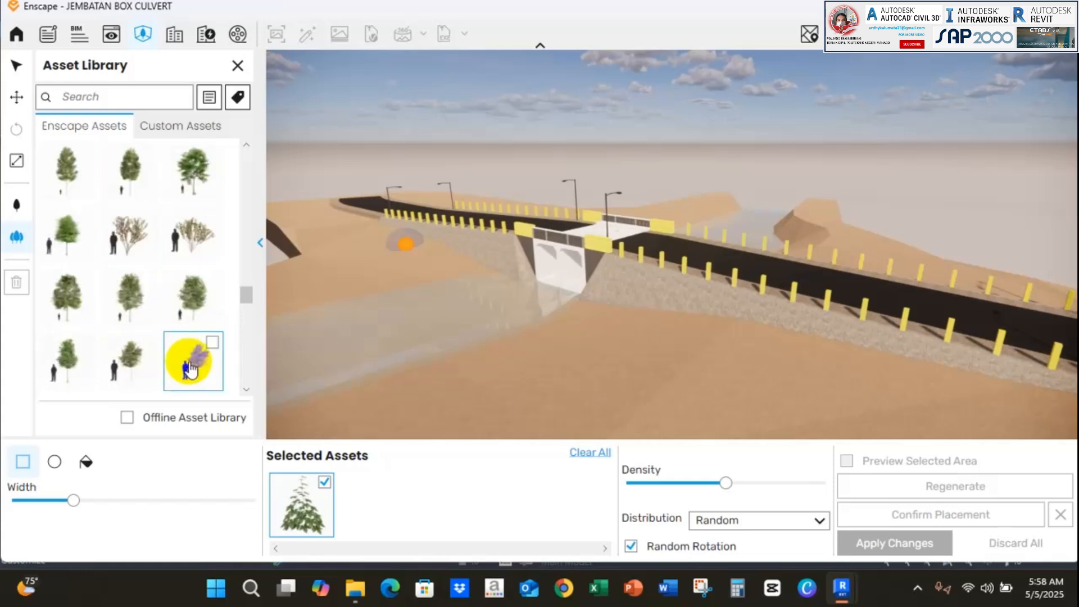
scroll(187, 321, down, 2)
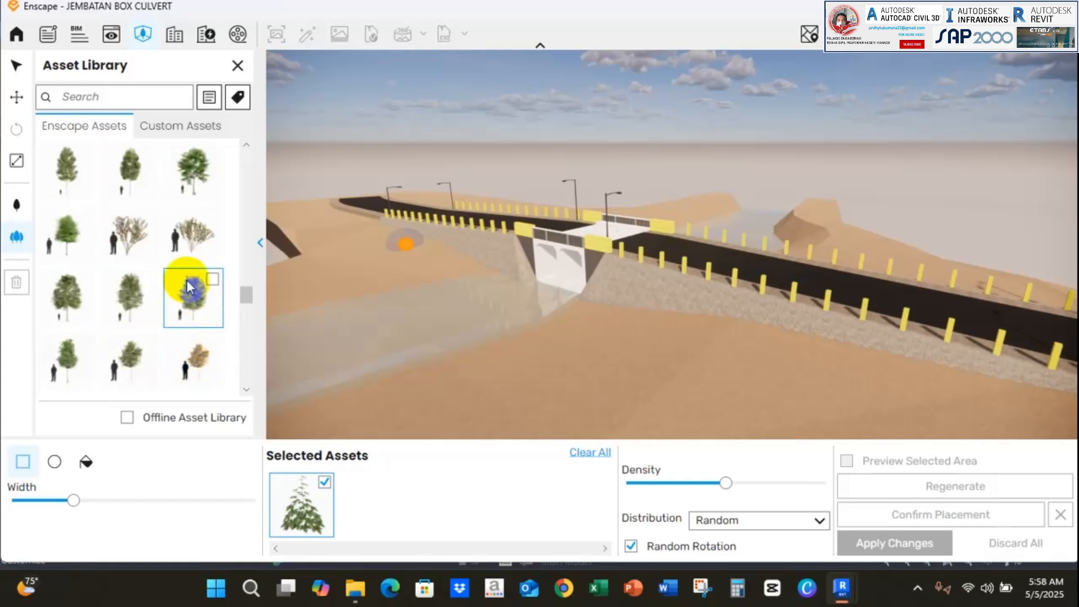
click(198, 248)
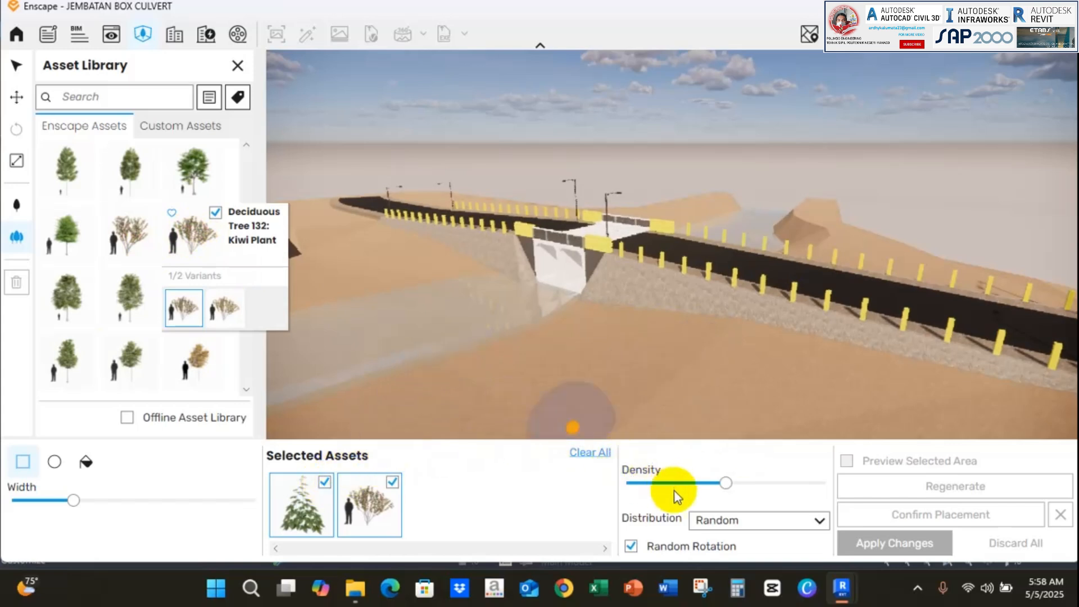
Keep the Random distribution and draw a rectangular placement area on the sandy river bank beyond the road's guard posts
click(733, 525)
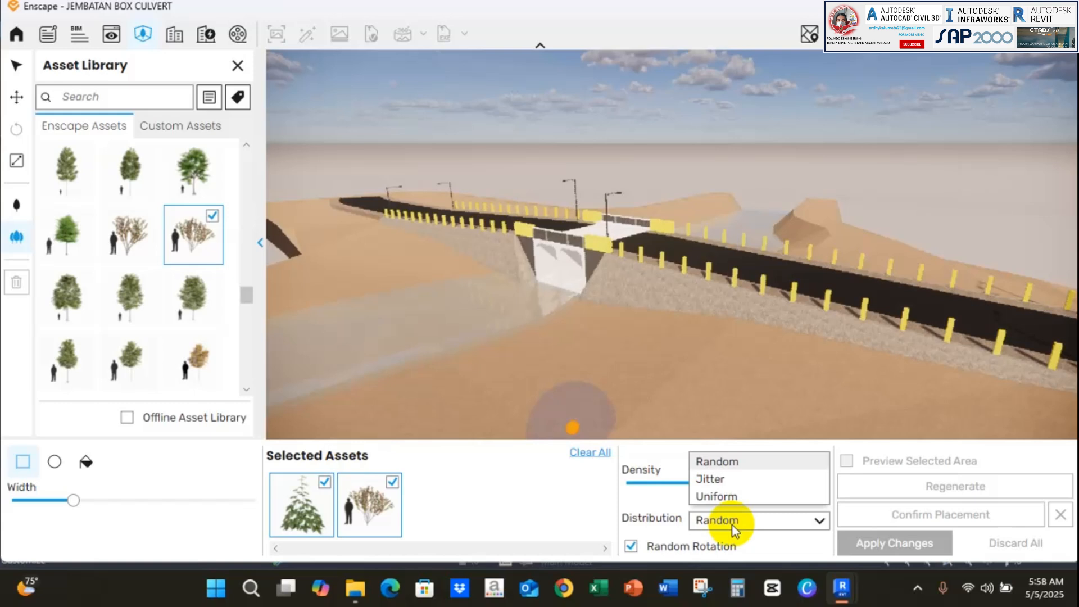
click(733, 525)
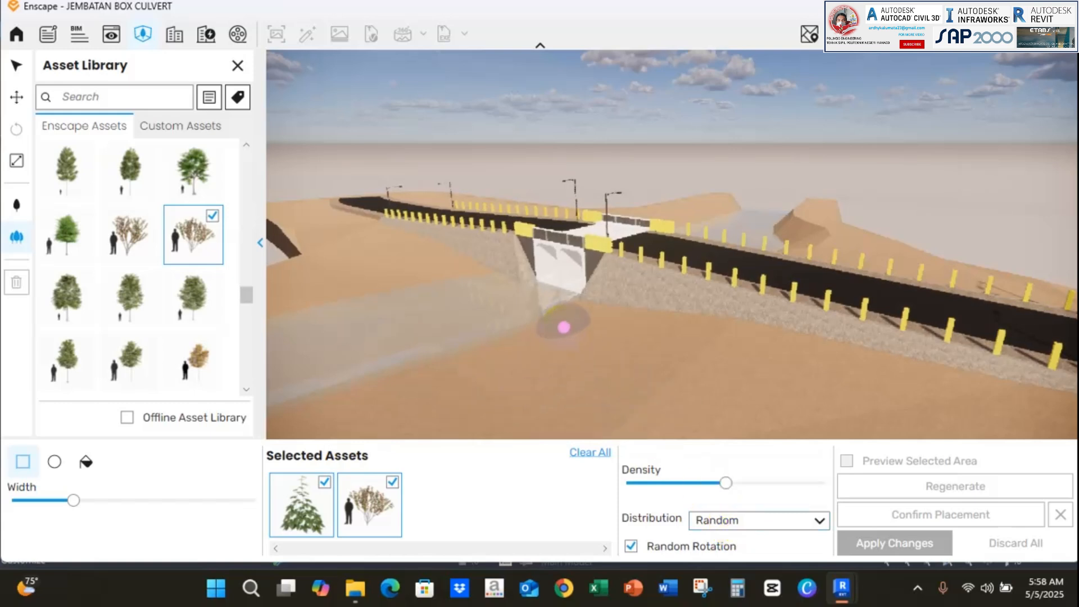
key(w)
key(d)
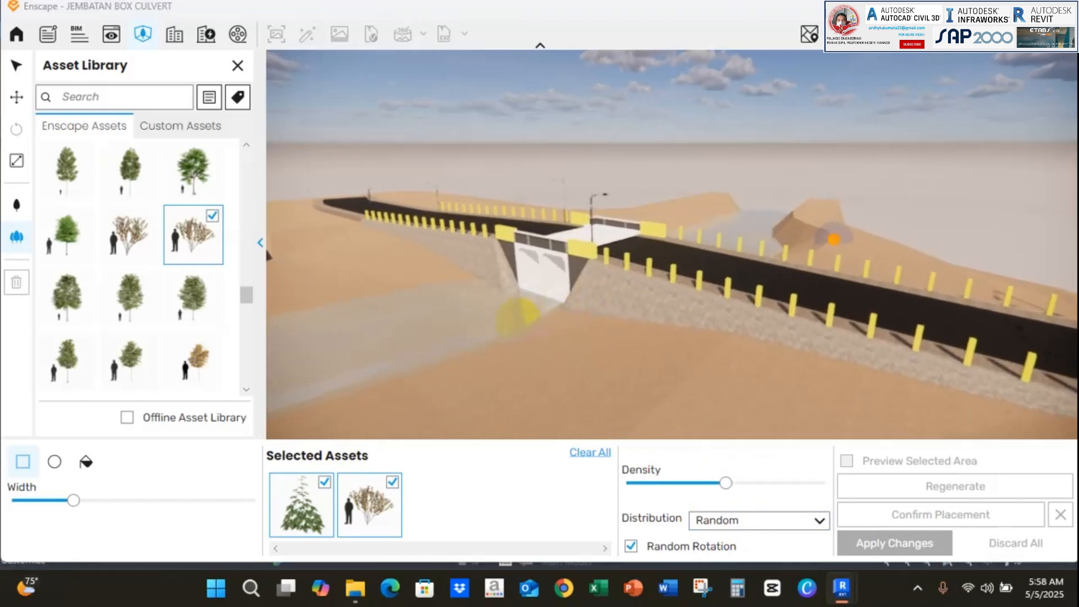
middle_drag(266, 335, 267, 439)
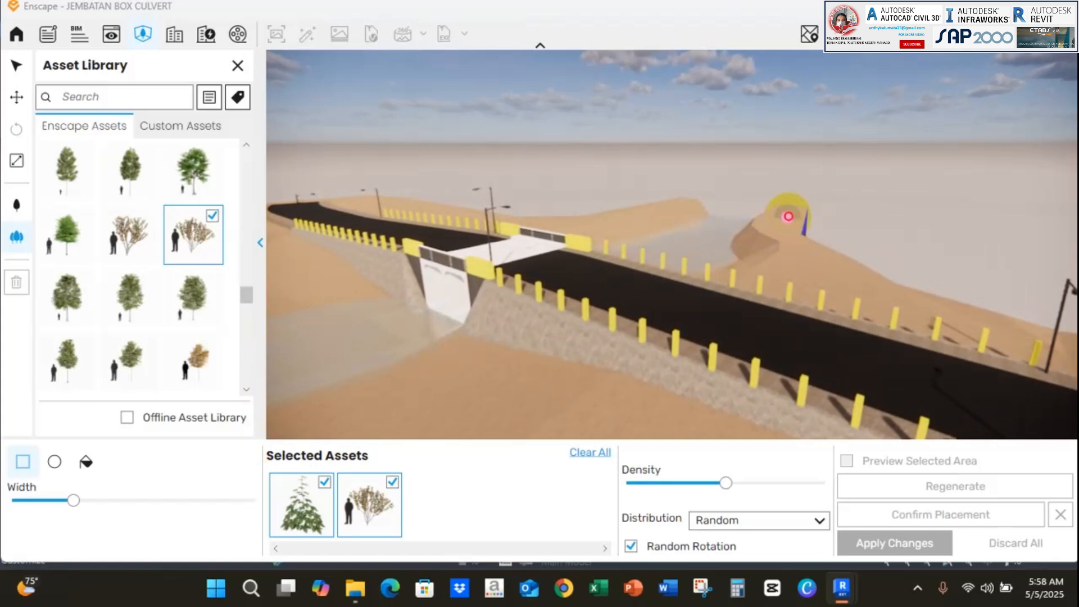
drag(787, 232, 827, 296)
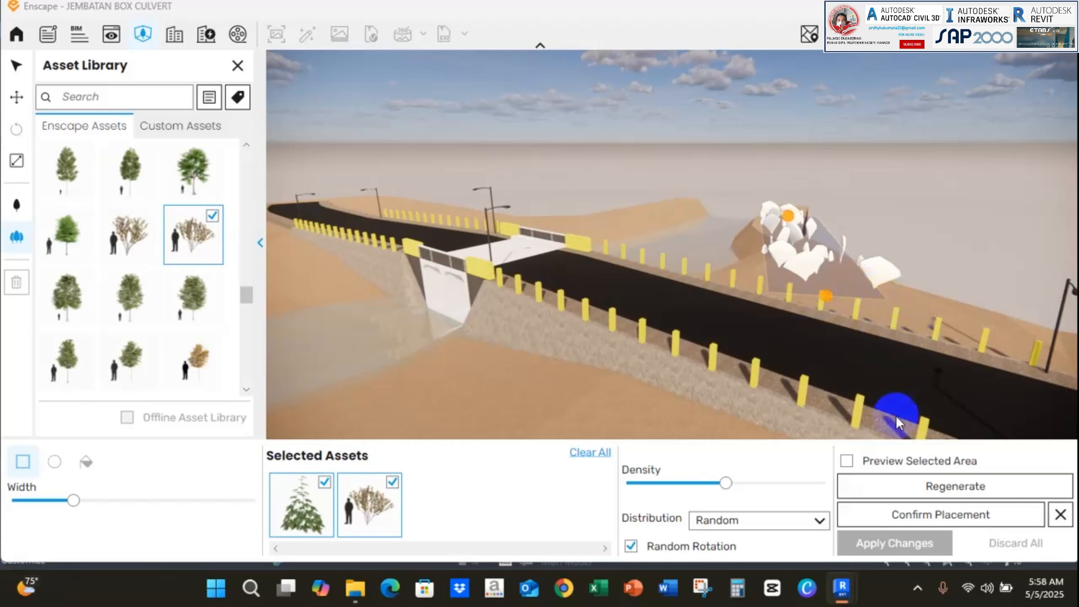
Lower the placement density to about a quarter of its range for the rectangular area on the bank
scroll(849, 246, up, 5)
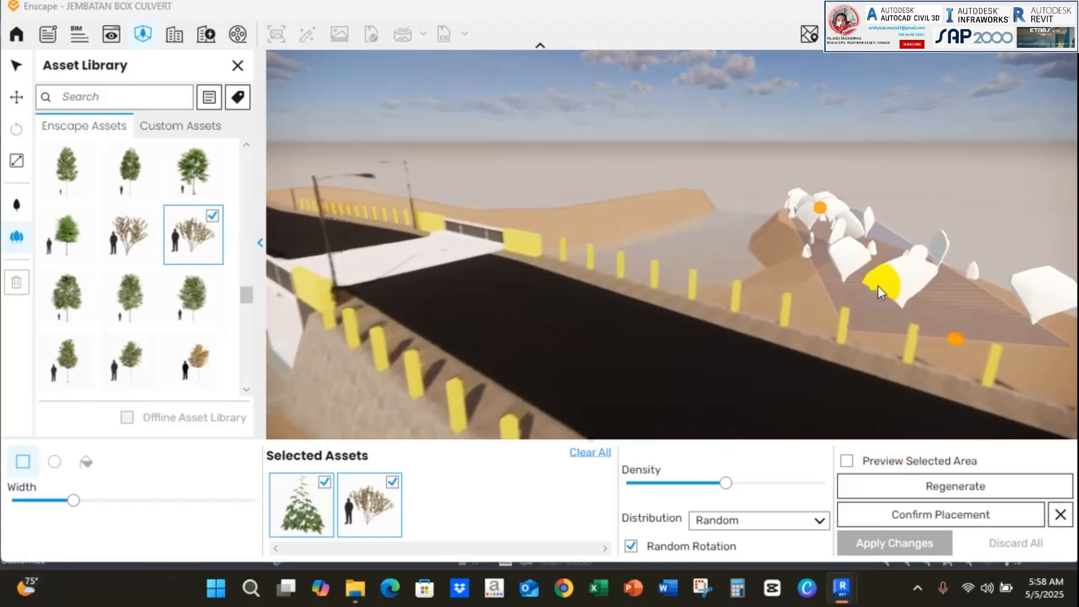
right_drag(943, 283, 899, 282)
right_drag(266, 217, 267, 202)
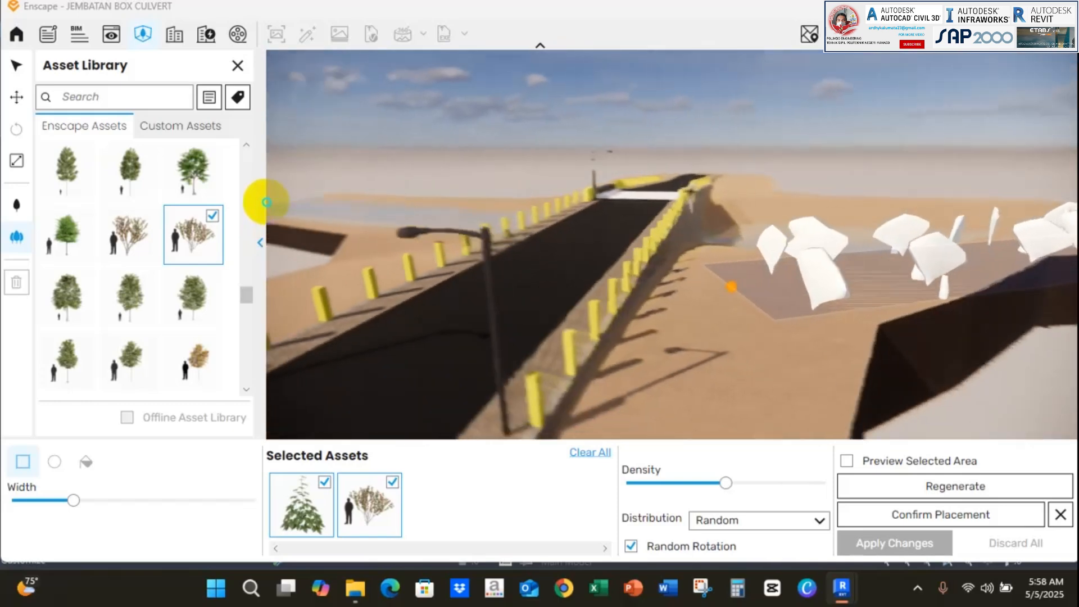
right_drag(673, 243, 482, 287)
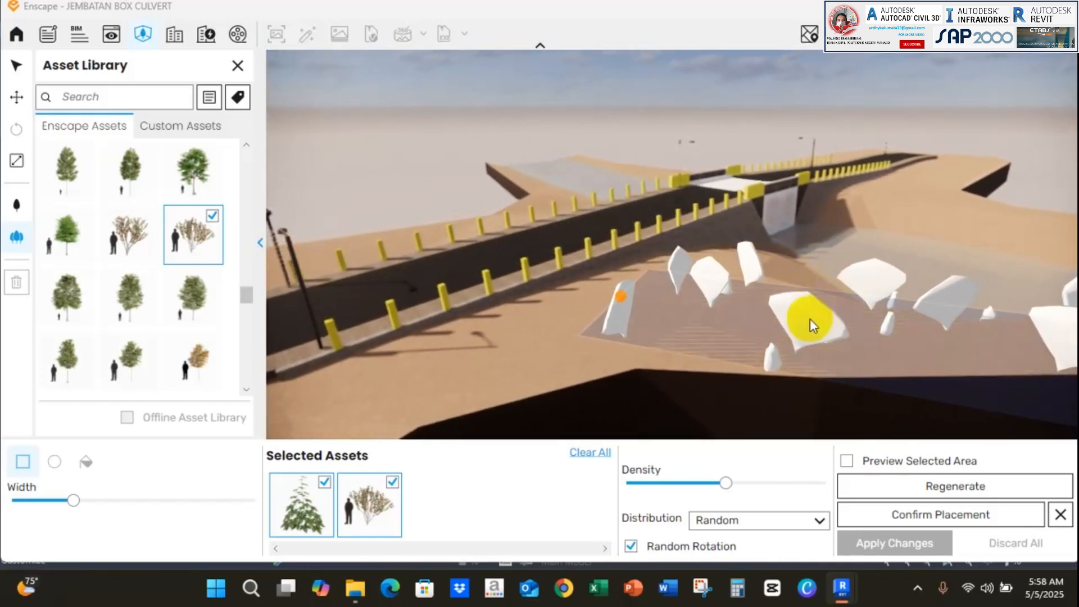
drag(726, 483, 673, 483)
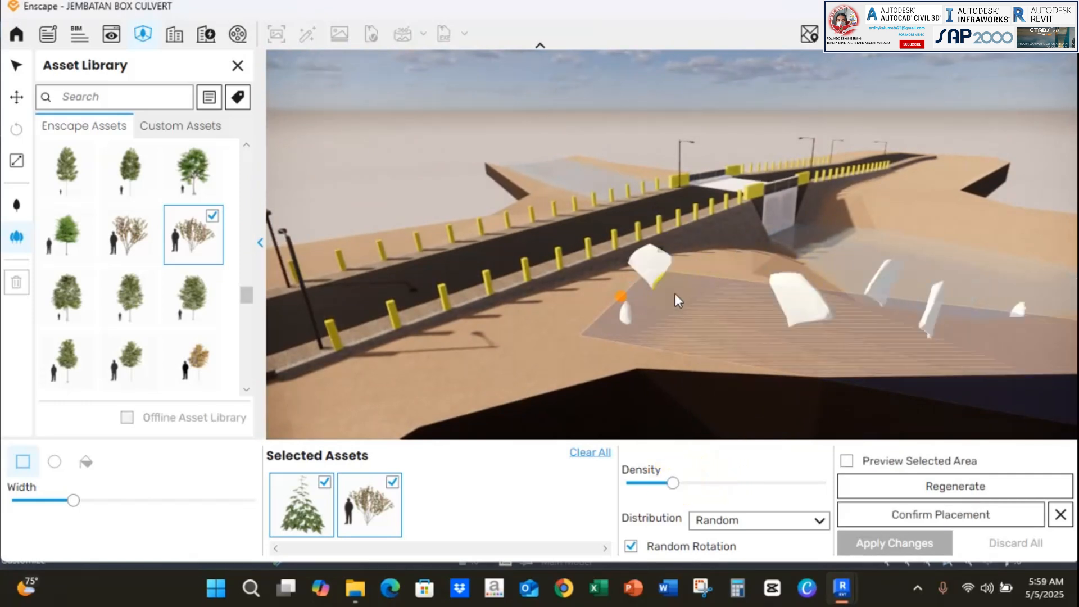
scroll(678, 296, down, 4)
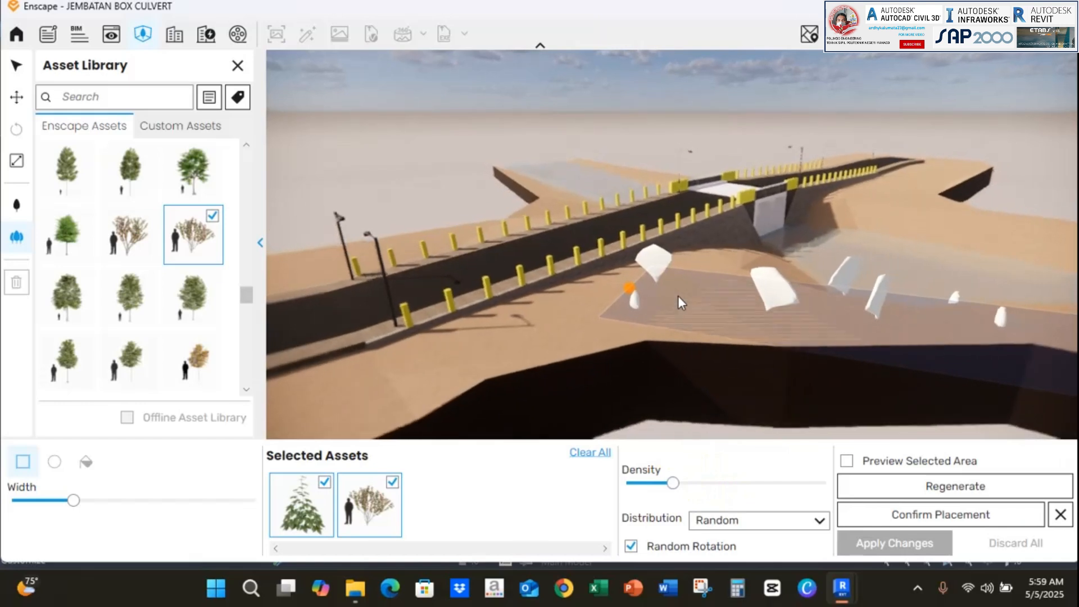
Turn on the preview of the selected area and regenerate the plant arrangement on the bank
click(847, 462)
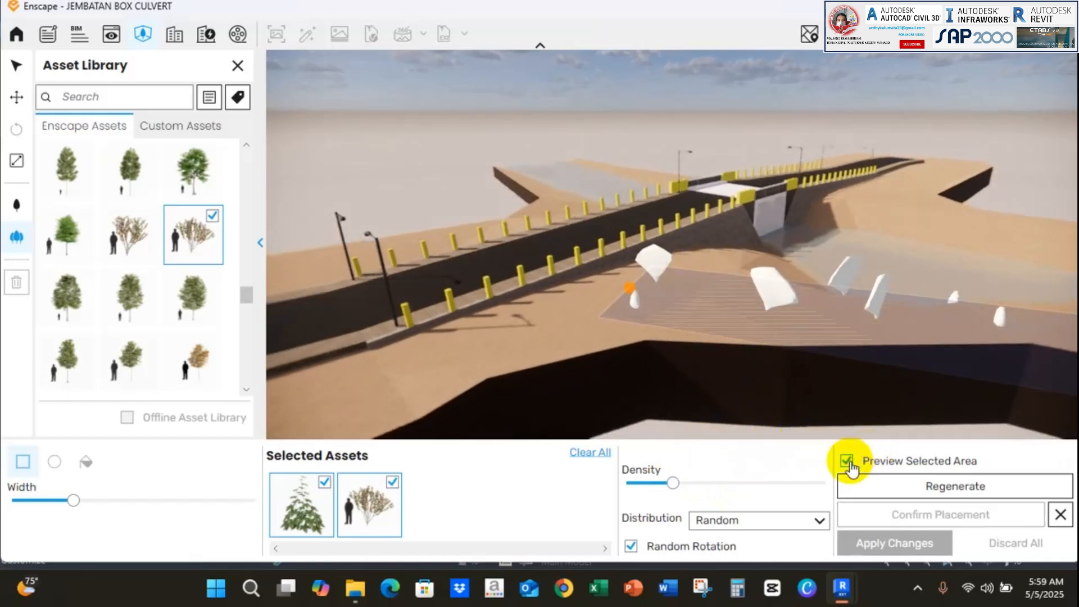
click(918, 494)
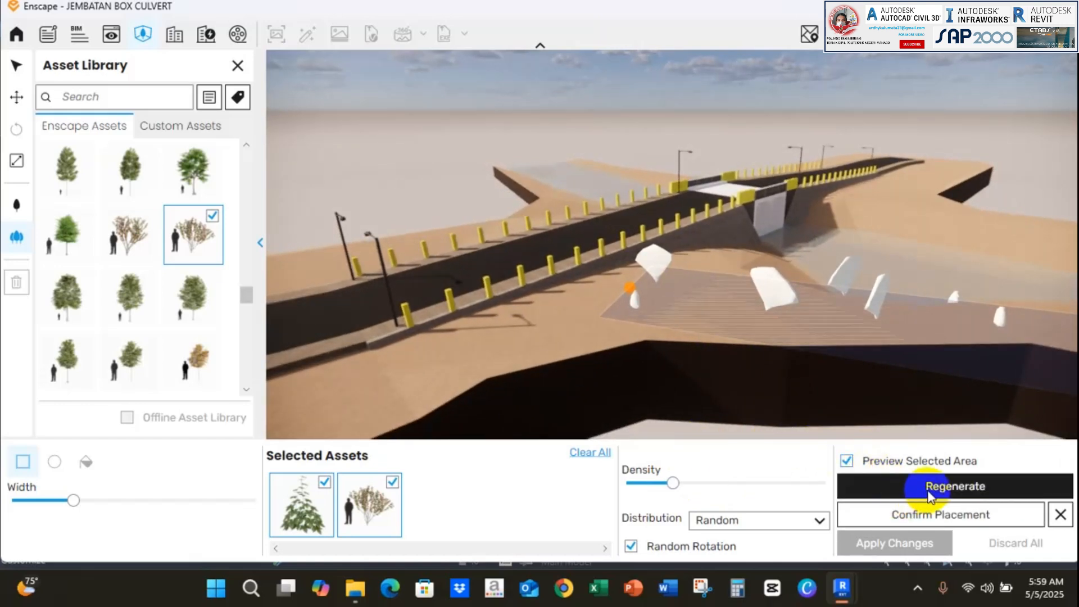
mouse_move(896, 368)
right_down()
mouse_move(849, 343)
mouse_move(891, 361)
mouse_move(912, 309)
mouse_move(855, 327)
mouse_move(573, 312)
mouse_move(909, 239)
mouse_move(894, 242)
mouse_move(922, 250)
mouse_move(550, 251)
mouse_move(633, 261)
right_up()
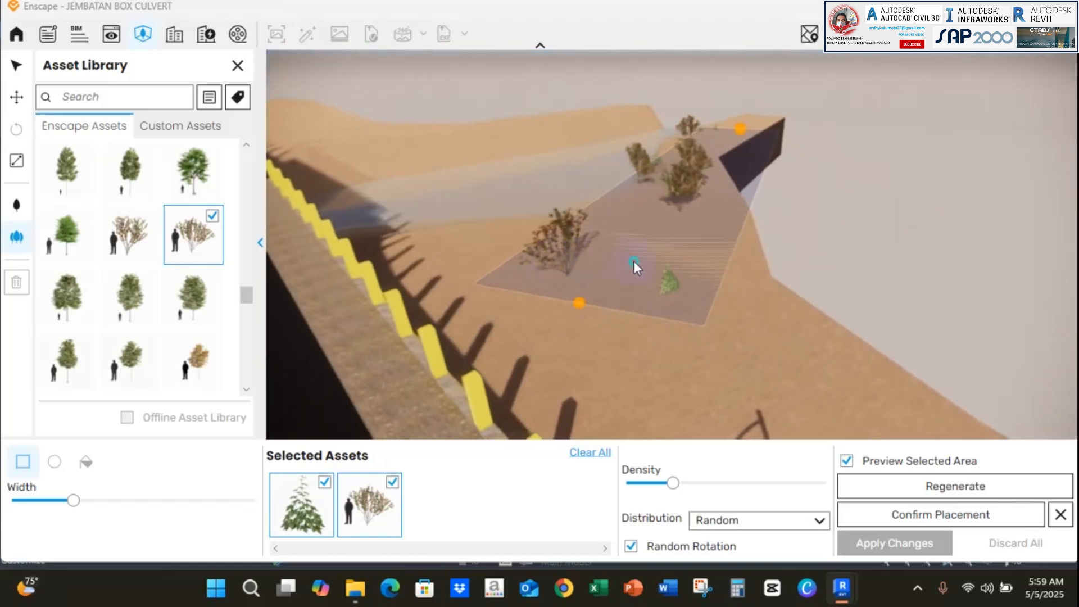
Try the Jitter distribution for the plants and set the distribution to Uniform instead
click(753, 522)
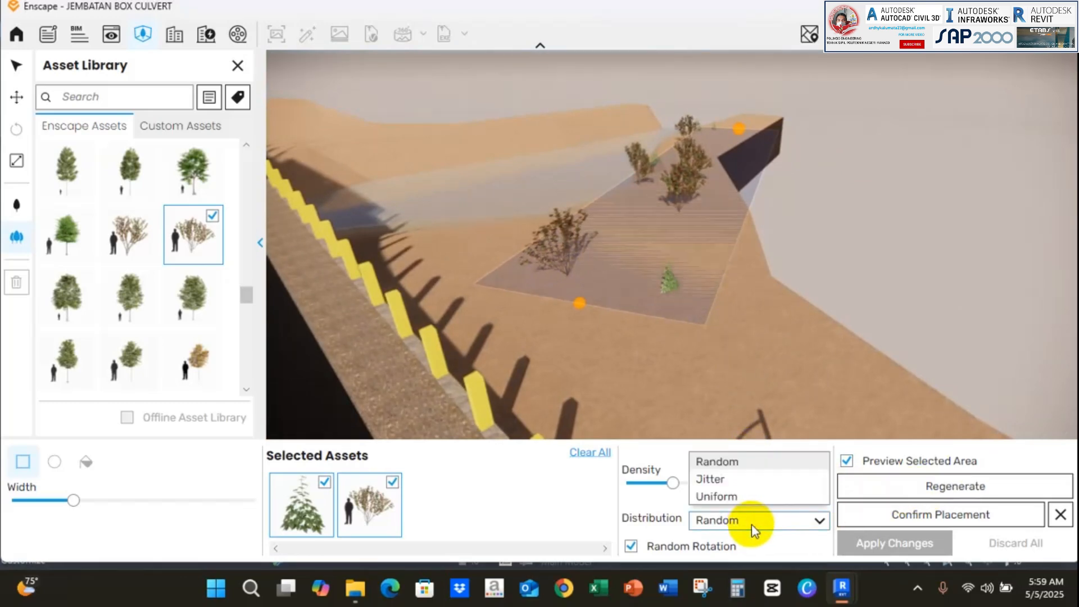
click(724, 481)
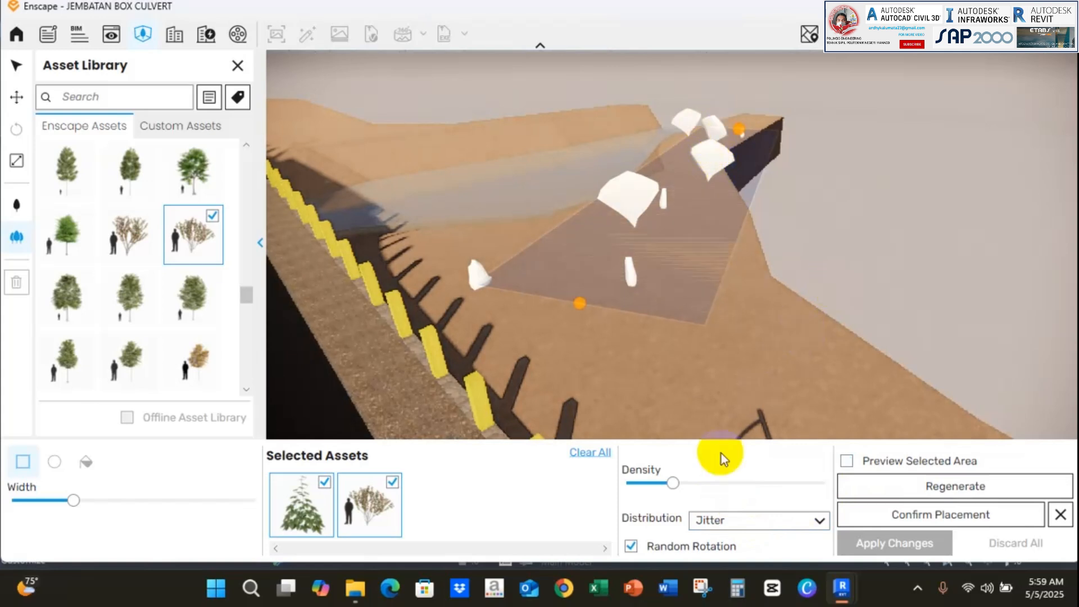
click(720, 521)
click(720, 497)
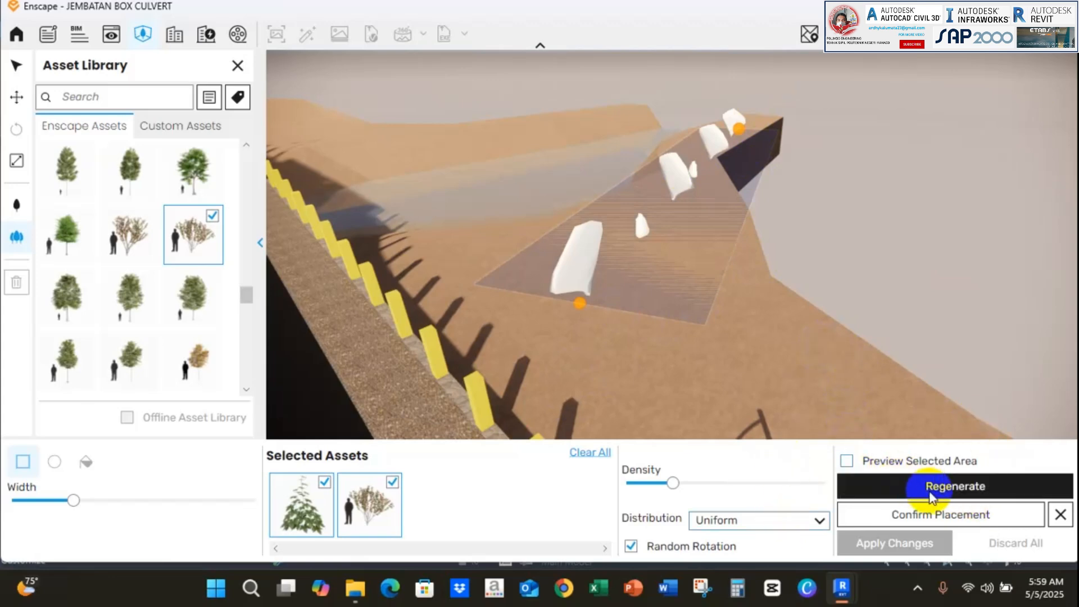
Preview the uniform plant arrangement, confirm its placement and apply the changes to the model
click(880, 465)
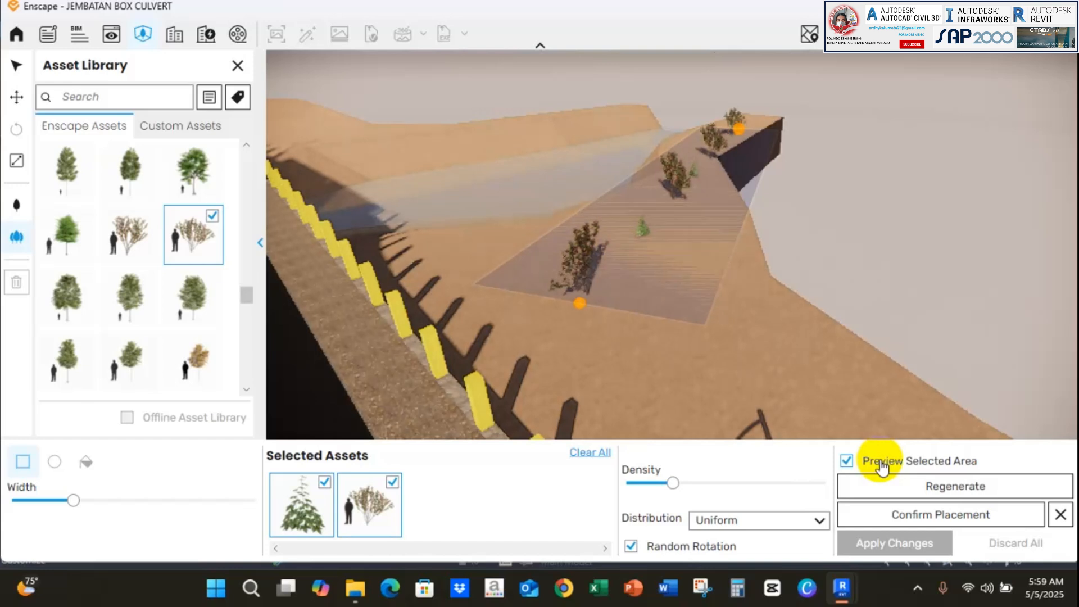
click(964, 514)
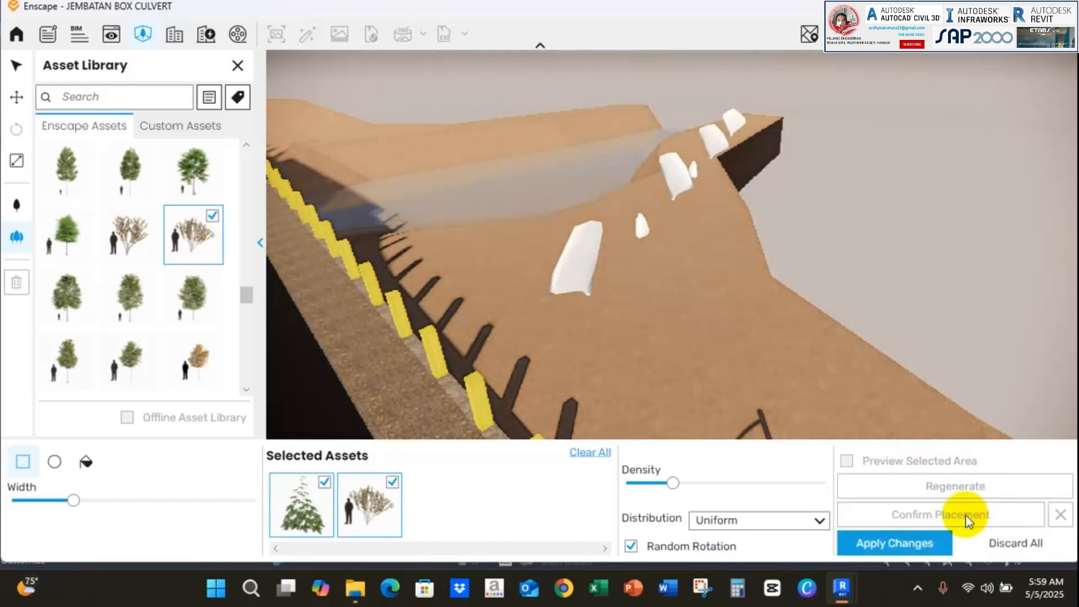
click(907, 534)
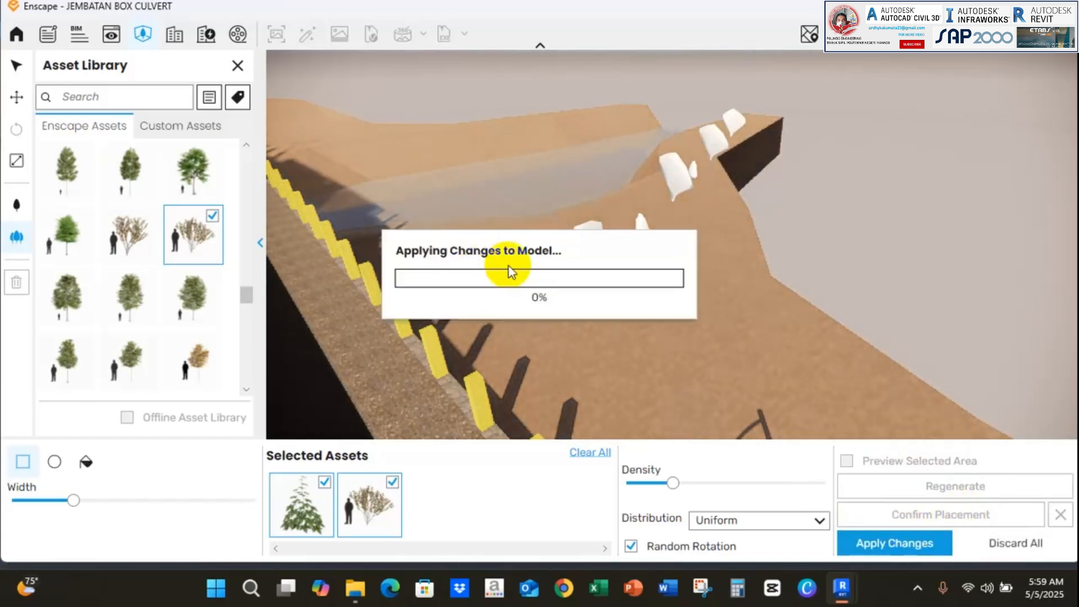
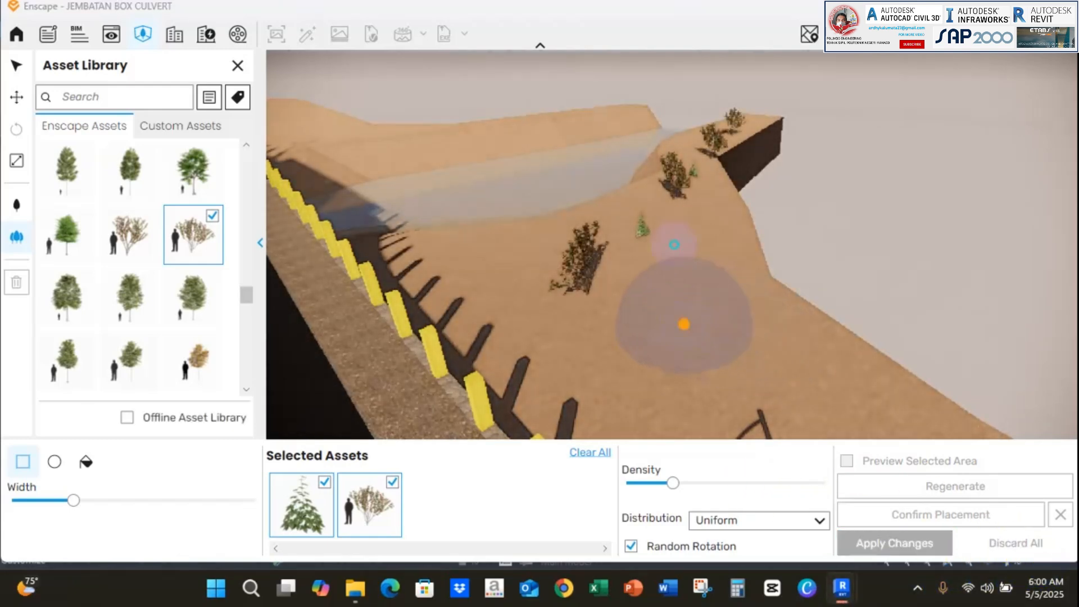
Replace the multi-stemmed shrub in the selected assets with Deciduous Tree 150: Rose of Sharon
right_drag(675, 244, 1052, 40)
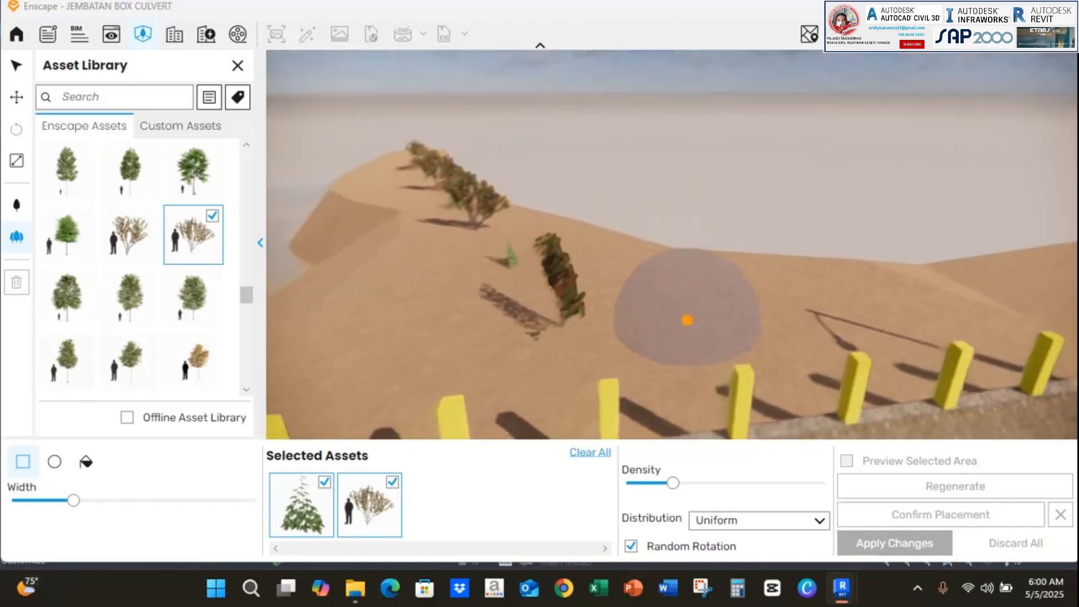
right_drag(688, 320, 699, 330)
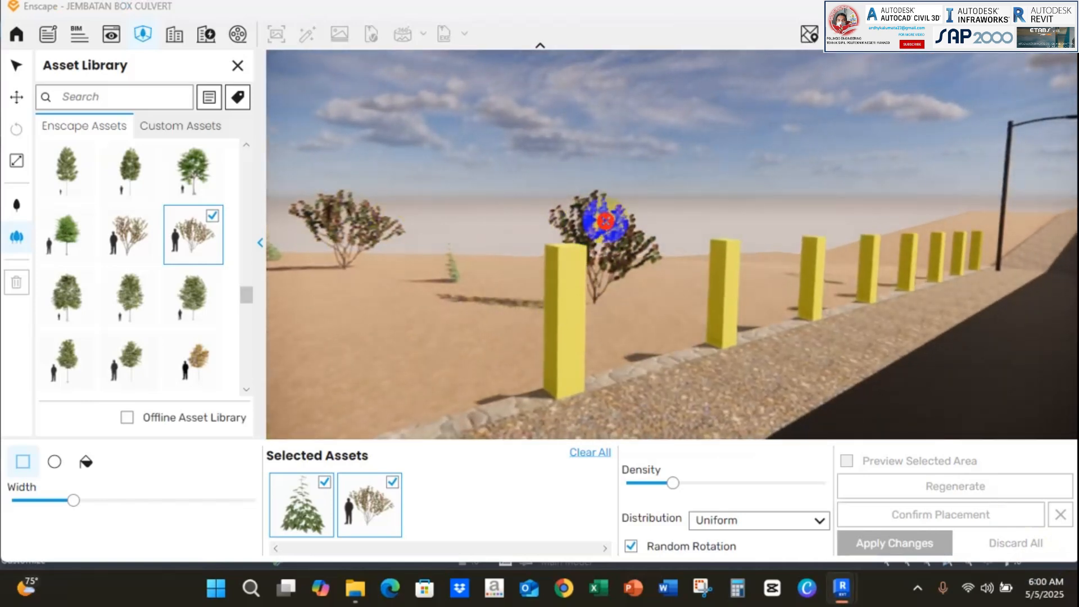
right_drag(659, 251, 531, 287)
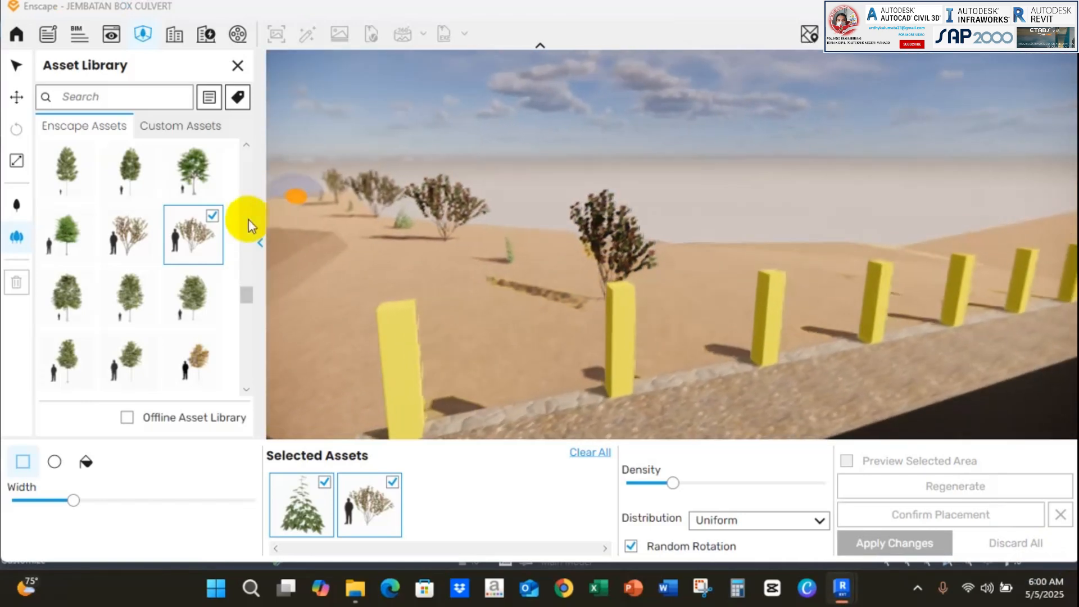
click(214, 217)
scroll(170, 303, down, 1)
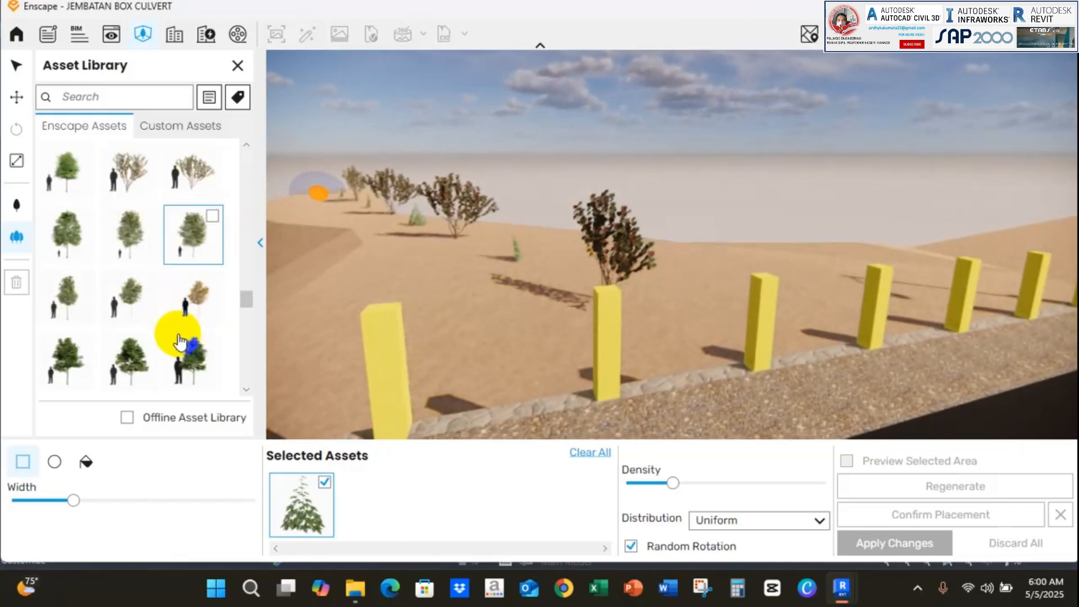
scroll(179, 341, down, 3)
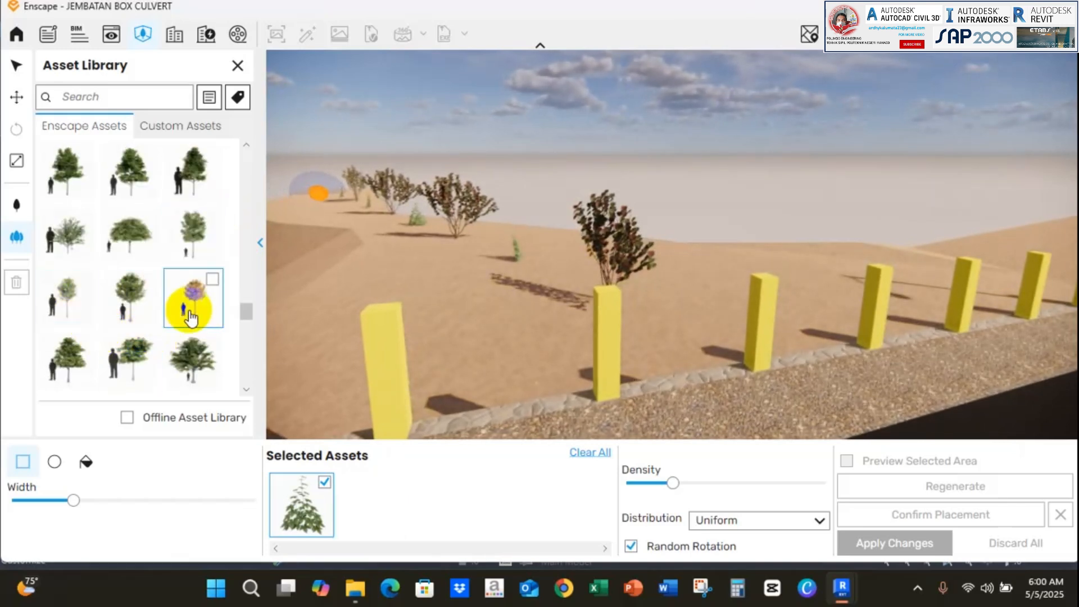
click(67, 232)
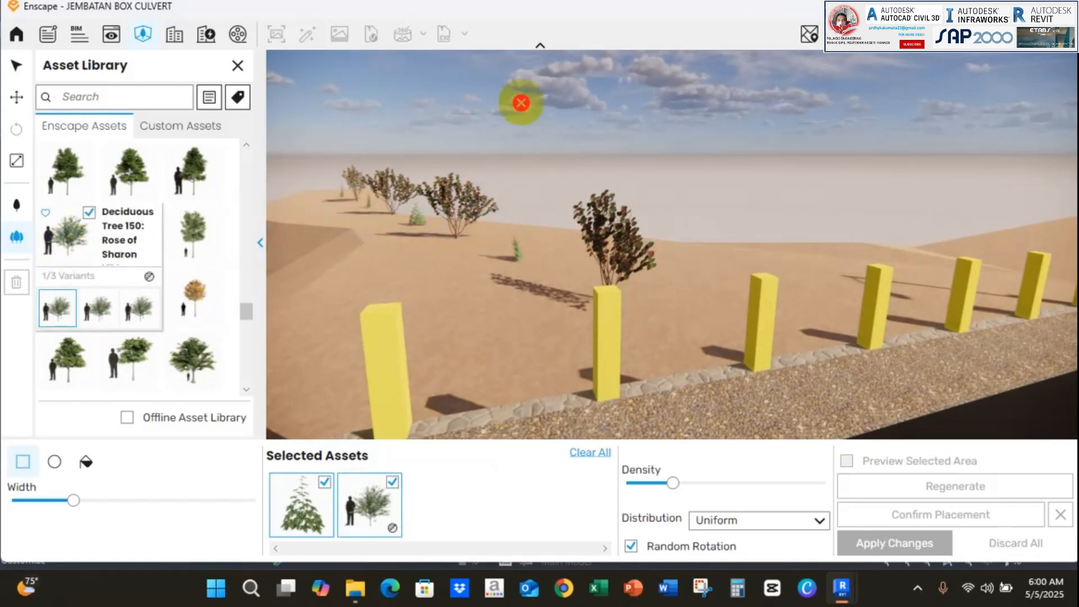
Define a rectangular placement area along the yellow guide posts, from the far end of the road back towards the culvert
scroll(641, 210, down, 3)
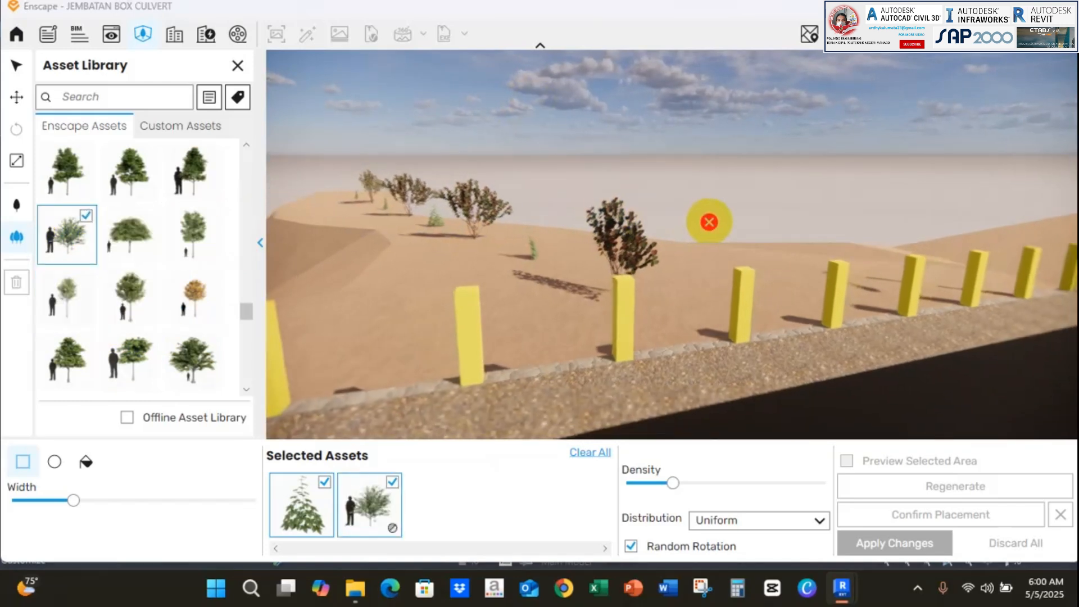
scroll(709, 201, down, 3)
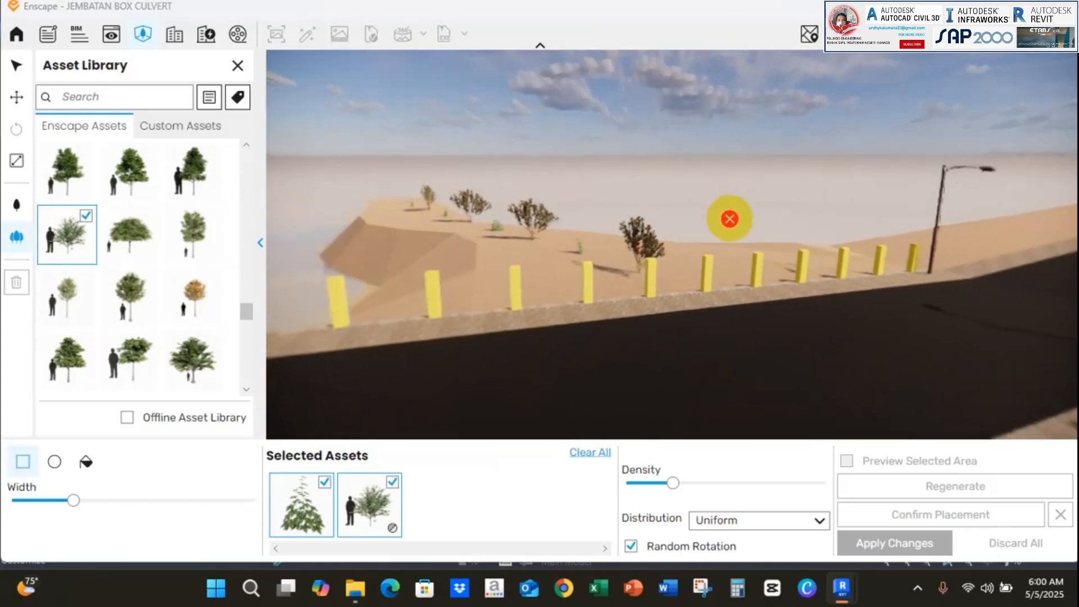
scroll(650, 246, down, 1)
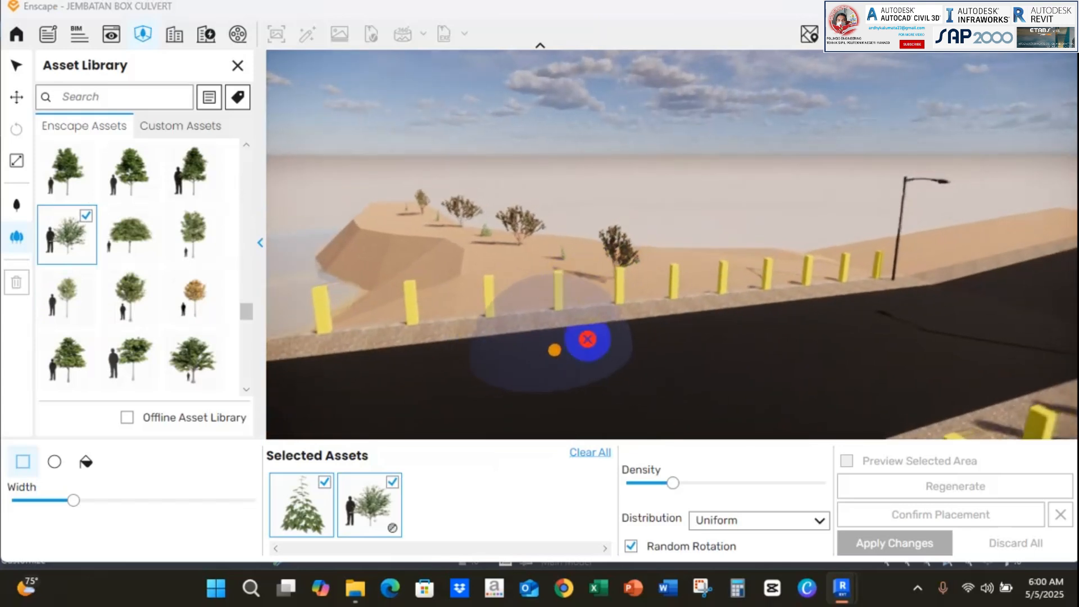
mouse_move(588, 339)
right_down()
mouse_move(535, 281)
mouse_move(357, 301)
mouse_move(335, 351)
mouse_move(663, 260)
mouse_move(747, 315)
mouse_move(939, 345)
mouse_move(1074, 281)
mouse_move(645, 288)
right_up()
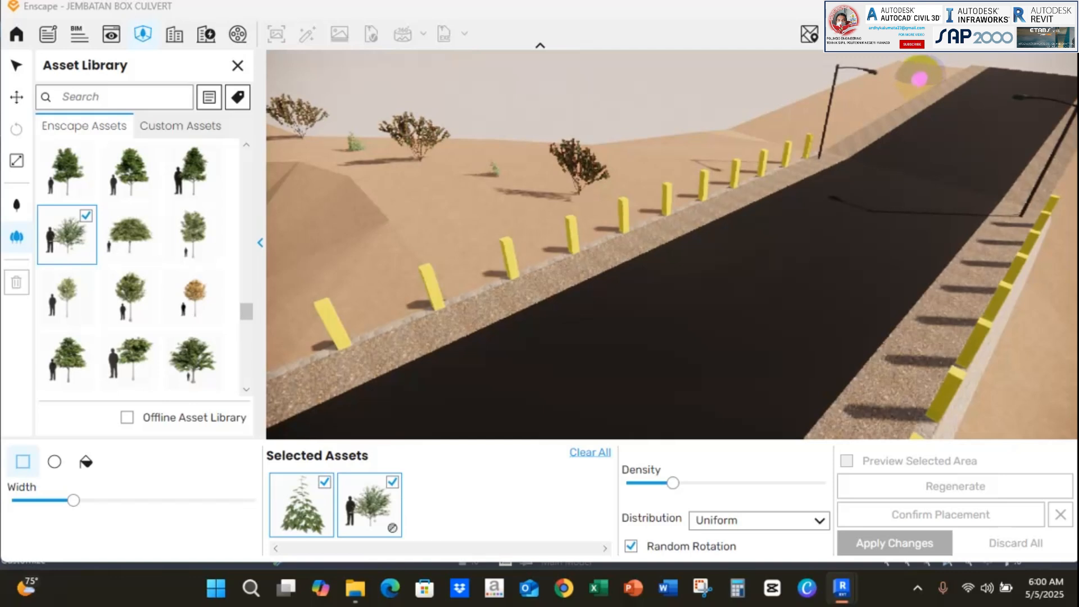
click(919, 74)
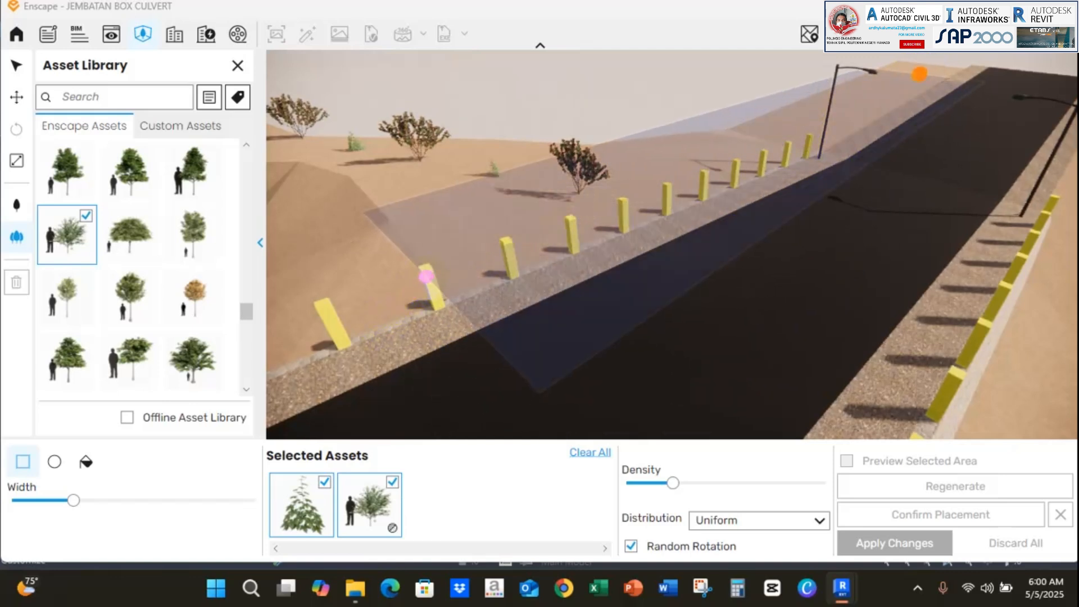
click(427, 276)
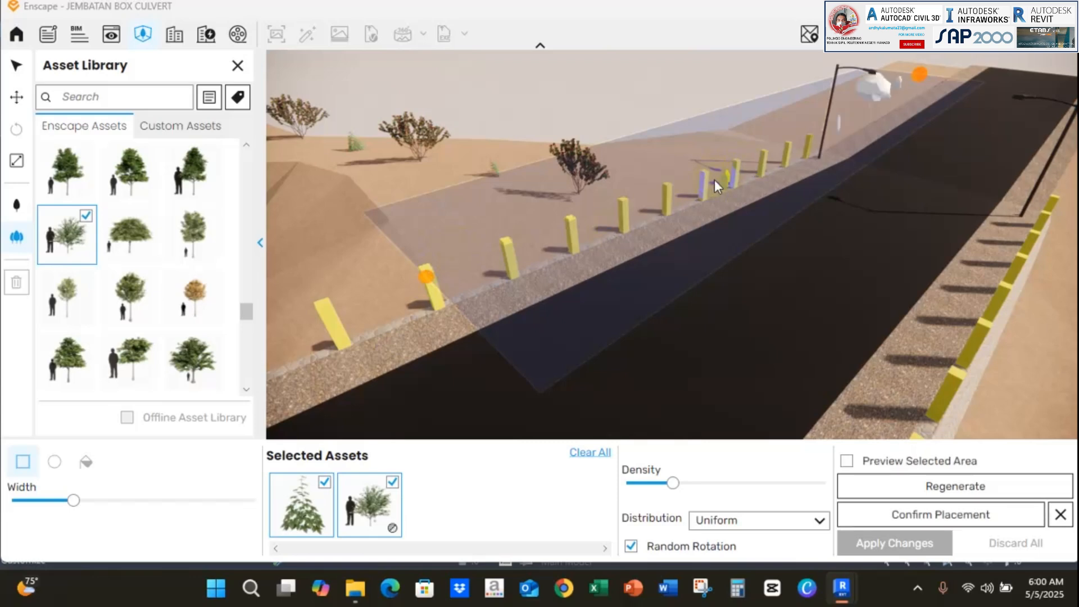
Try the Random distribution for the roadside area and set the distribution to Jitter instead
right_drag(646, 251, 1001, 233)
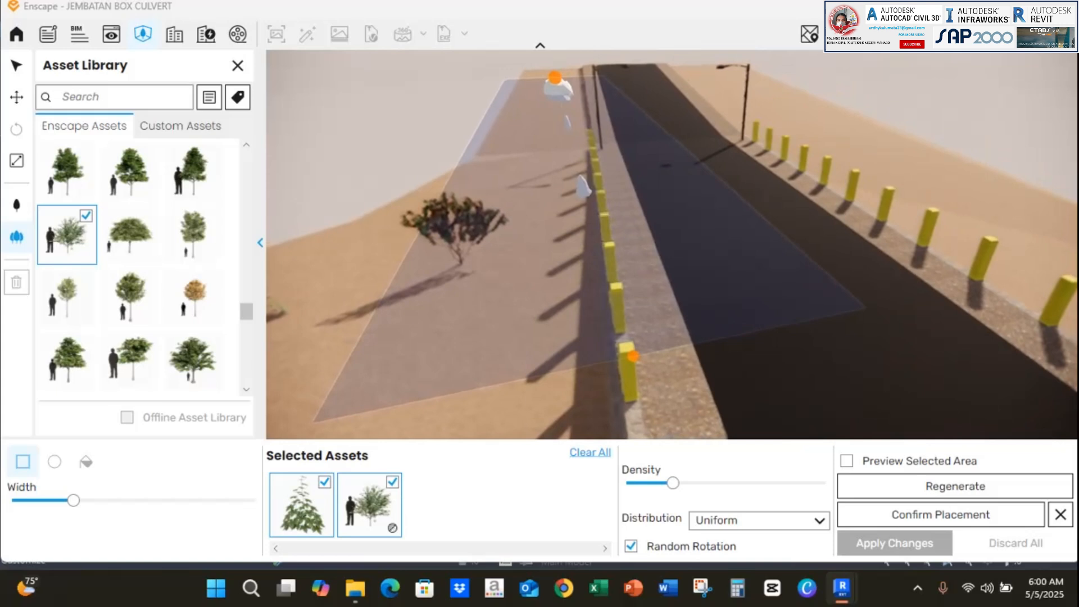
click(731, 523)
click(728, 464)
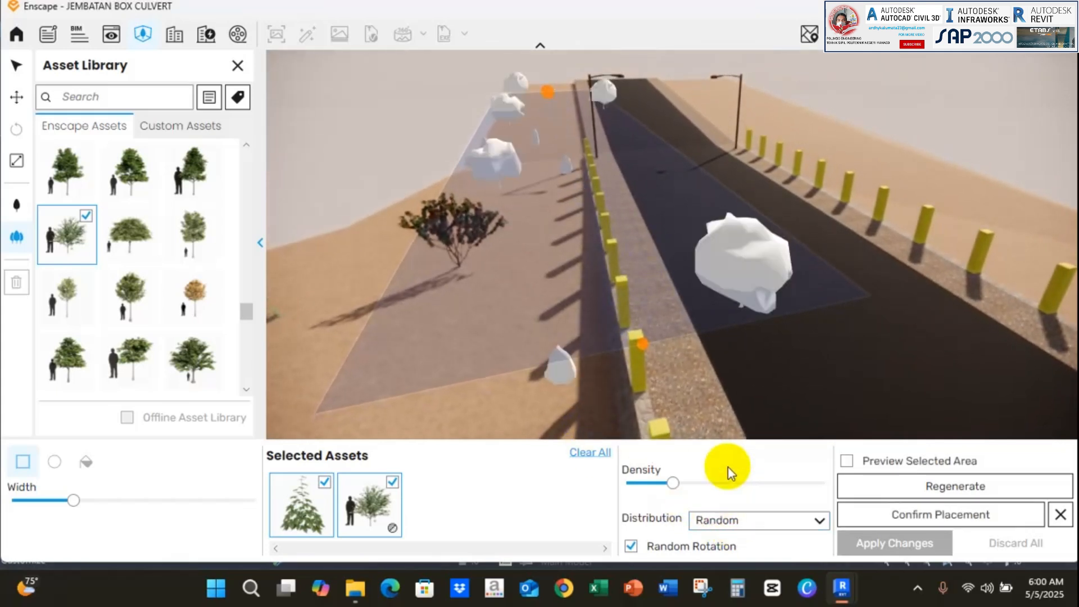
right_drag(663, 235, 581, 137)
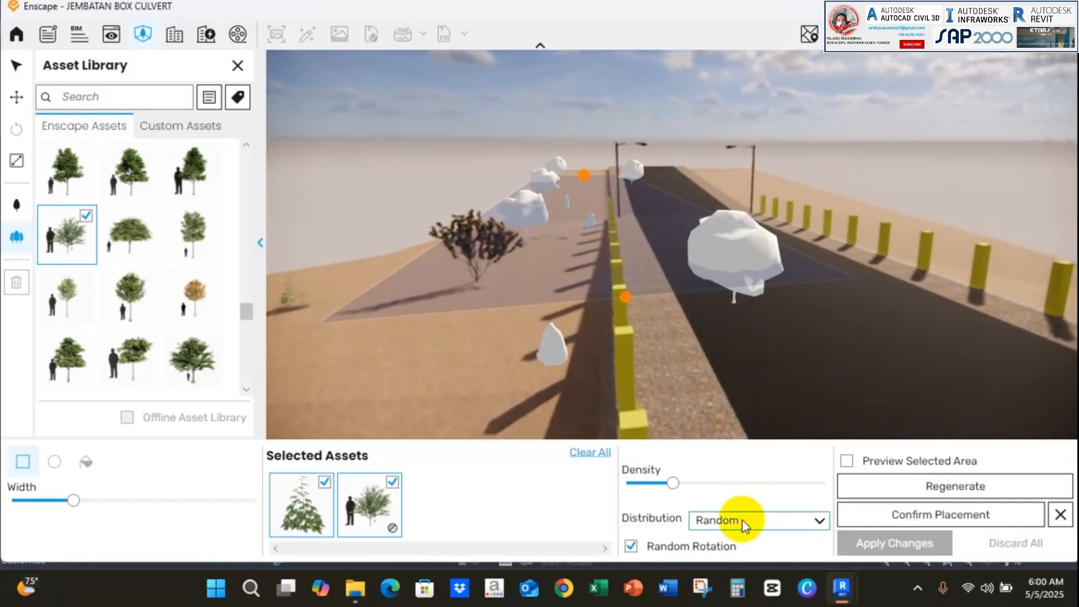
click(743, 521)
click(729, 479)
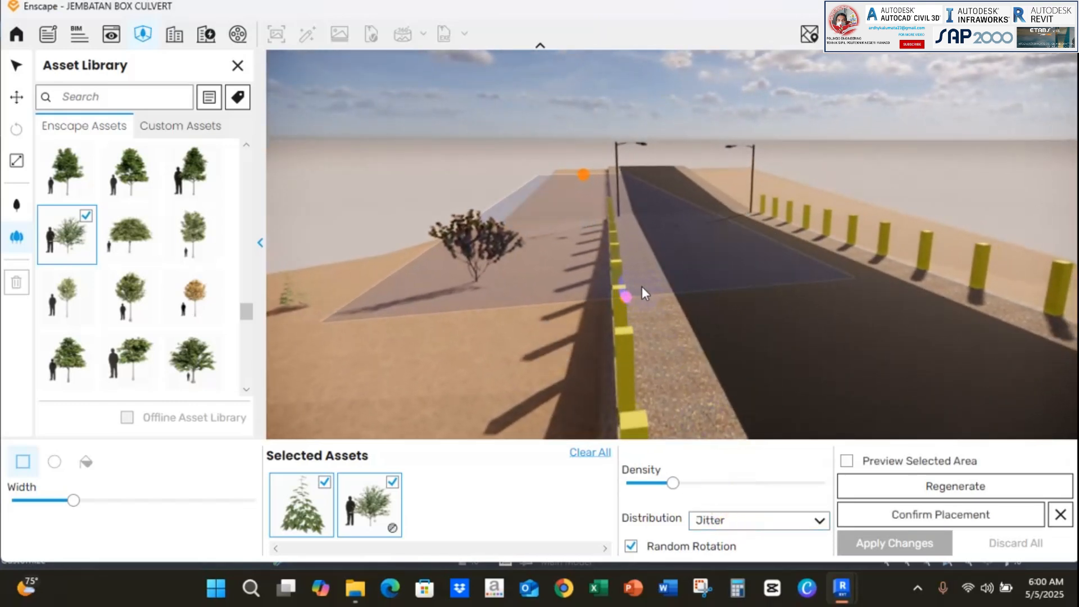
mouse_move(623, 312)
right_down()
mouse_move(706, 264)
mouse_move(770, 330)
mouse_move(766, 299)
mouse_move(559, 262)
right_up()
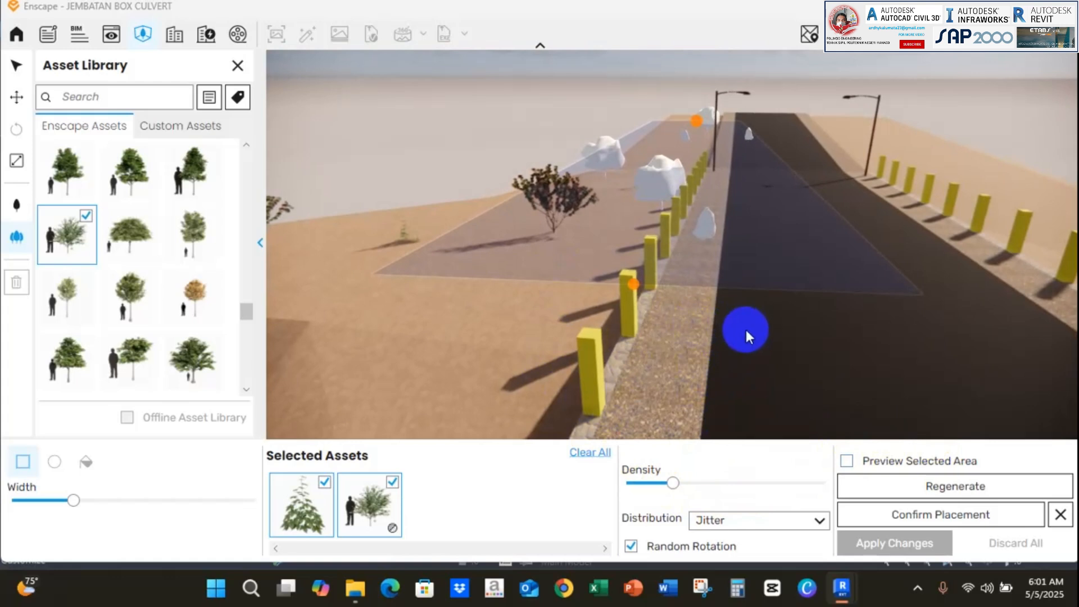
Regenerate the jittered plant arrangement along the road, then confirm its placement and apply the changes
right_drag(767, 332, 662, 246)
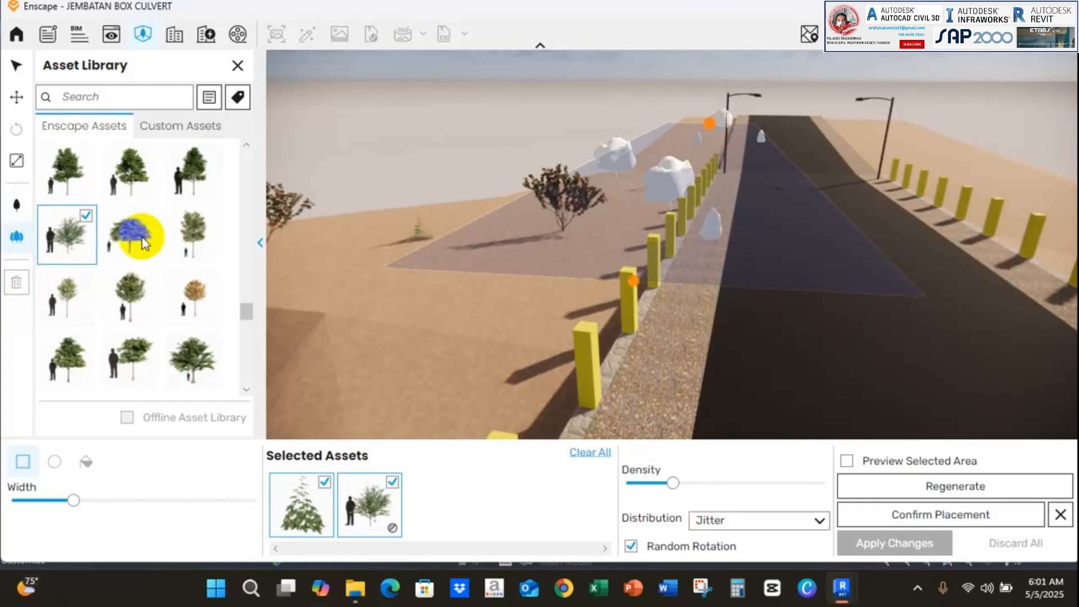
click(916, 494)
click(945, 514)
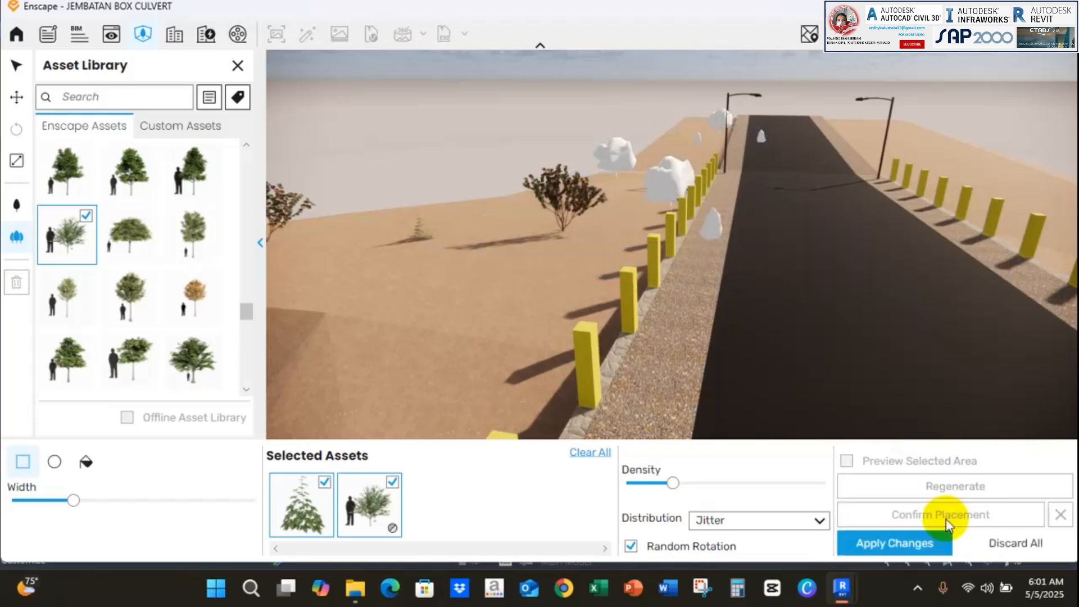
click(894, 545)
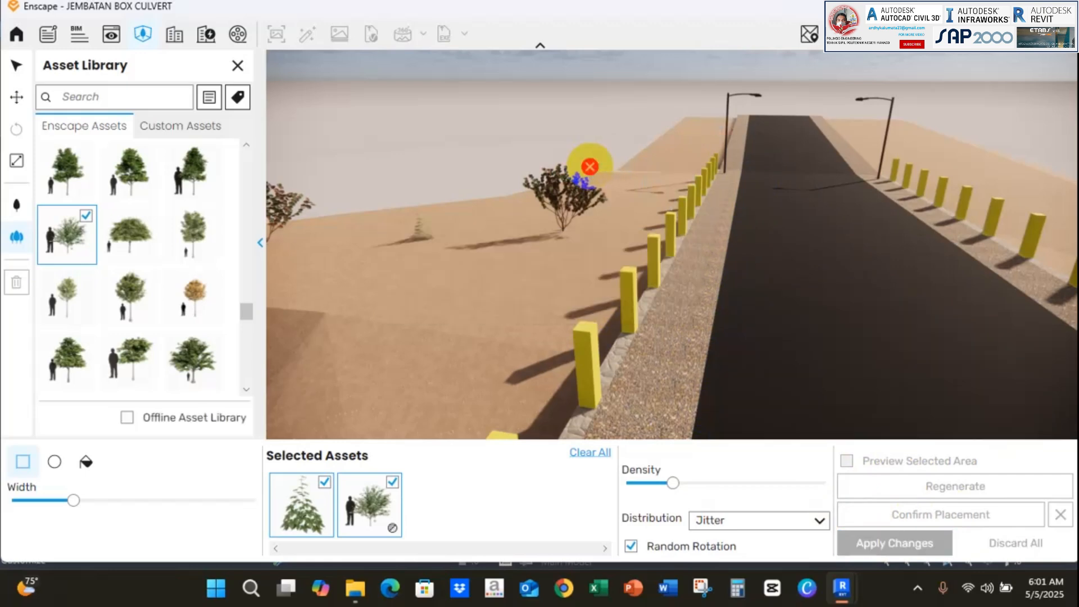
Switch to single asset placement and choose Deciduous Tree 091: Tree from the asset library
scroll(528, 213, down, 5)
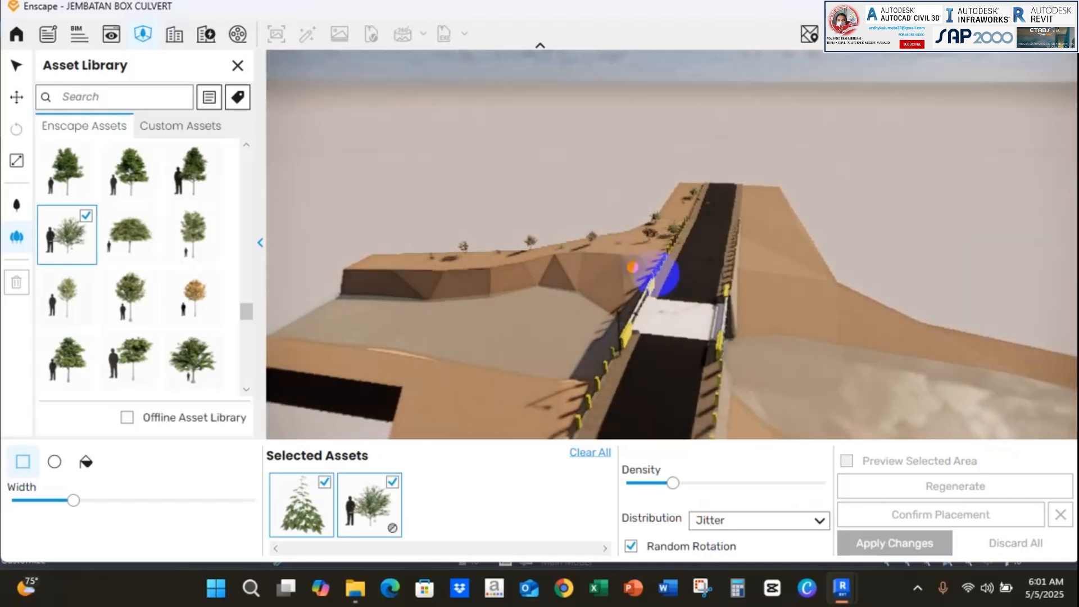
right_drag(650, 257, 920, 249)
right_drag(844, 323, 869, 315)
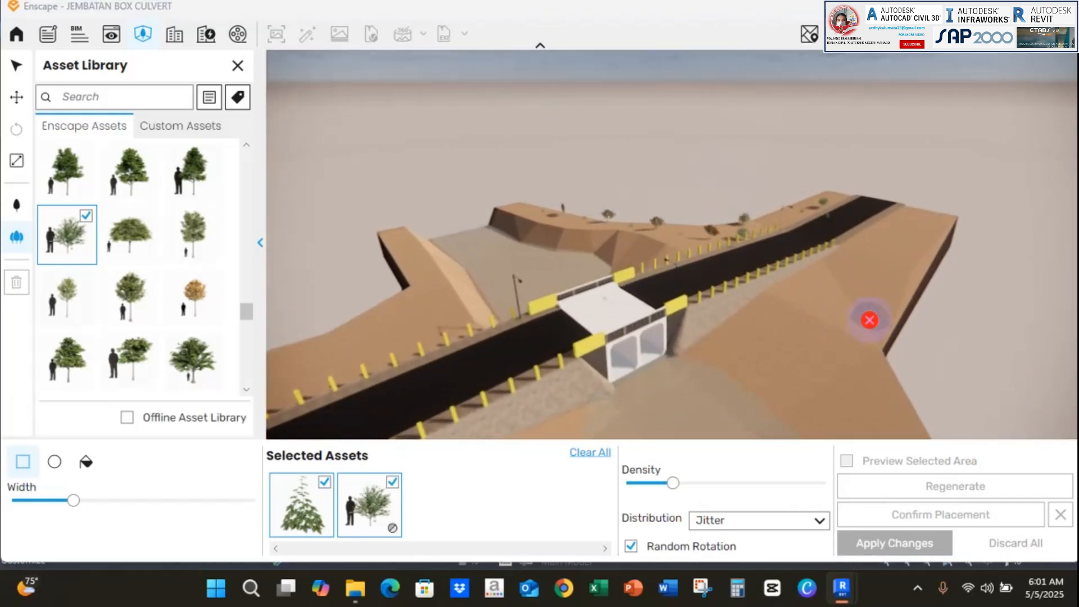
click(21, 205)
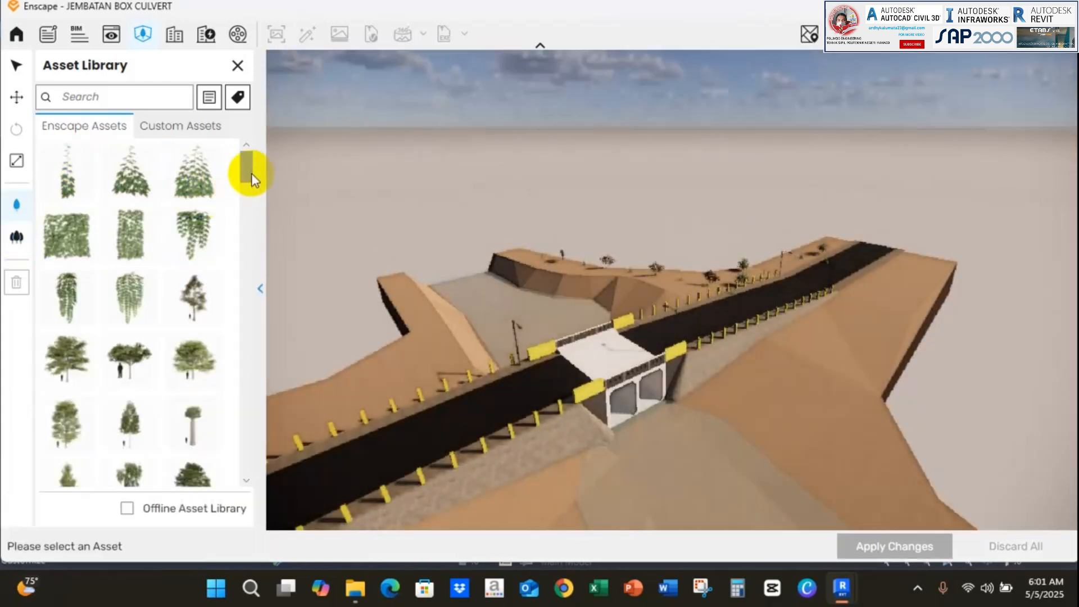
drag(251, 173, 245, 293)
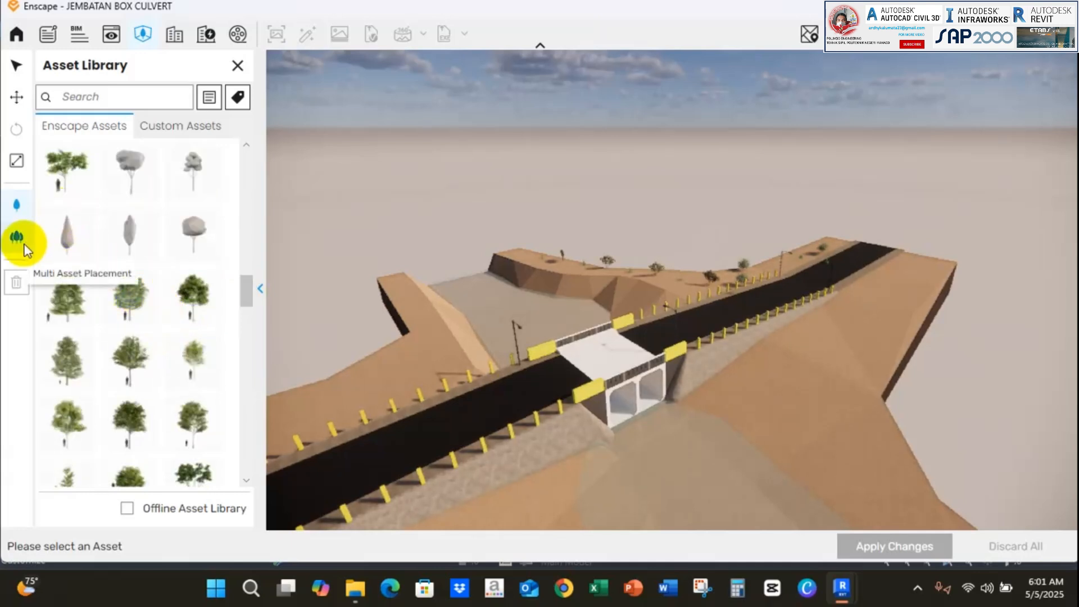
click(194, 371)
click(193, 373)
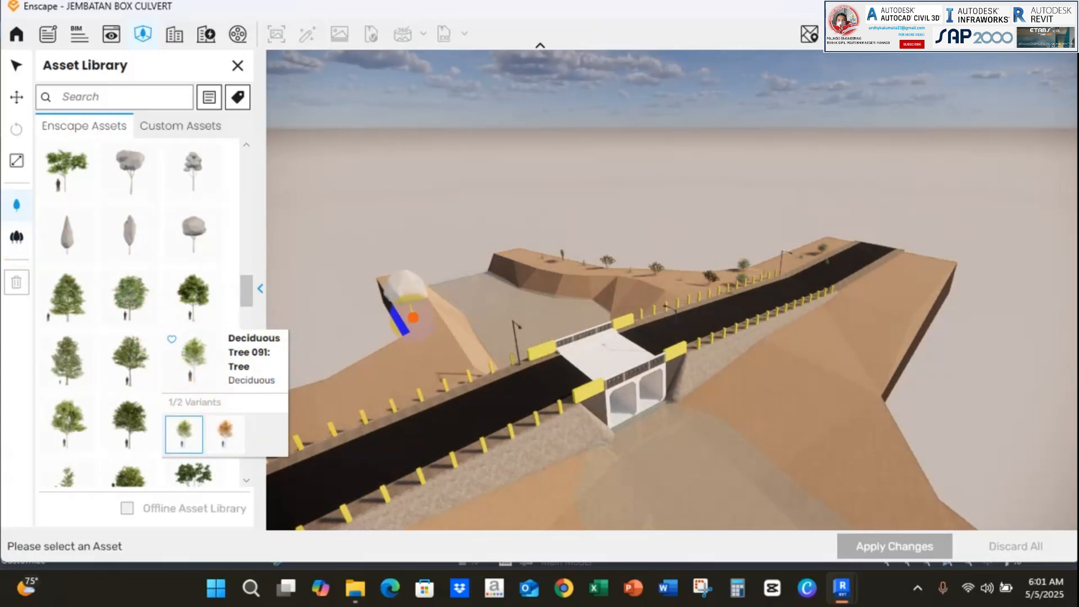
Place individual Deciduous Tree 091 trees on both banks behind the road and a group of three on the bank beside the culvert outlet
click(419, 306)
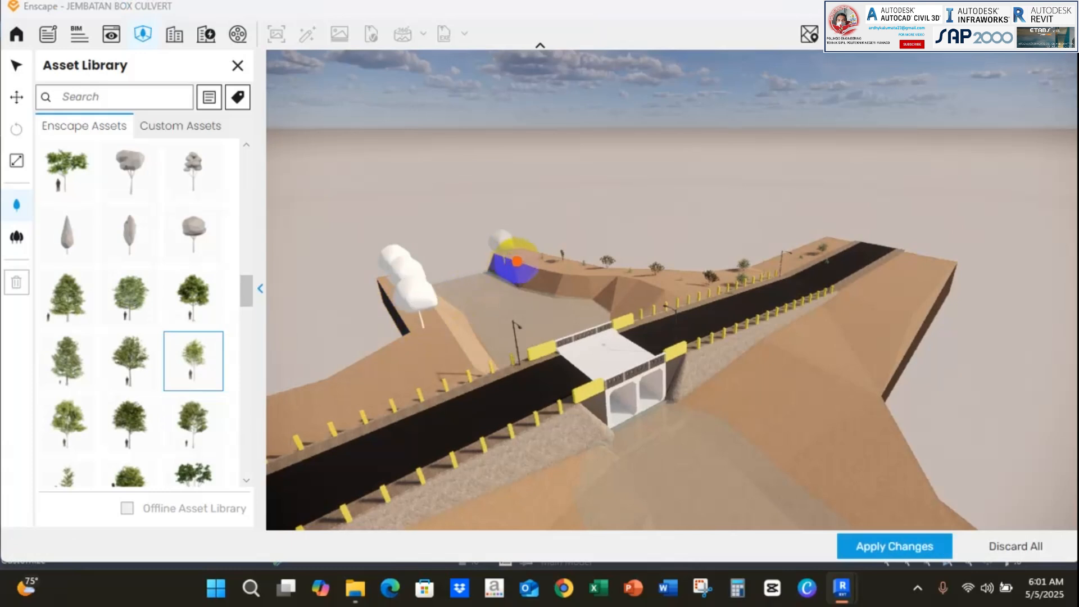
click(526, 259)
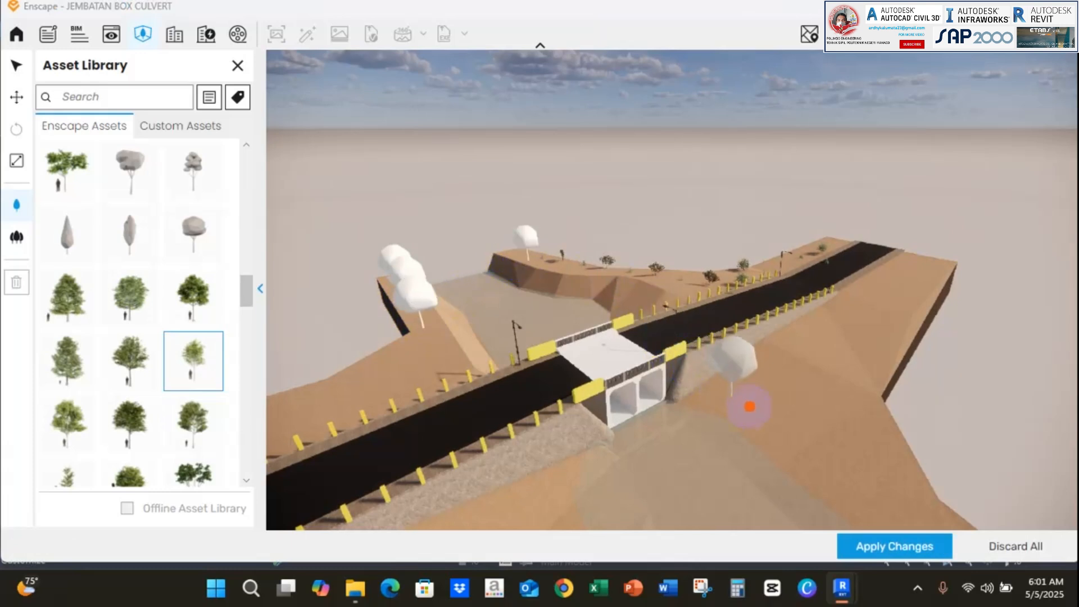
click(754, 409)
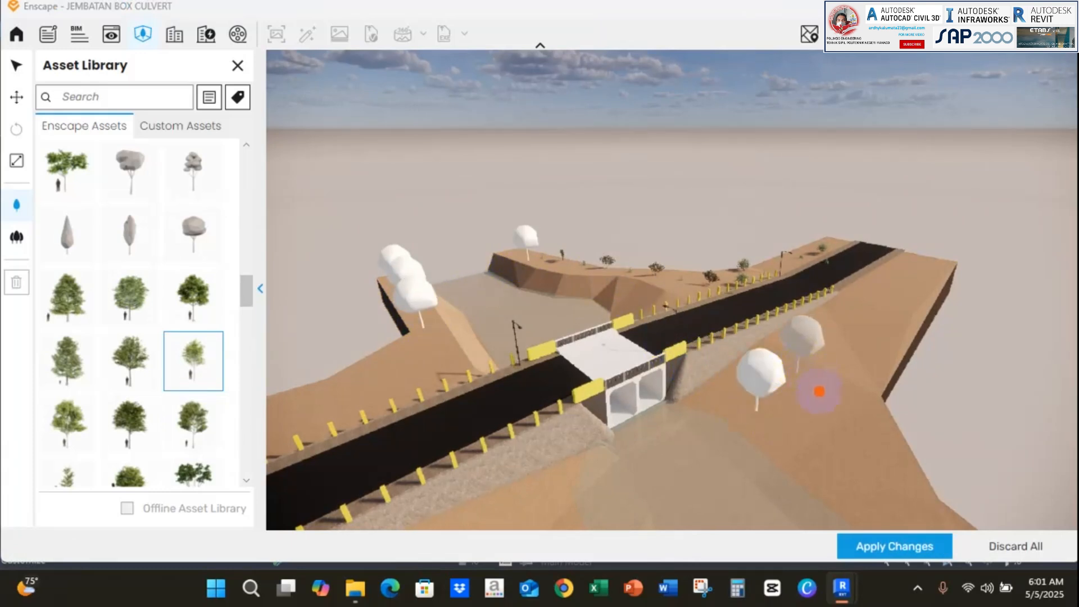
click(820, 392)
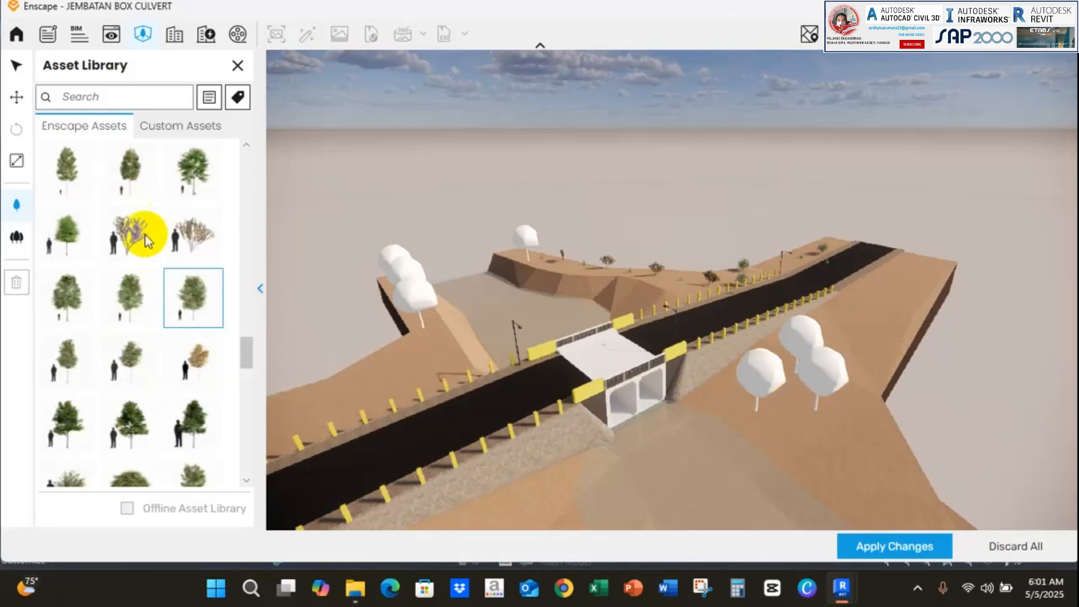
Place large autumn deciduous trees at the far bank edge, behind the road and on the near bank, and apply the changes
scroll(147, 356, down, 4)
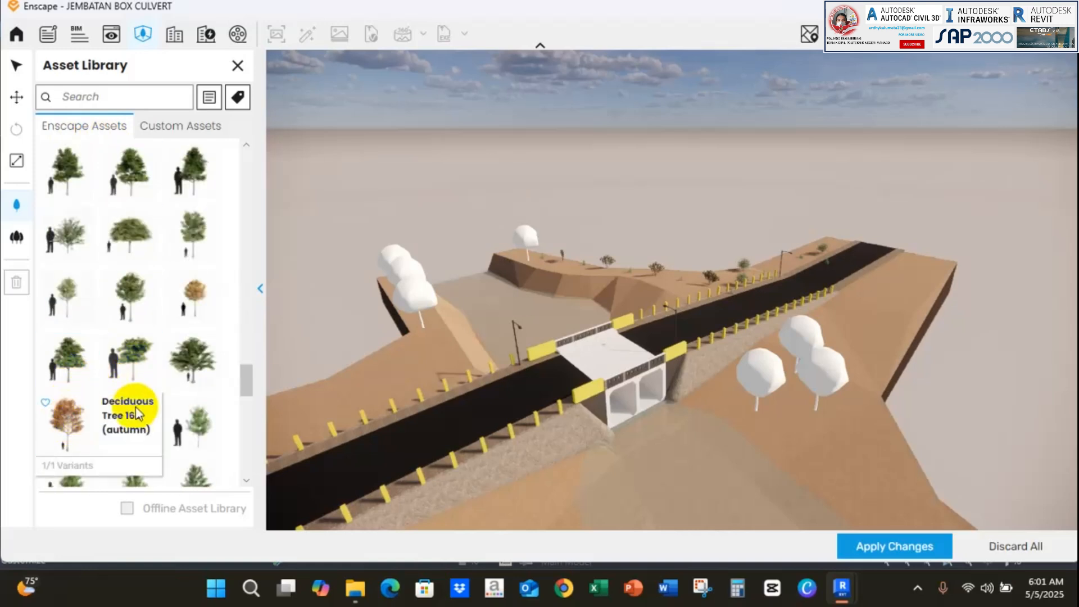
click(950, 256)
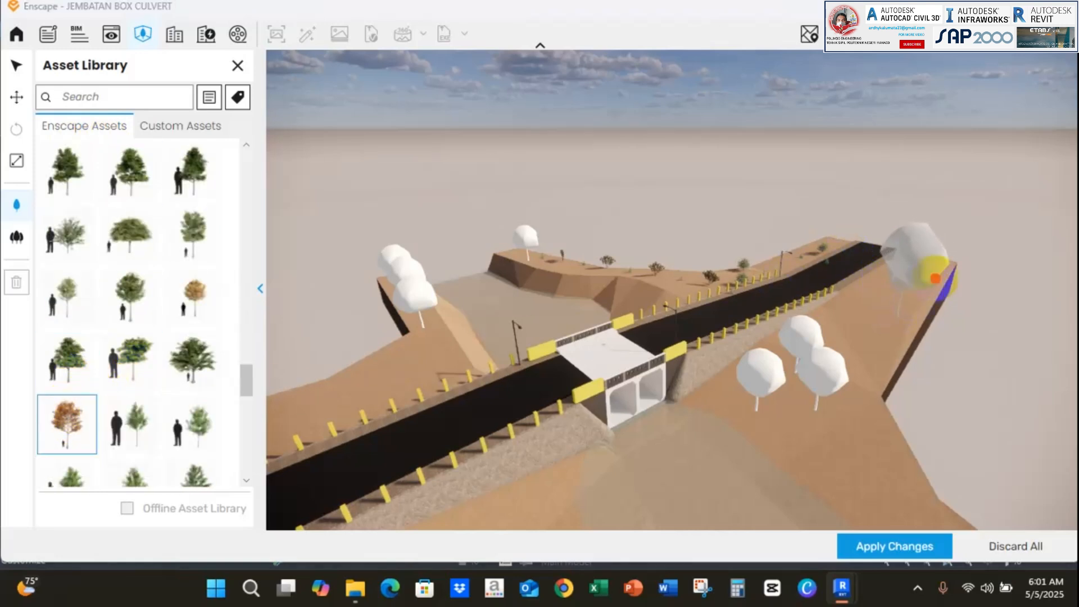
click(419, 372)
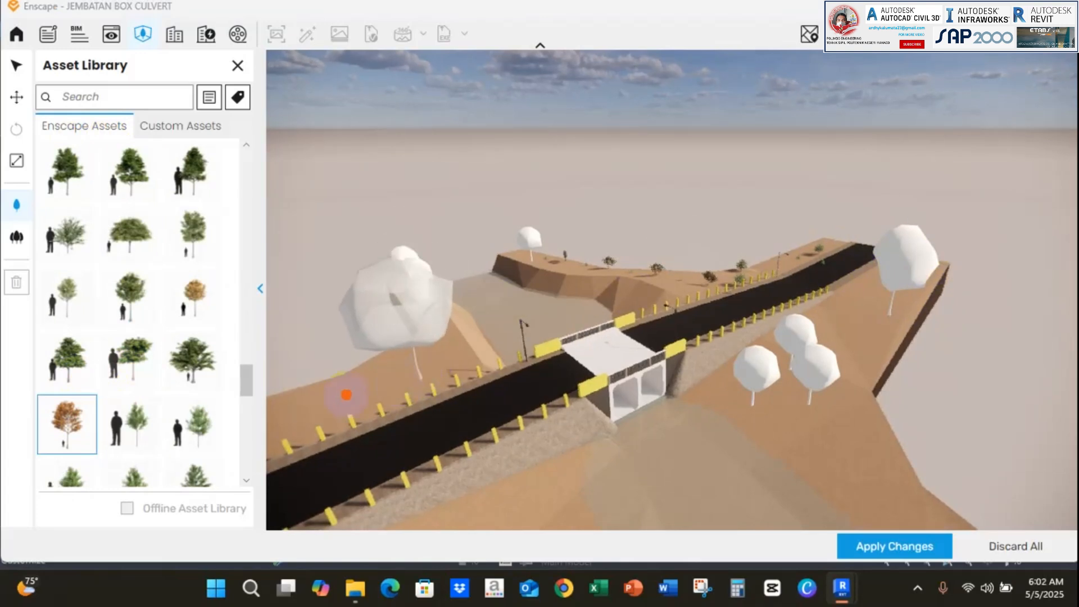
scroll(819, 260, down, 2)
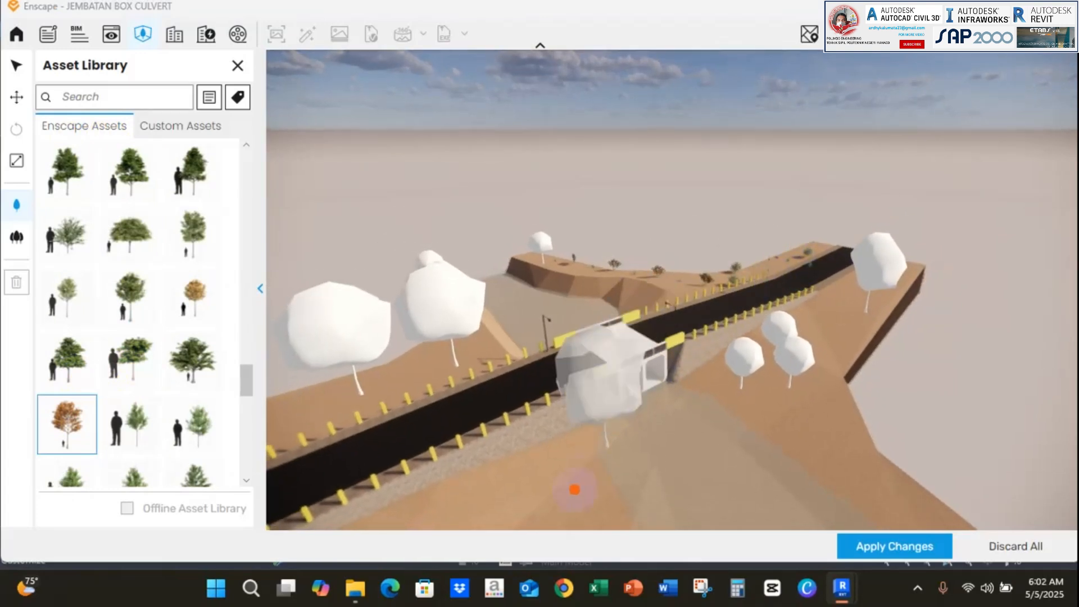
click(557, 511)
click(486, 514)
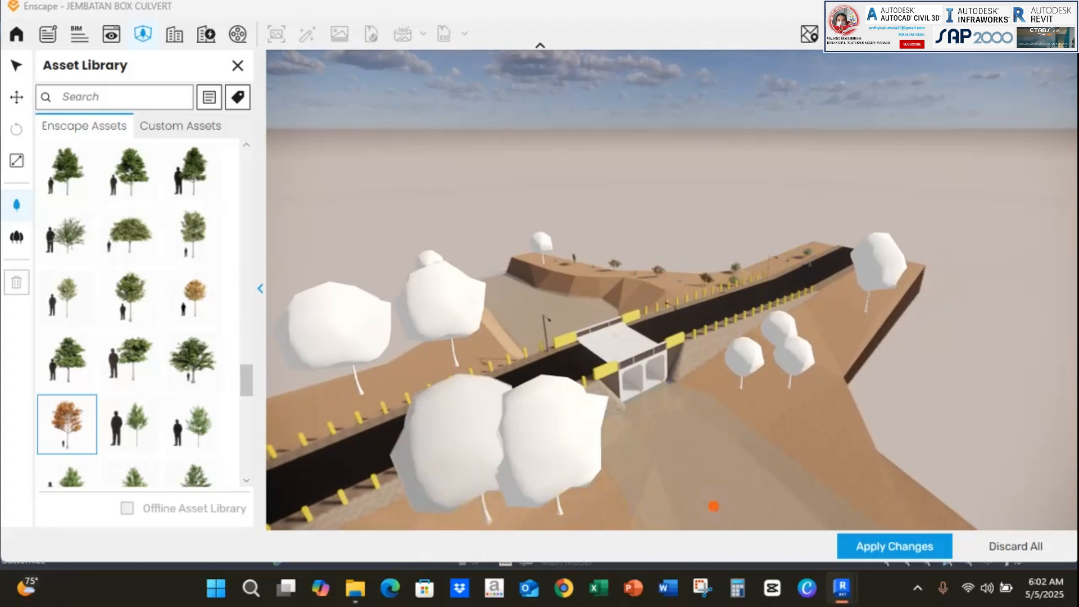
click(885, 548)
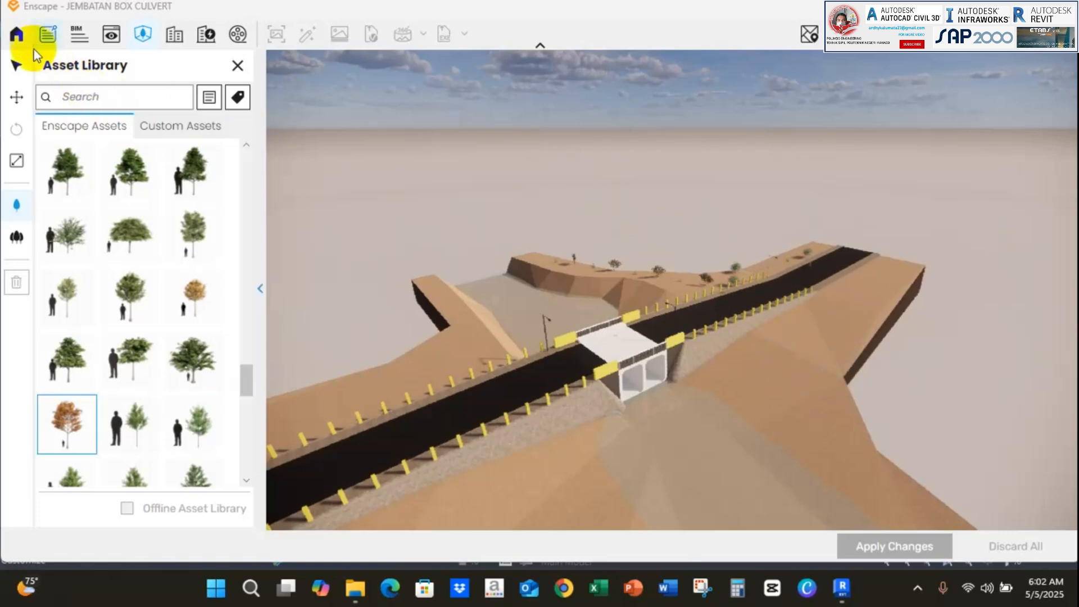
End asset placement and examine the trees around the box culvert and road from several angles
click(22, 67)
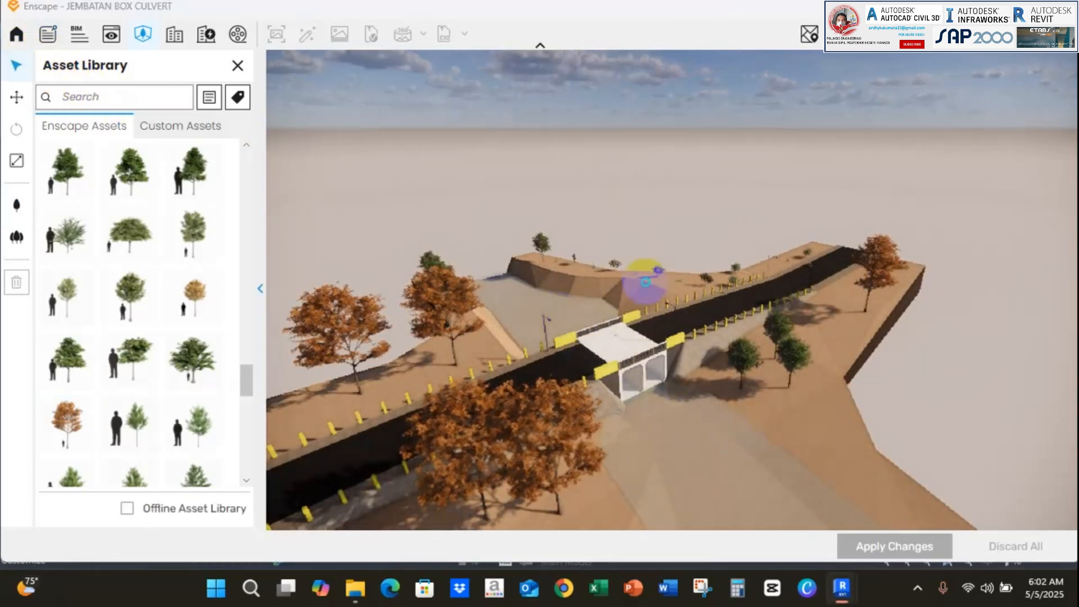
drag(638, 289, 428, 211)
scroll(852, 391, up, 5)
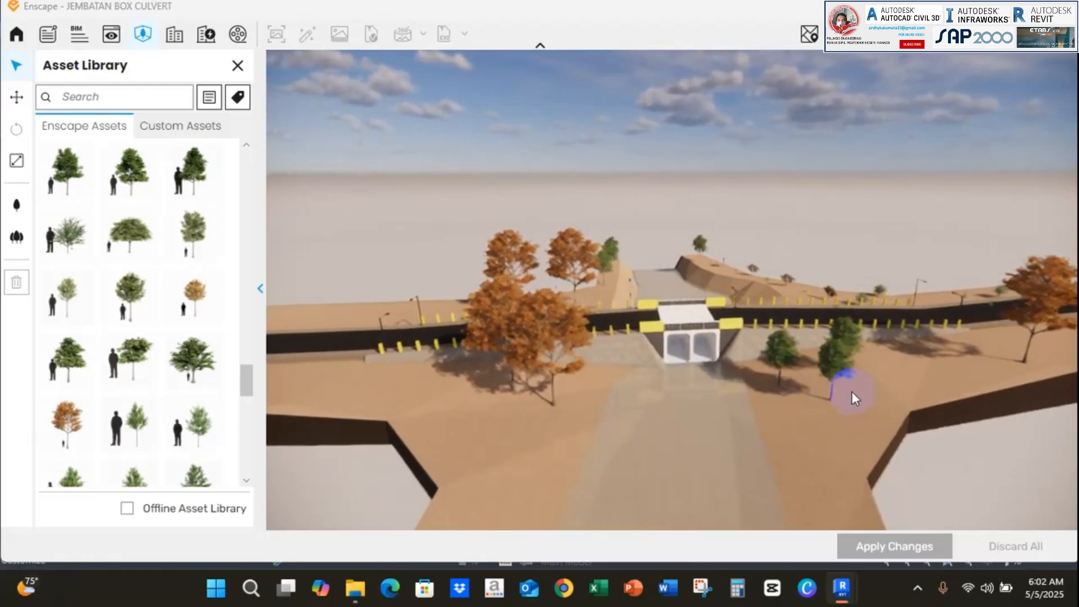
right_drag(851, 392, 861, 429)
mouse_move(640, 267)
right_down()
mouse_move(652, 284)
mouse_move(559, 251)
mouse_move(603, 260)
right_up()
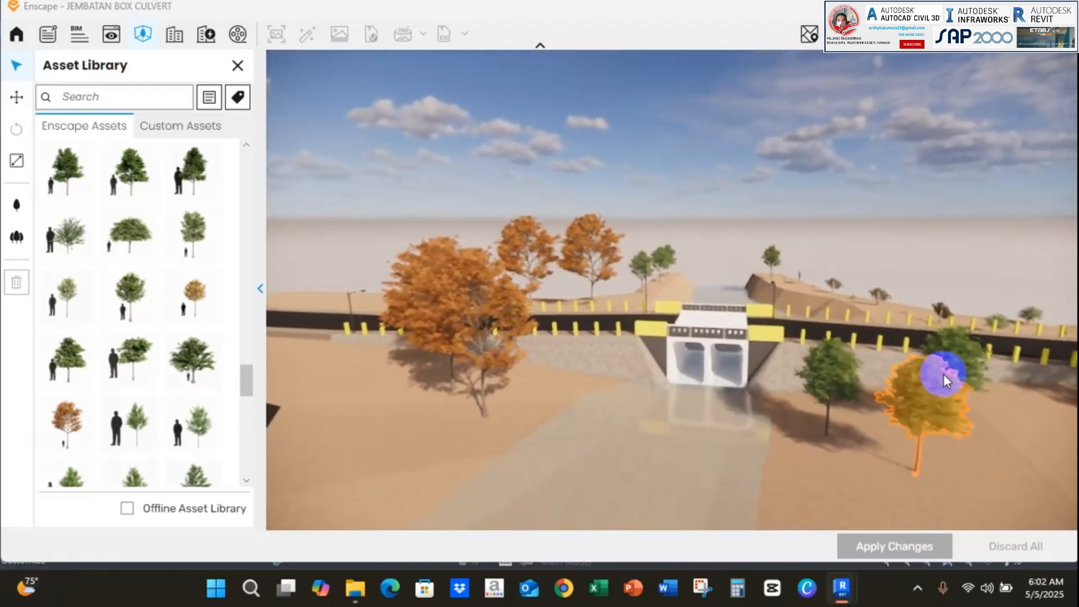
mouse_move(903, 398)
right_down()
mouse_move(742, 285)
mouse_move(818, 294)
mouse_move(843, 309)
mouse_move(899, 397)
mouse_move(655, 277)
mouse_move(694, 328)
right_up()
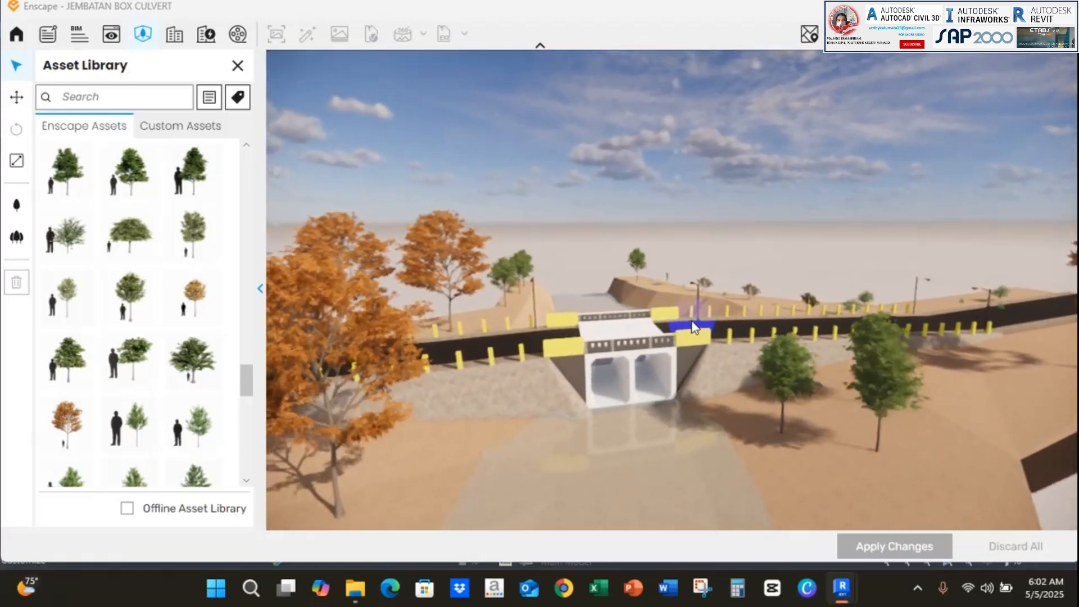
mouse_move(521, 275)
right_down()
mouse_move(506, 271)
mouse_move(651, 382)
mouse_move(631, 302)
mouse_move(441, 289)
mouse_move(713, 362)
mouse_move(613, 287)
mouse_move(747, 369)
mouse_move(795, 366)
mouse_move(296, 357)
mouse_move(872, 343)
mouse_move(674, 315)
mouse_move(662, 288)
right_up()
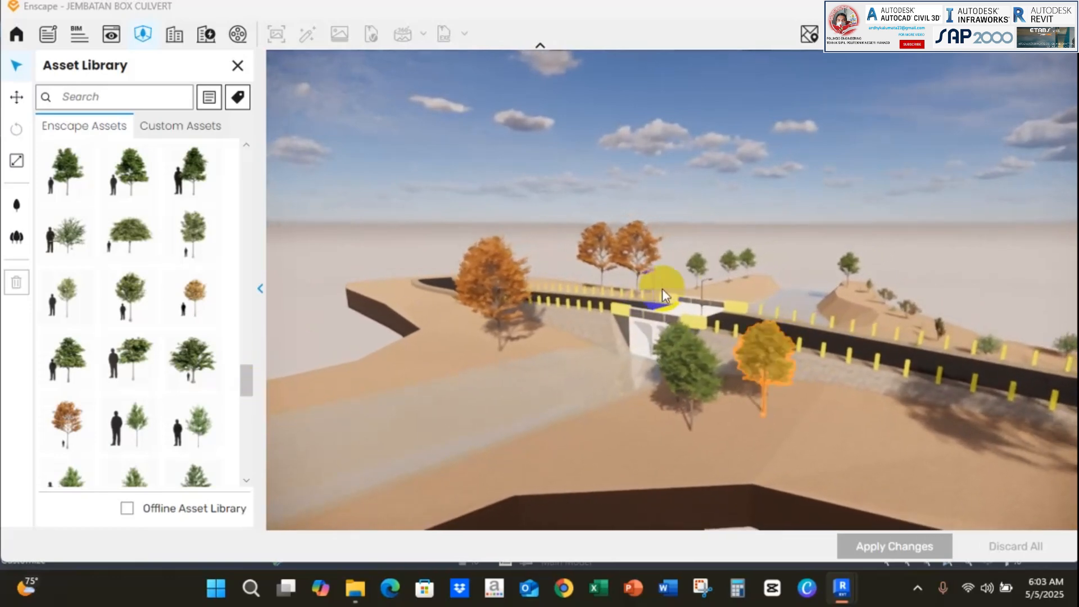
Switch to Revit, check the tree positions in the 3D view and open the Site floor plan
mouse_move(842, 597)
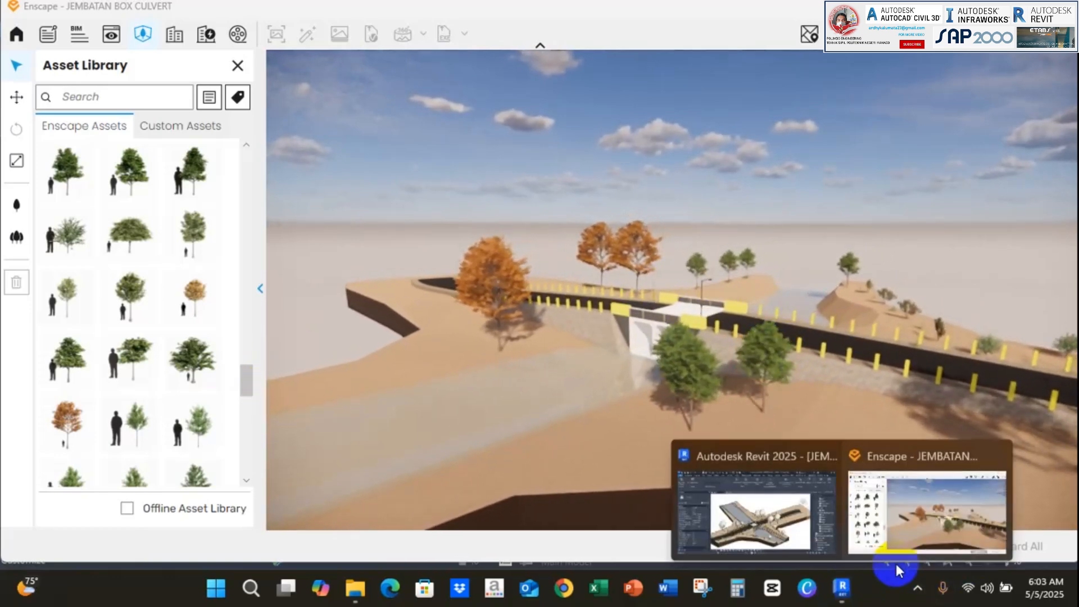
click(731, 499)
scroll(683, 296, up, 3)
middle_drag(500, 393, 745, 298)
middle_drag(512, 384, 478, 449)
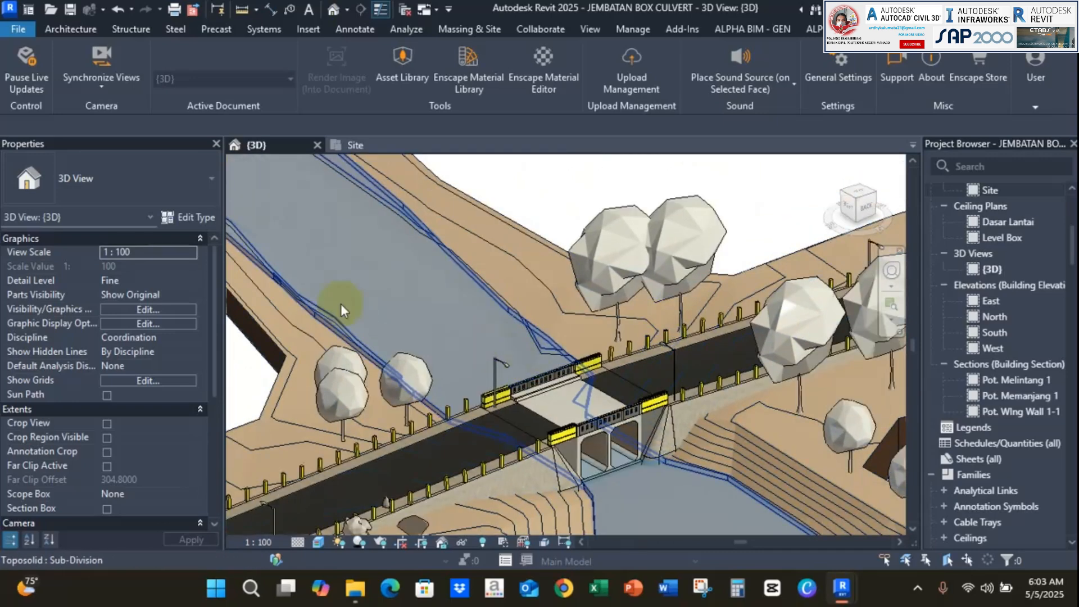
click(338, 144)
scroll(635, 348, down, 4)
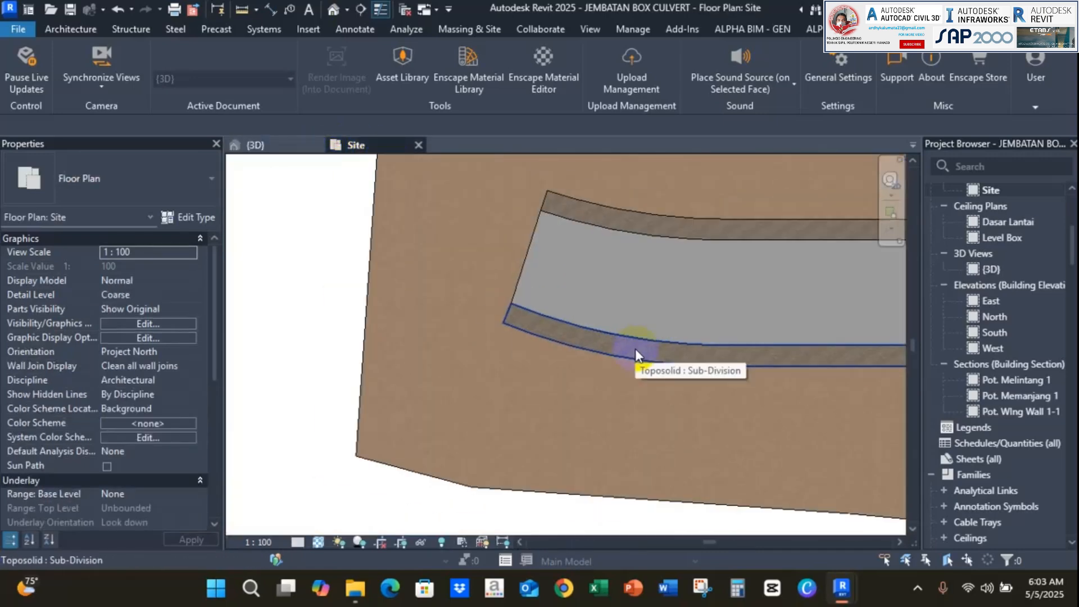
Reposition the two large autumn trees on the south bank west of the channel so they stand farther apart
middle_drag(665, 356, 304, 362)
scroll(303, 362, down, 2)
scroll(489, 394, up, 3)
scroll(389, 401, up, 3)
middle_drag(394, 400, 610, 383)
click(556, 307)
drag(558, 316, 499, 328)
click(623, 371)
drag(622, 357, 614, 327)
Move the Deciduous Tree 091 nearest the road, in the group of three beside the channel, closer to the road
scroll(585, 348, down, 1)
scroll(585, 348, down, 2)
middle_drag(735, 361, 446, 366)
scroll(549, 362, up, 2)
click(508, 349)
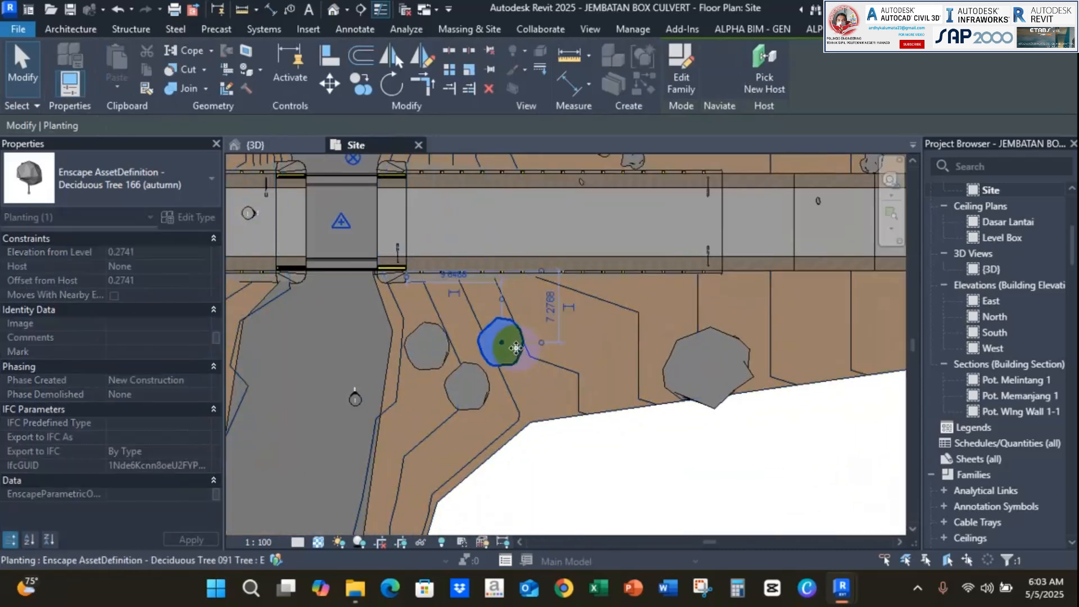
scroll(499, 339, up, 1)
drag(501, 342, 469, 301)
scroll(520, 355, down, 1)
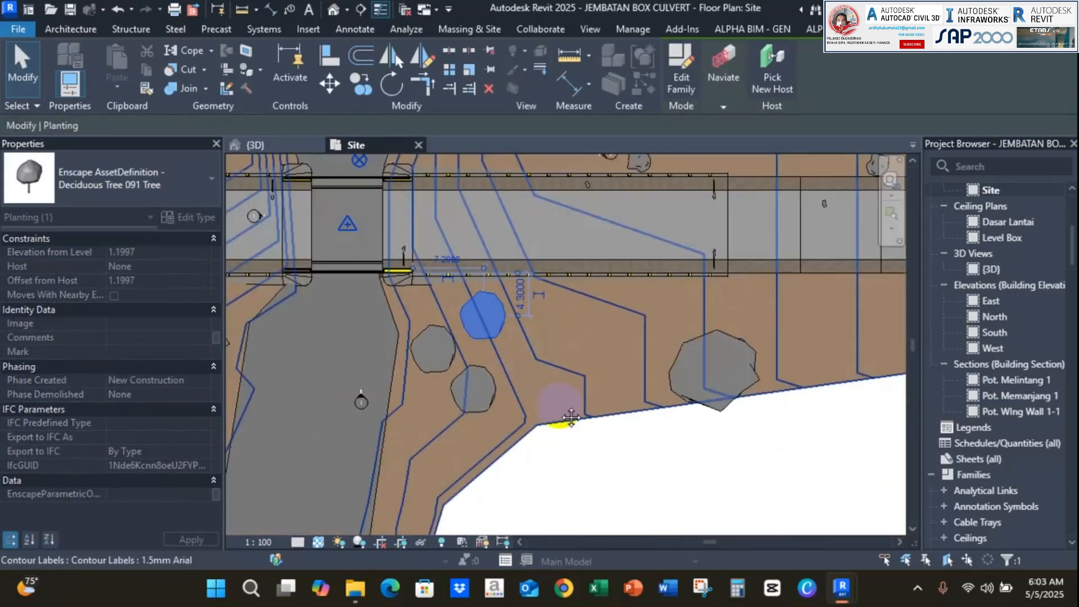
Rearrange the three Deciduous Tree 150 Rose of Sharon plants north of the road into a looser cluster
middle_drag(569, 416, 601, 480)
scroll(602, 479, down, 1)
scroll(742, 373, up, 4)
middle_drag(722, 290, 501, 337)
scroll(500, 336, up, 2)
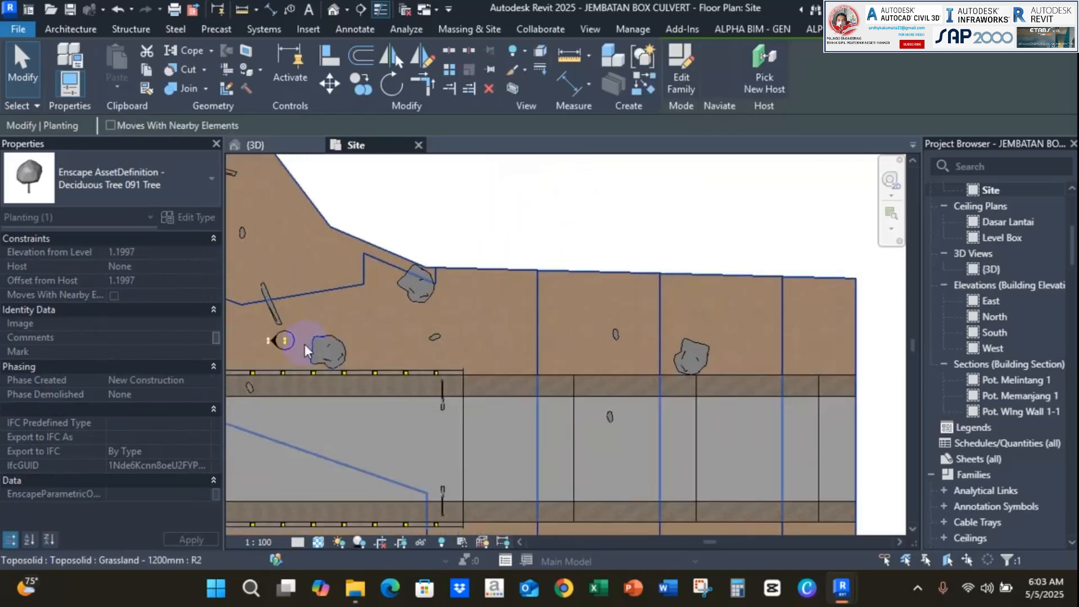
click(336, 352)
drag(355, 354, 389, 336)
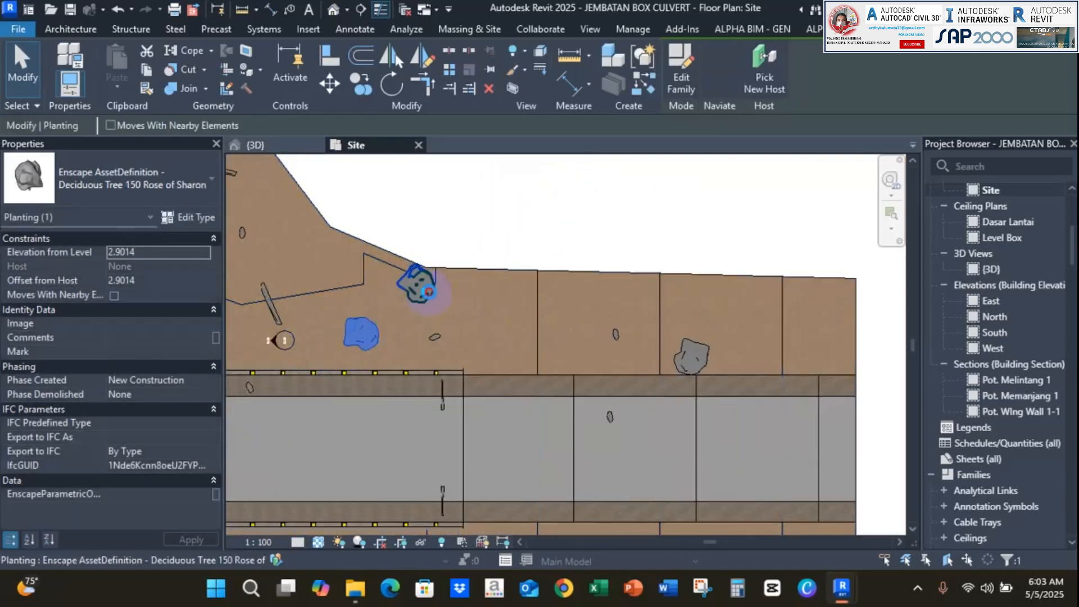
click(426, 288)
drag(426, 289, 493, 309)
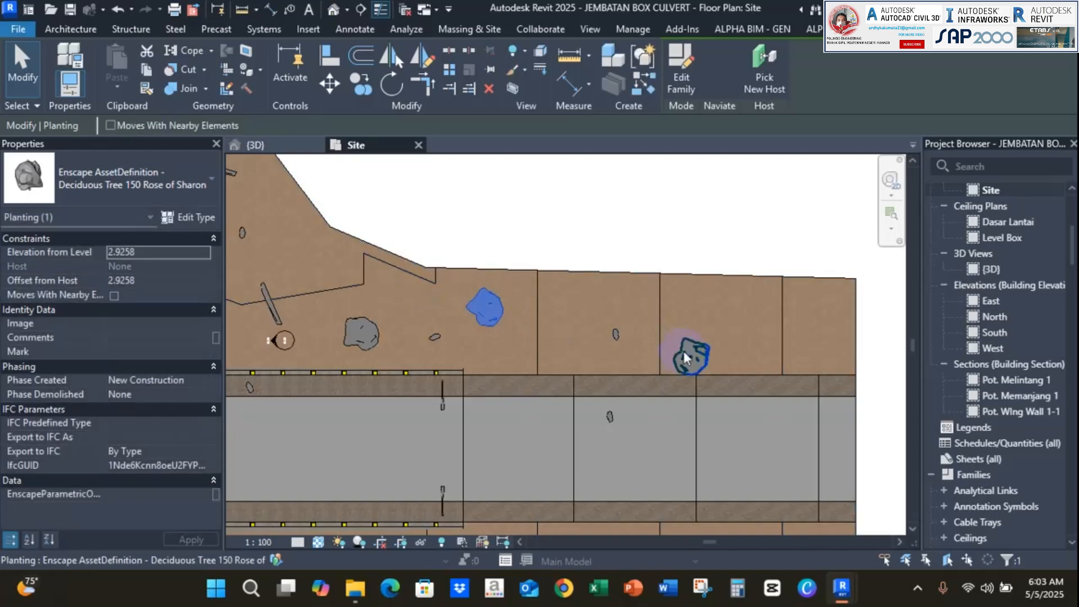
drag(694, 357, 554, 335)
Move the Virginia Creeper off the road onto the north bank and shift the bank's Deciduous Tree 091 farther north
click(610, 417)
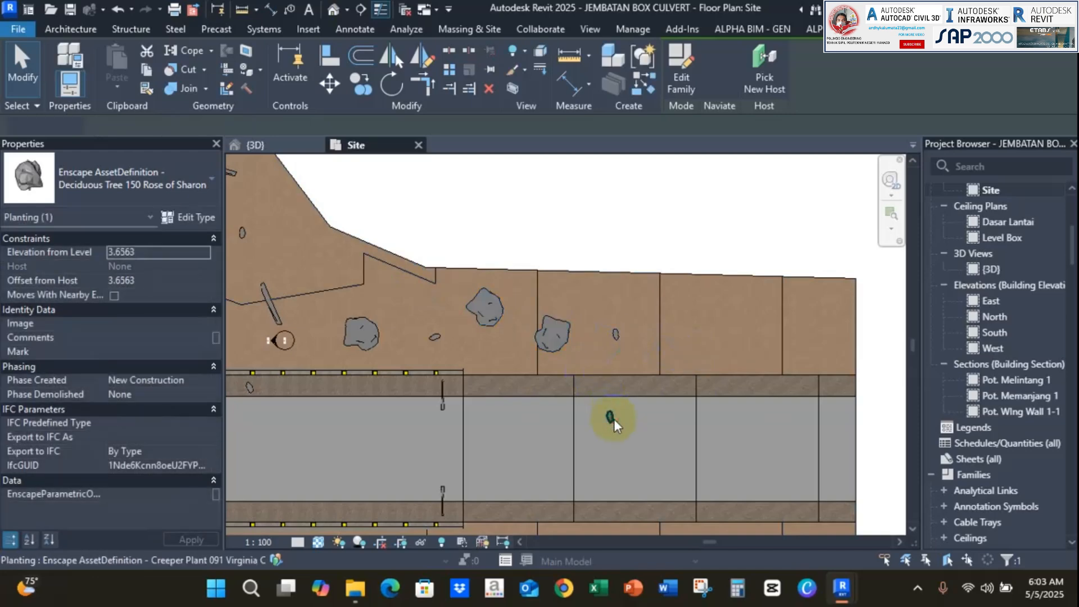
drag(635, 364, 645, 345)
middle_drag(629, 377, 889, 402)
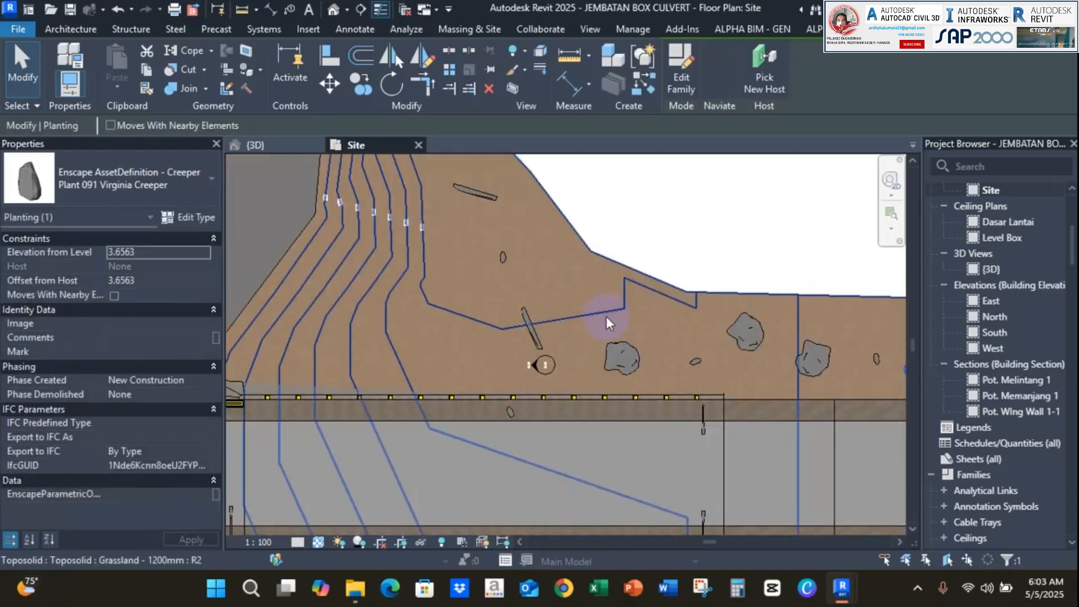
middle_drag(503, 319, 729, 348)
drag(736, 332, 696, 320)
middle_drag(623, 293, 628, 477)
drag(622, 308, 623, 240)
Inspect the rearranged trees around the culvert in the 3D view and clear the selection
click(292, 144)
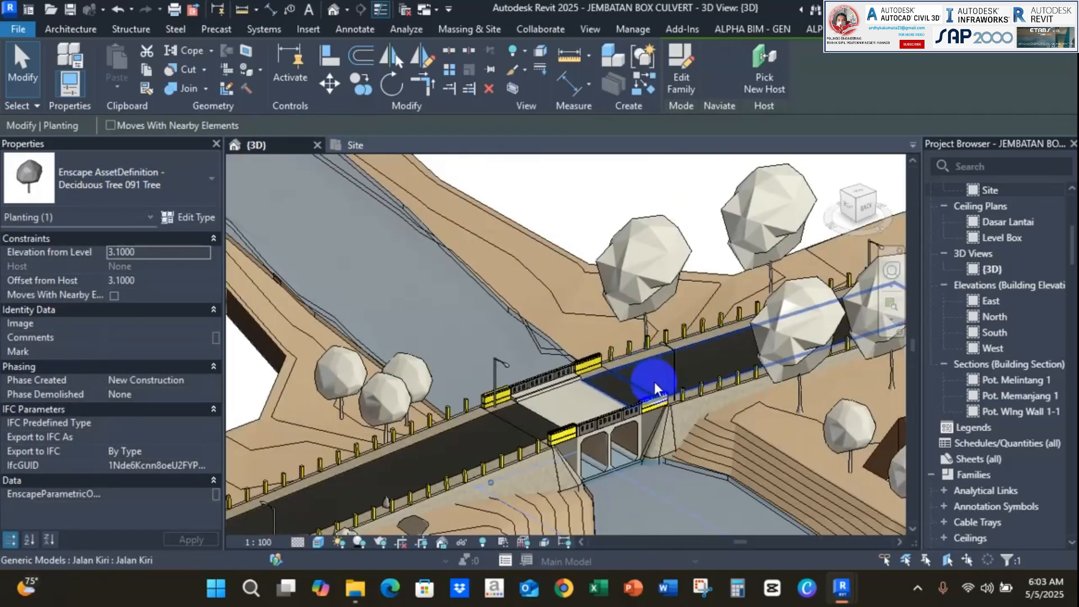
shift+middle_drag(655, 388, 520, 396)
scroll(519, 394, up, 5)
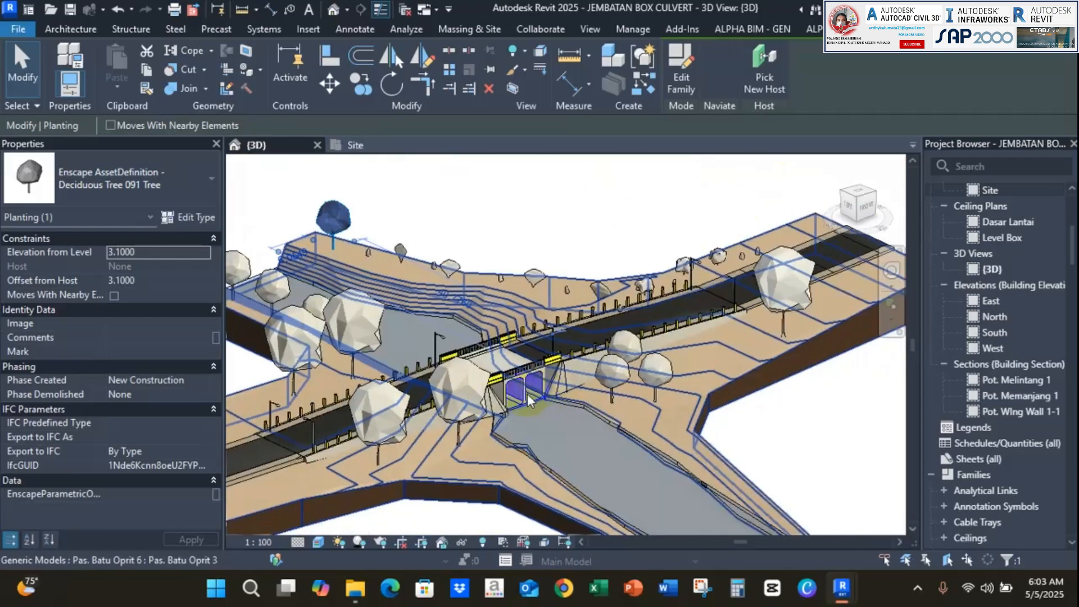
middle_drag(626, 423, 622, 343)
key(Escape)
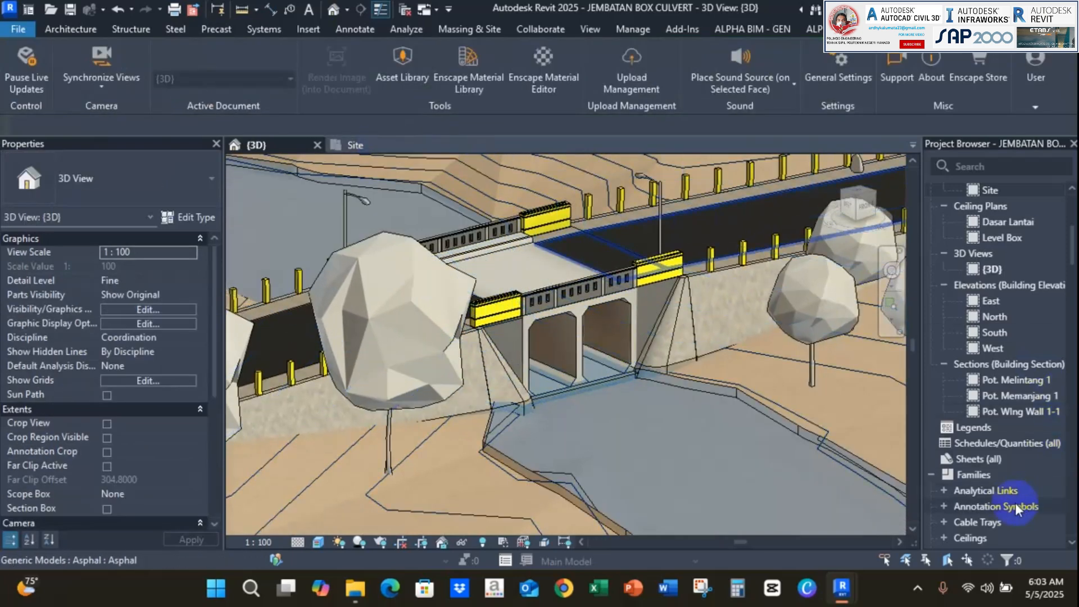
Open the South elevation and examine the tree bases beside the culvert
scroll(1015, 501, down, 7)
scroll(986, 446, up, 10)
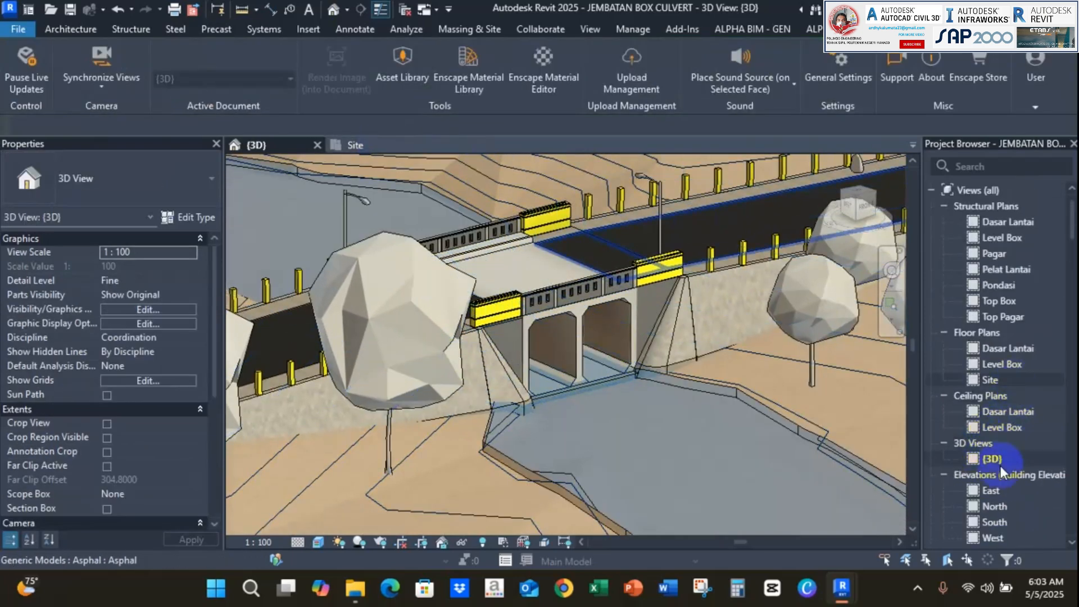
double_click(1005, 517)
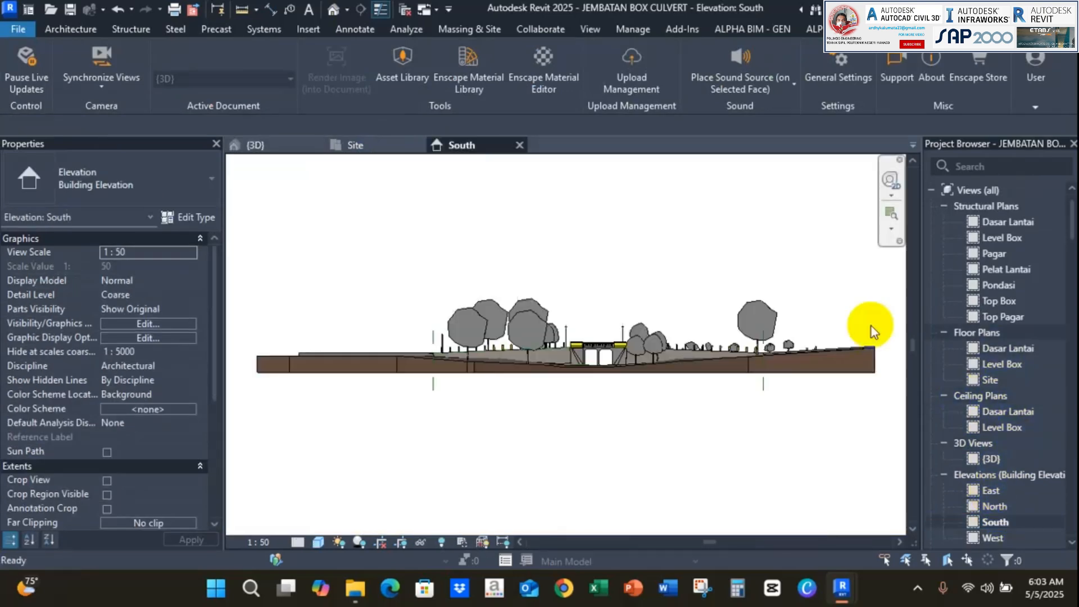
scroll(619, 379, up, 5)
scroll(546, 316, up, 5)
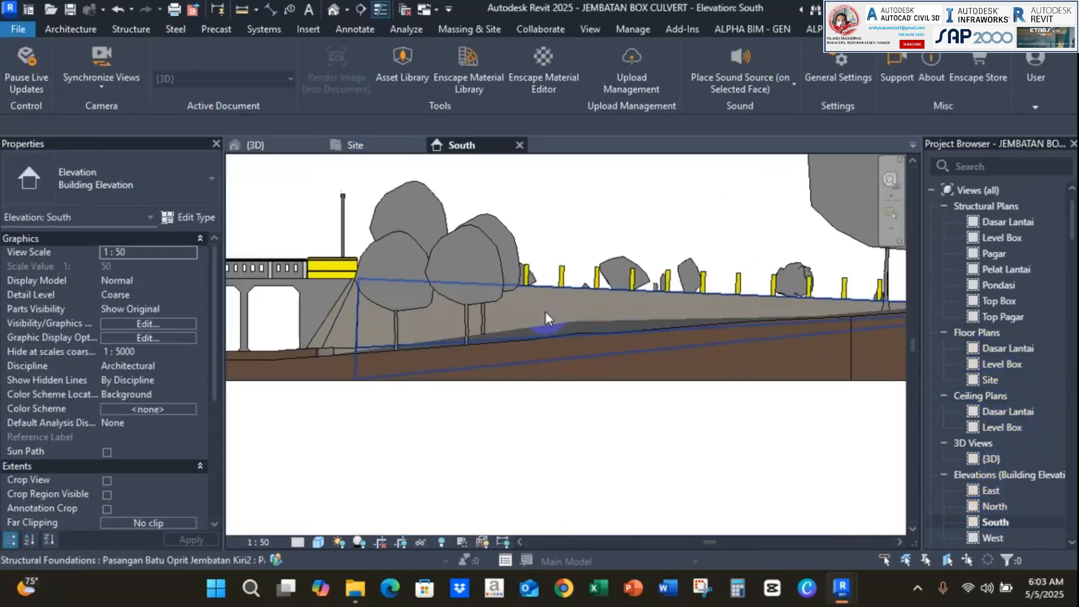
Try lowering the rear Deciduous Tree 091 in the group of three beside the culvert
click(519, 340)
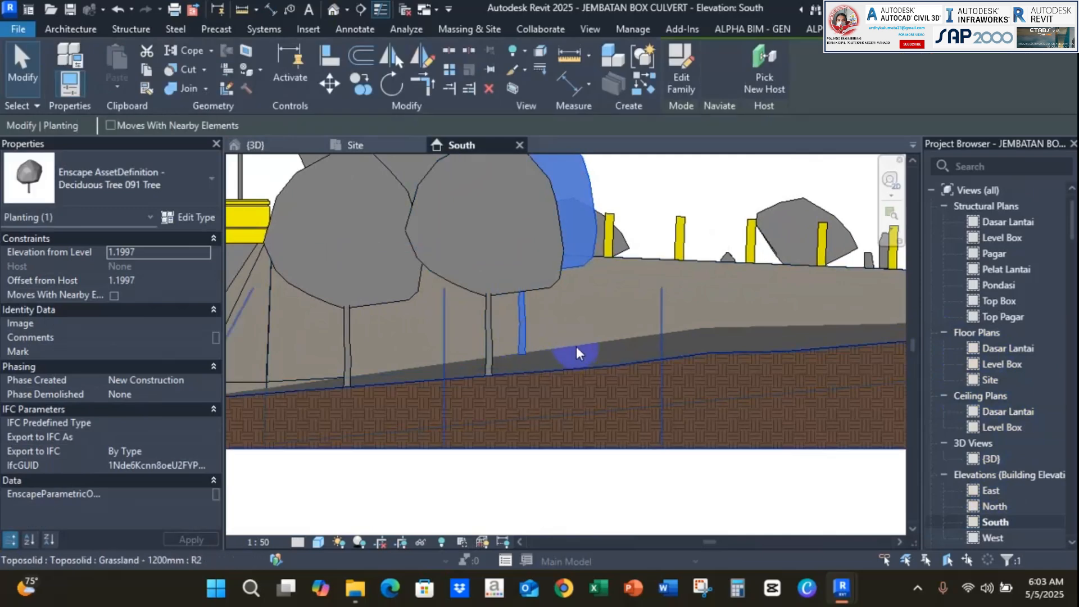
key(Down)
key(Down)
key(Down)
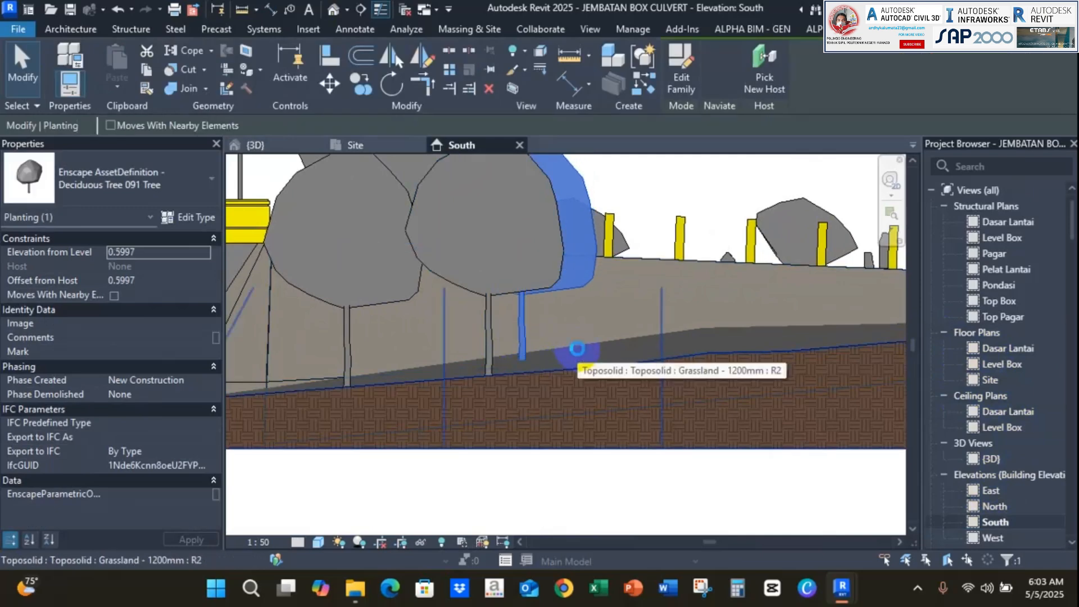
scroll(581, 351, down, 4)
key(Up)
key(Up)
key(Up)
scroll(583, 353, down, 1)
Check in the South elevation how the autumn trees on both sides of the culvert sit on the terrain
middle_drag(583, 353, 671, 357)
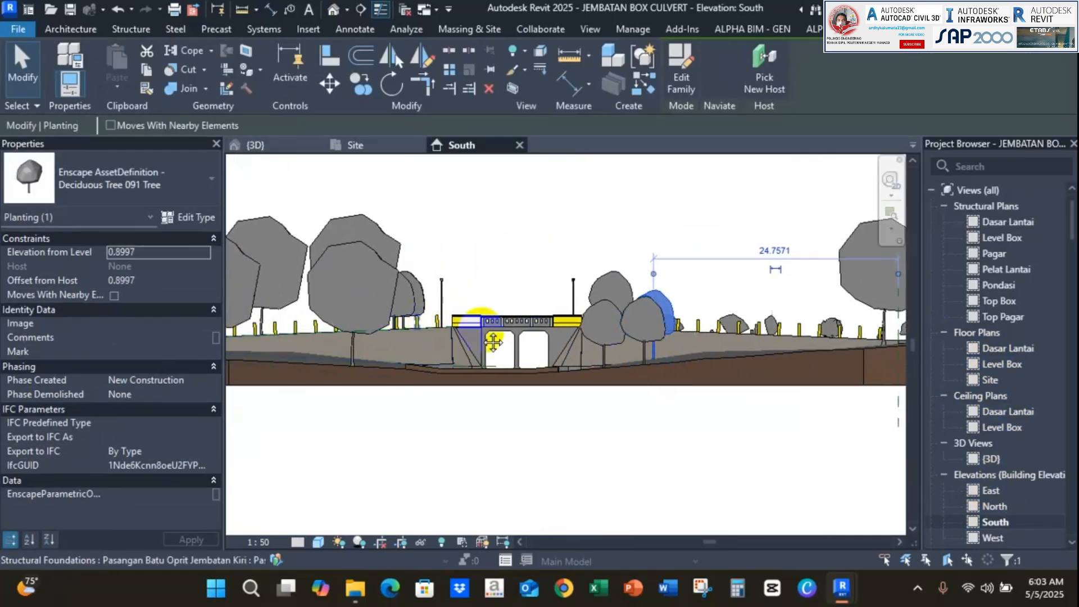
middle_drag(491, 340, 675, 337)
scroll(396, 347, up, 3)
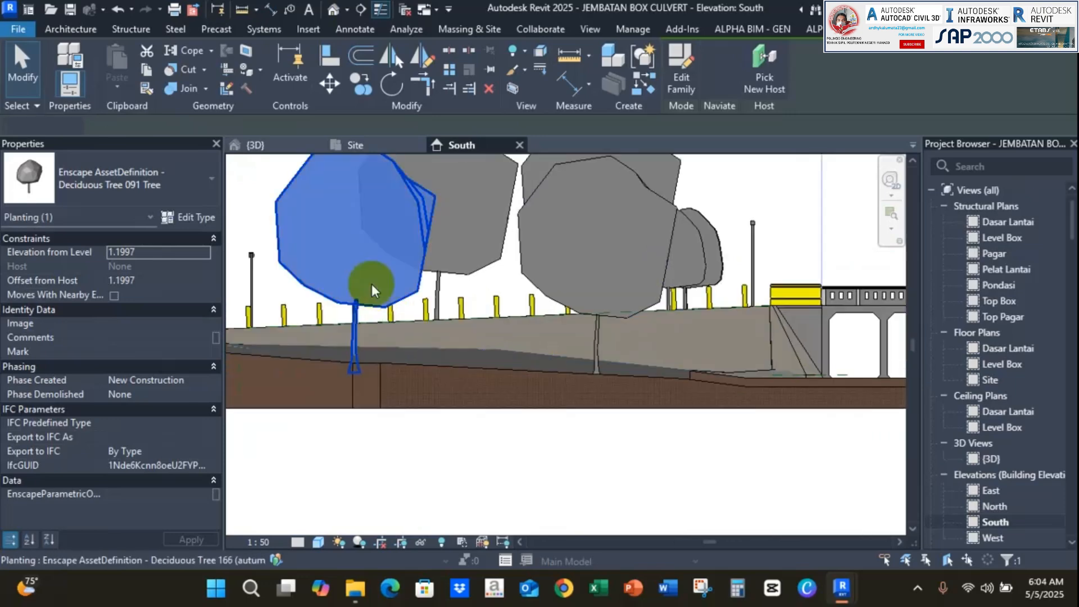
click(393, 294)
middle_drag(393, 294, 236, 388)
middle_drag(646, 387, 12, 414)
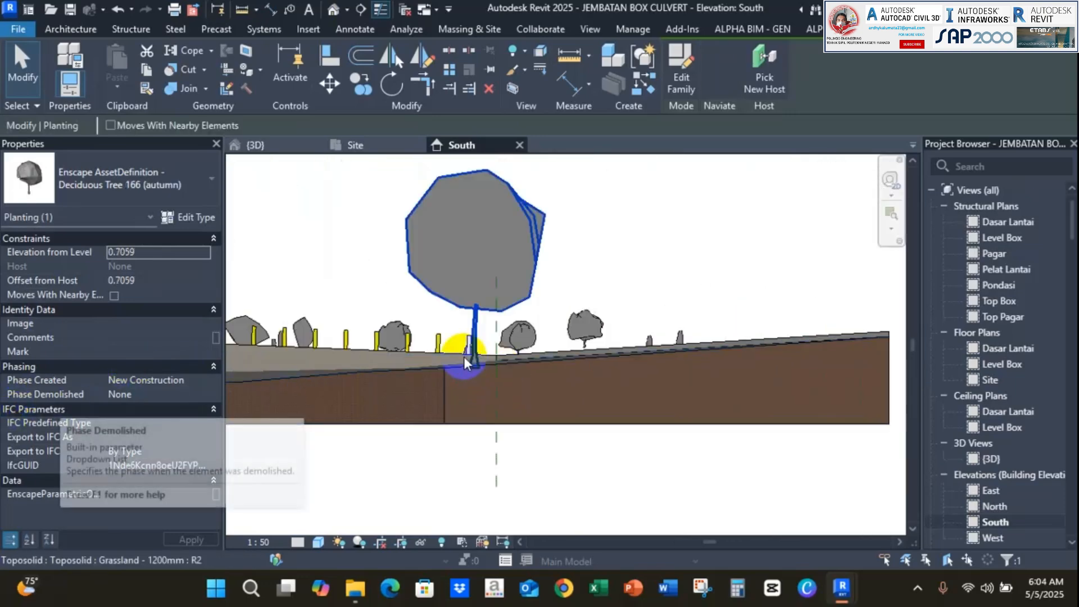
scroll(462, 352, up, 3)
Review the tree layout in the 3D view and the Site plan, and clear the selection
click(256, 146)
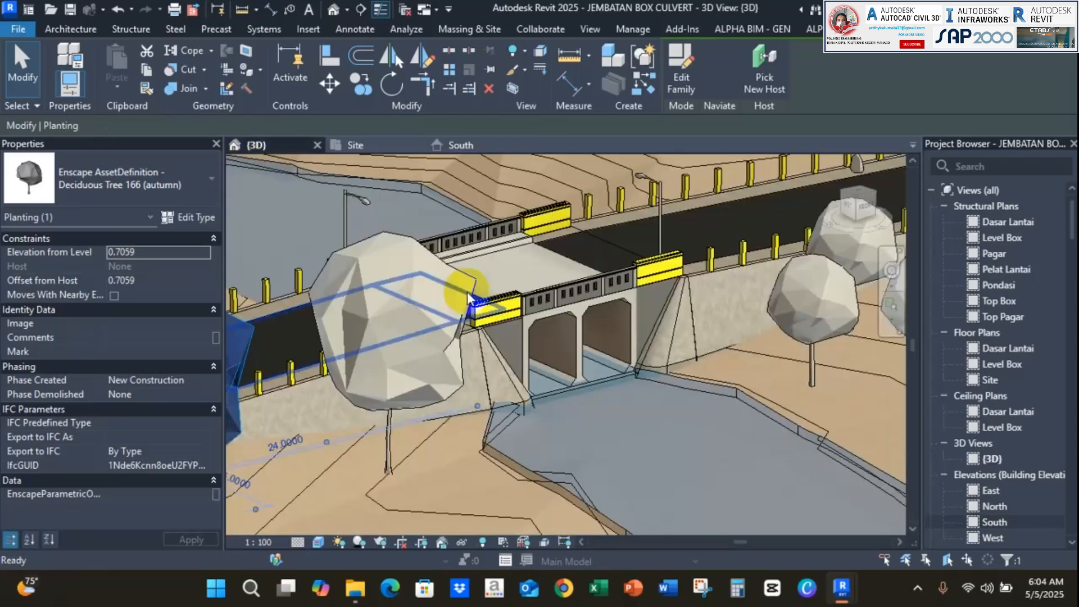
scroll(573, 391, down, 3)
middle_drag(566, 396, 652, 406)
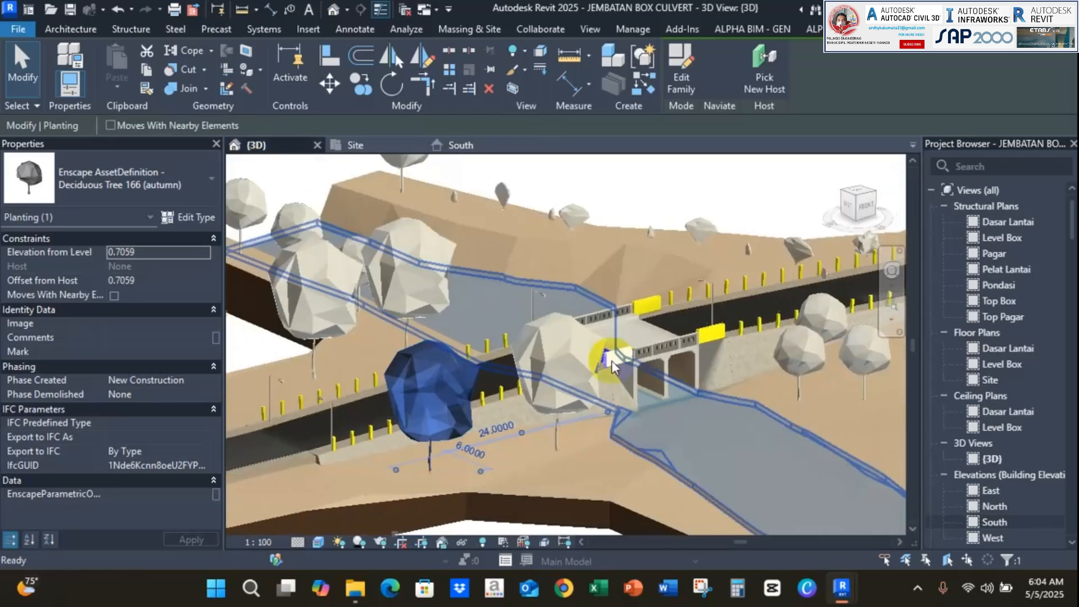
click(386, 147)
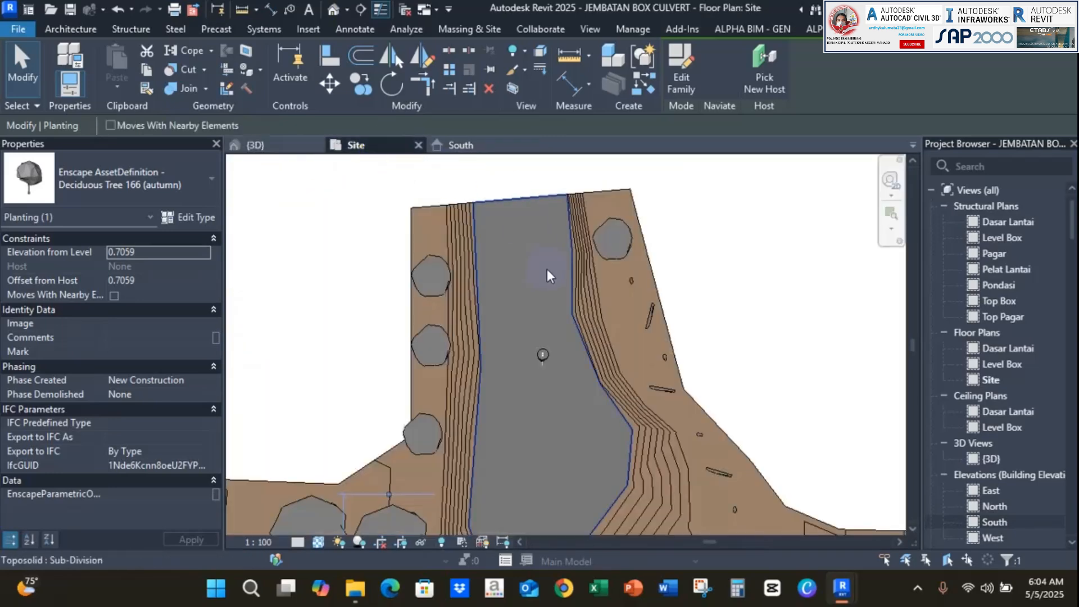
scroll(548, 292, down, 4)
scroll(544, 312, up, 3)
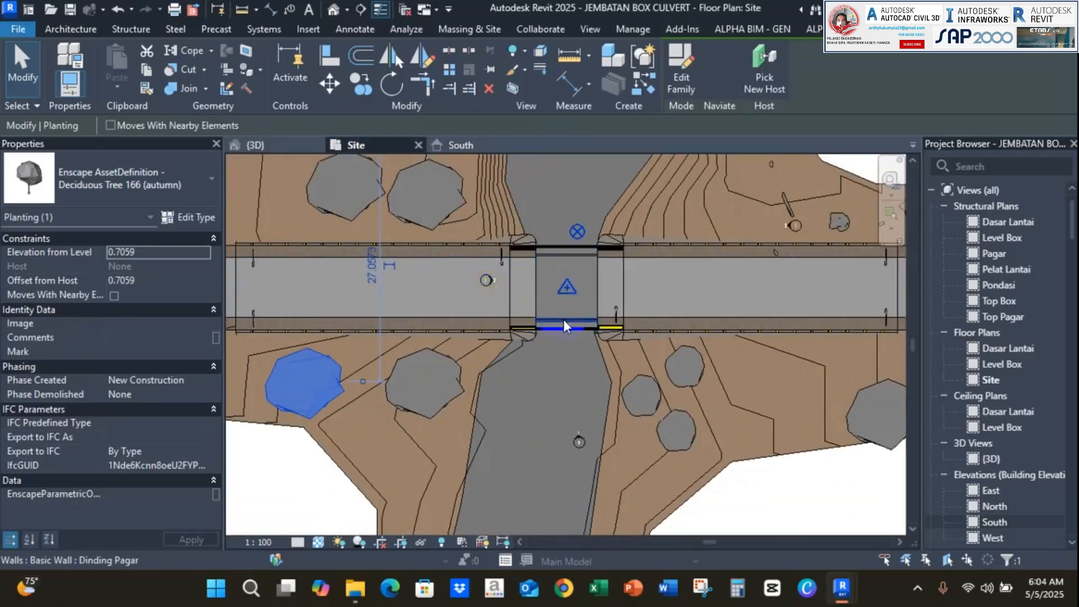
key(Escape)
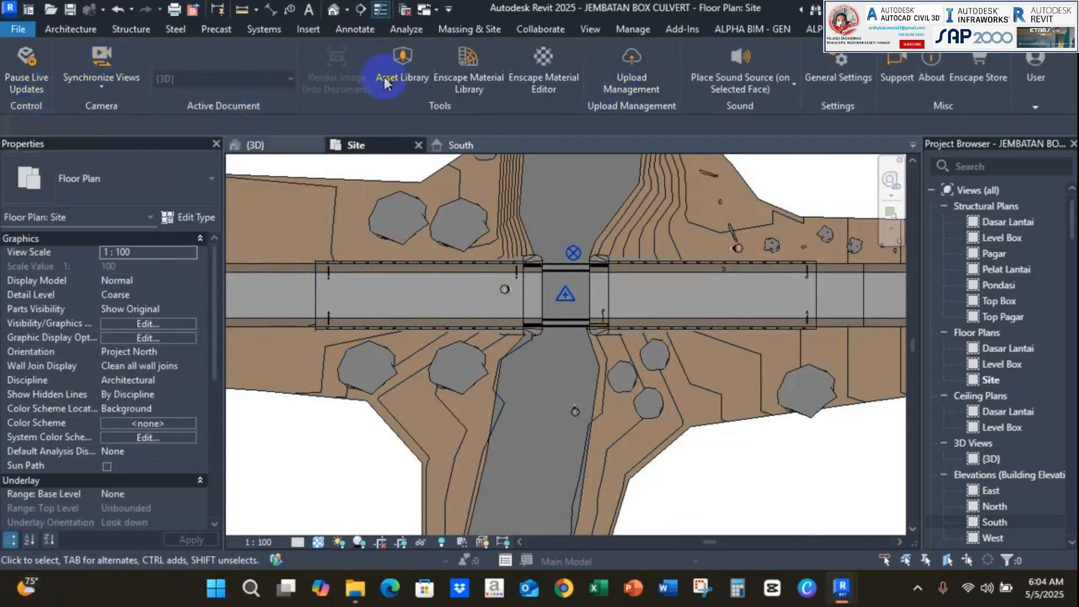
Switch to Enscape and check the rearranged trees in the rendered scene
mouse_move(841, 595)
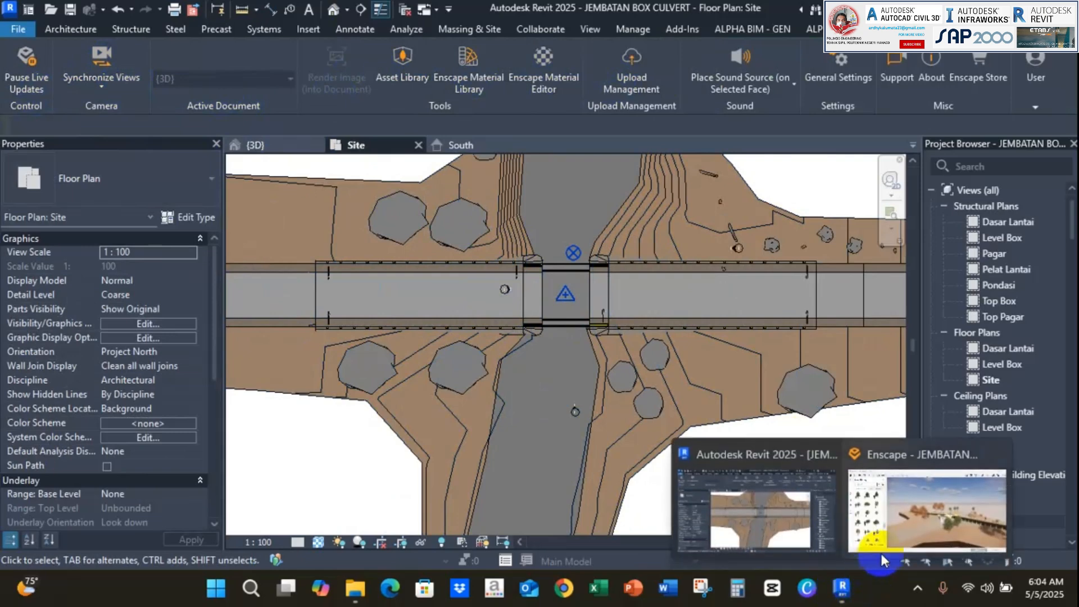
click(914, 544)
right_drag(757, 303, 405, 256)
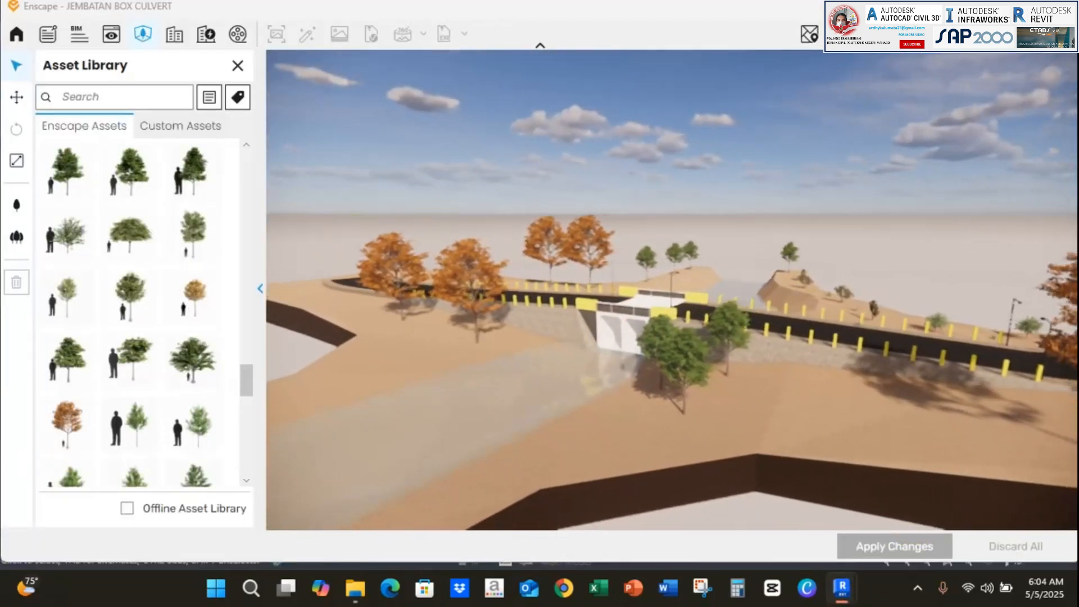
Switch back to Revit and choose Car 012 from the Vehicles category of the Enscape Asset Library for placement in the Site plan
click(989, 6)
click(404, 63)
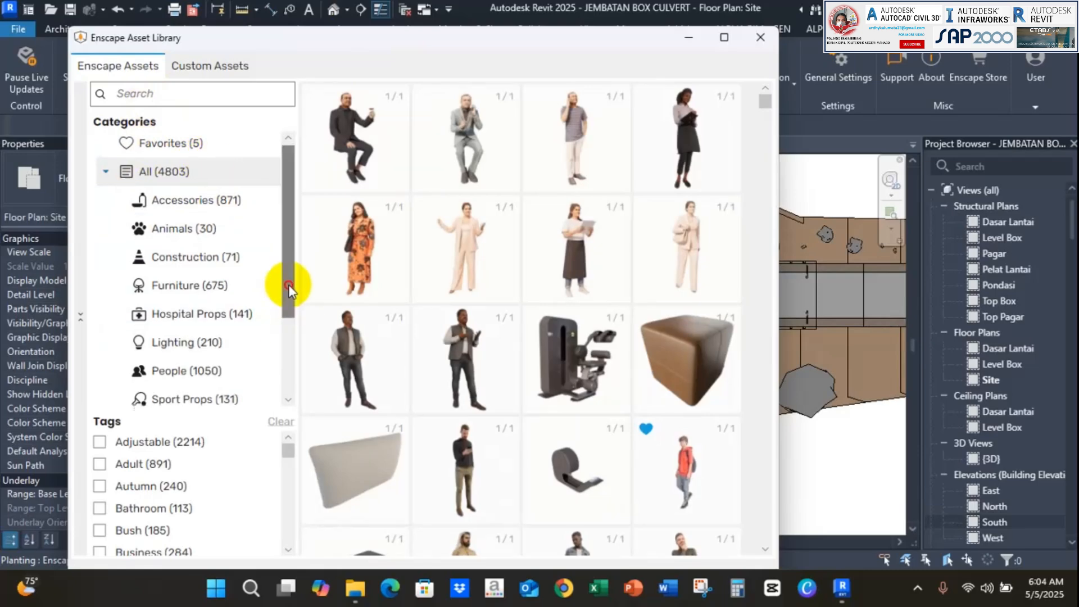
drag(289, 284, 285, 387)
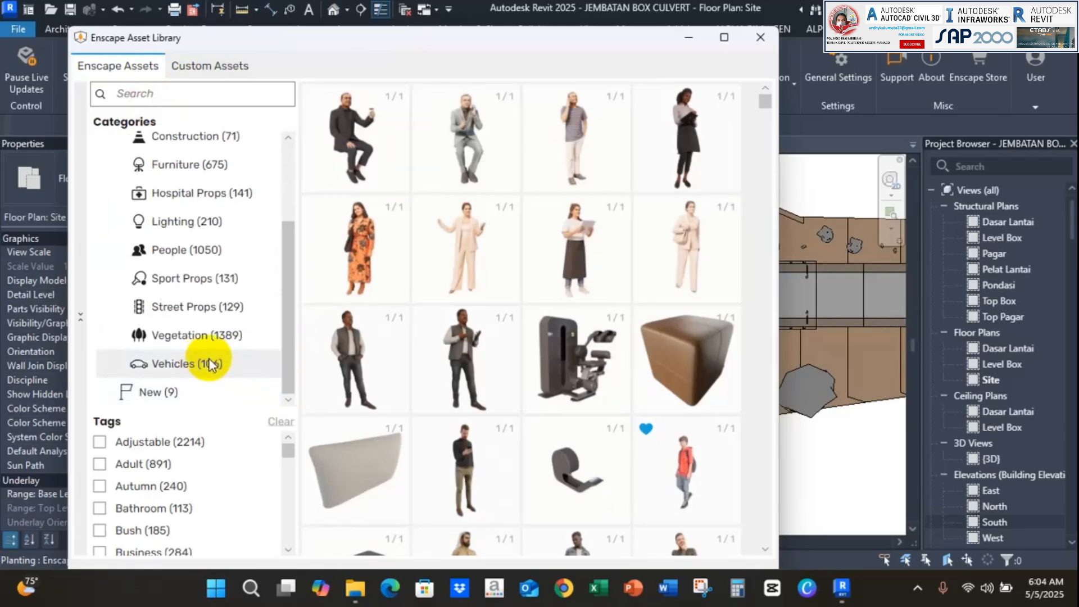
click(256, 364)
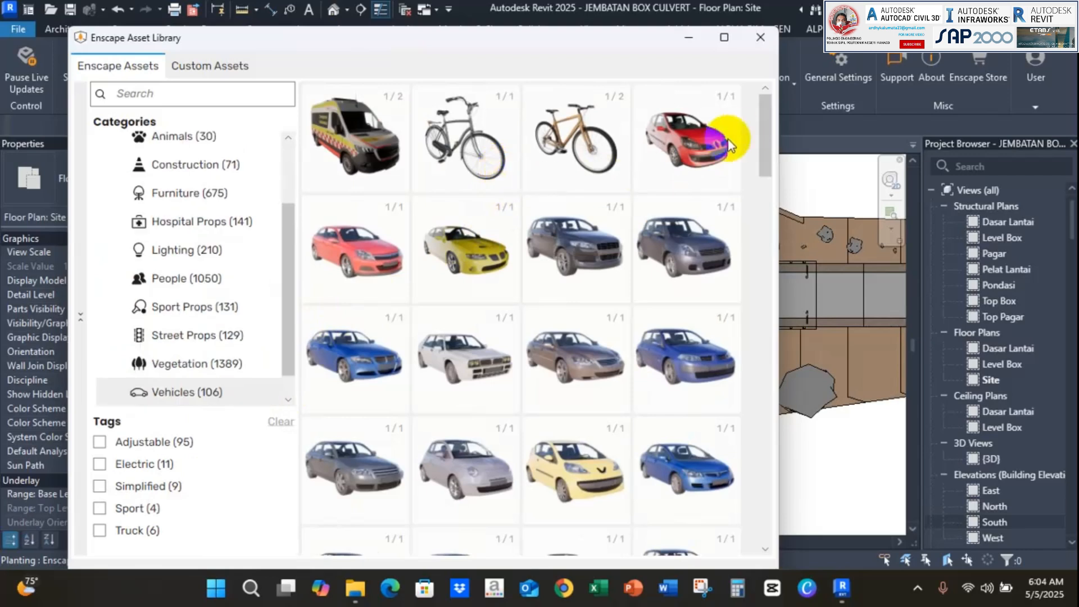
scroll(518, 355, down, 3)
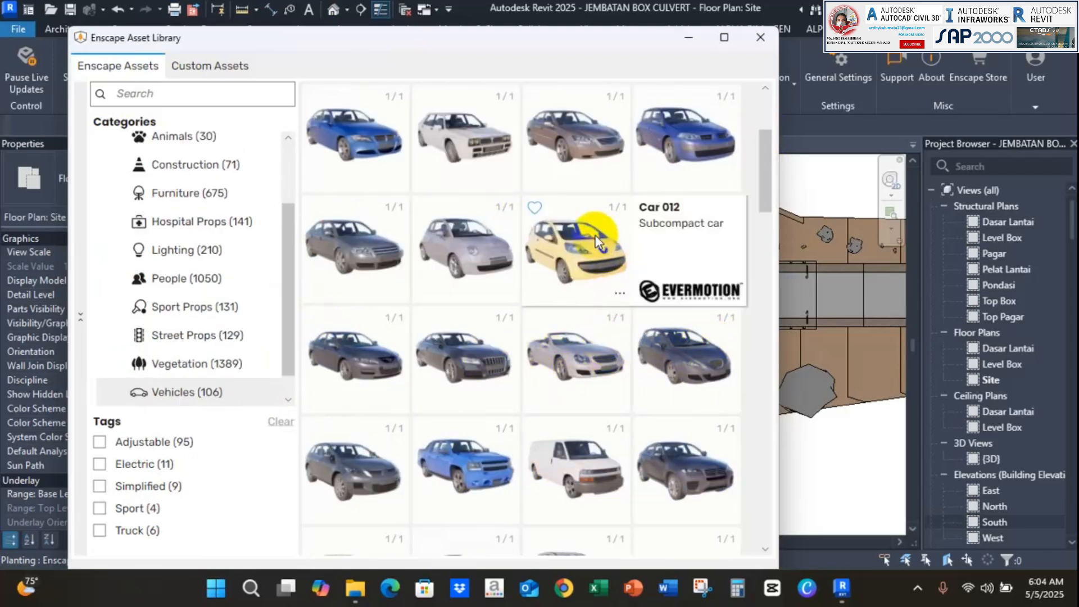
click(576, 233)
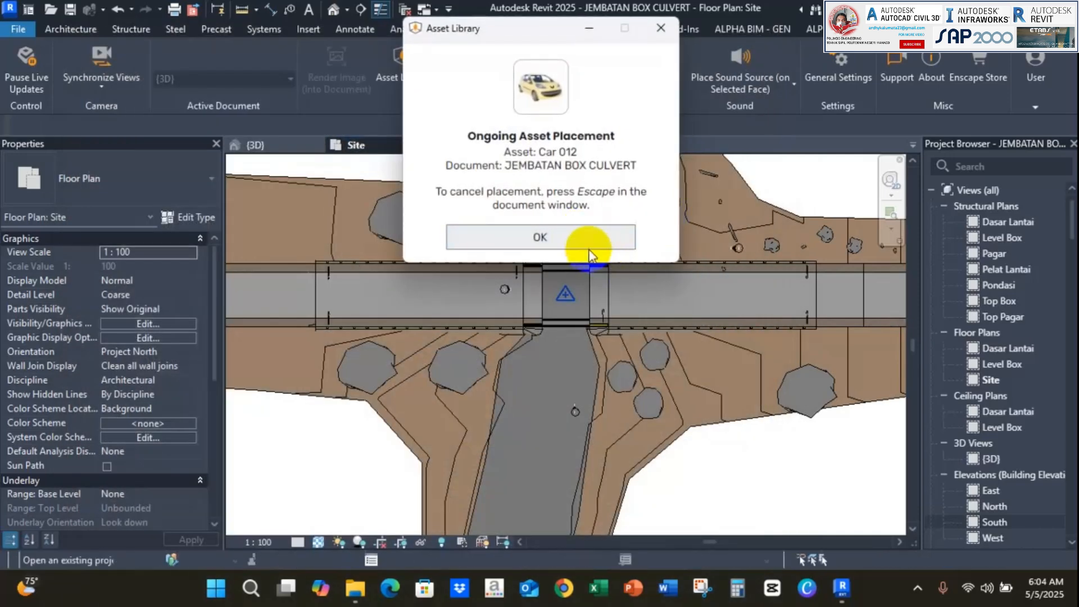
click(575, 236)
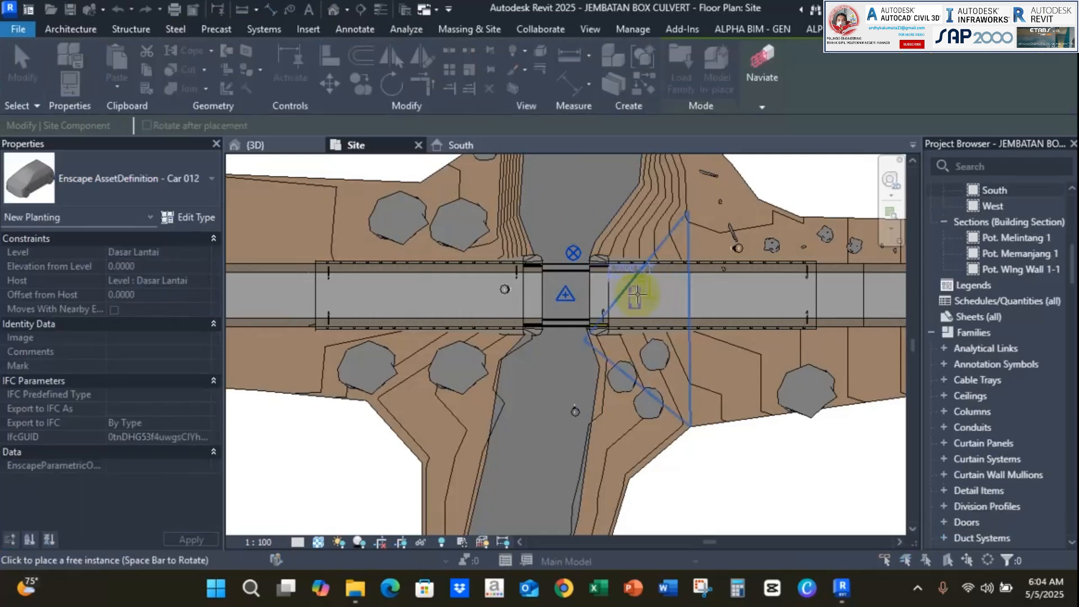
Place Car 012 instances on the road to the right of the culvert, rotating the car to follow the road direction
scroll(637, 293, up, 5)
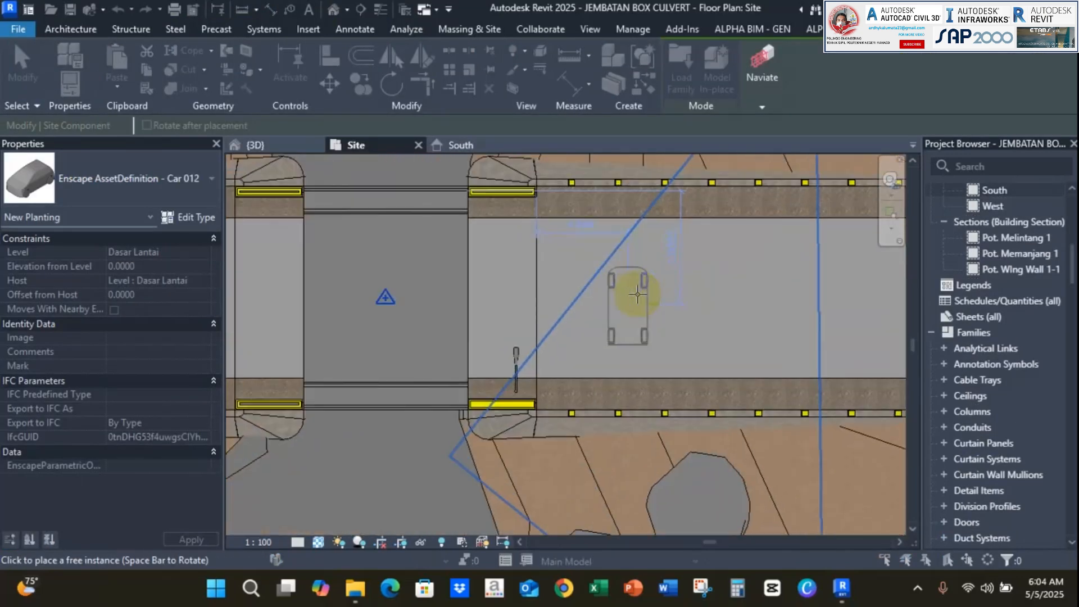
scroll(713, 296, down, 3)
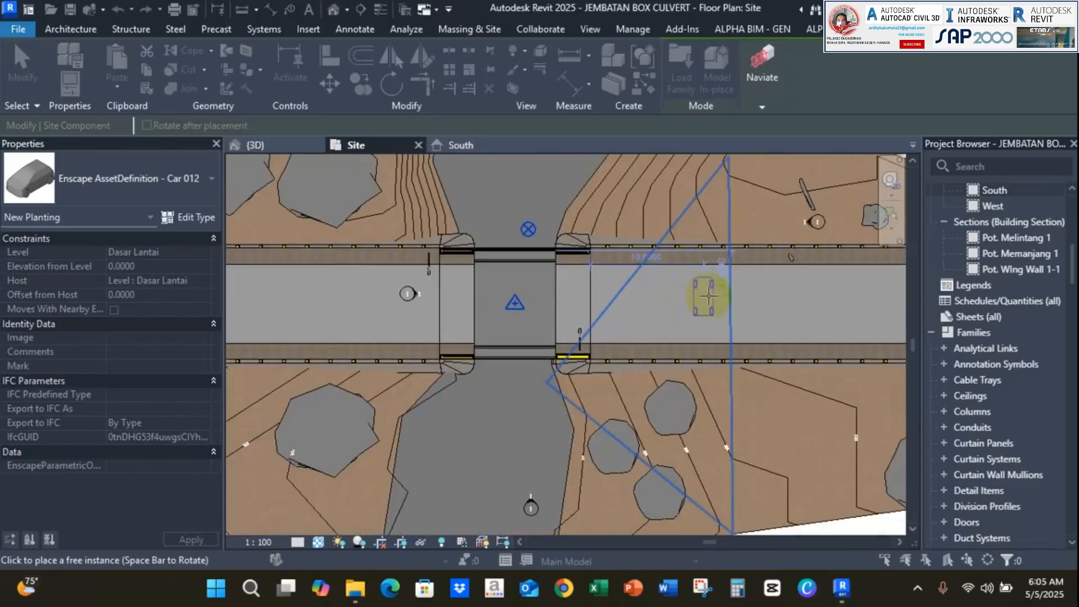
scroll(751, 306, down, 2)
middle_drag(751, 305, 617, 303)
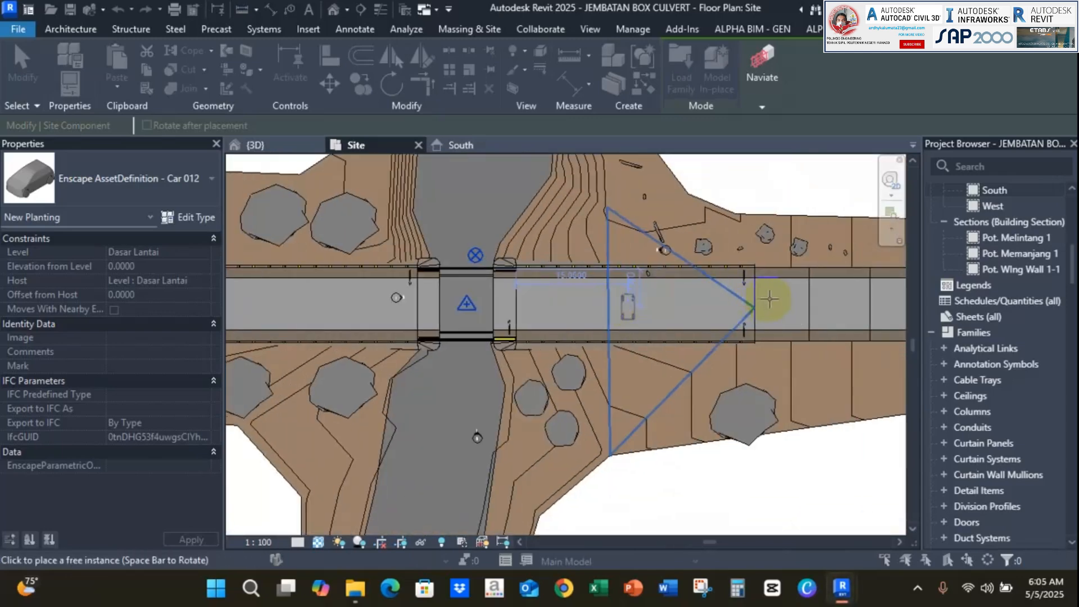
key(space)
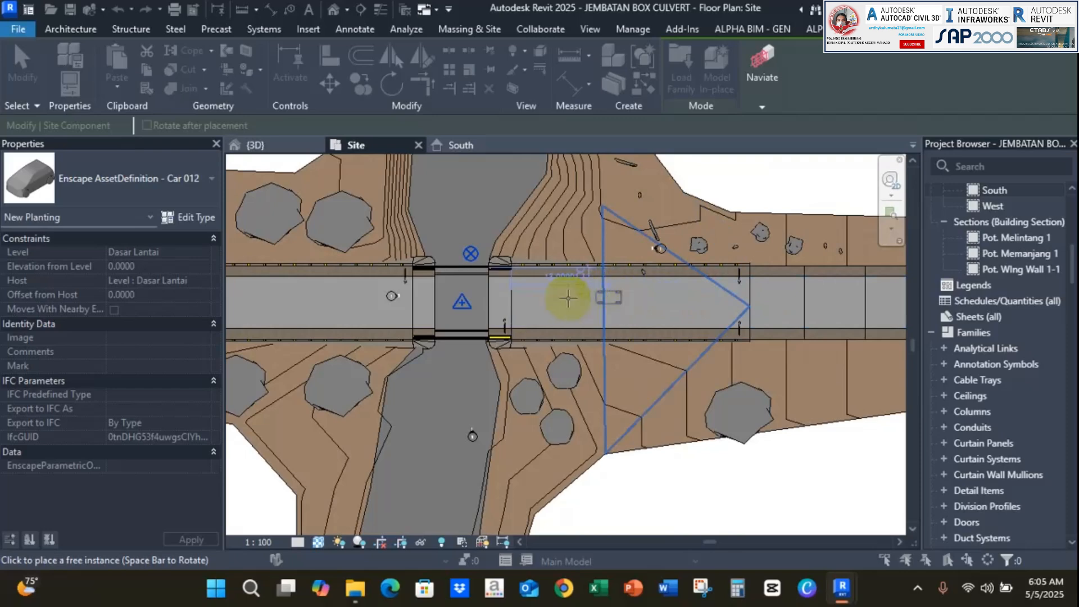
scroll(568, 298, up, 3)
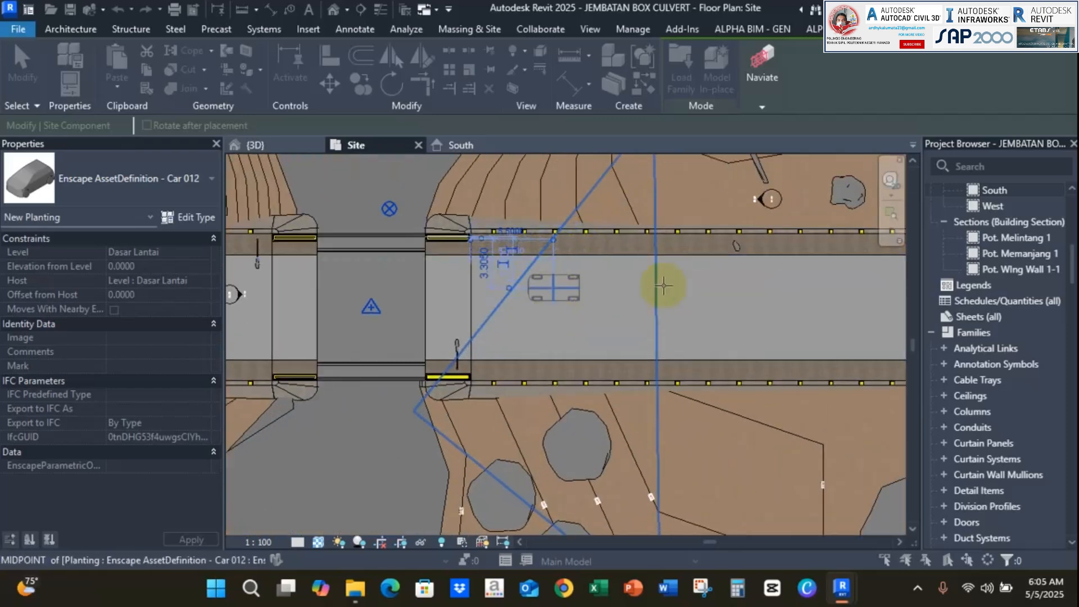
scroll(490, 295, down, 2)
key(Escape)
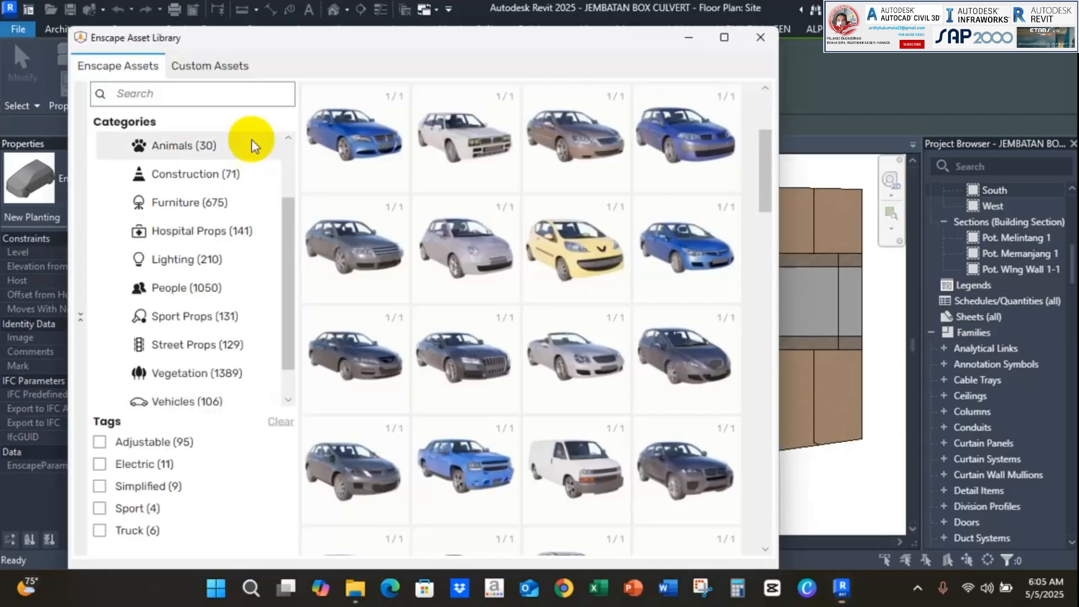
Browse the Animals category of the Enscape Asset Library for suitable assets
click(253, 145)
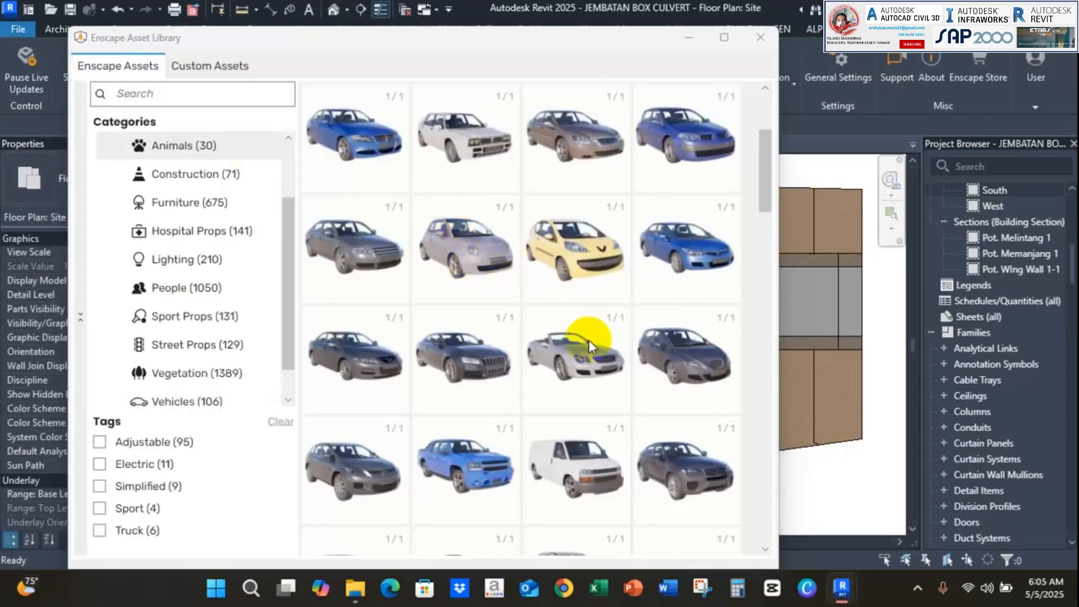
scroll(544, 284, up, 5)
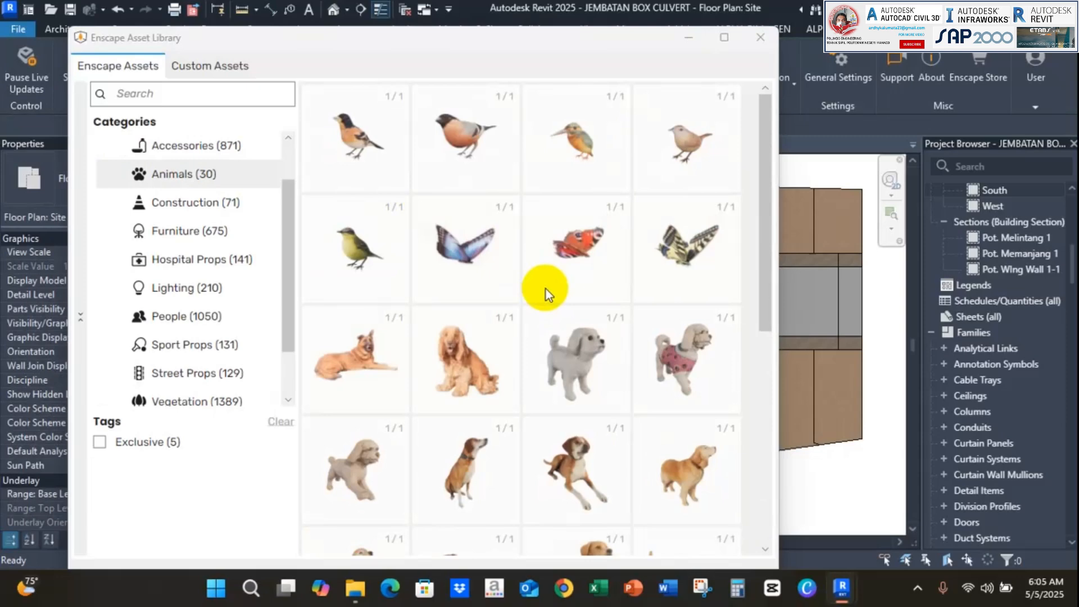
scroll(663, 270, down, 5)
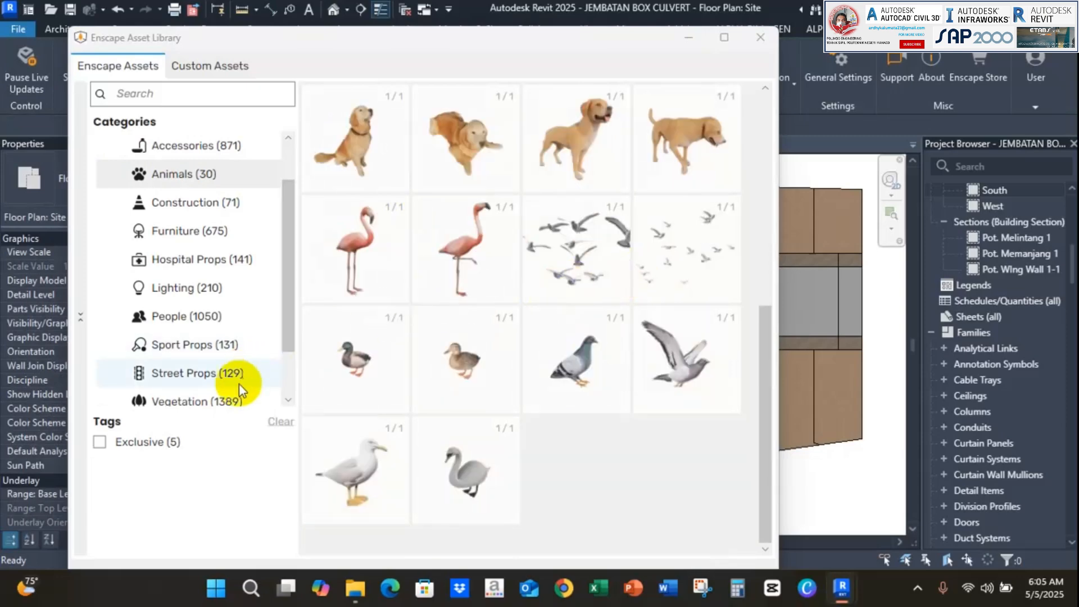
scroll(562, 285, up, 5)
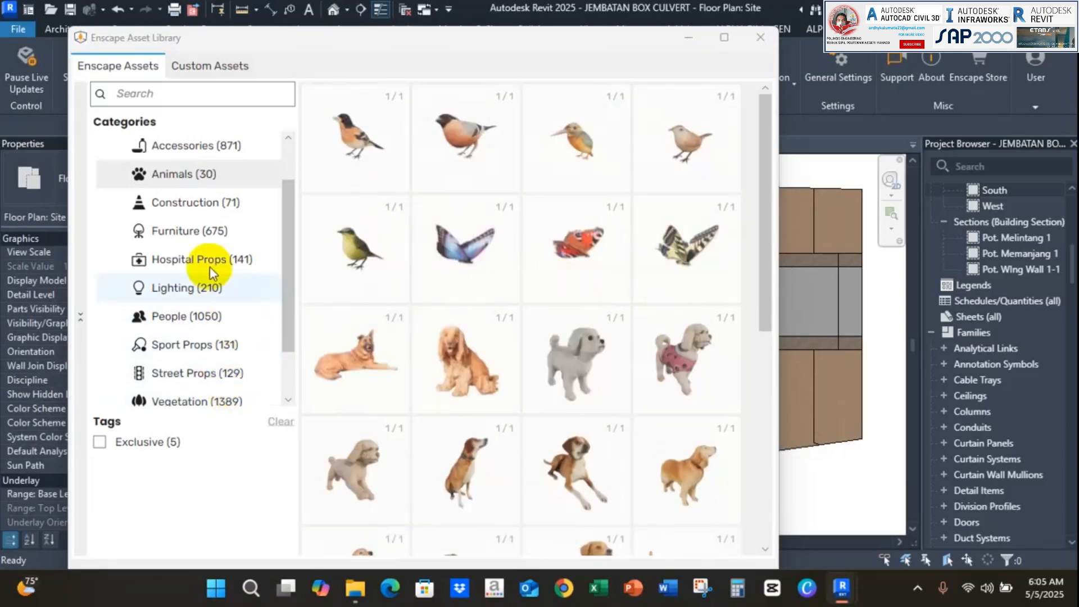
scroll(177, 190, down, 2)
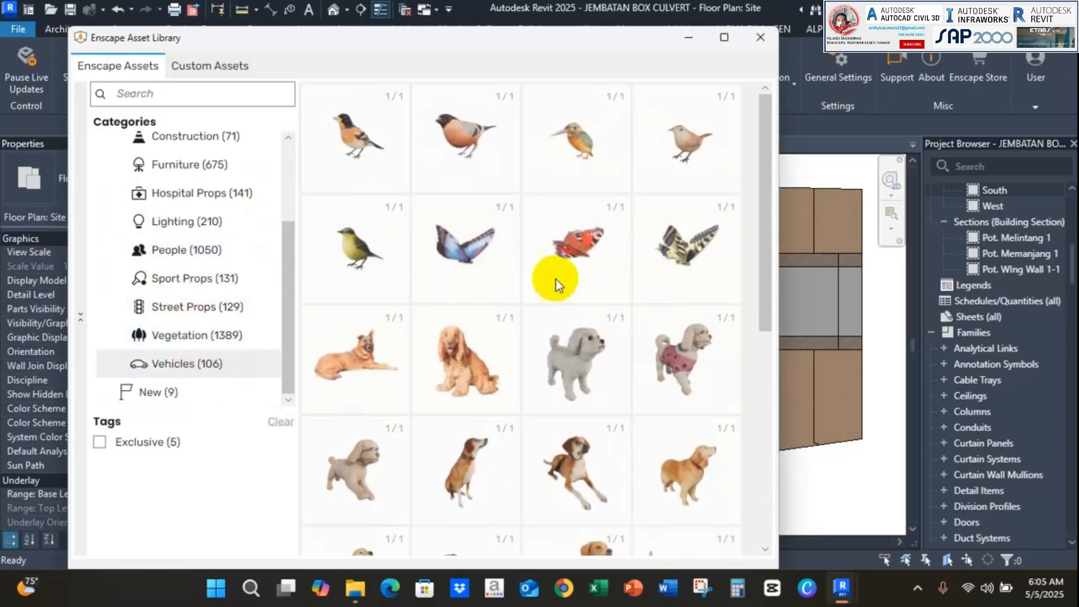
Choose Car 002 from the Vehicles category and place instances along the road on both sides of the culvert
click(203, 373)
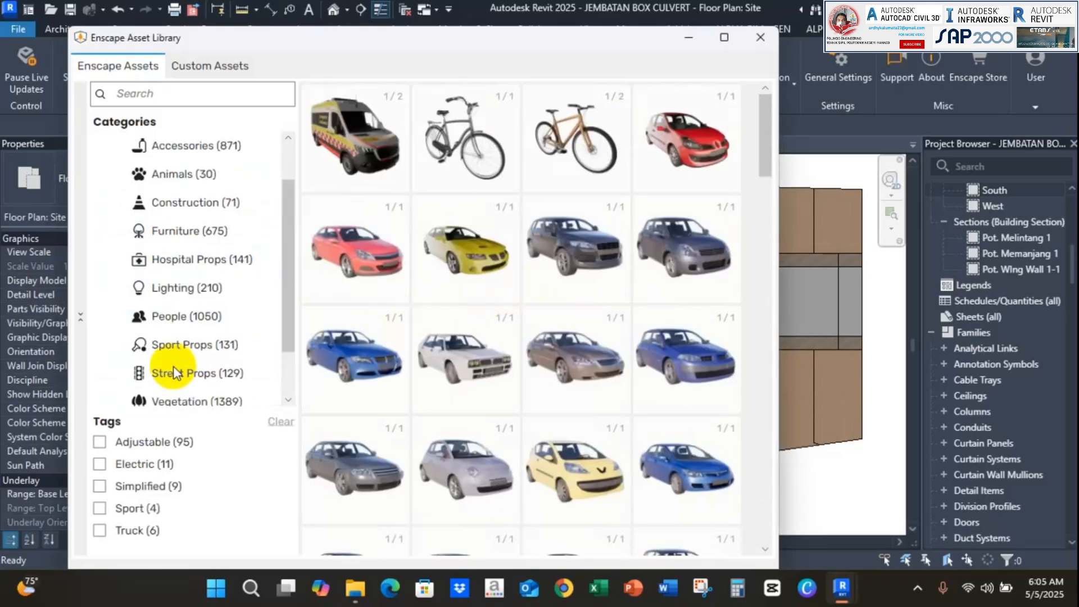
mouse_move(362, 248)
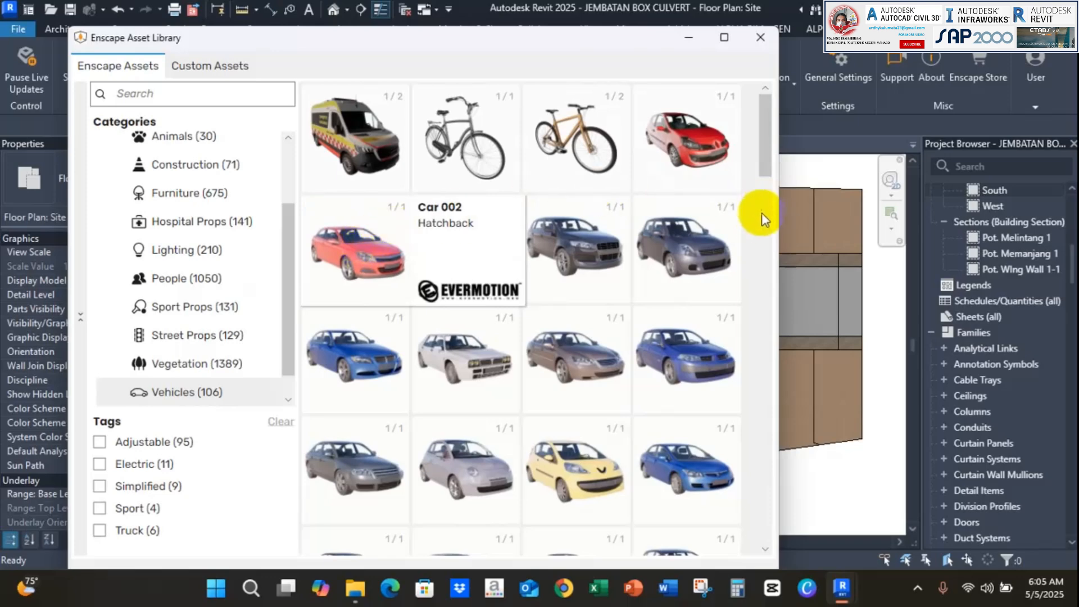
click(347, 269)
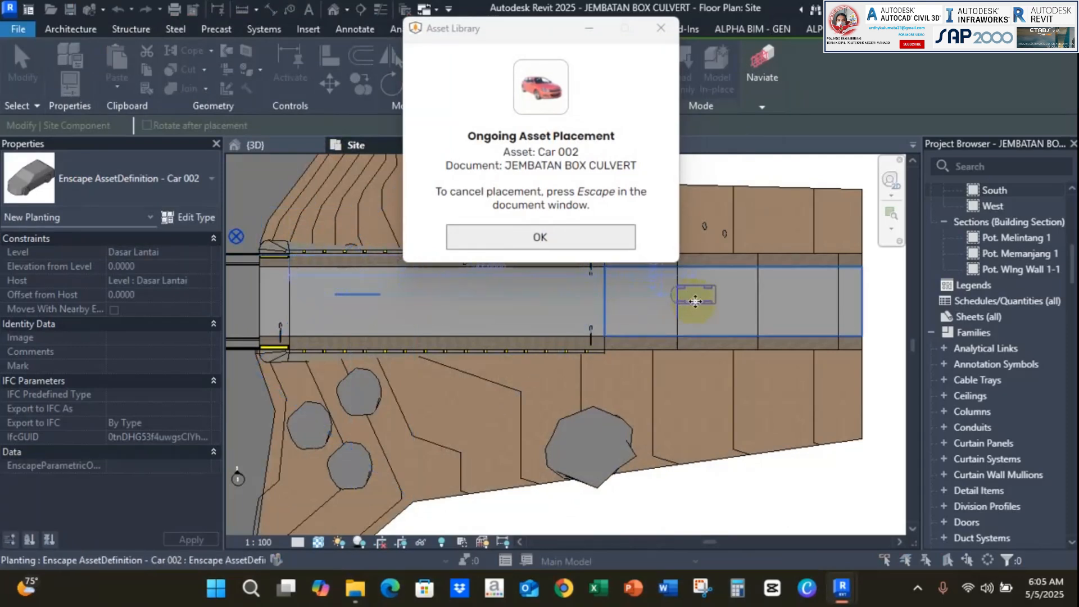
middle_drag(648, 340, 978, 331)
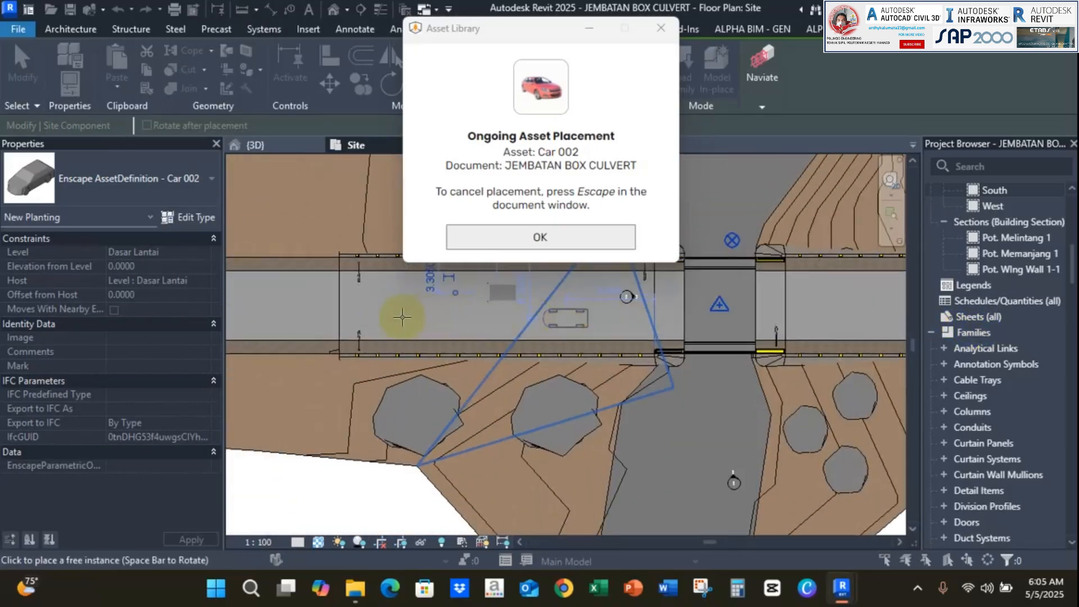
click(536, 237)
click(383, 180)
key(Escape)
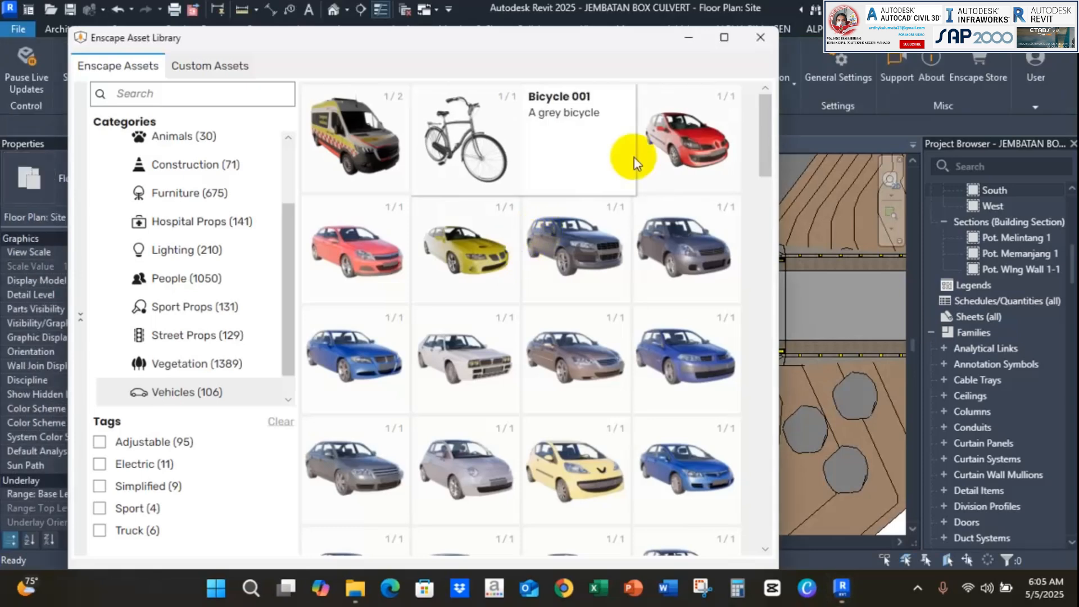
Close the asset library and show the South elevation in Wireframe at the Car 002 left of the culvert
click(760, 39)
click(458, 145)
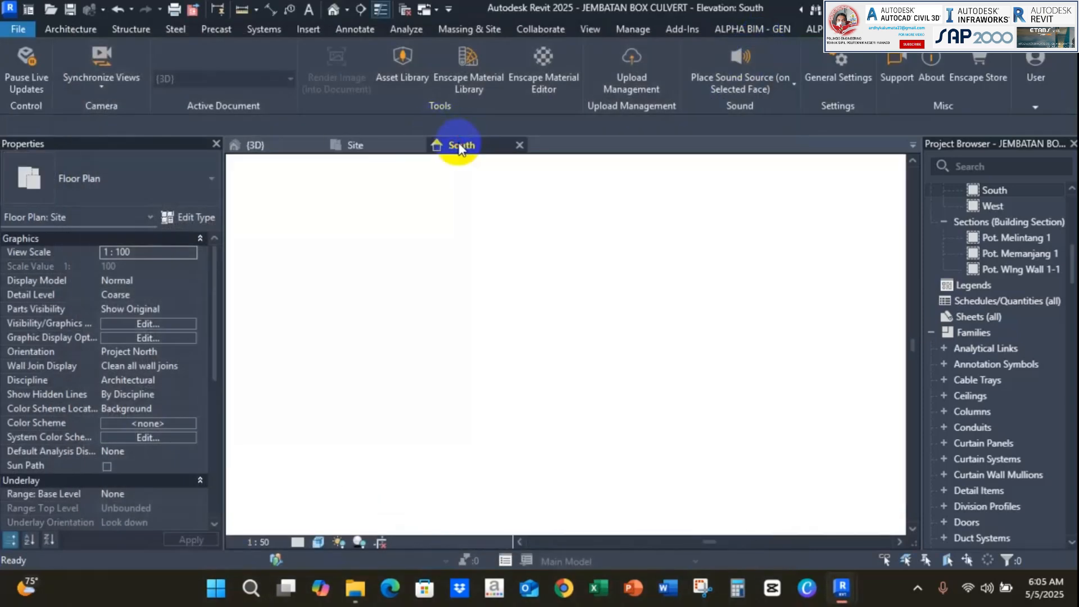
scroll(551, 306, up, 6)
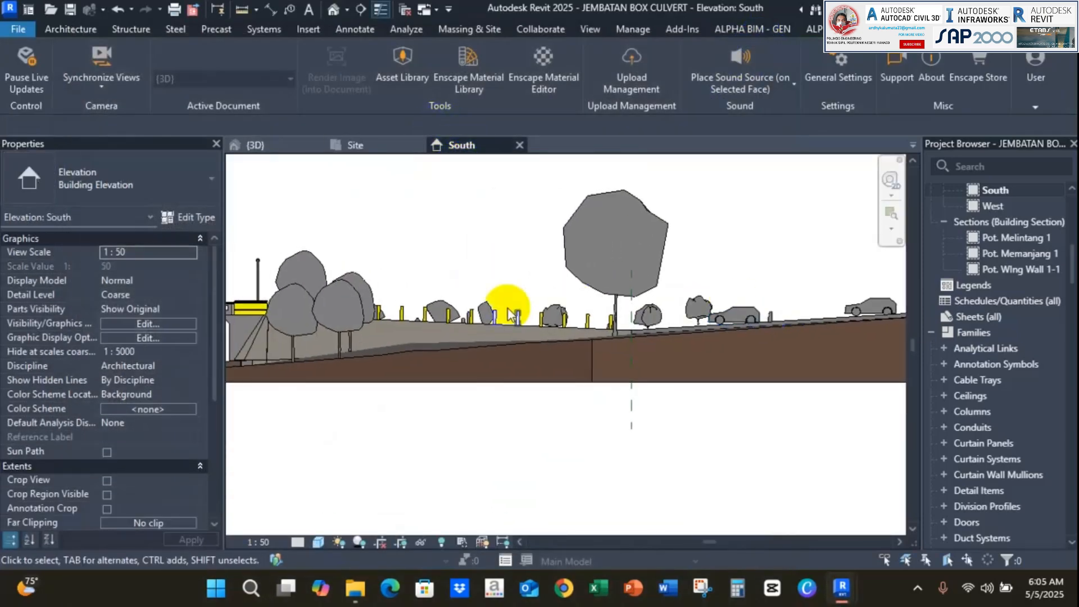
scroll(527, 324, up, 3)
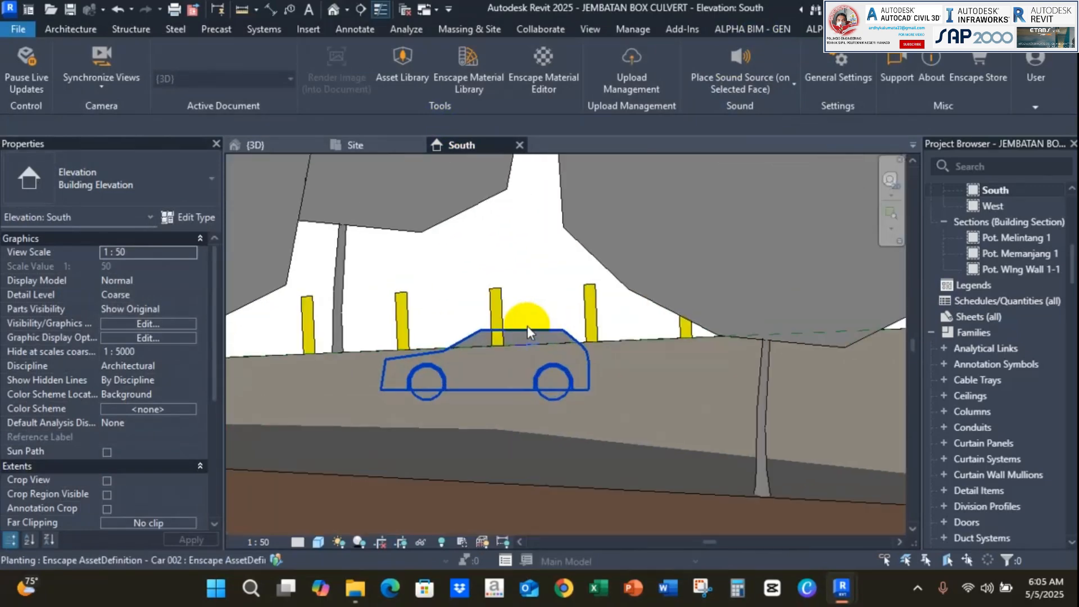
click(522, 326)
click(318, 540)
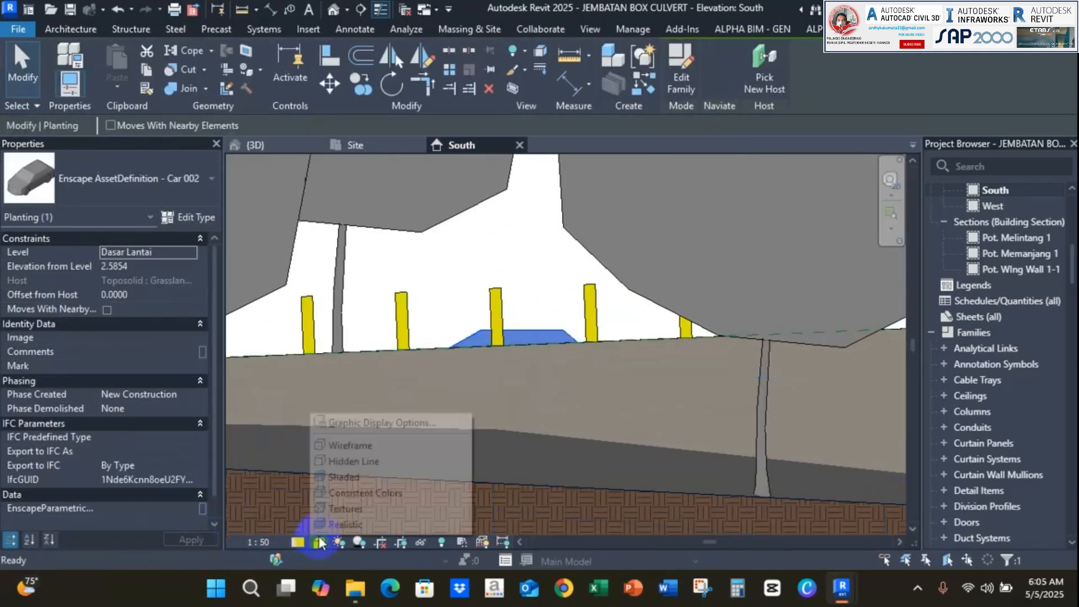
click(350, 445)
key(Escape)
Raise the Car 002 left of the culvert onto the road surface, to an Offset from Host of 0.8800
click(534, 329)
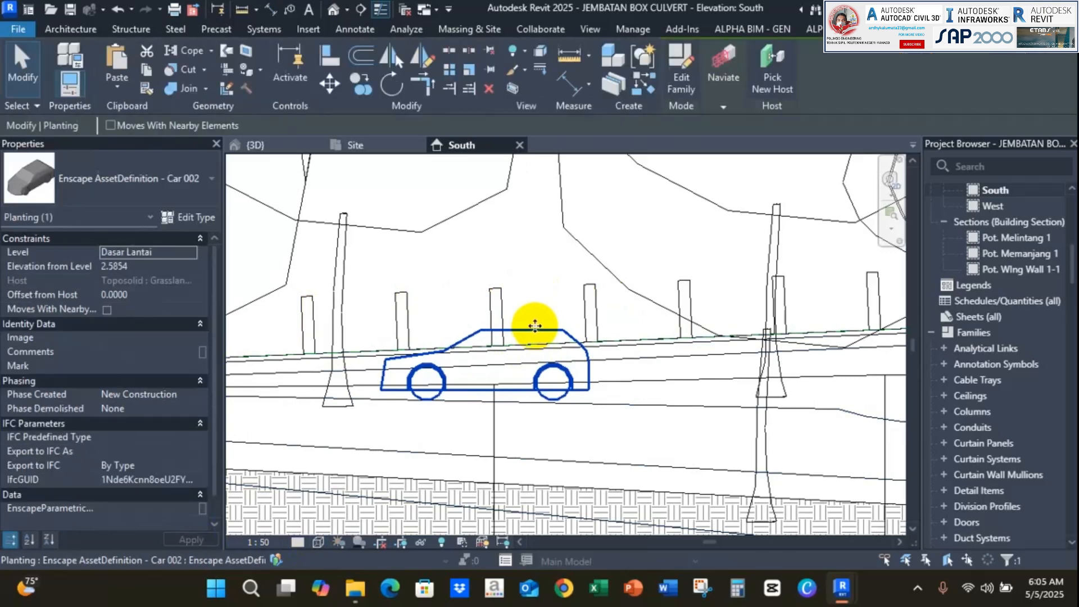
key(Up)
key(Up)
key(Up)
key(Up)
key(Up)
key(Up)
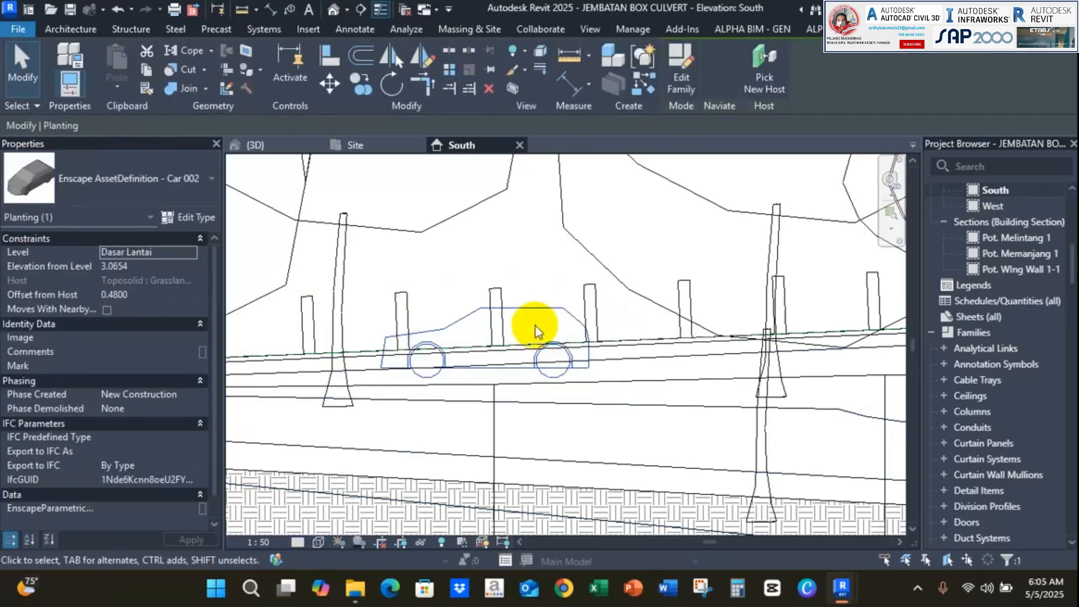
Raise the Car 002 right of the culvert from below the road onto the road surface in the South elevation
middle_drag(529, 332, 102, 328)
scroll(101, 328, down, 1)
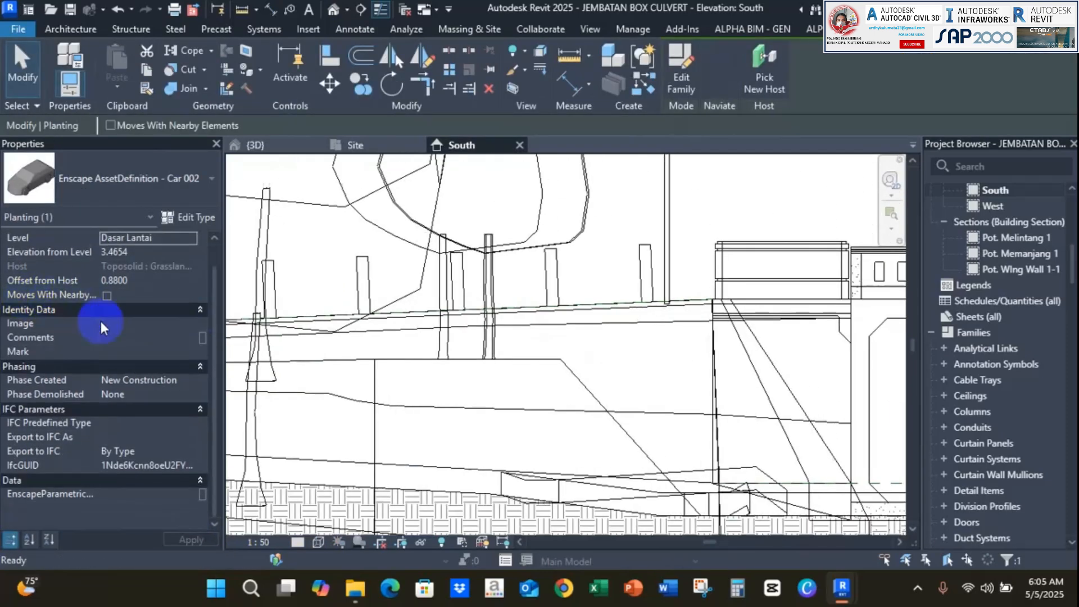
scroll(318, 329, down, 2)
middle_drag(422, 330, 202, 315)
middle_drag(631, 417, 417, 417)
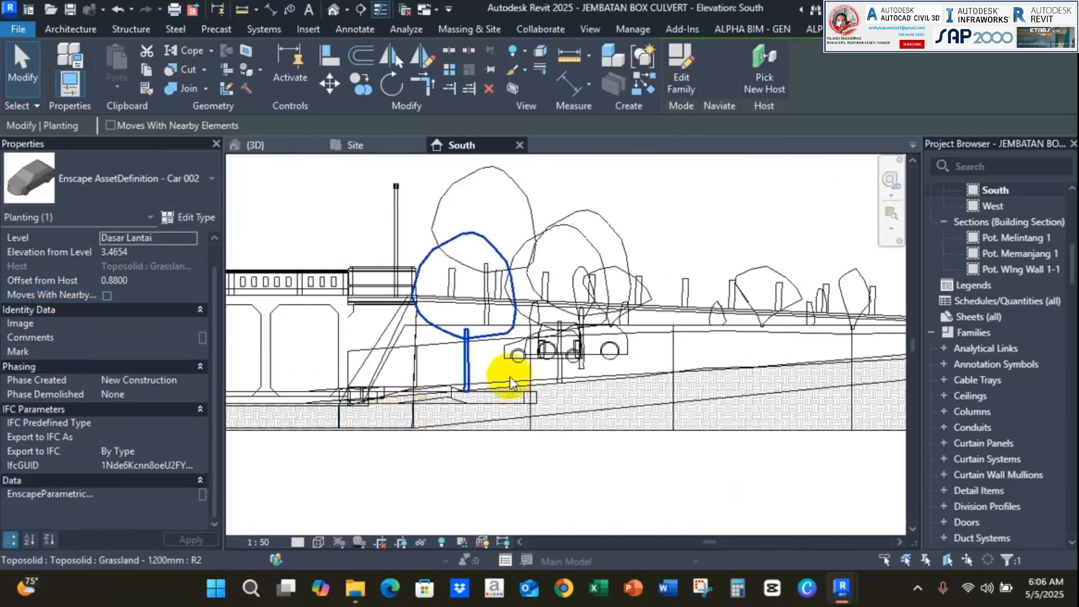
scroll(618, 336, up, 2)
scroll(619, 336, down, 1)
middle_drag(631, 347, 574, 380)
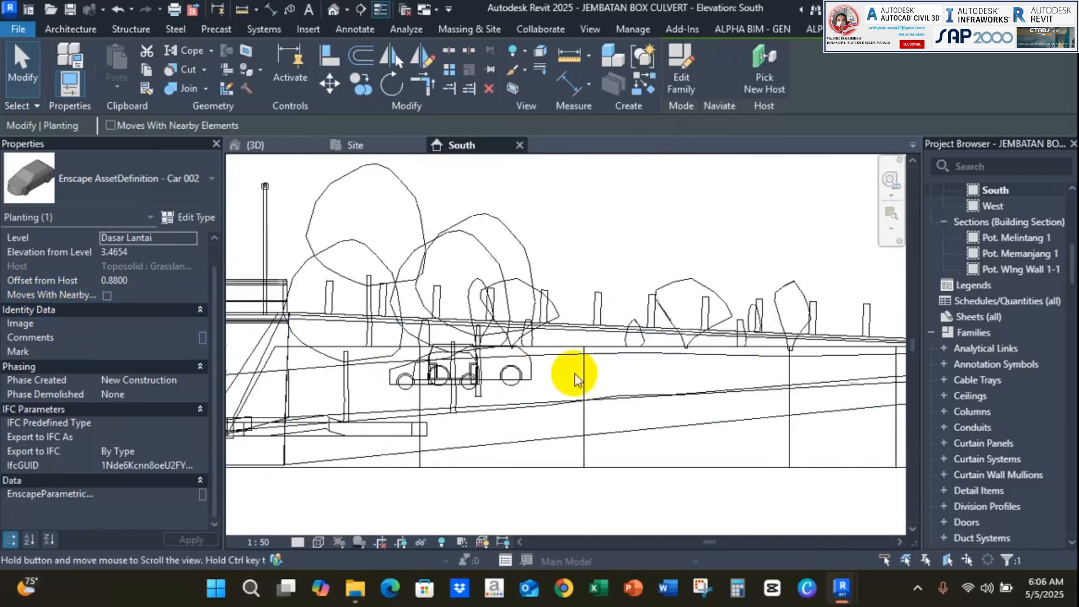
click(530, 374)
scroll(529, 373, down, 3)
scroll(523, 374, up, 5)
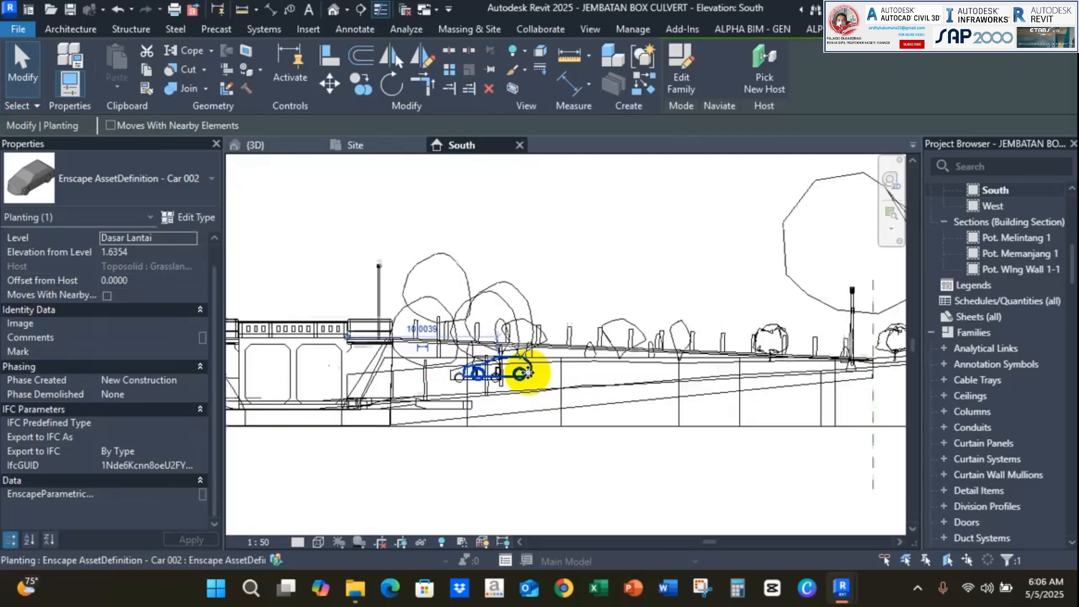
drag(525, 376, 664, 323)
Delete the two Car 012 instances sitting below the road to the right of the culvert
click(385, 388)
key(Delete)
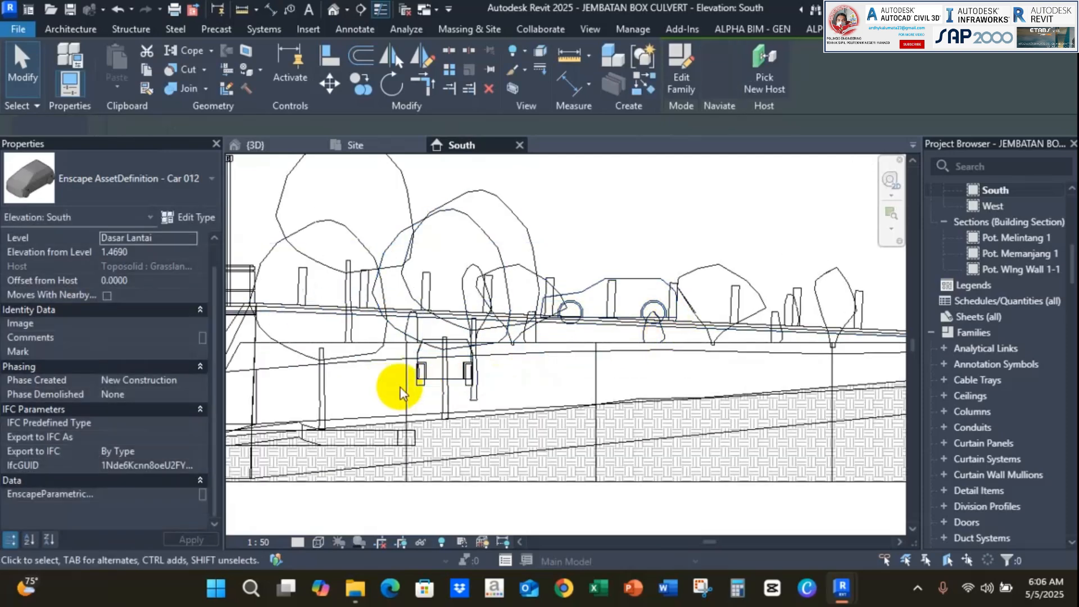
scroll(403, 389, up, 1)
click(430, 385)
key(Delete)
Move the nearer of the two Car 002 instances on the far right stretch of road back toward the culvert in the South elevation
scroll(453, 352, down, 2)
middle_drag(453, 354, 7, 368)
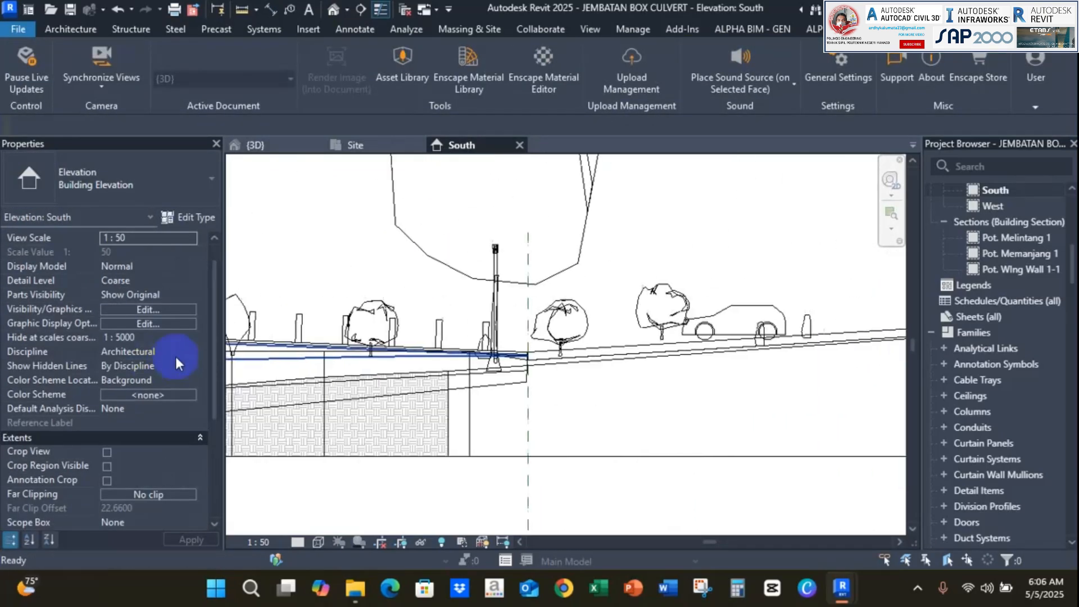
middle_drag(727, 311, 384, 314)
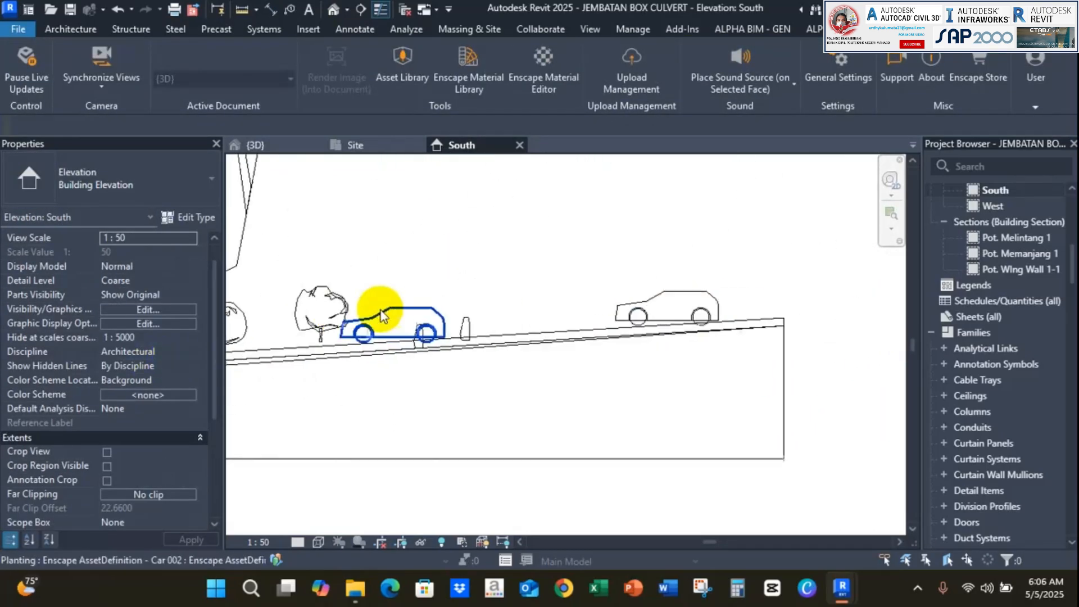
click(413, 316)
middle_drag(415, 309, 725, 314)
drag(658, 333, 434, 330)
Move the remaining Car 002 from the right end of the road onto the culvert in the South elevation
middle_drag(857, 313, 622, 339)
click(744, 337)
scroll(744, 336, down, 3)
drag(732, 339, 292, 327)
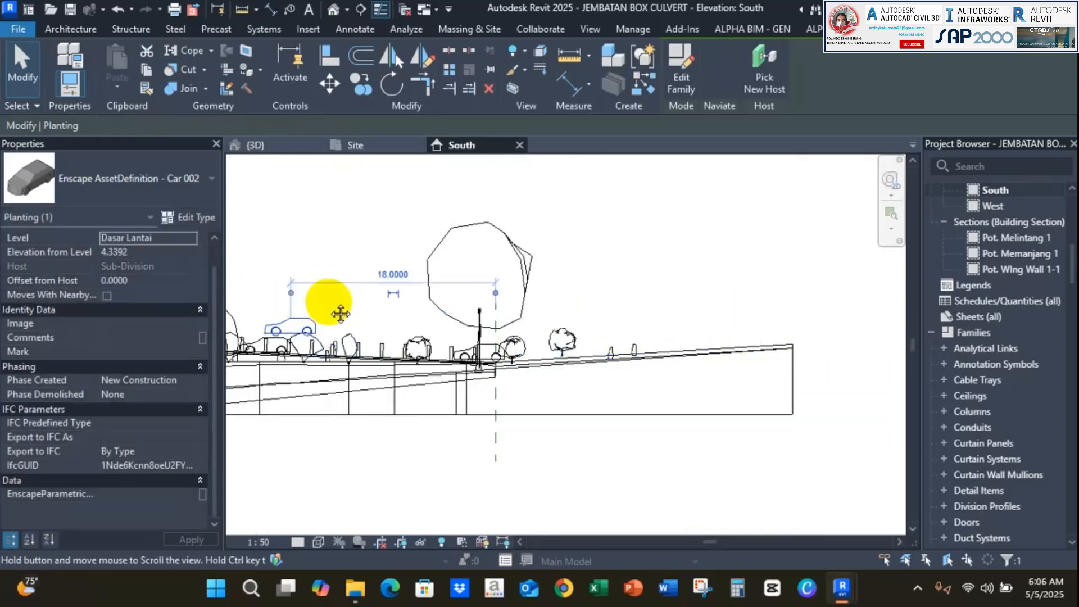
middle_drag(344, 309, 698, 313)
drag(530, 310, 388, 323)
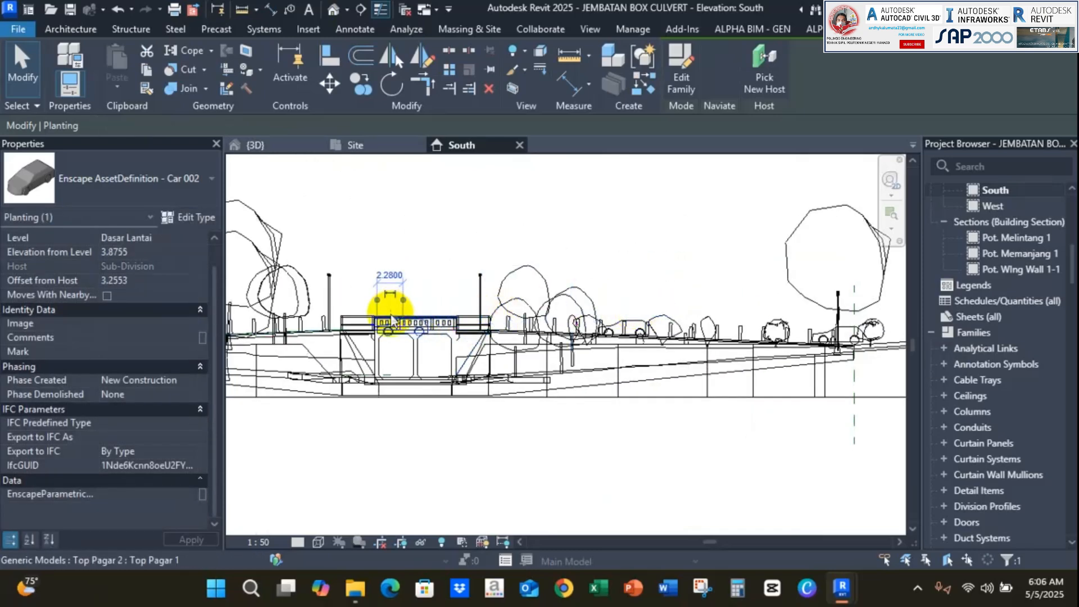
Nudge the Car 002 on the culvert up and right onto the bridge deck, to an Offset from Host of 3.7553
scroll(390, 325, up, 4)
key(Up)
key(Up)
key(Up)
key(Up)
key(Up)
key(Right)
key(Right)
key(Right)
key(Right)
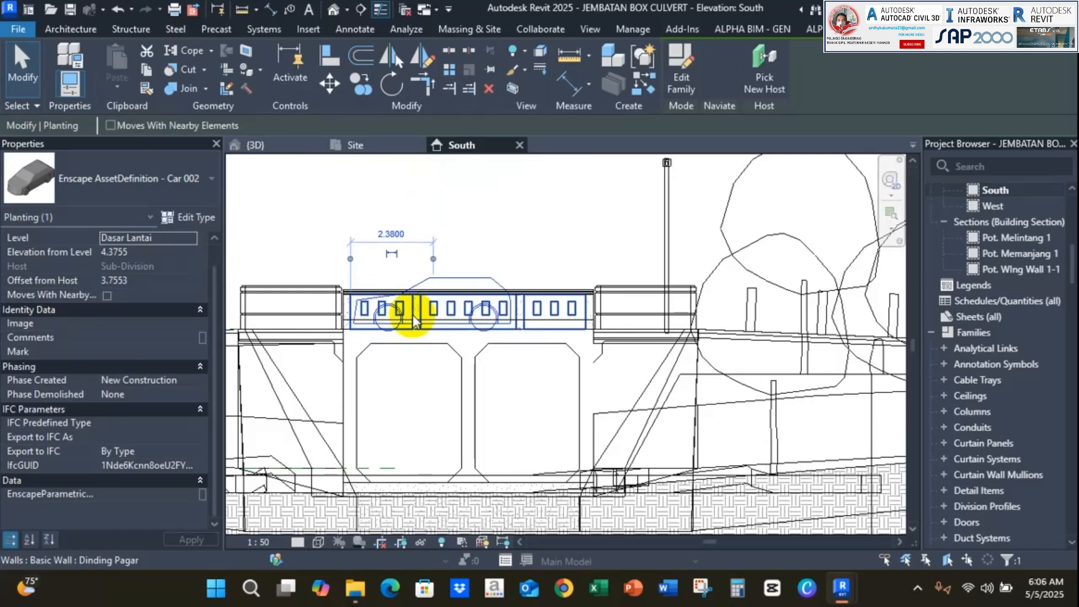
Check the placement of the Car 002 instances along the road in the Site plan
click(349, 144)
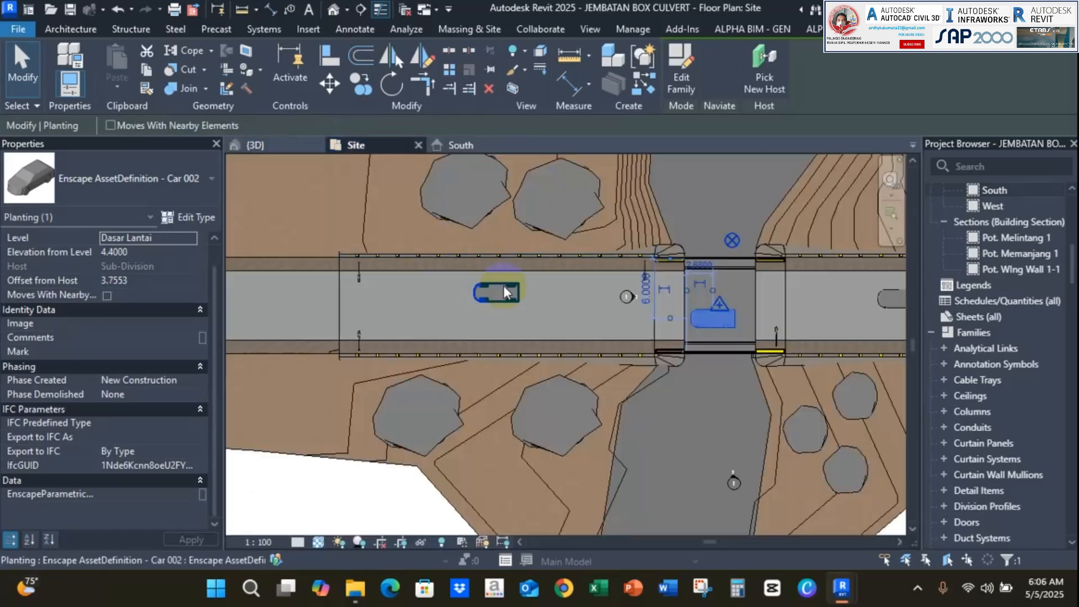
scroll(615, 333, down, 5)
click(753, 200)
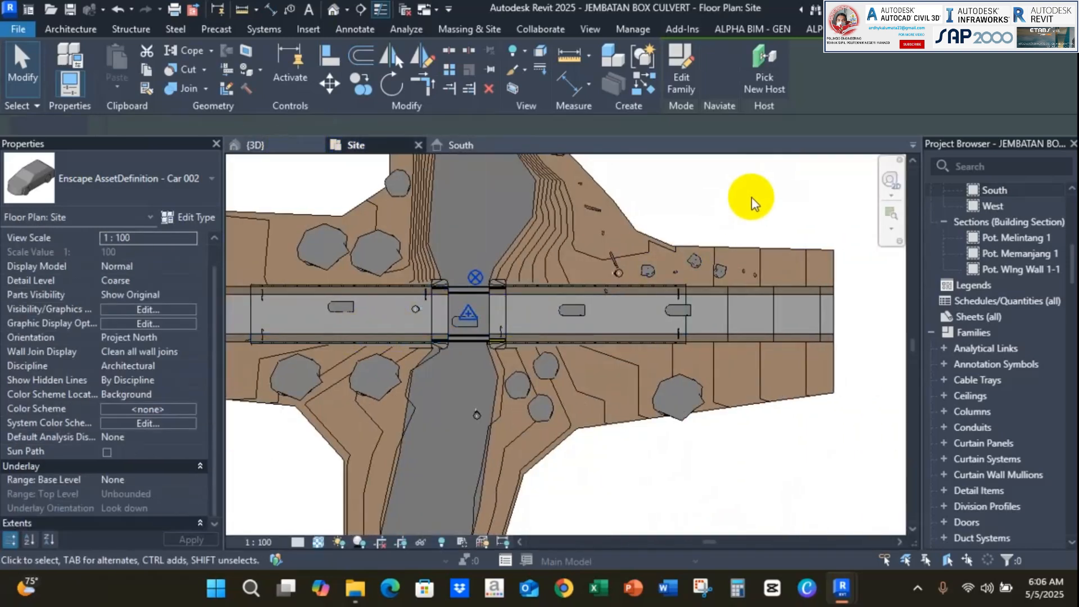
Switch to Enscape, bring the view closer to the cars on the road, and close the Asset Library
click(841, 590)
click(916, 529)
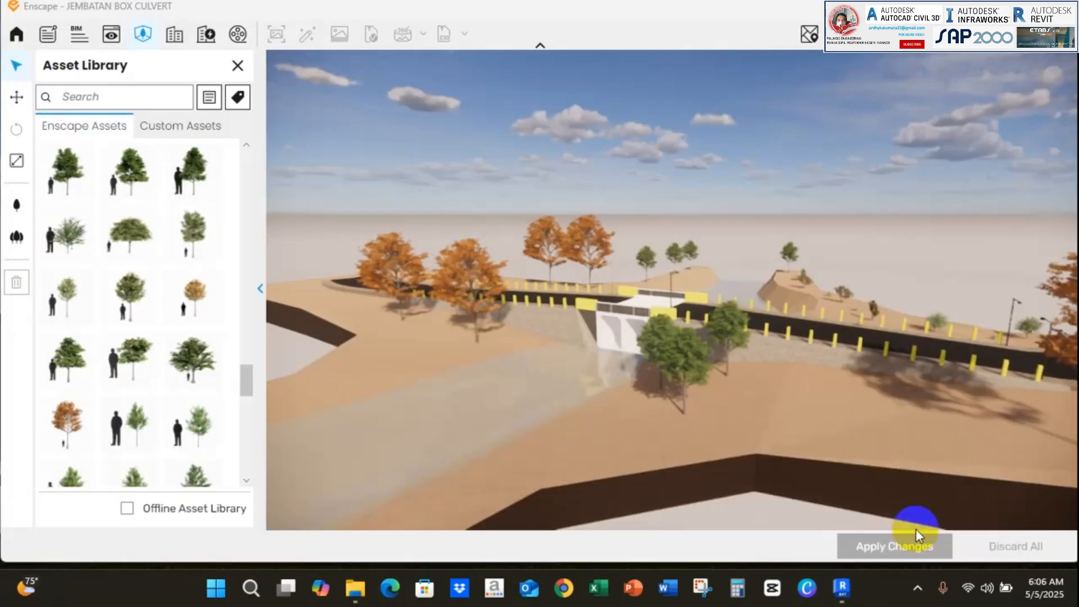
right_drag(644, 292, 641, 149)
right_drag(665, 291, 596, 315)
click(712, 327)
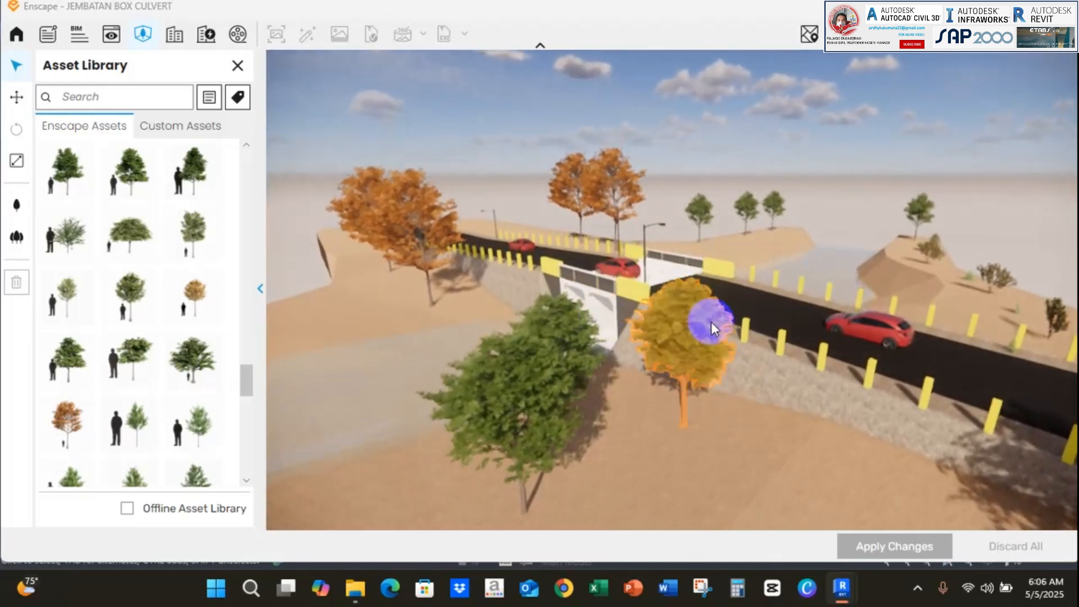
mouse_move(681, 280)
middle_down()
mouse_move(712, 323)
mouse_move(623, 259)
mouse_move(664, 284)
middle_up()
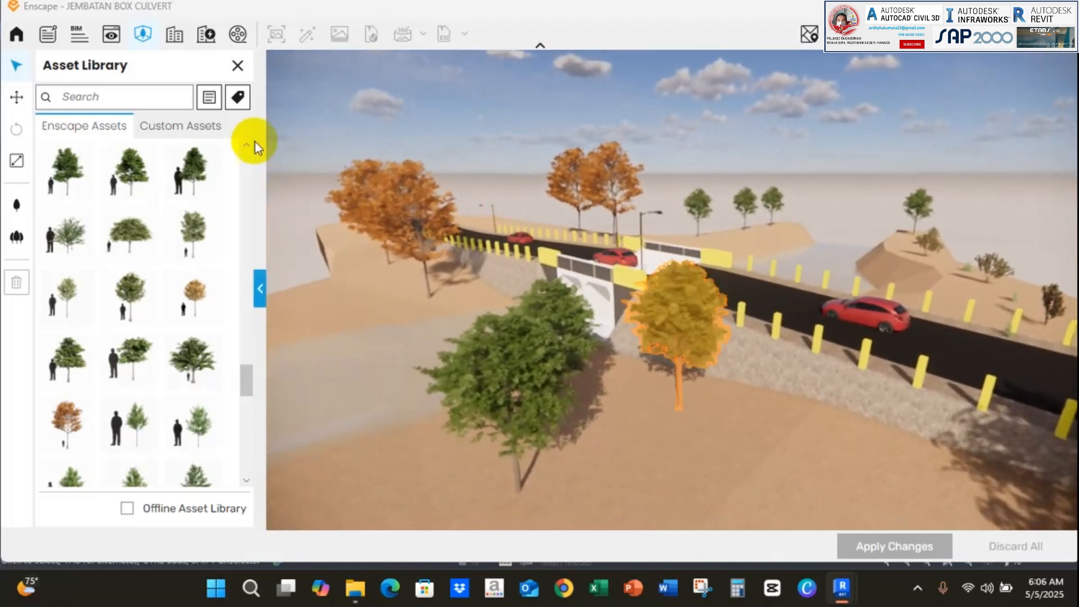
click(235, 68)
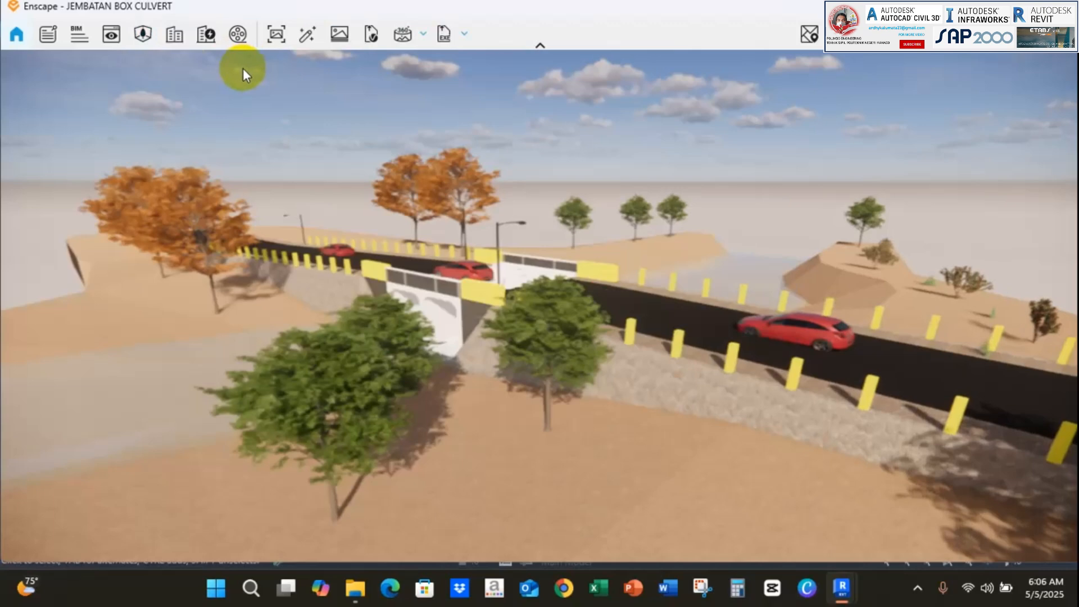
Frame the bridge, cars and trees from above and set the Enscape time of day to 08:13
drag(243, 69, 349, 139)
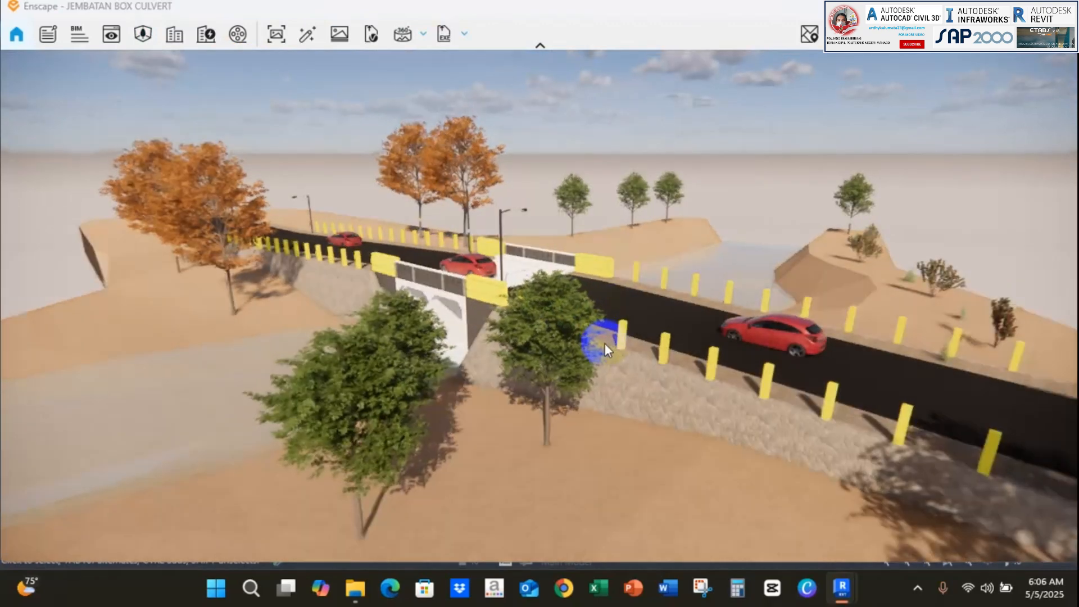
right_drag(582, 300, 543, 233)
mouse_move(603, 363)
right_down()
mouse_move(481, 253)
mouse_move(490, 264)
right_up()
right_drag(632, 397, 524, 307)
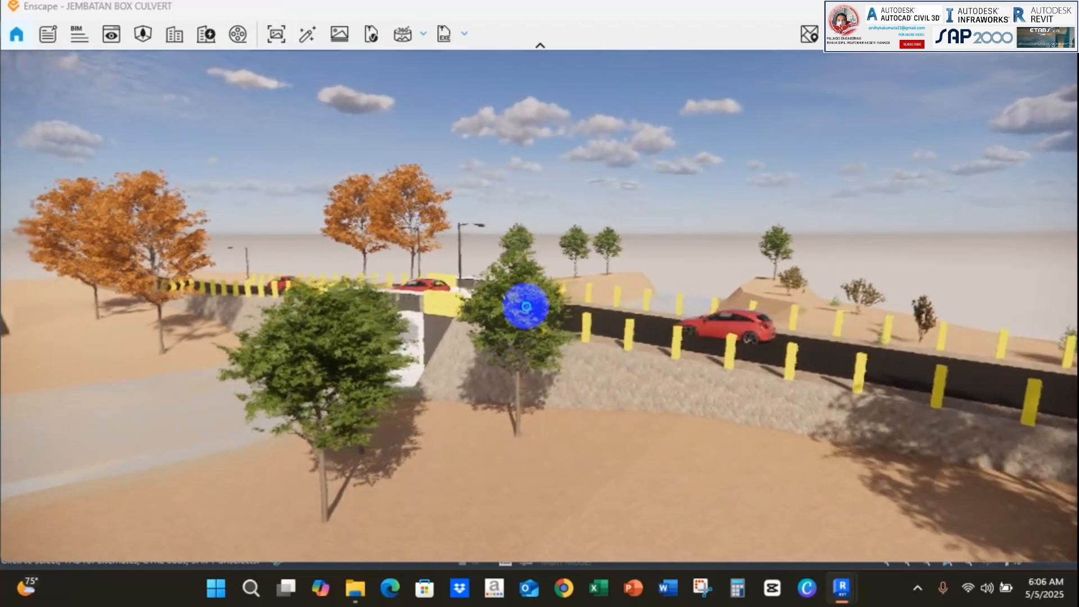
middle_drag(508, 289, 398, 283)
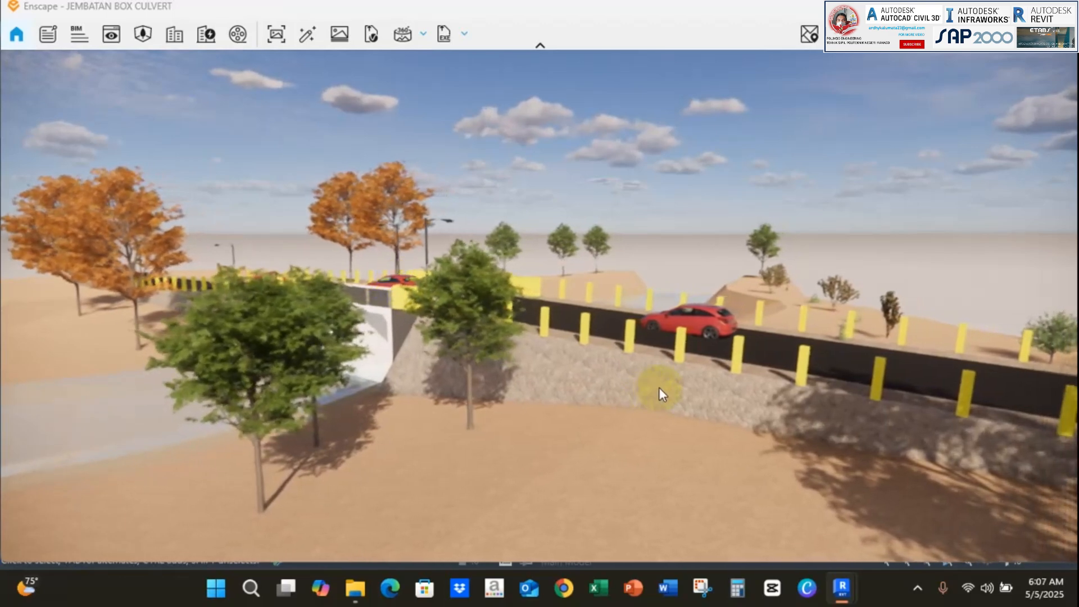
mouse_move(659, 387)
right_down()
mouse_move(544, 312)
mouse_move(534, 251)
mouse_move(489, 384)
right_up()
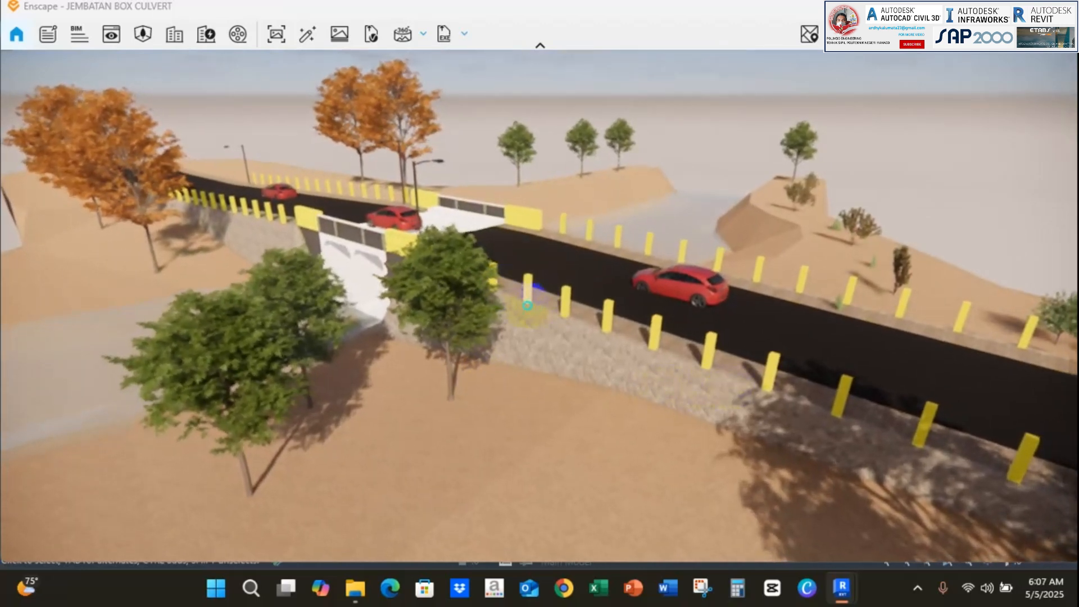
shift+right_drag(527, 305, 620, 304)
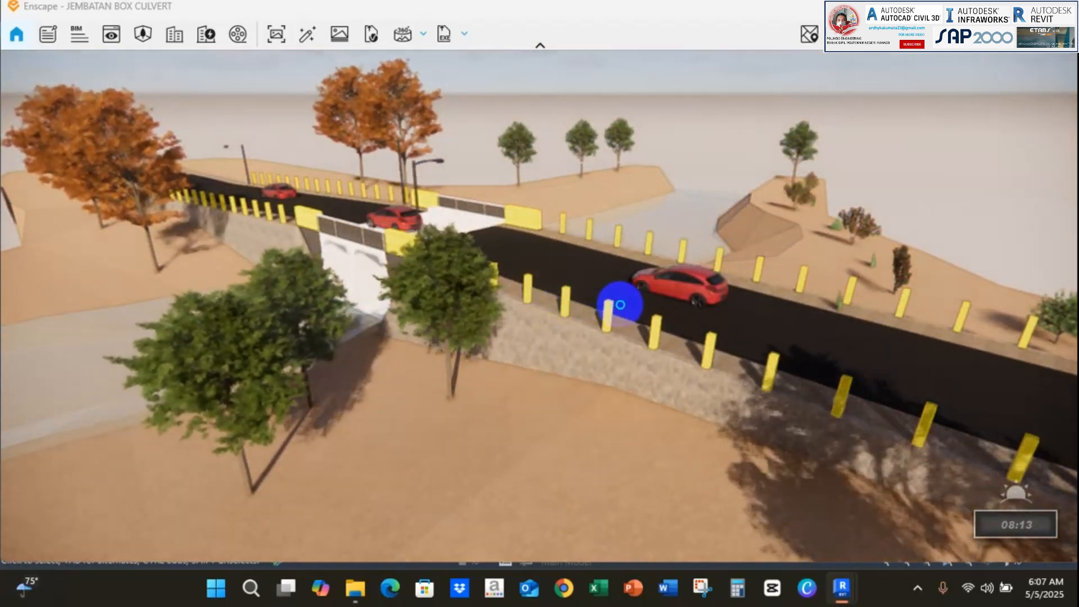
middle_drag(534, 389, 531, 285)
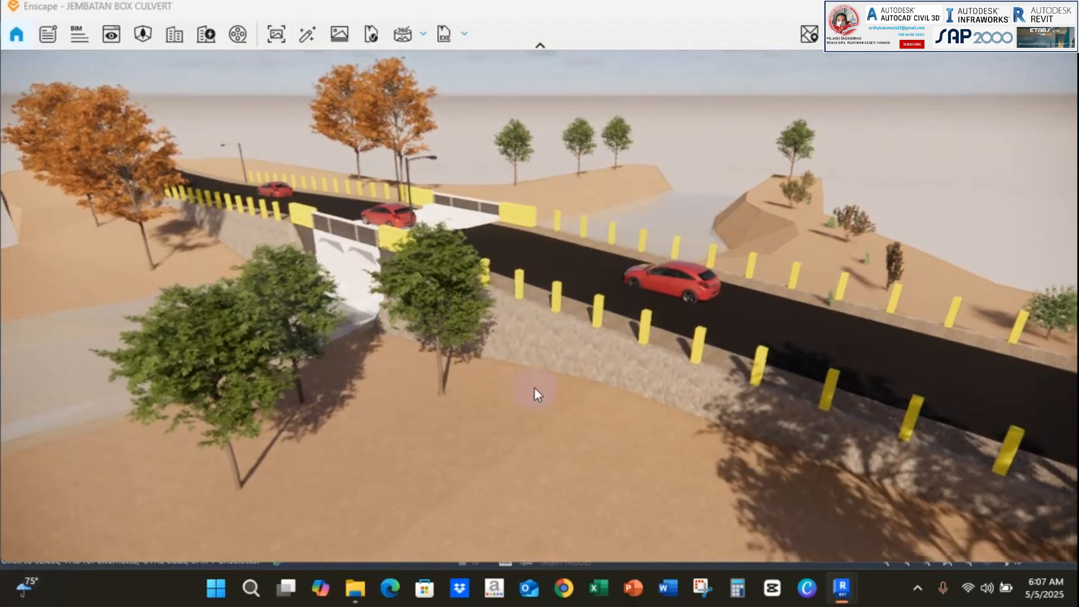
click(274, 37)
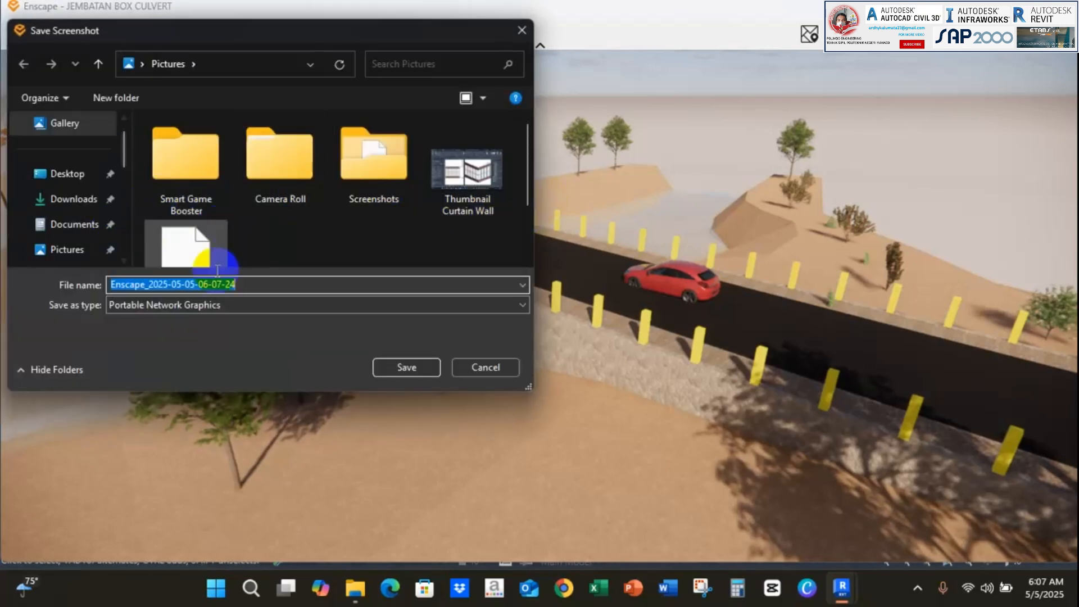
click(75, 174)
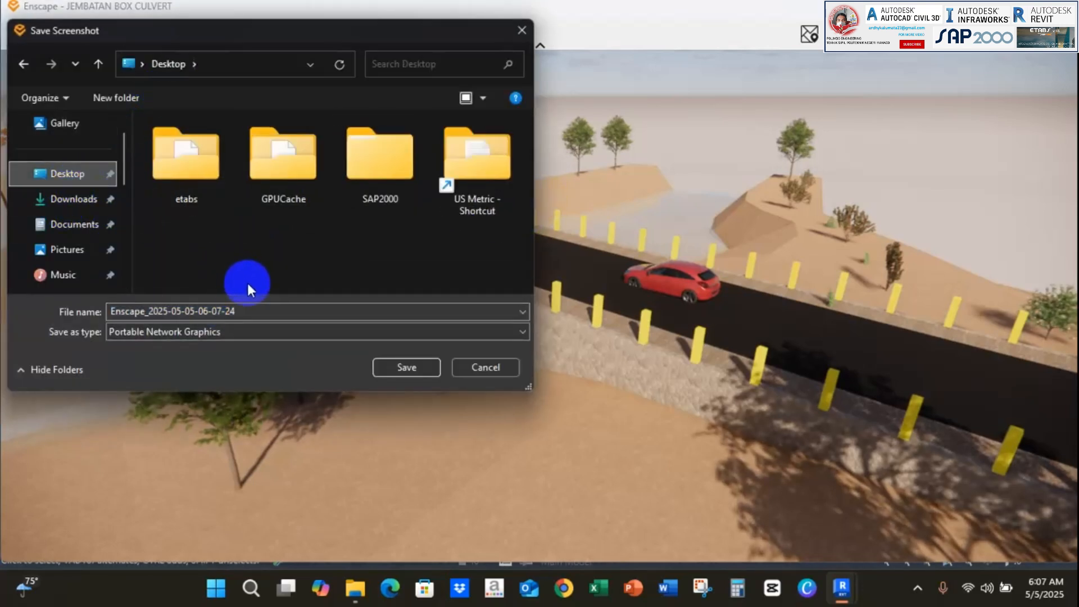
click(400, 368)
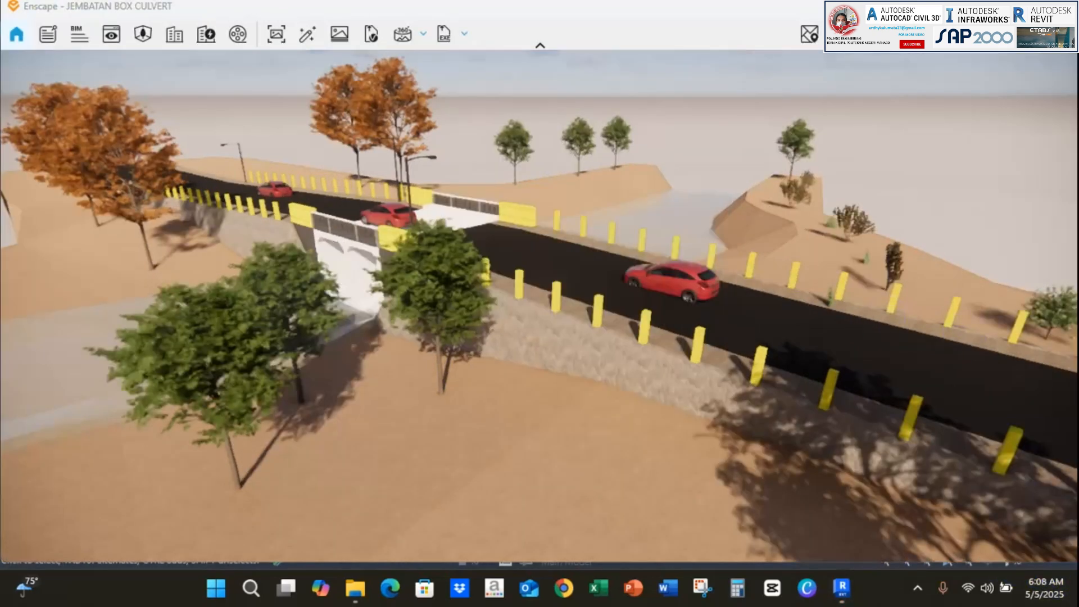
click(987, 7)
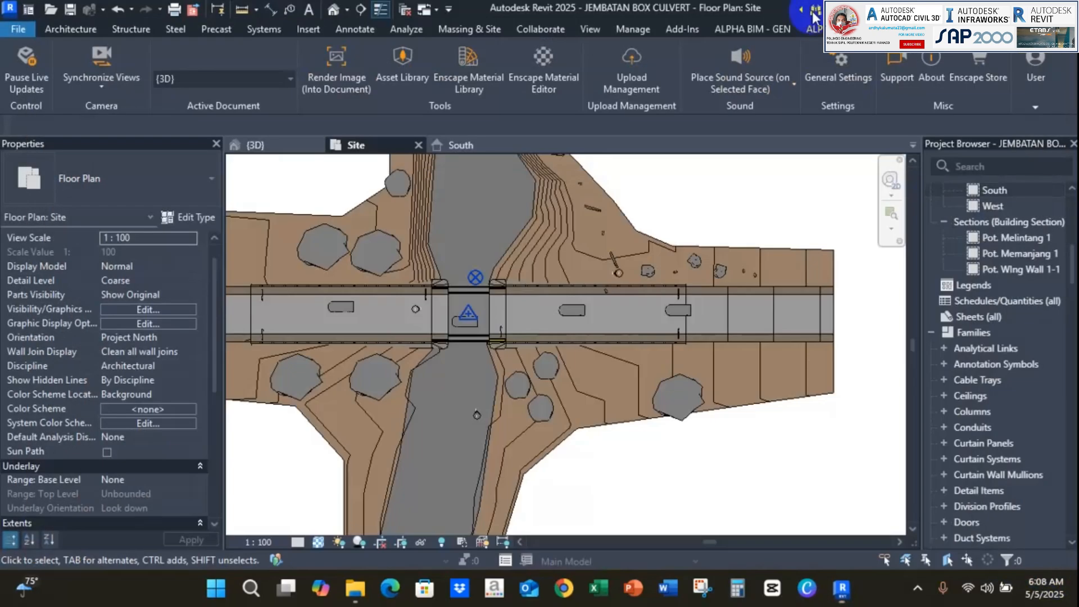
click(987, 8)
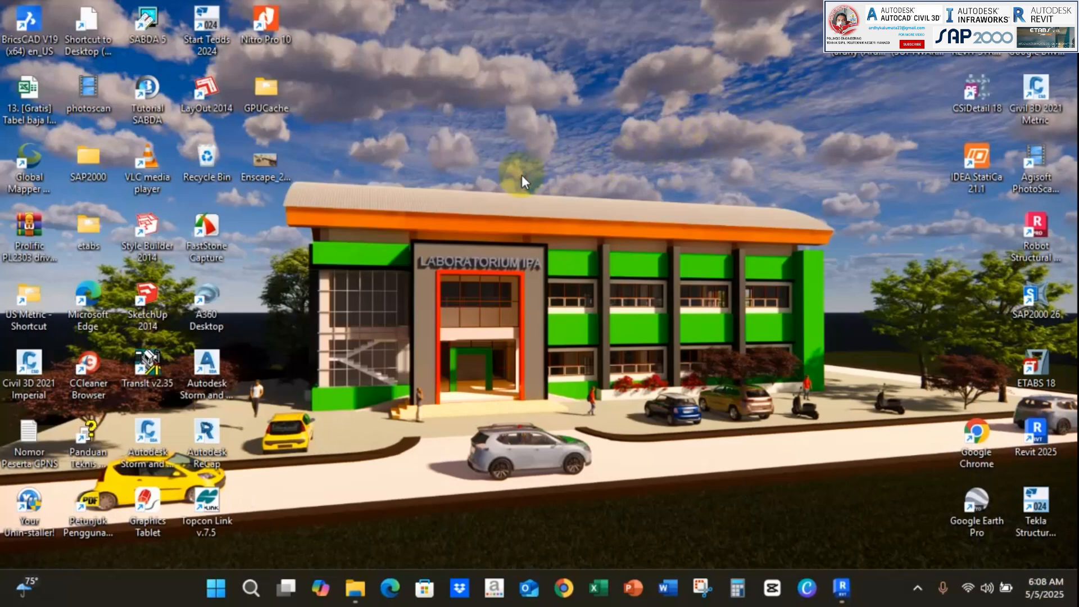
double_click(268, 174)
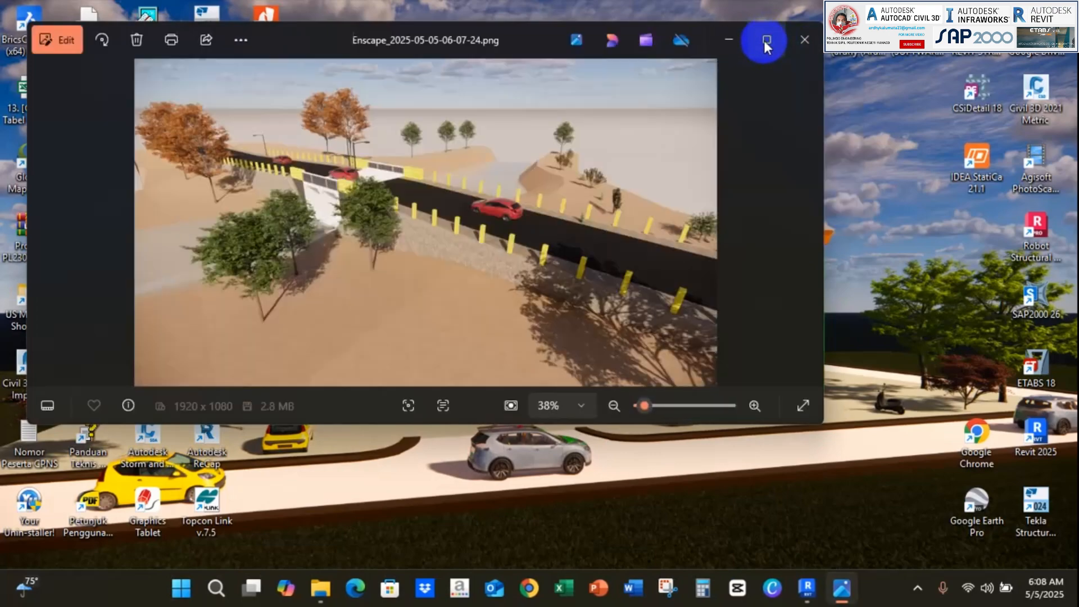
click(765, 41)
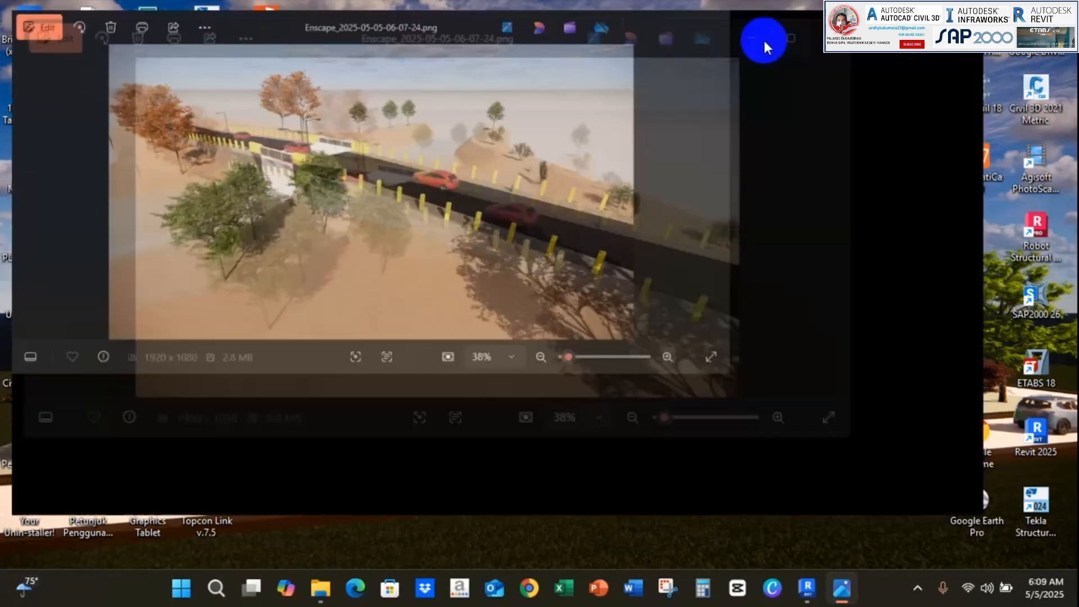
Examine the culvert, cars and roadside trees in the rendered image up close, and close the image viewer
scroll(575, 270, up, 10)
drag(506, 290, 922, 369)
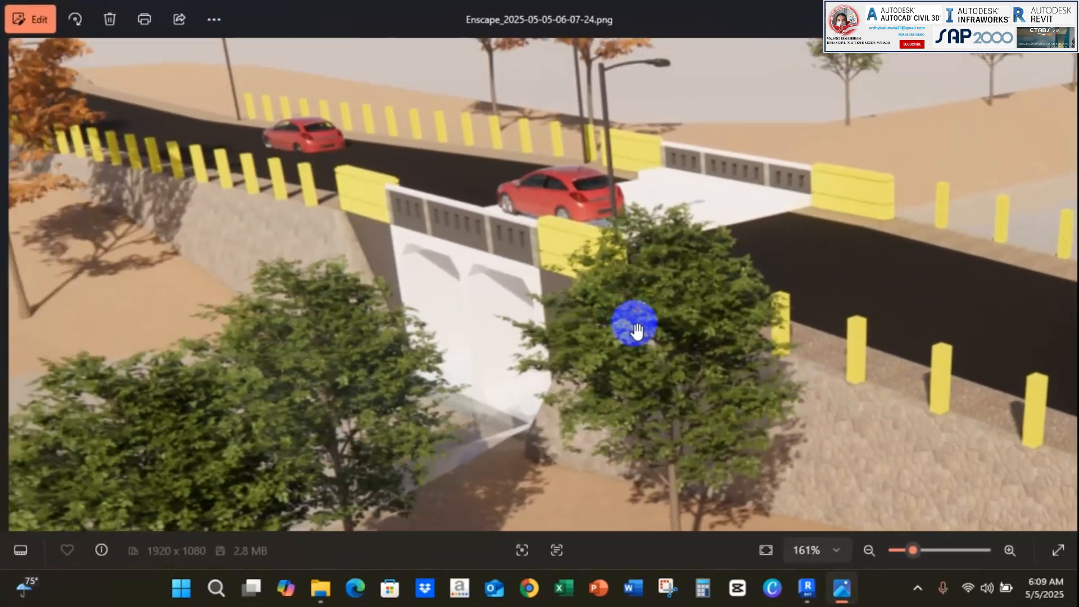
drag(410, 270, 643, 258)
scroll(624, 276, down, 4)
drag(832, 309, 457, 228)
scroll(591, 242, down, 6)
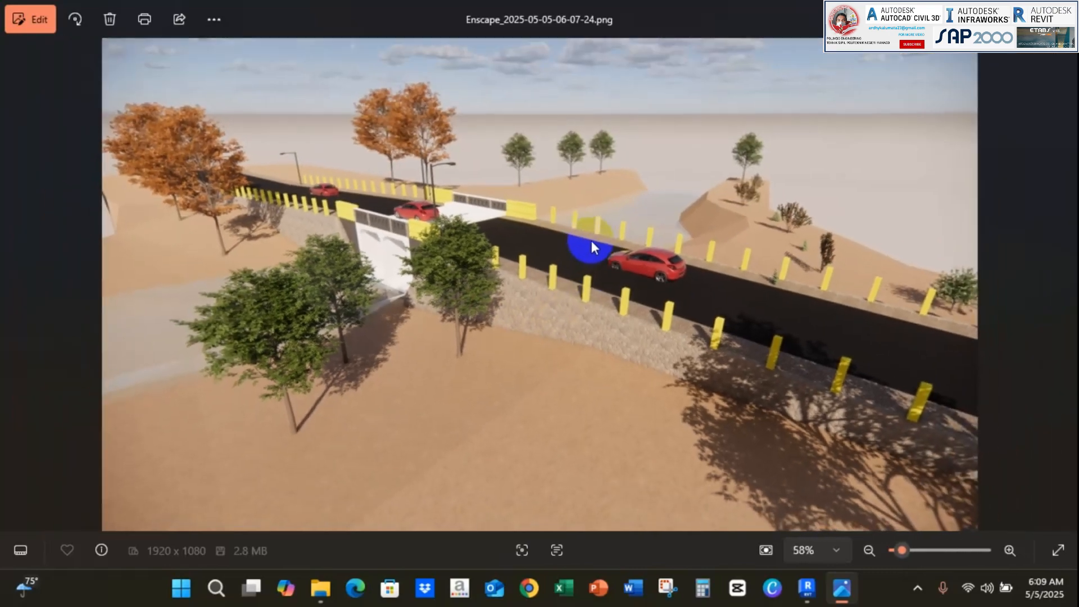
scroll(633, 310, up, 5)
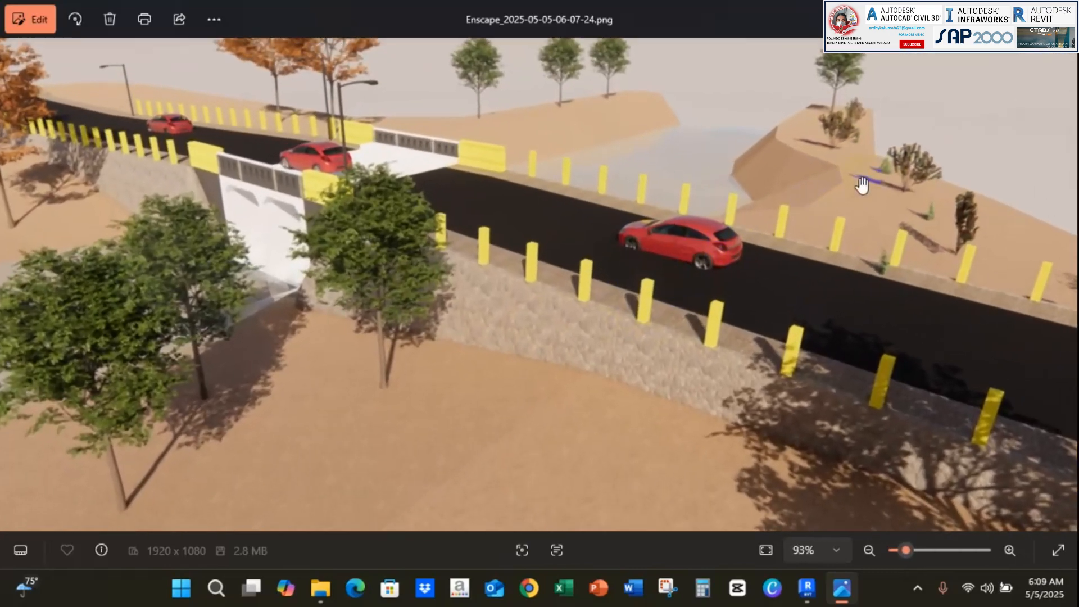
scroll(863, 184, down, 5)
click(1064, 10)
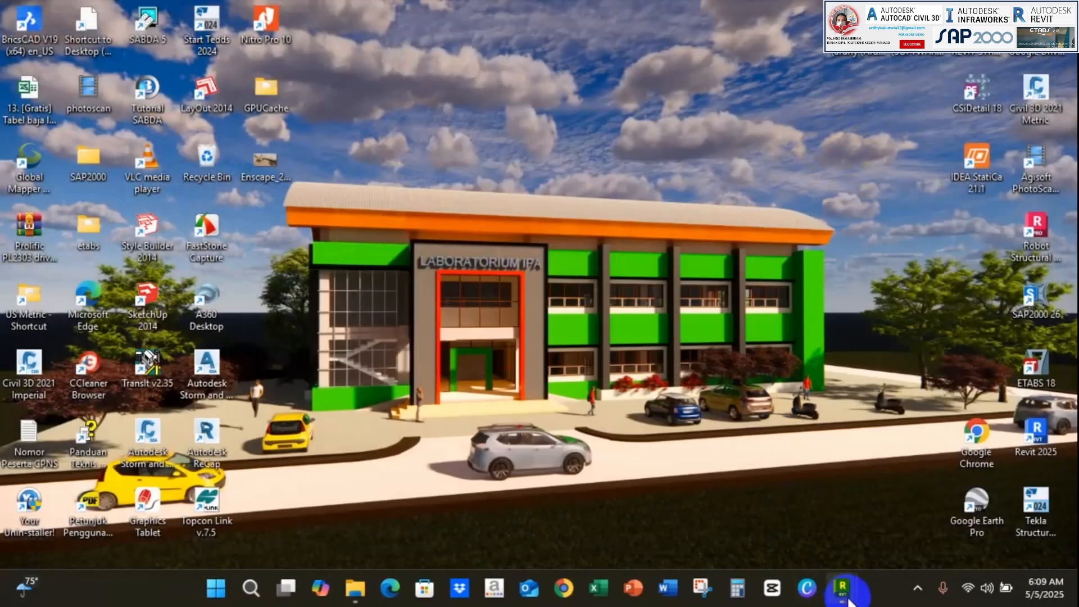
Return to Revit and delete the two Car 002 instances to the right of the culvert in the Site plan
mouse_move(843, 591)
click(905, 527)
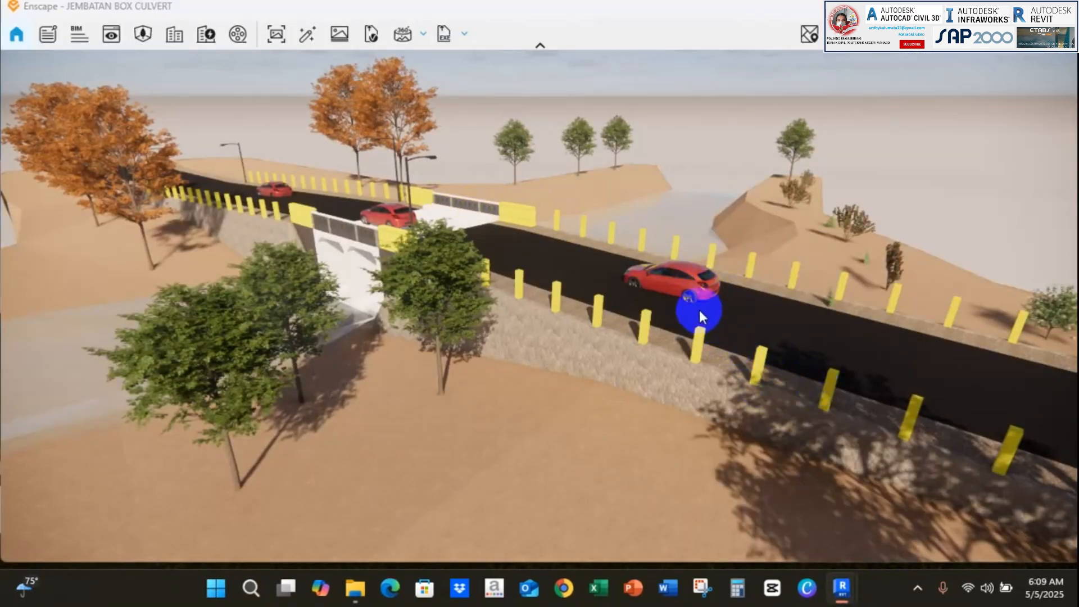
key(alt+Tab)
click(679, 318)
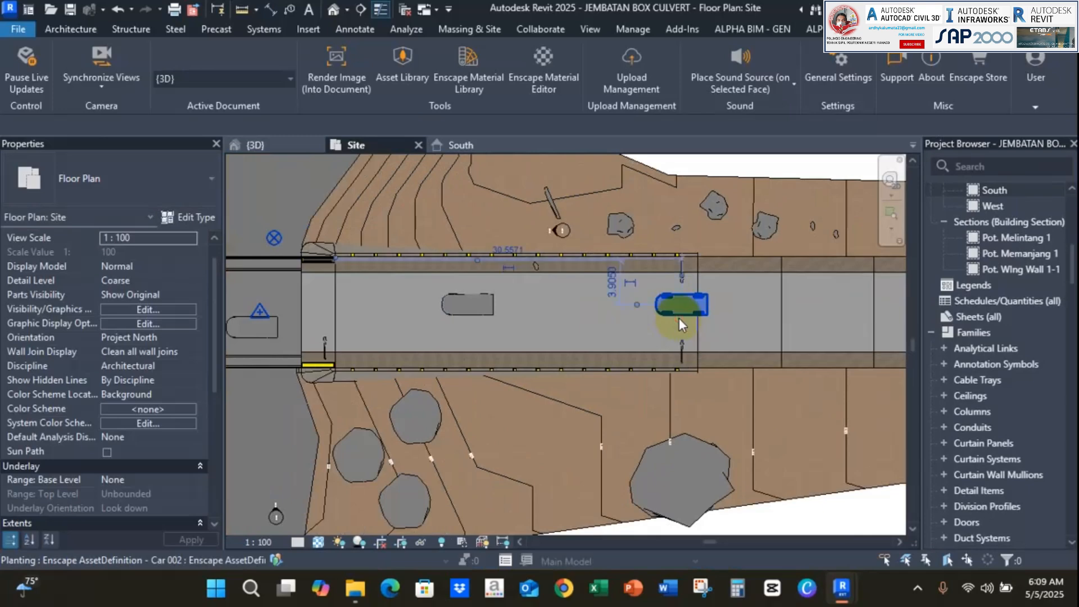
scroll(635, 317, down, 5)
key(Escape)
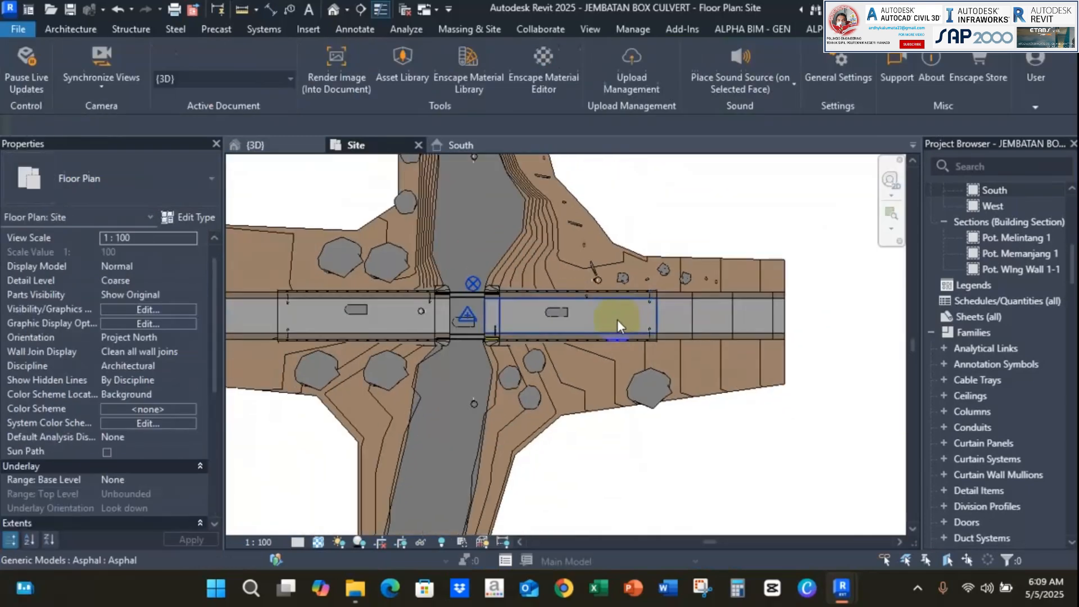
click(558, 319)
key(Escape)
middle_drag(558, 319, 627, 345)
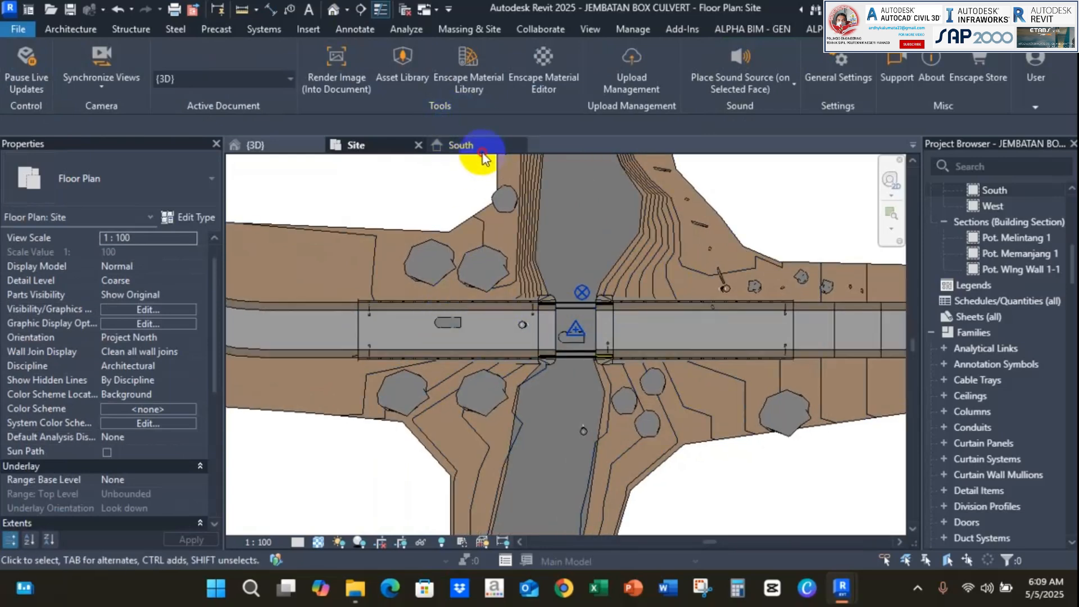
Check the cars left of the culvert and on the bridge deck in the South elevation
click(477, 147)
scroll(512, 261, down, 3)
middle_drag(579, 289, 854, 264)
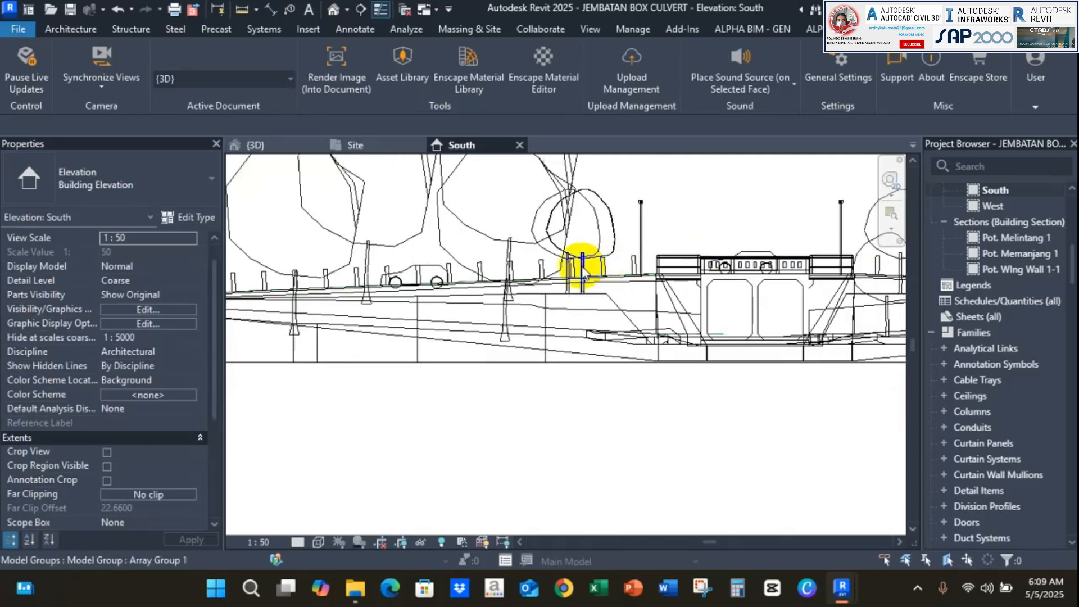
Switch to Enscape and move the camera above the road, looking along it toward the bridge deck and cars
mouse_move(843, 588)
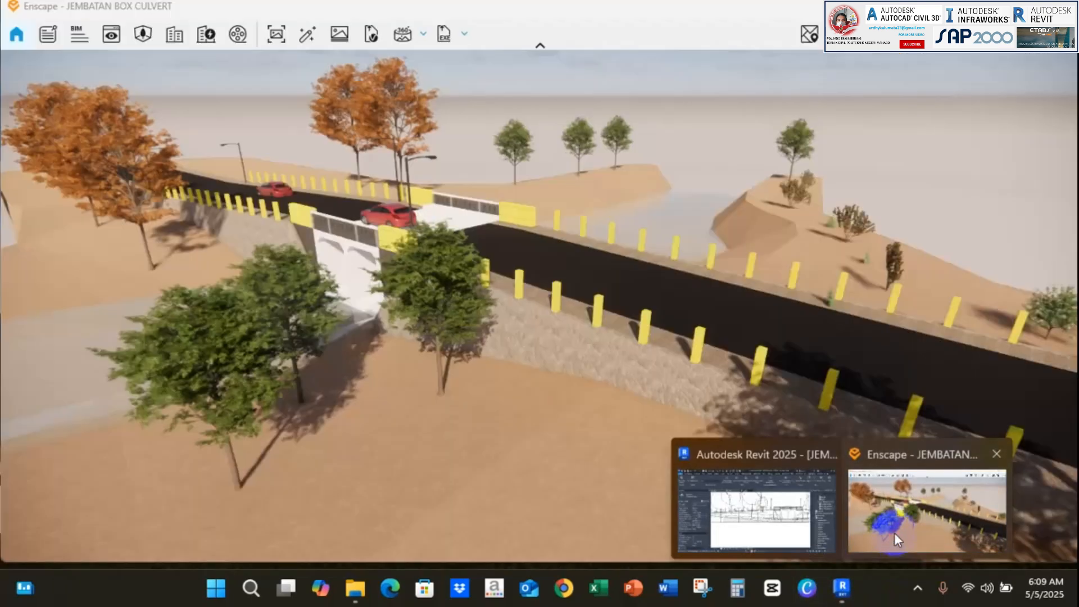
click(895, 533)
drag(443, 268, 544, 315)
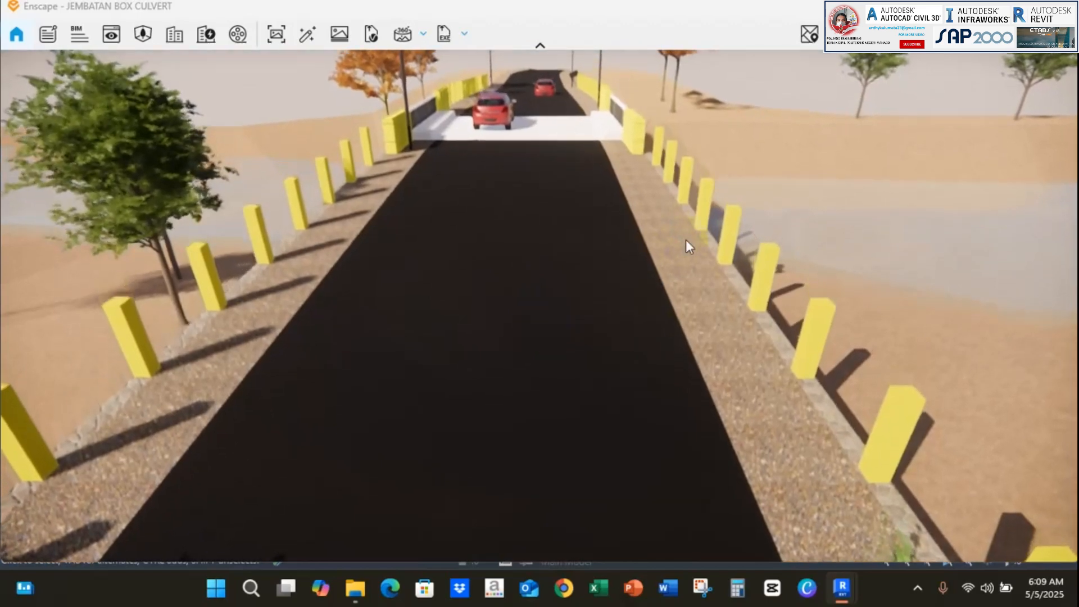
Frame the road, the bridge deck with its cars and the horizon, and save the view as a PNG screenshot on the Desktop
drag(686, 241, 538, 432)
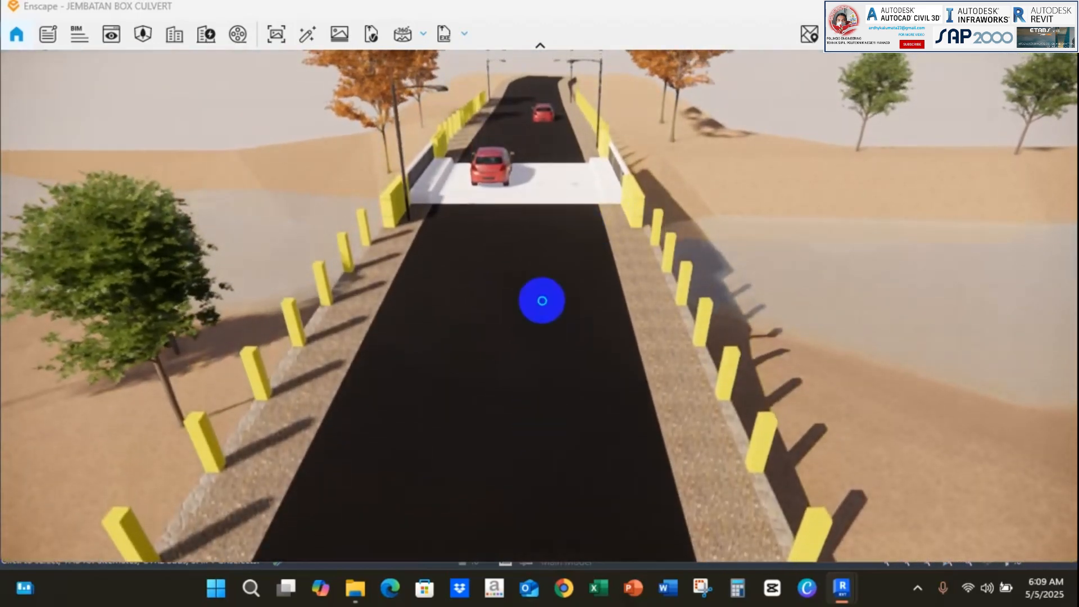
mouse_move(542, 301)
mouse_down()
mouse_move(590, 221)
mouse_move(539, 328)
mouse_move(540, 447)
mouse_move(542, 299)
mouse_move(537, 309)
mouse_up()
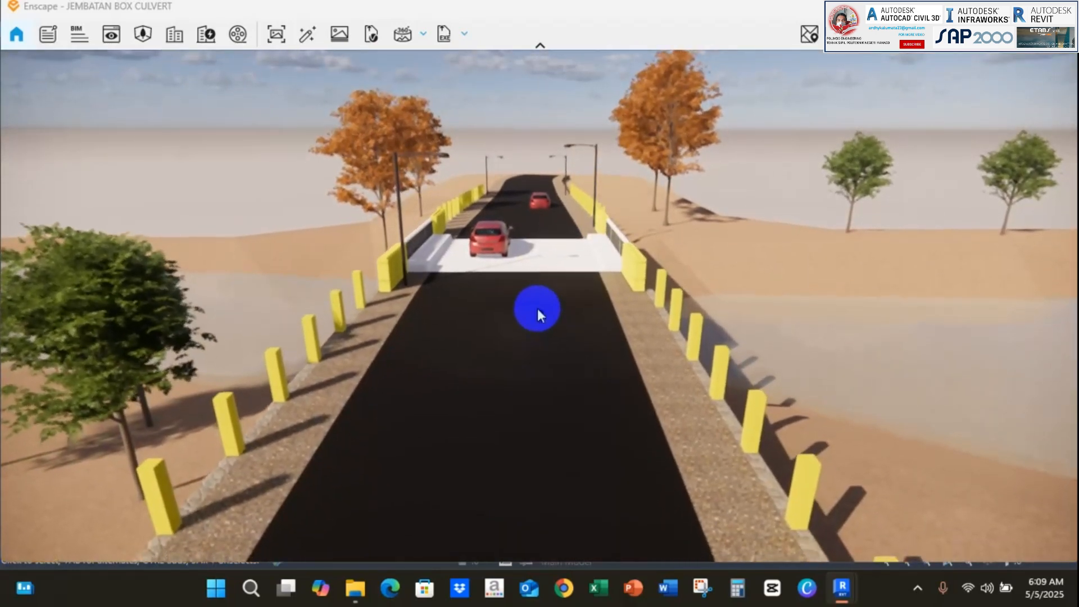
right_drag(604, 230, 541, 299)
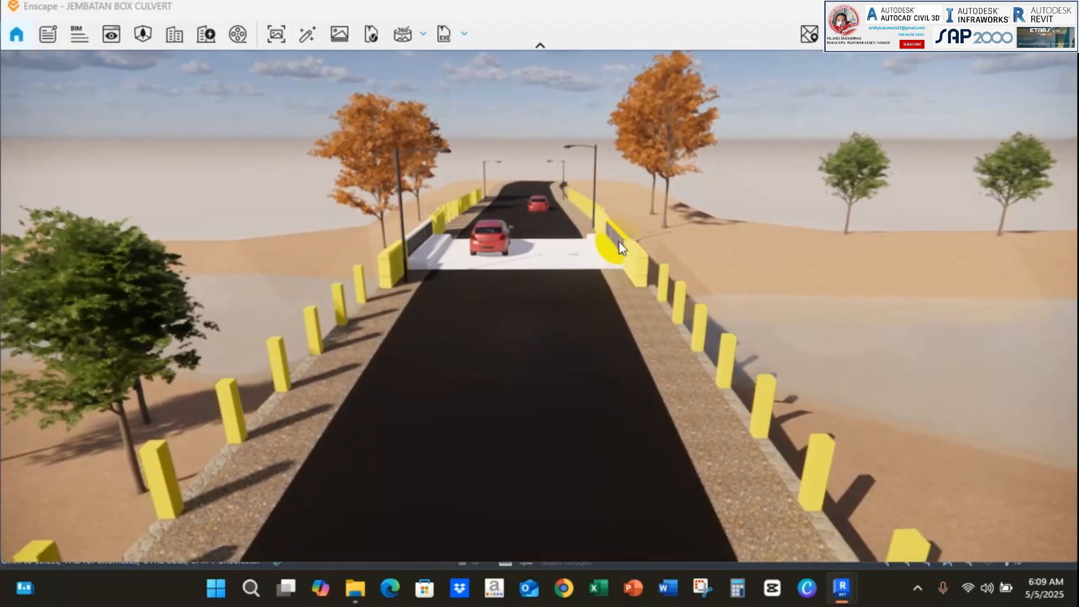
right_drag(366, 282, 366, 281)
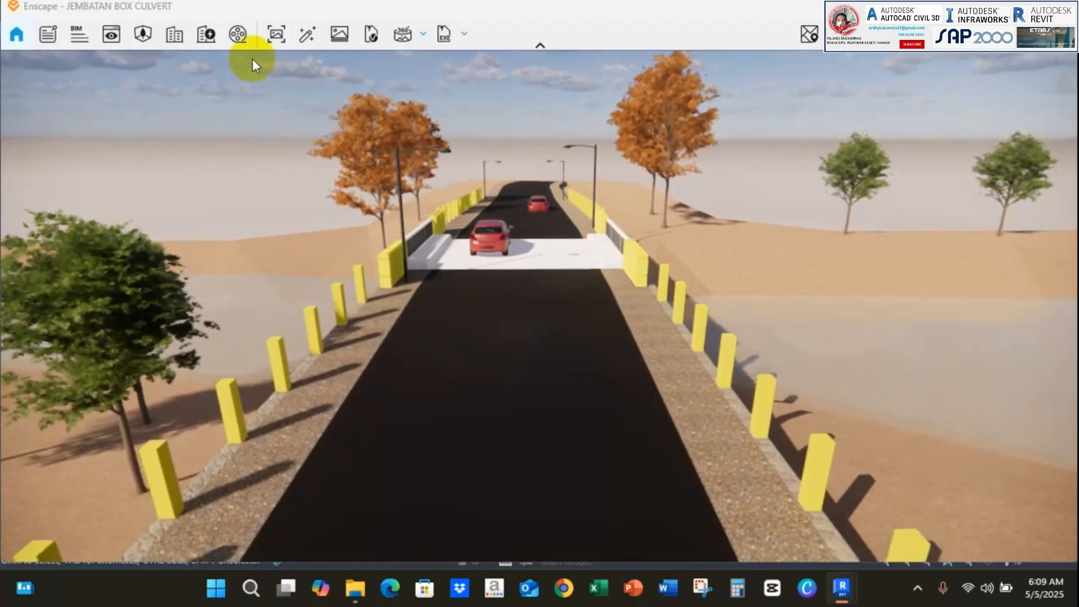
click(275, 35)
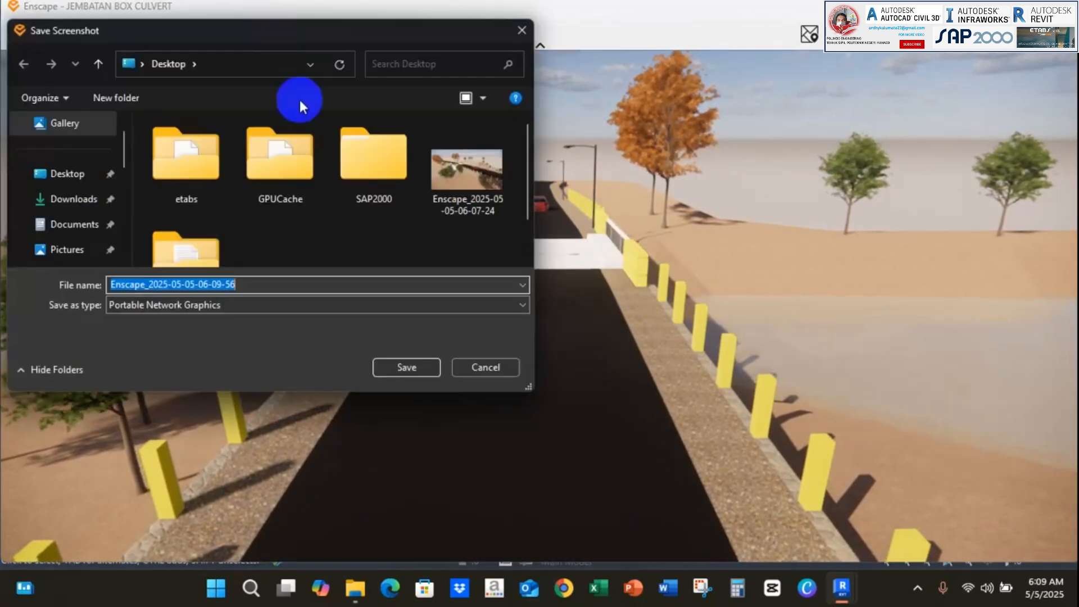
click(407, 368)
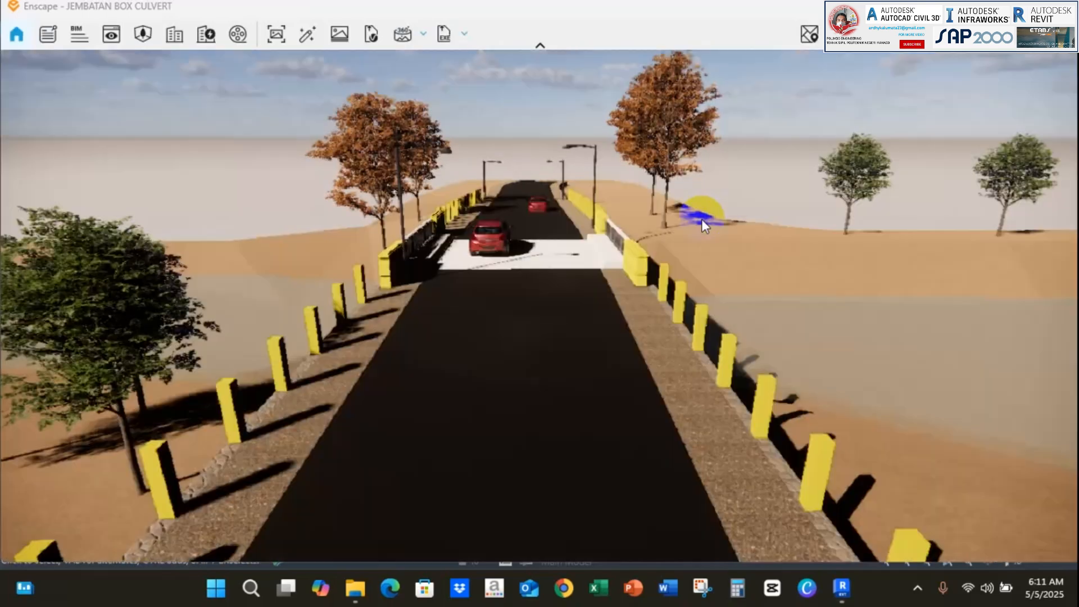
Open the saved screenshot from the Desktop, examine the cars and bridge deck up close, and close the image viewer
click(989, 7)
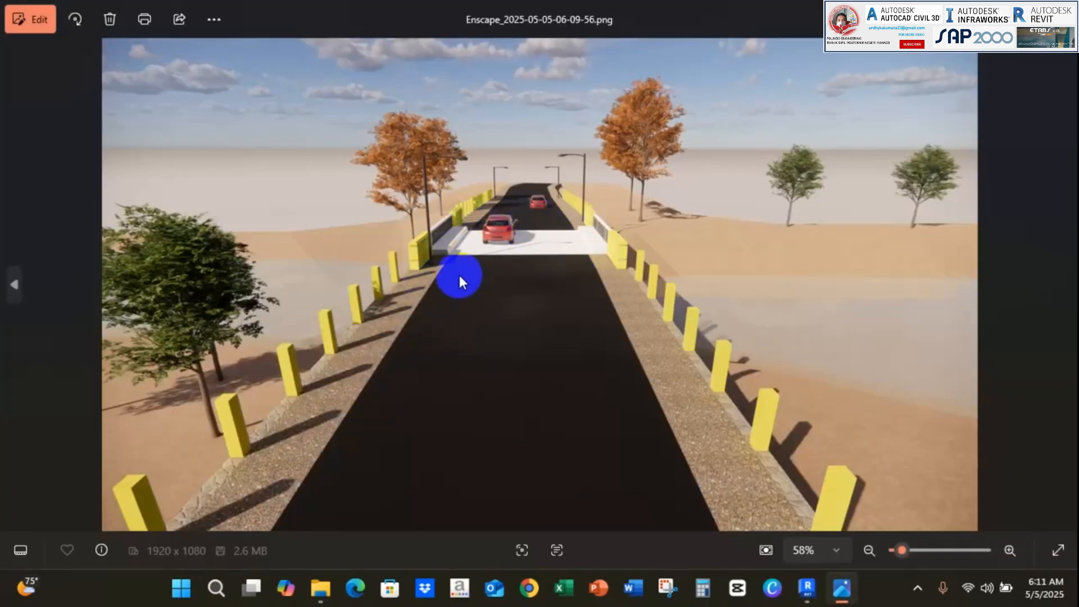
scroll(459, 277, up, 5)
drag(590, 186, 550, 359)
scroll(506, 354, down, 2)
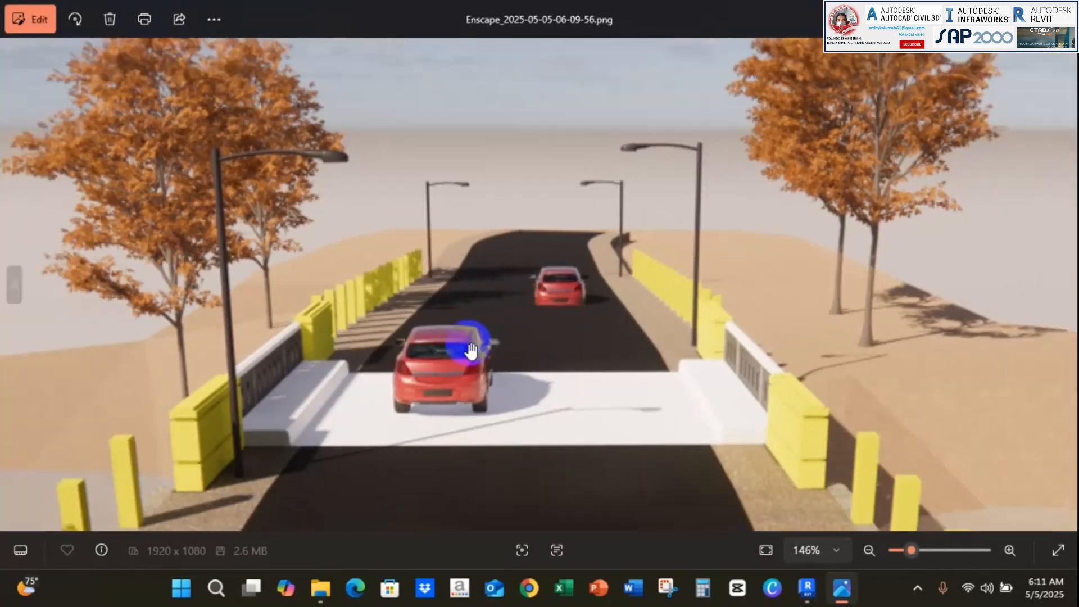
scroll(385, 349, up, 3)
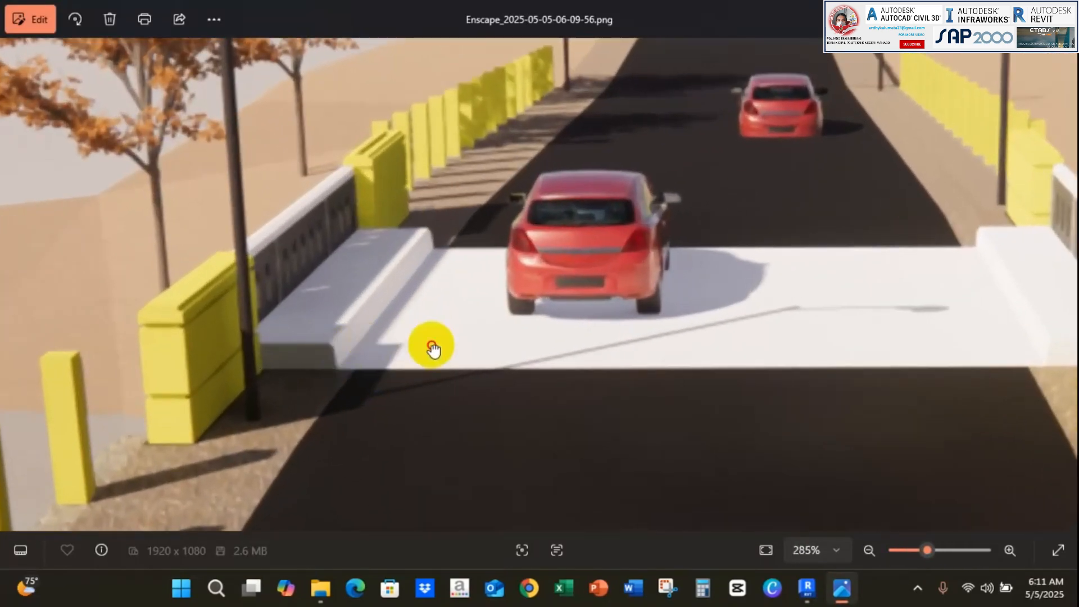
drag(433, 349, 98, 270)
scroll(475, 241, down, 6)
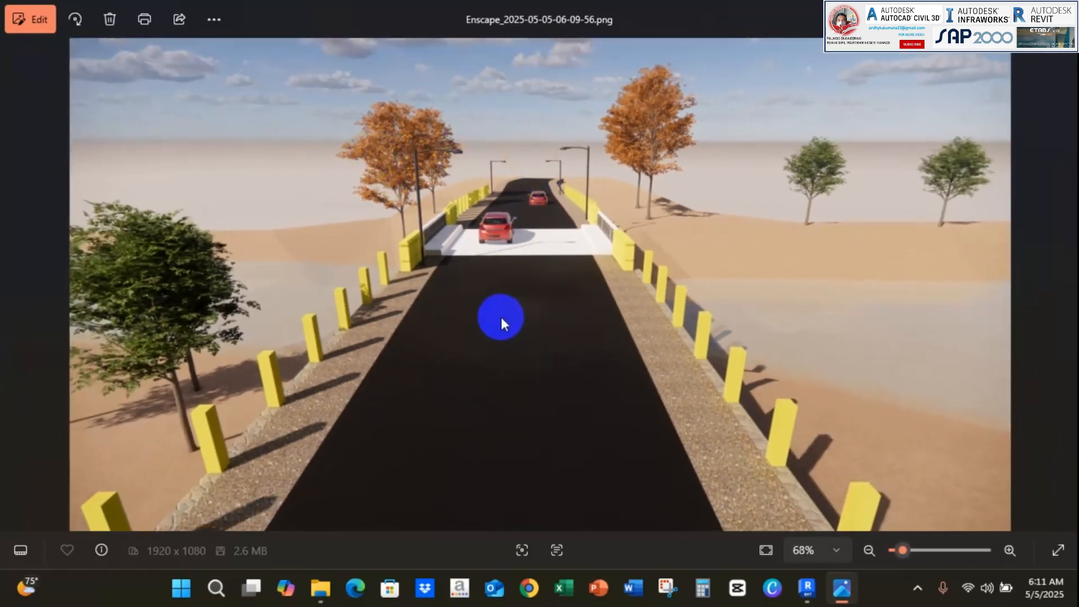
key(alt+F4)
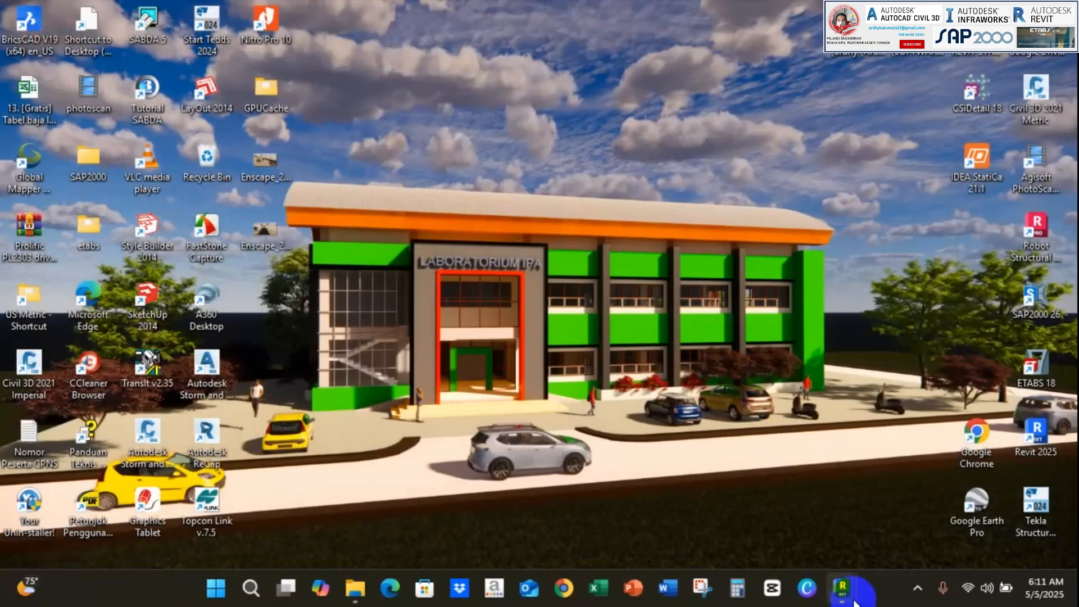
Return to the Enscape scene and orbit around the bridge to inspect the culvert openings from the river side
mouse_move(854, 602)
click(925, 511)
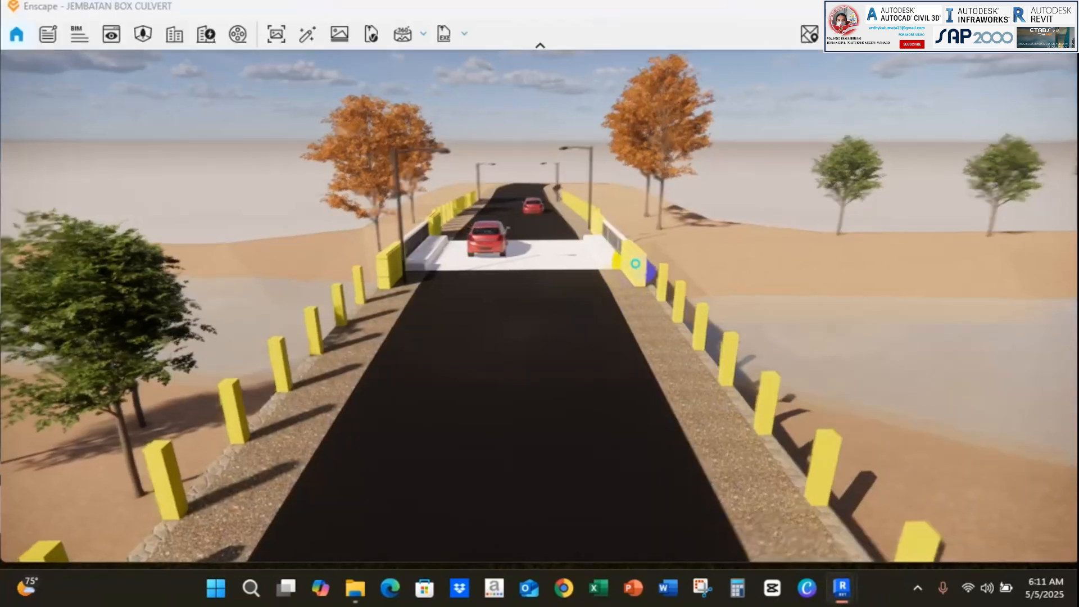
right_drag(635, 263, 815, 250)
right_drag(517, 309, 688, 250)
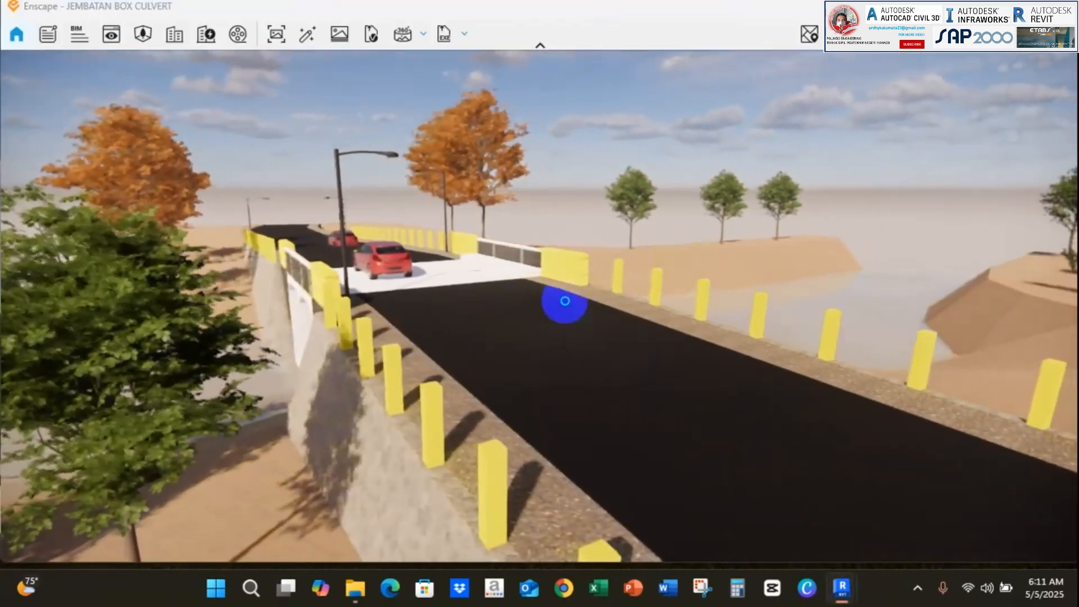
right_drag(565, 301, 781, 265)
scroll(619, 268, down, 4)
right_drag(471, 266, 445, 261)
right_drag(777, 293, 675, 295)
right_drag(599, 316, 831, 318)
right_drag(225, 217, 818, 331)
right_drag(486, 288, 371, 294)
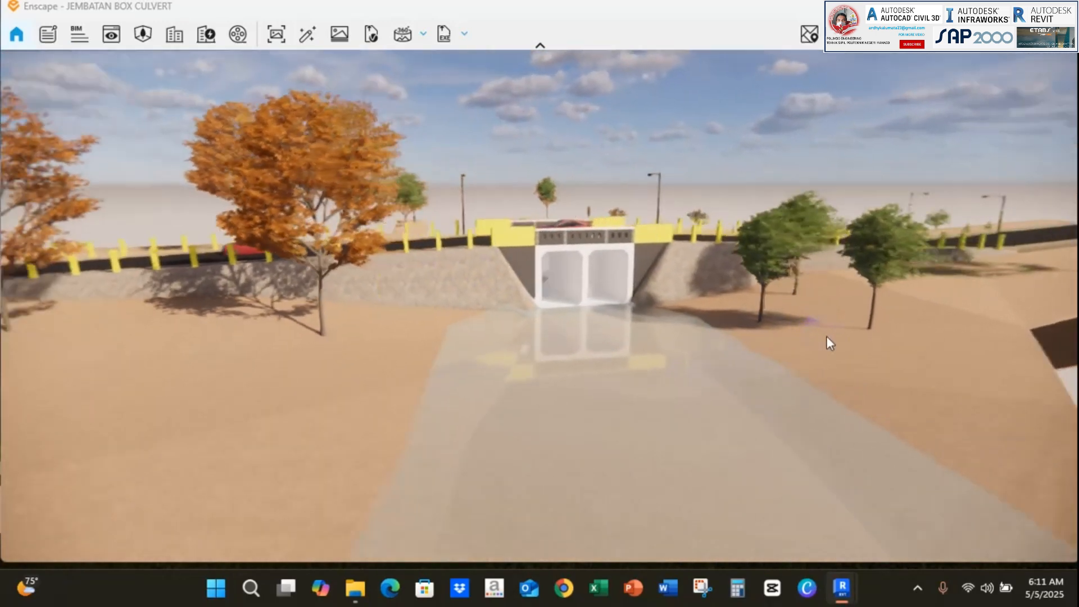
Inspect the bridge, cars, trees and embankments from above, orbiting until the view looks along the road
right_drag(446, 336, 895, 214)
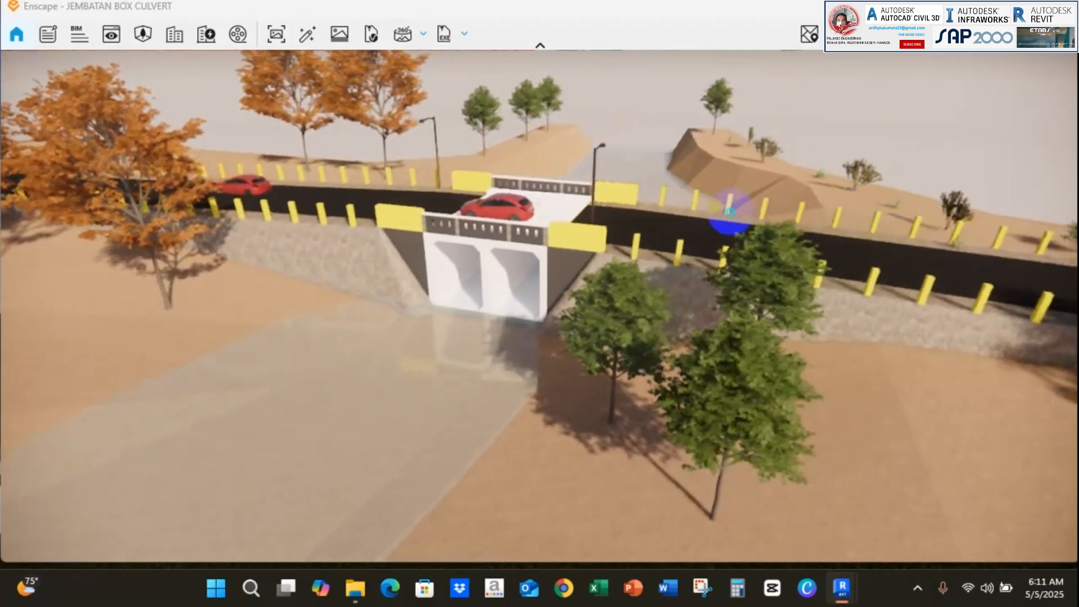
mouse_move(730, 211)
right_down()
mouse_move(397, 313)
mouse_move(729, 213)
right_up()
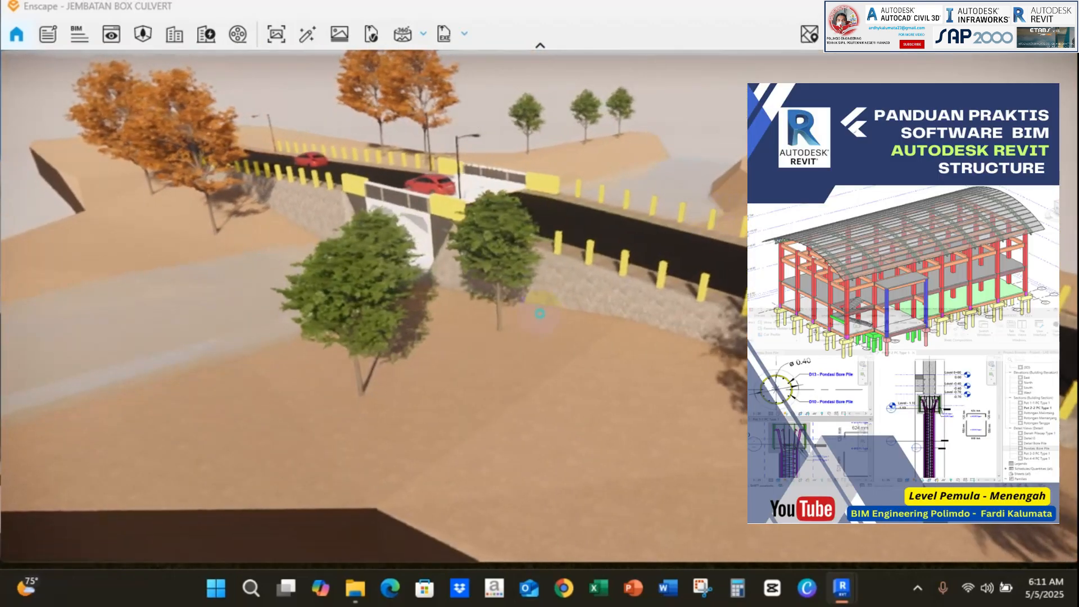
right_drag(540, 313, 537, 355)
middle_drag(521, 385, 565, 579)
right_drag(534, 306, 464, 296)
mouse_move(623, 365)
right_down()
mouse_move(617, 383)
mouse_move(601, 365)
right_up()
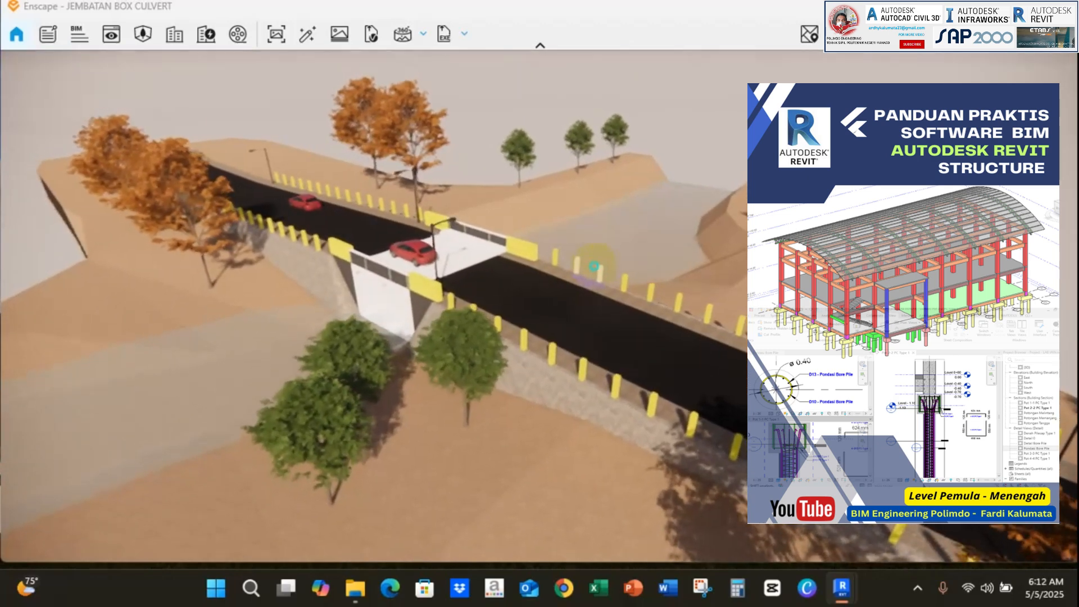
right_drag(632, 253, 623, 244)
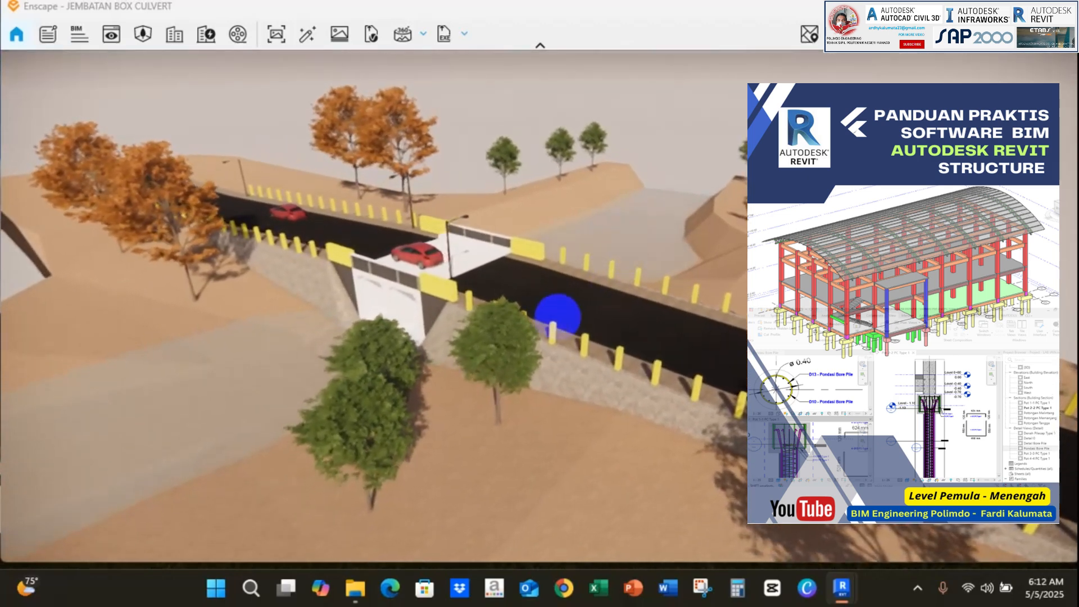
right_drag(557, 314, 622, 258)
mouse_move(508, 303)
right_down()
mouse_move(458, 236)
mouse_move(373, 378)
mouse_move(354, 327)
mouse_move(296, 361)
mouse_move(217, 357)
right_up()
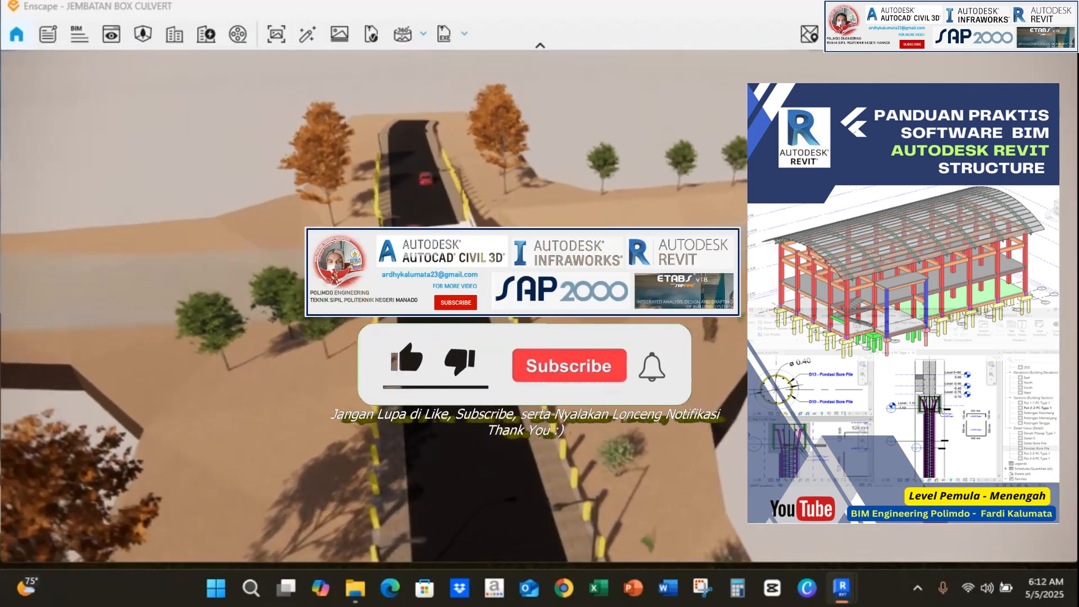
mouse_move(419, 298)
right_down()
mouse_move(482, 216)
mouse_move(556, 202)
right_up()
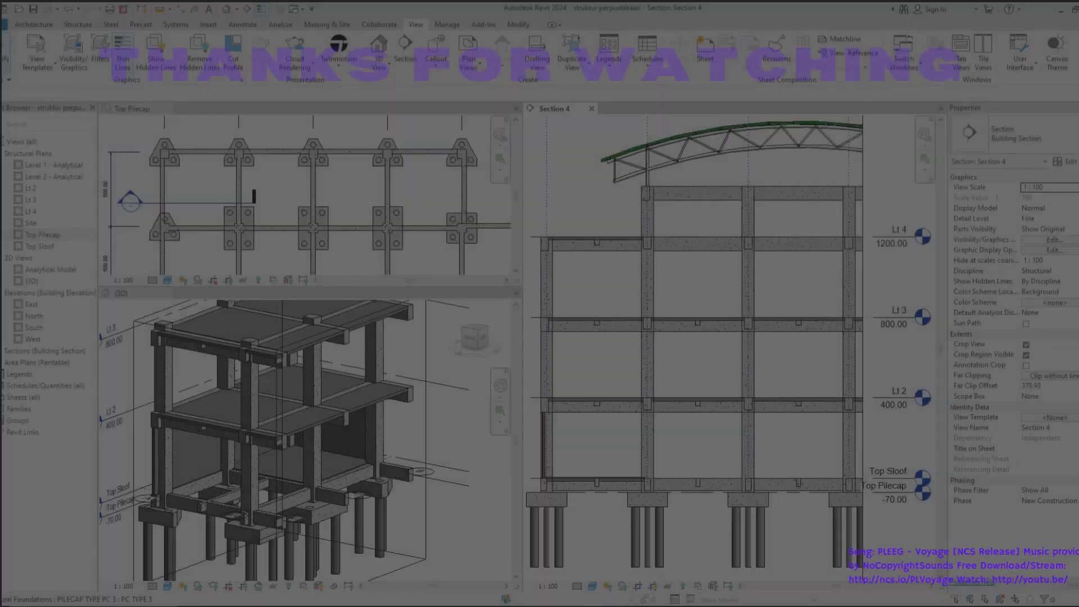